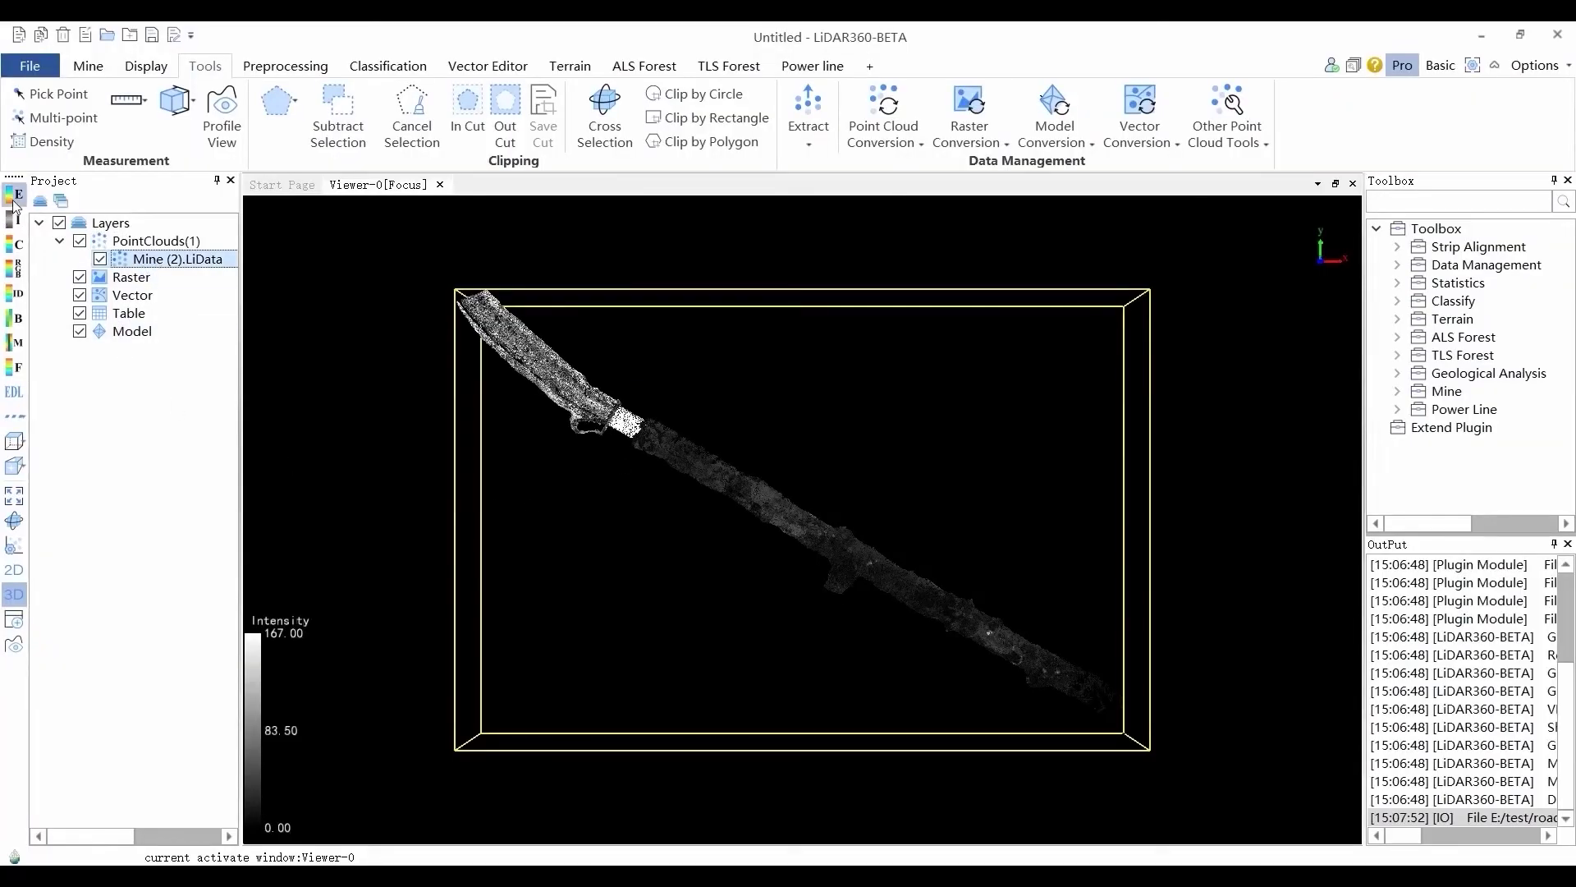
# Display the mine point cloud coloured by height with EDL shading.
pyautogui.click(14, 197)
pyautogui.click(722, 493)
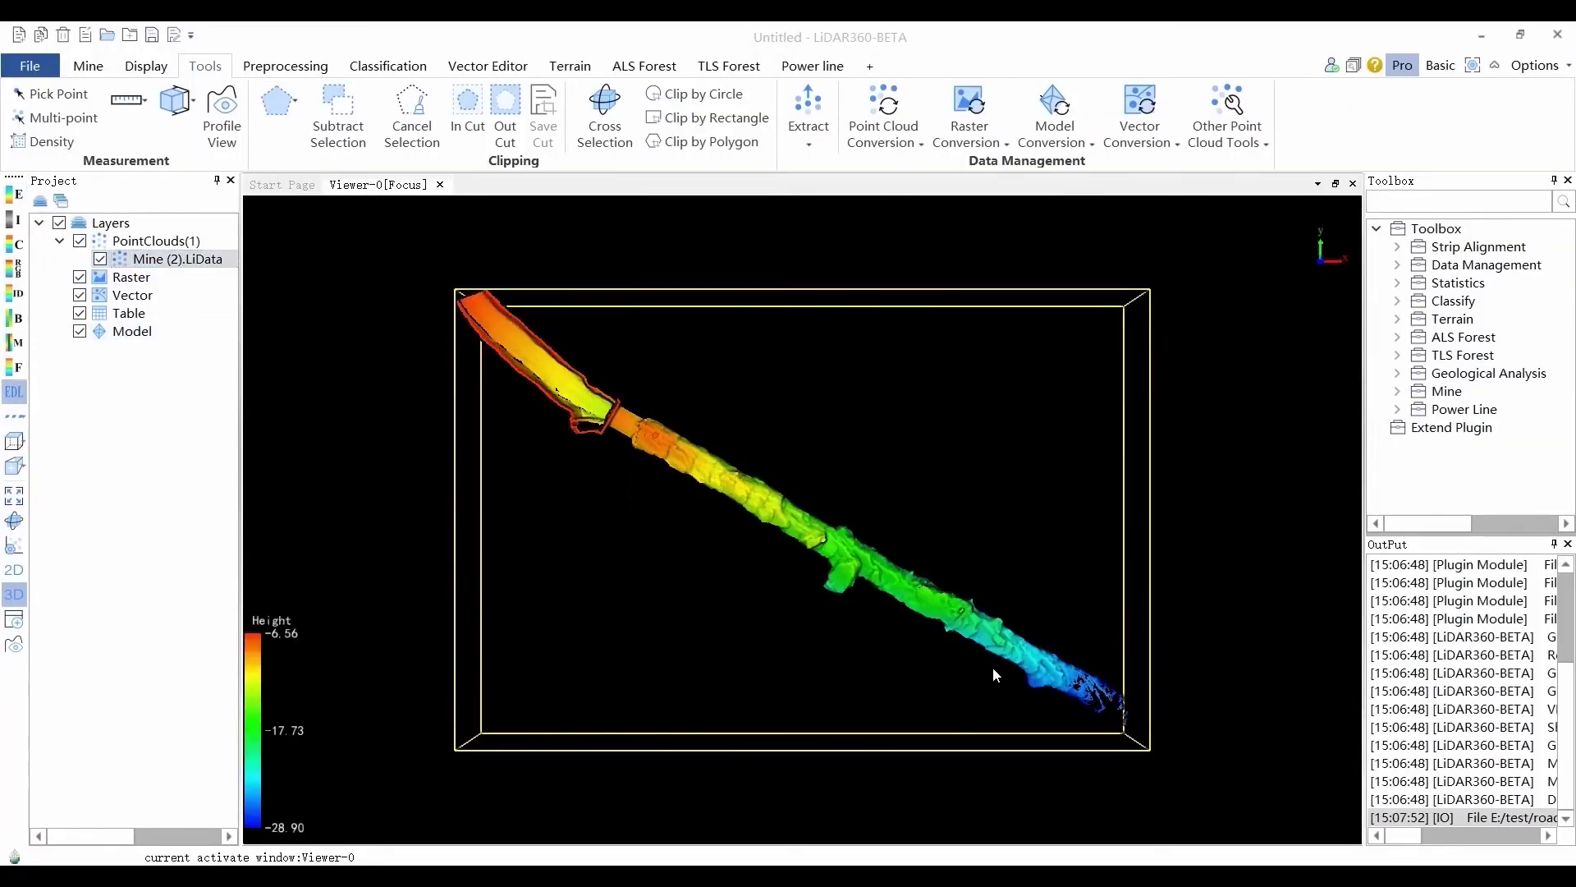
pyautogui.moveTo(993, 666); pyautogui.dragTo(903, 559)
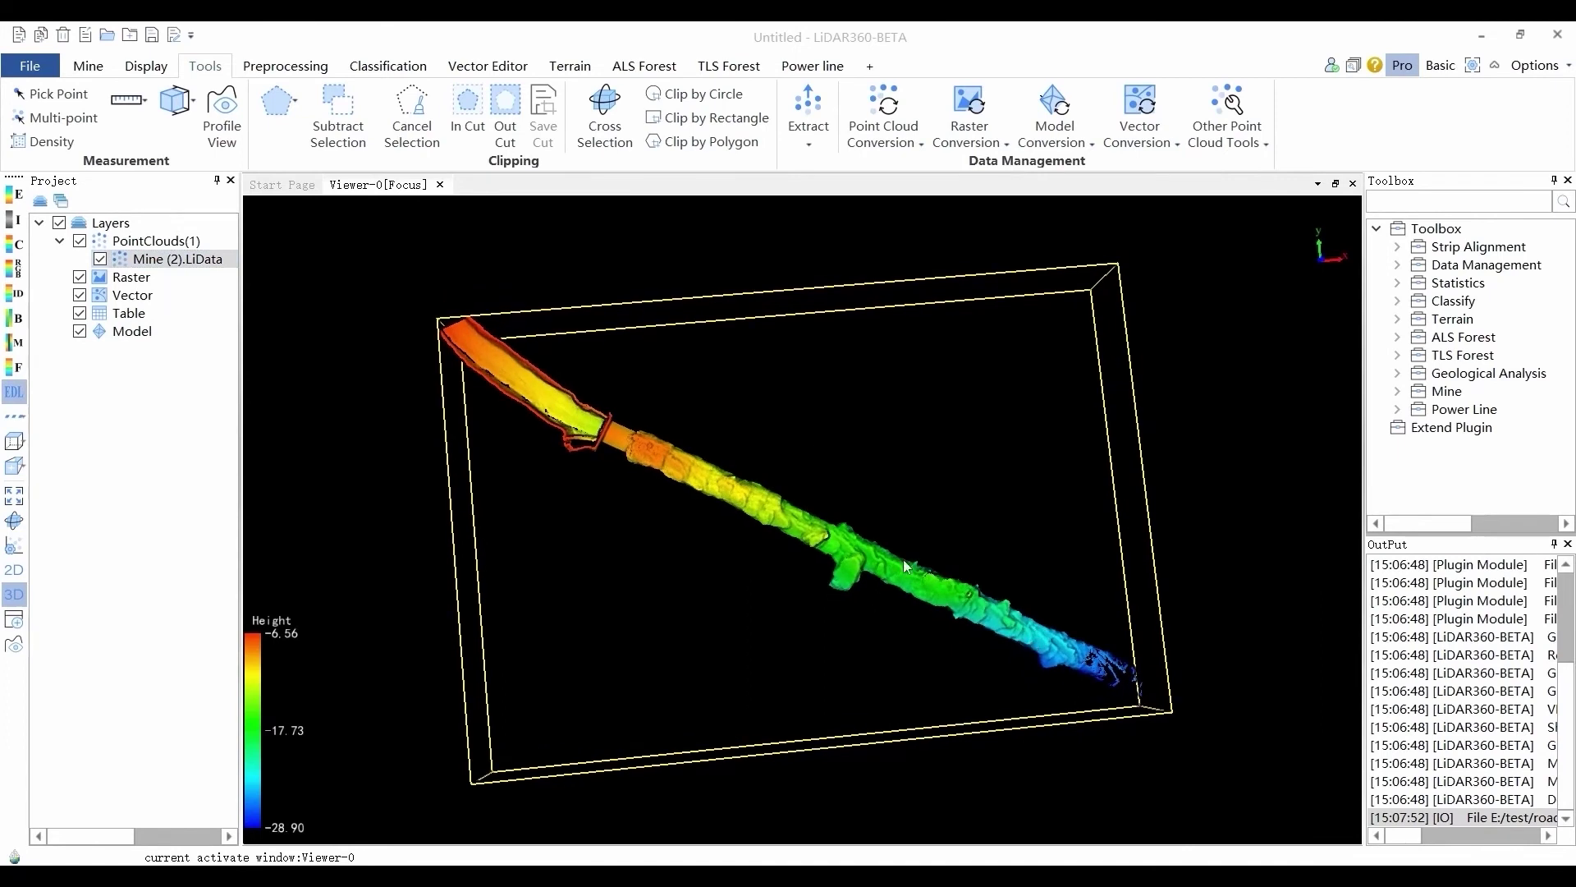
# Extract the tunnel points along a new center axis using 0.25 m step, 0.2 m thickness and 8 m width, adding the result to the project.
pyautogui.click(85, 68)
pyautogui.click(75, 141)
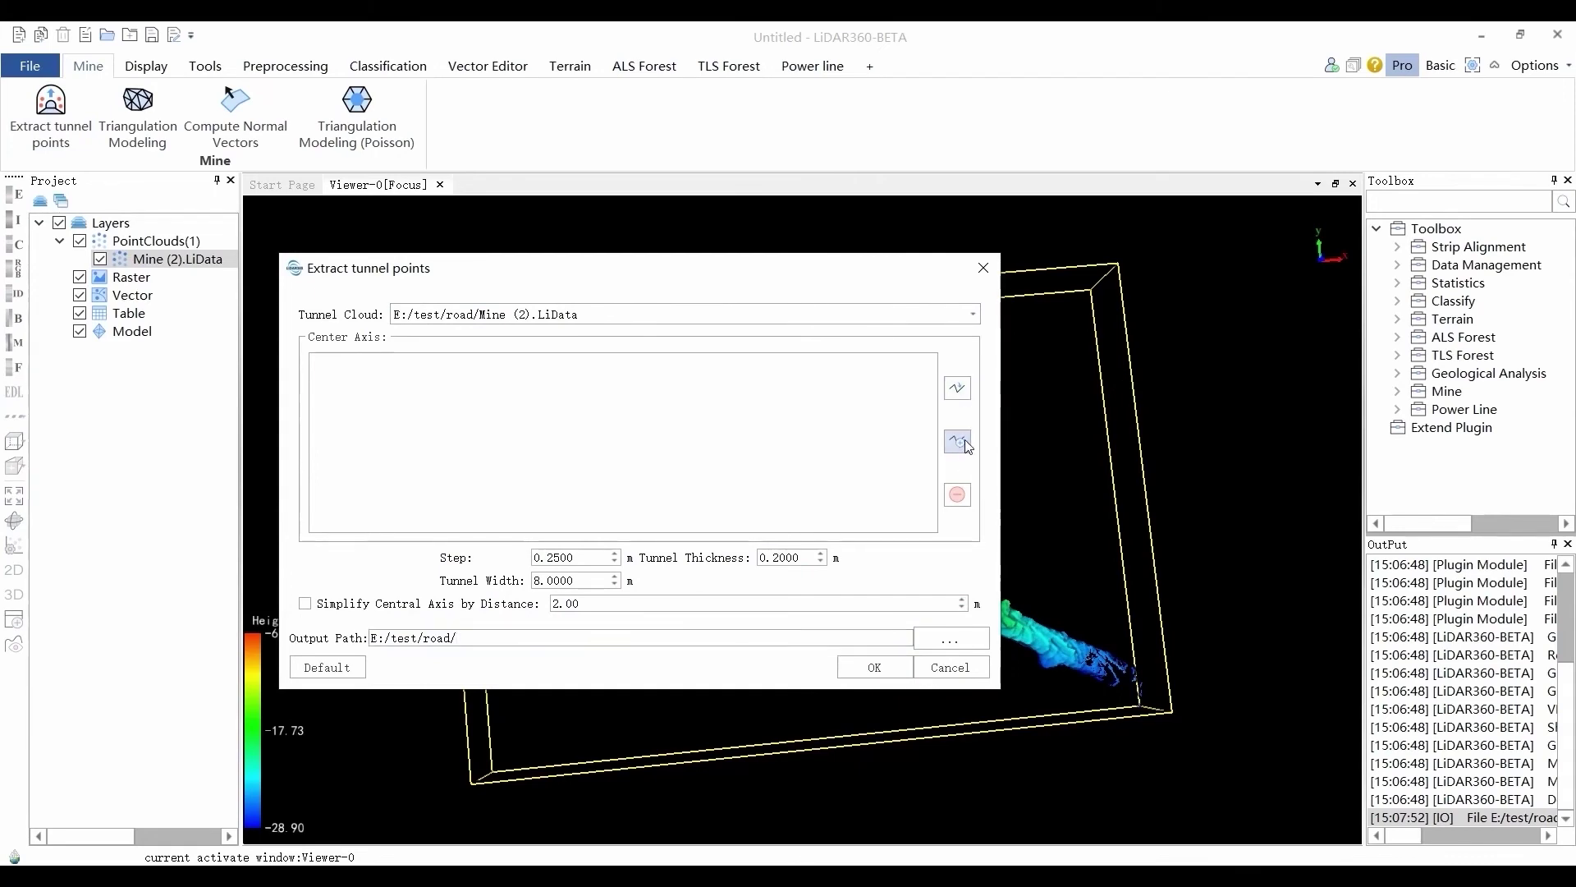
pyautogui.moveTo(831, 275); pyautogui.dragTo(342, 307)
pyautogui.moveTo(795, 659); pyautogui.dragTo(952, 511)
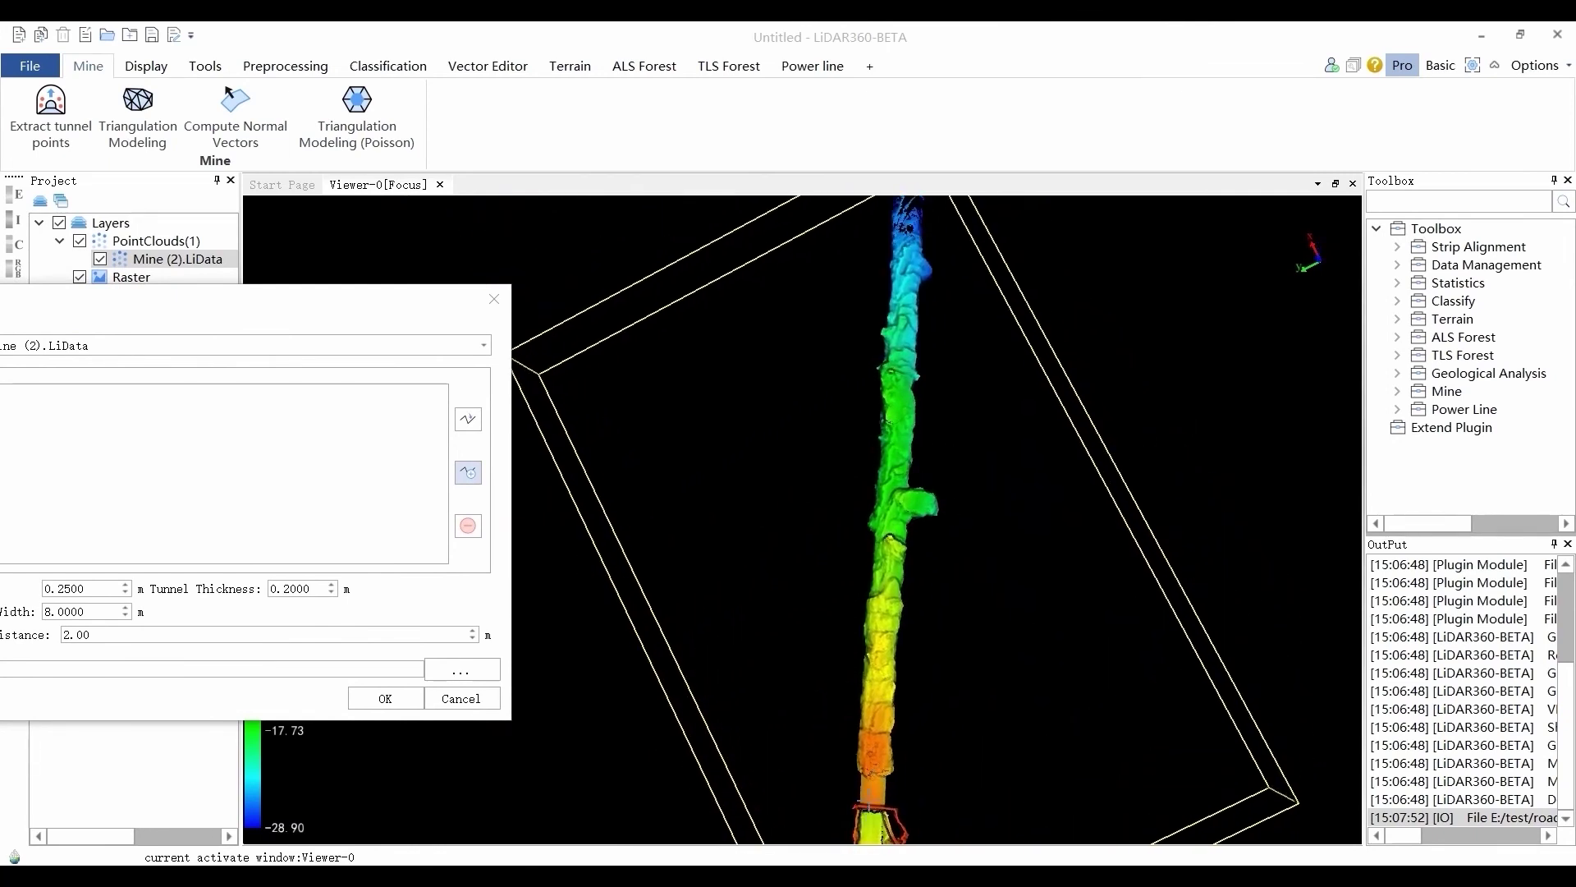
pyautogui.click(468, 473)
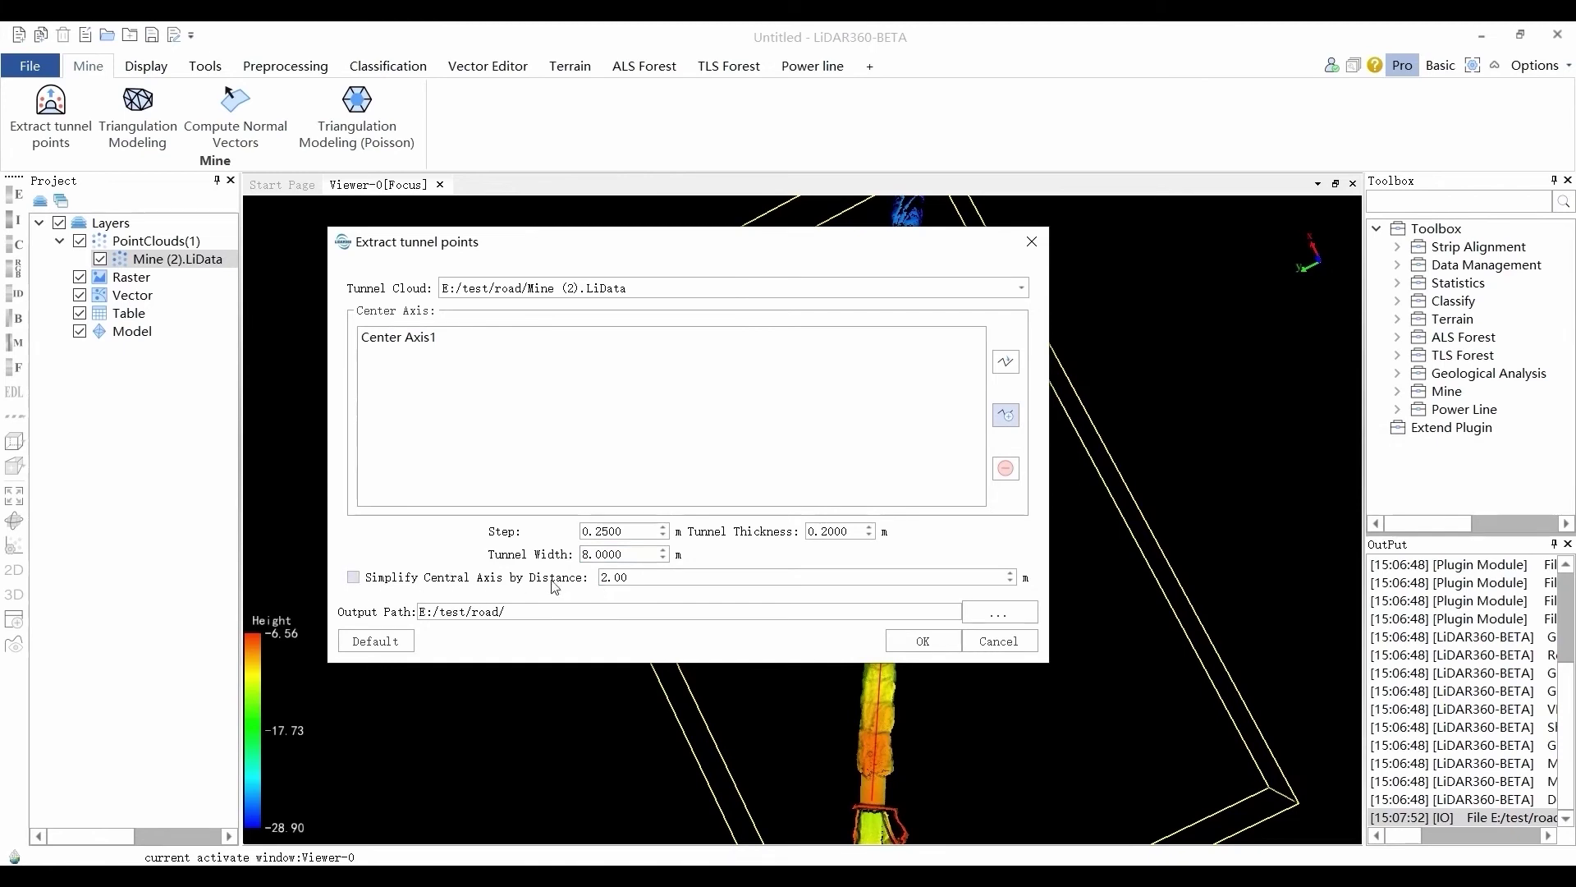
pyautogui.click(920, 640)
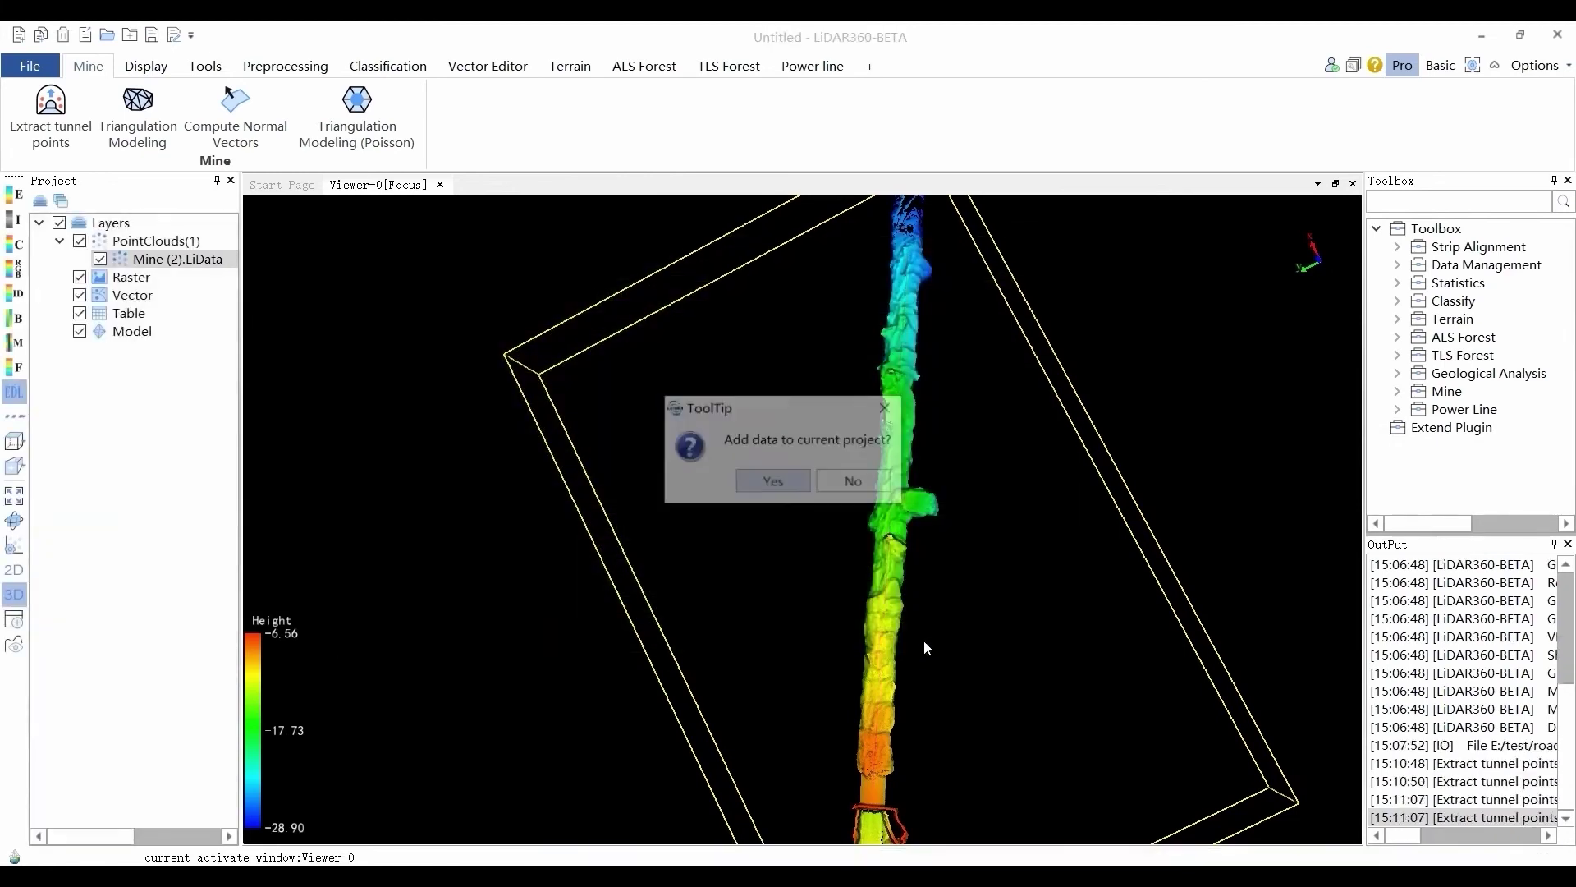
pyautogui.click(773, 481)
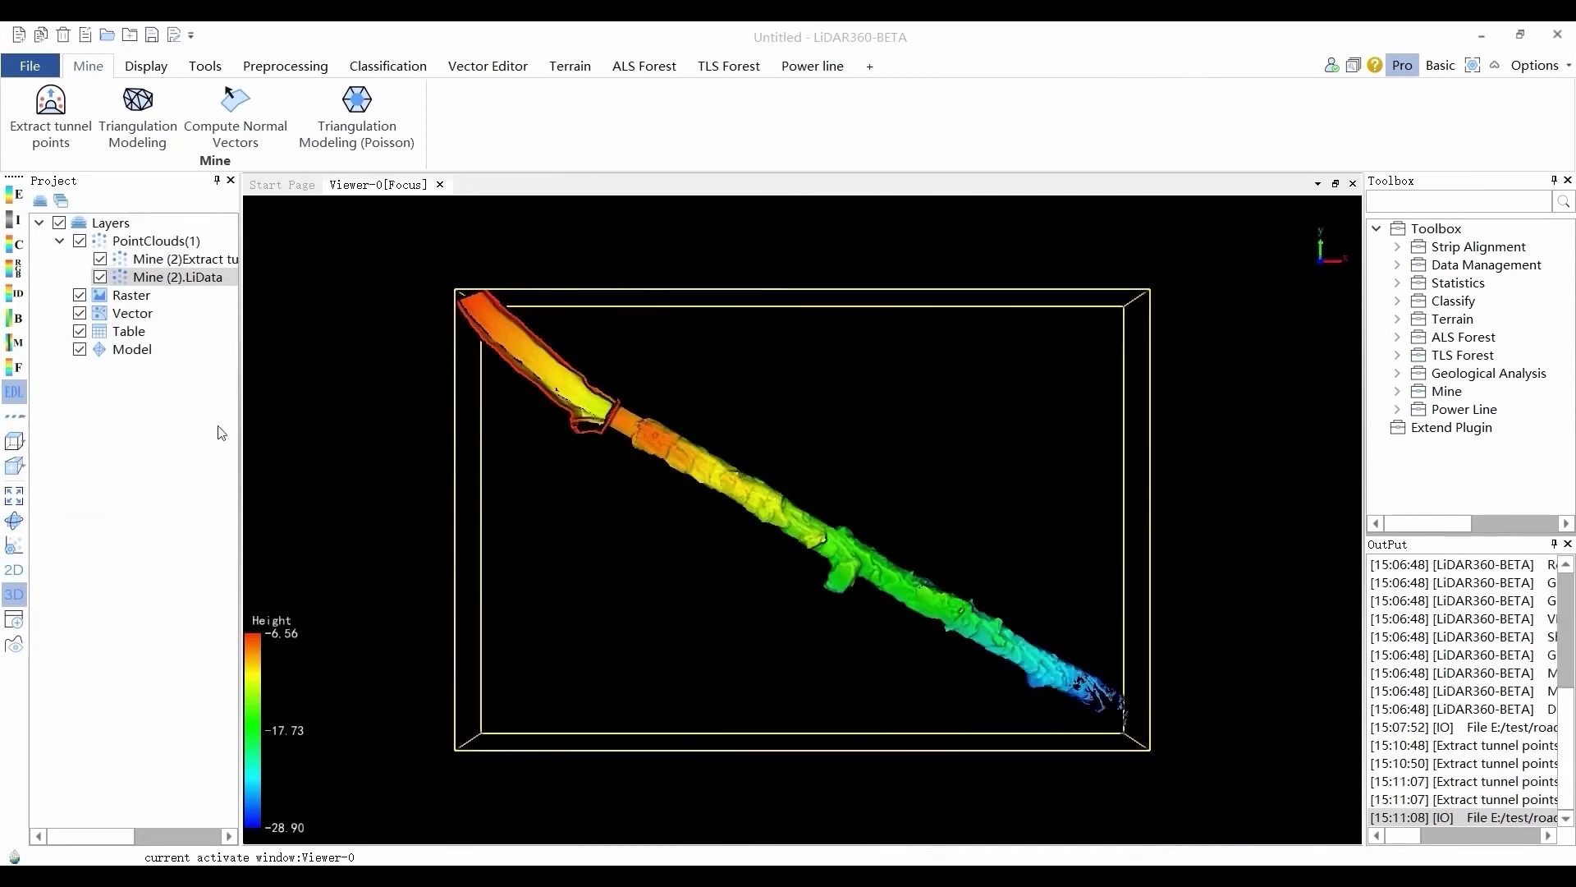
# Hide the original Mine (2).LiData point cloud and remove it from the project.
pyautogui.click(100, 277)
pyautogui.moveTo(580, 626); pyautogui.dragTo(640, 632)
pyautogui.rightClick(142, 274)
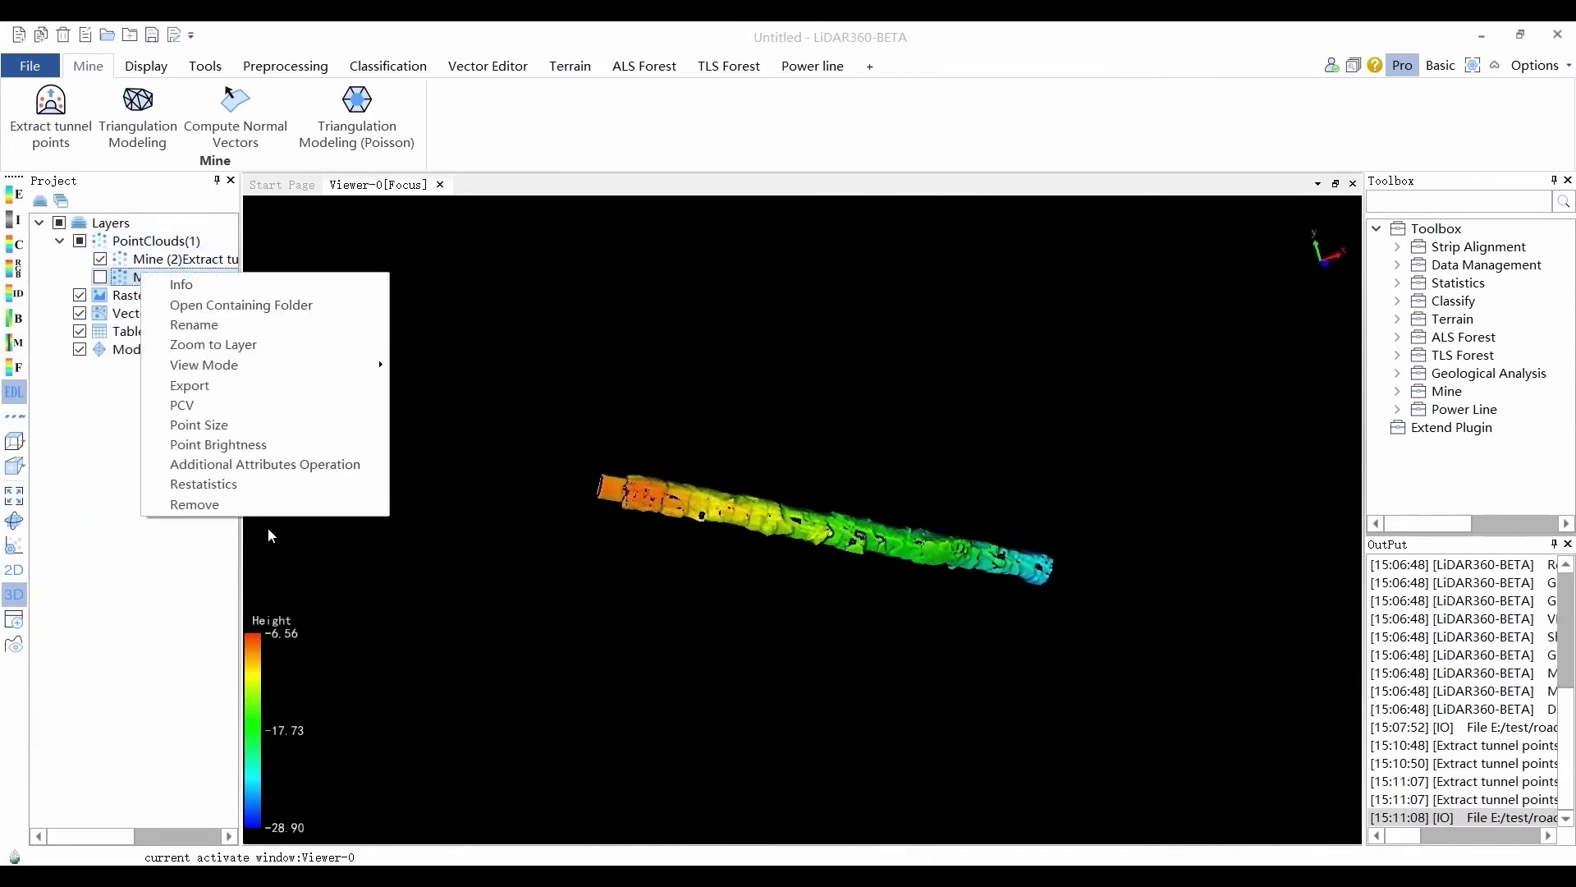
pyautogui.click(195, 504)
pyautogui.moveTo(763, 492); pyautogui.dragTo(753, 442)
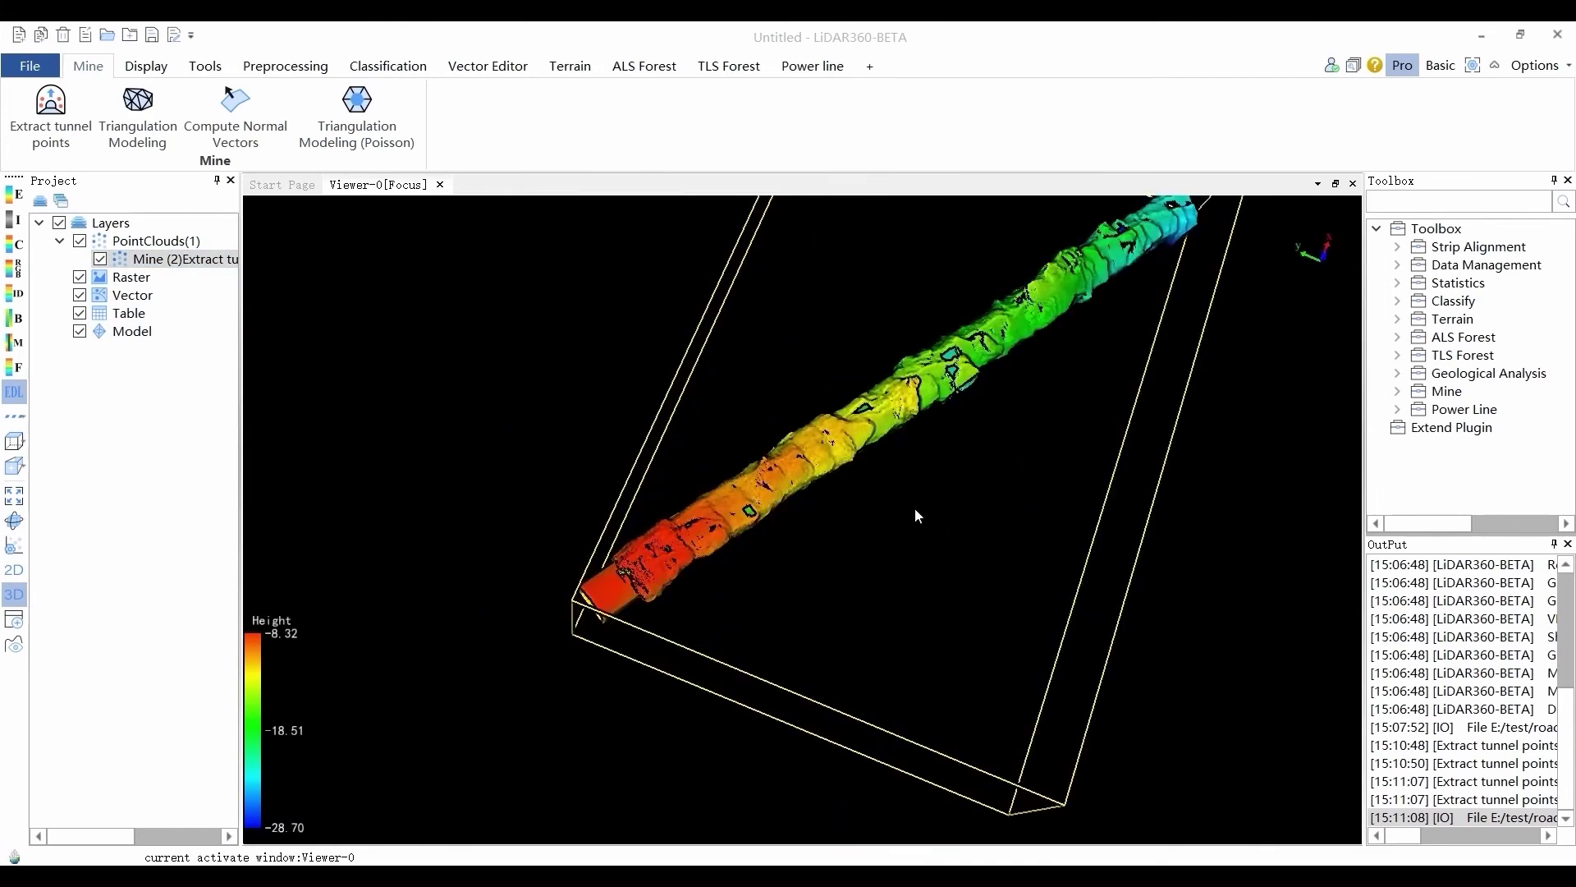
# Compute normal vectors for the extracted tunnel points with orientation enabled.
pyautogui.click(244, 146)
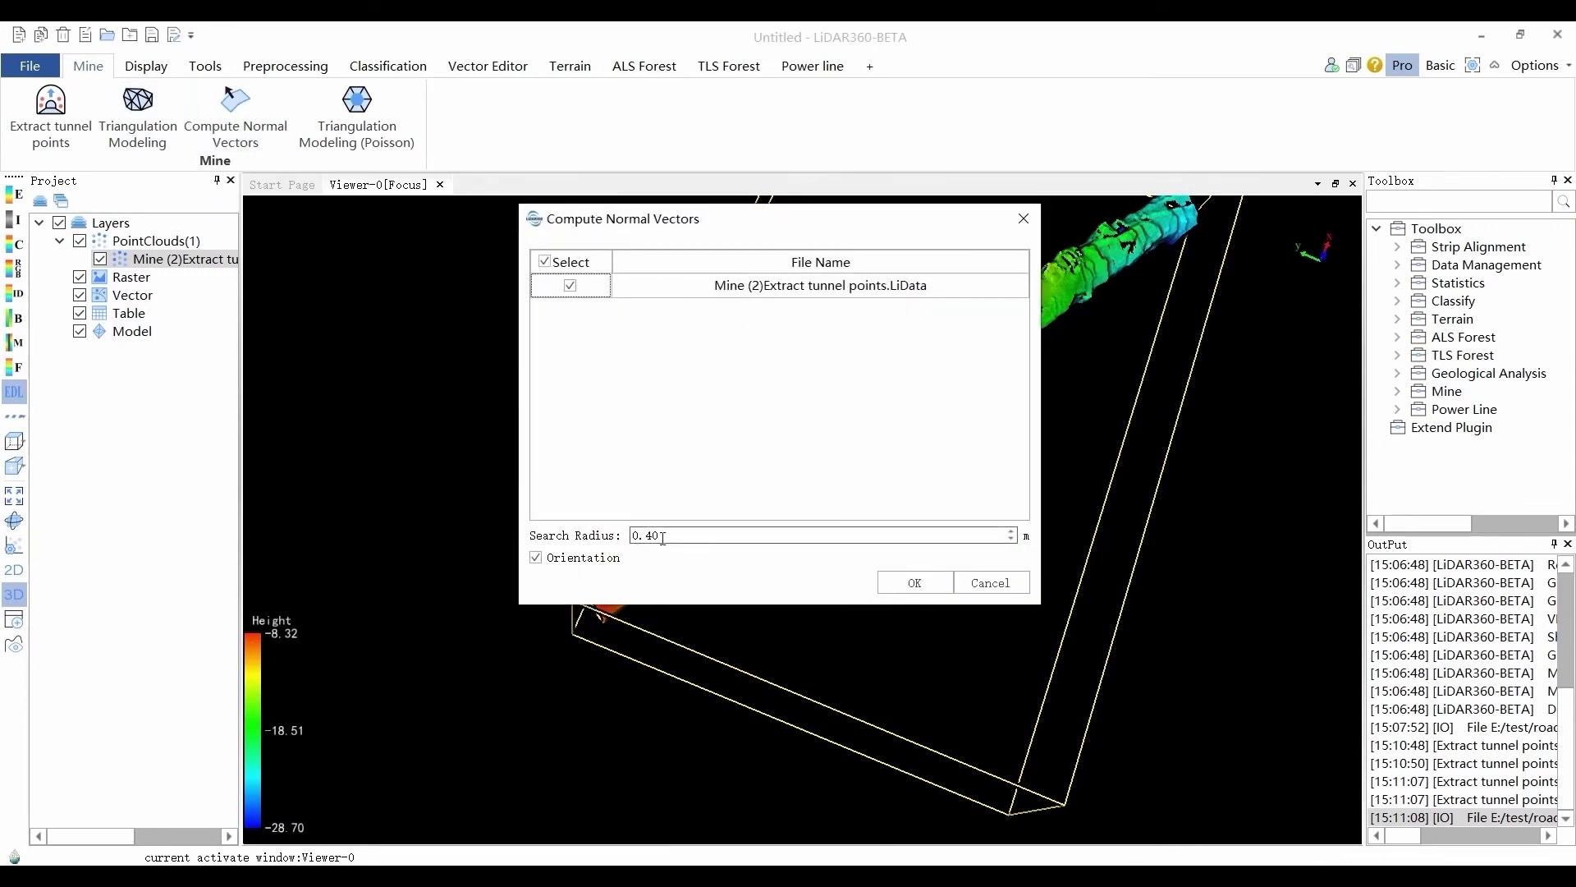
pyautogui.moveTo(662, 537); pyautogui.dragTo(613, 537)
pyautogui.click(907, 582)
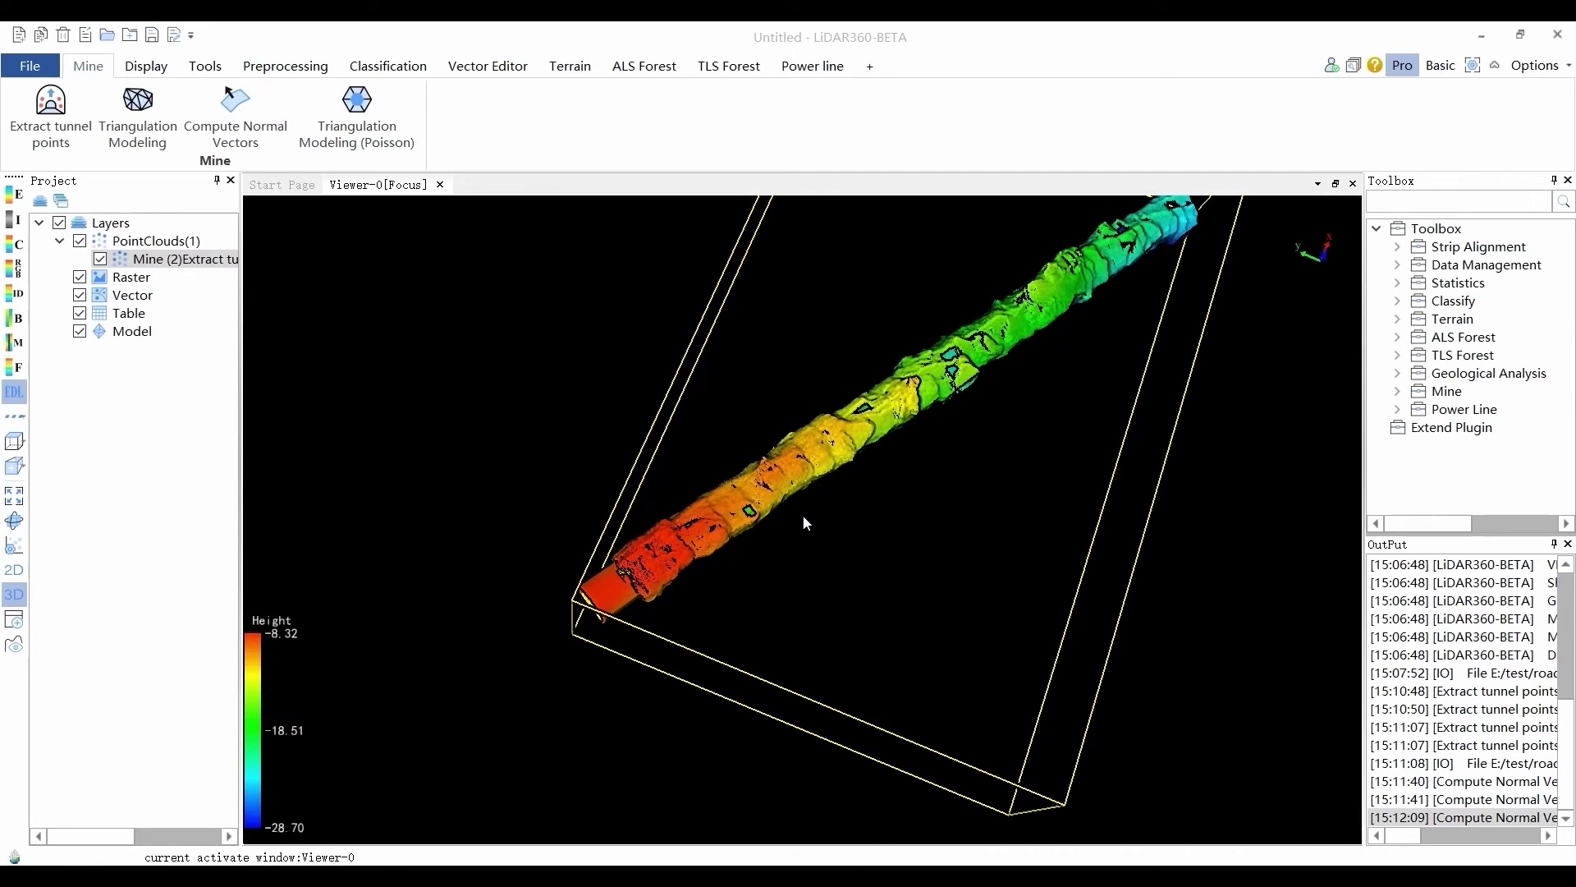
# Display the tunnel points' Normals attribute as RGB, using scalar indices 0, 1 and 2 for red, green and blue.
pyautogui.rightClick(194, 263)
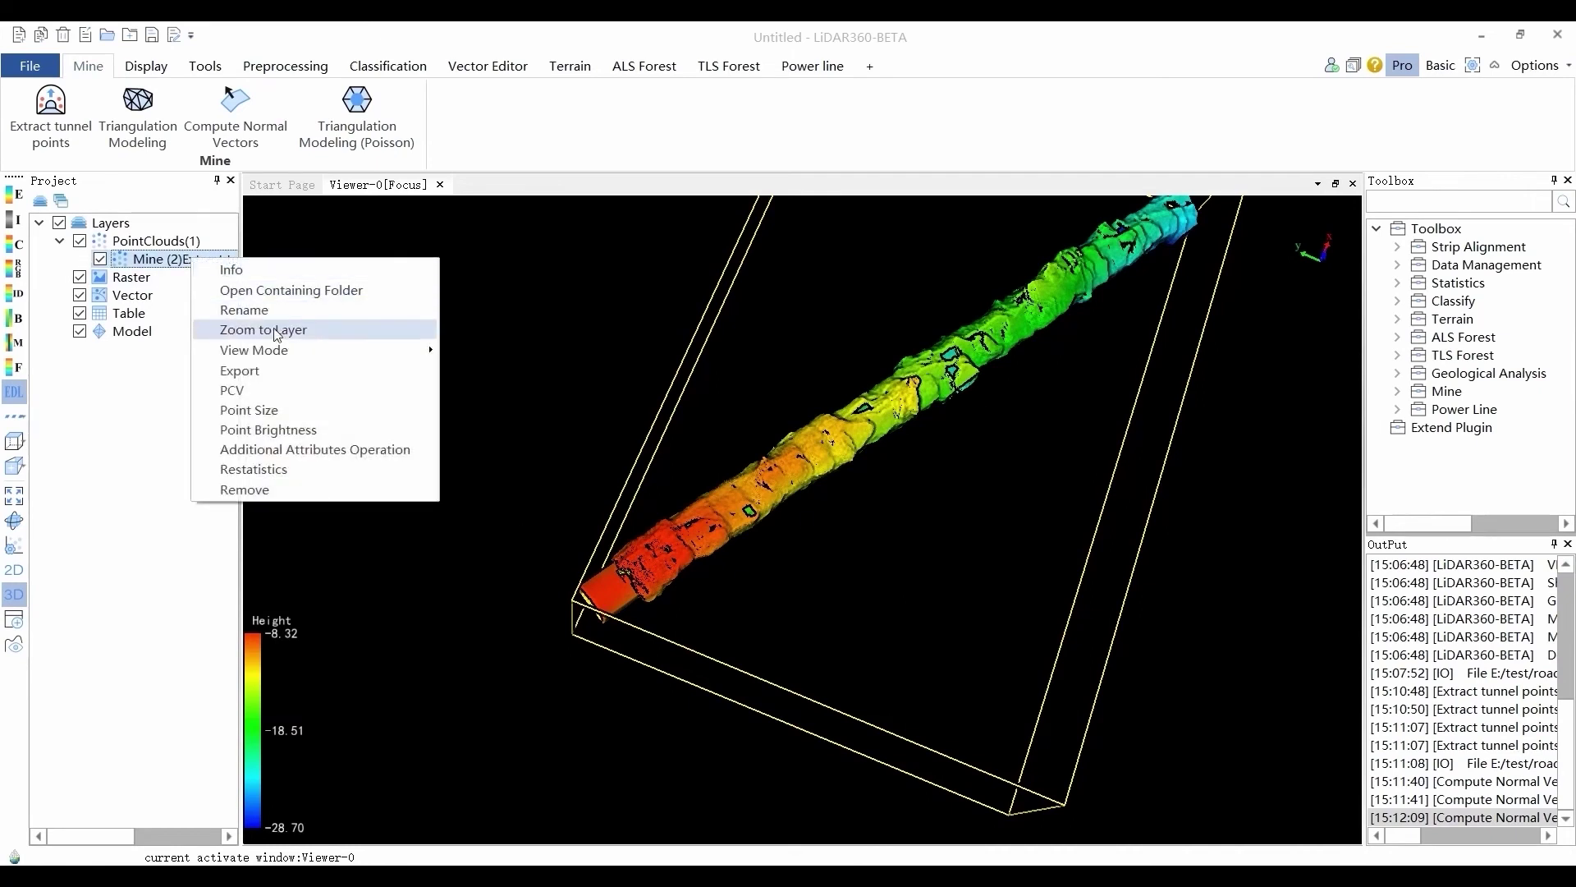
pyautogui.moveTo(254, 350)
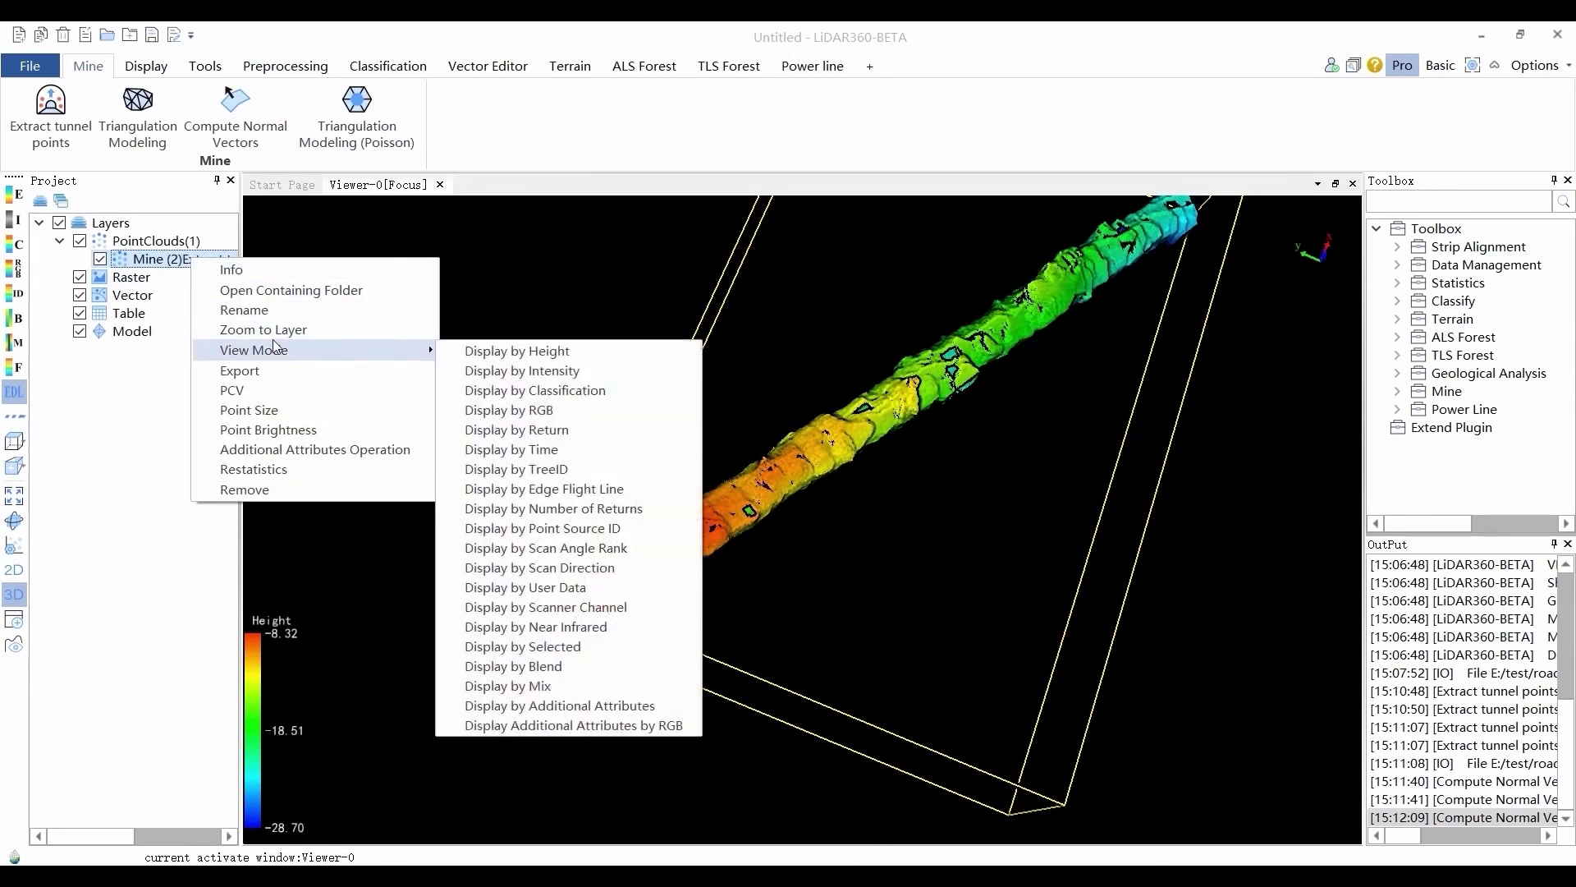
pyautogui.click(568, 725)
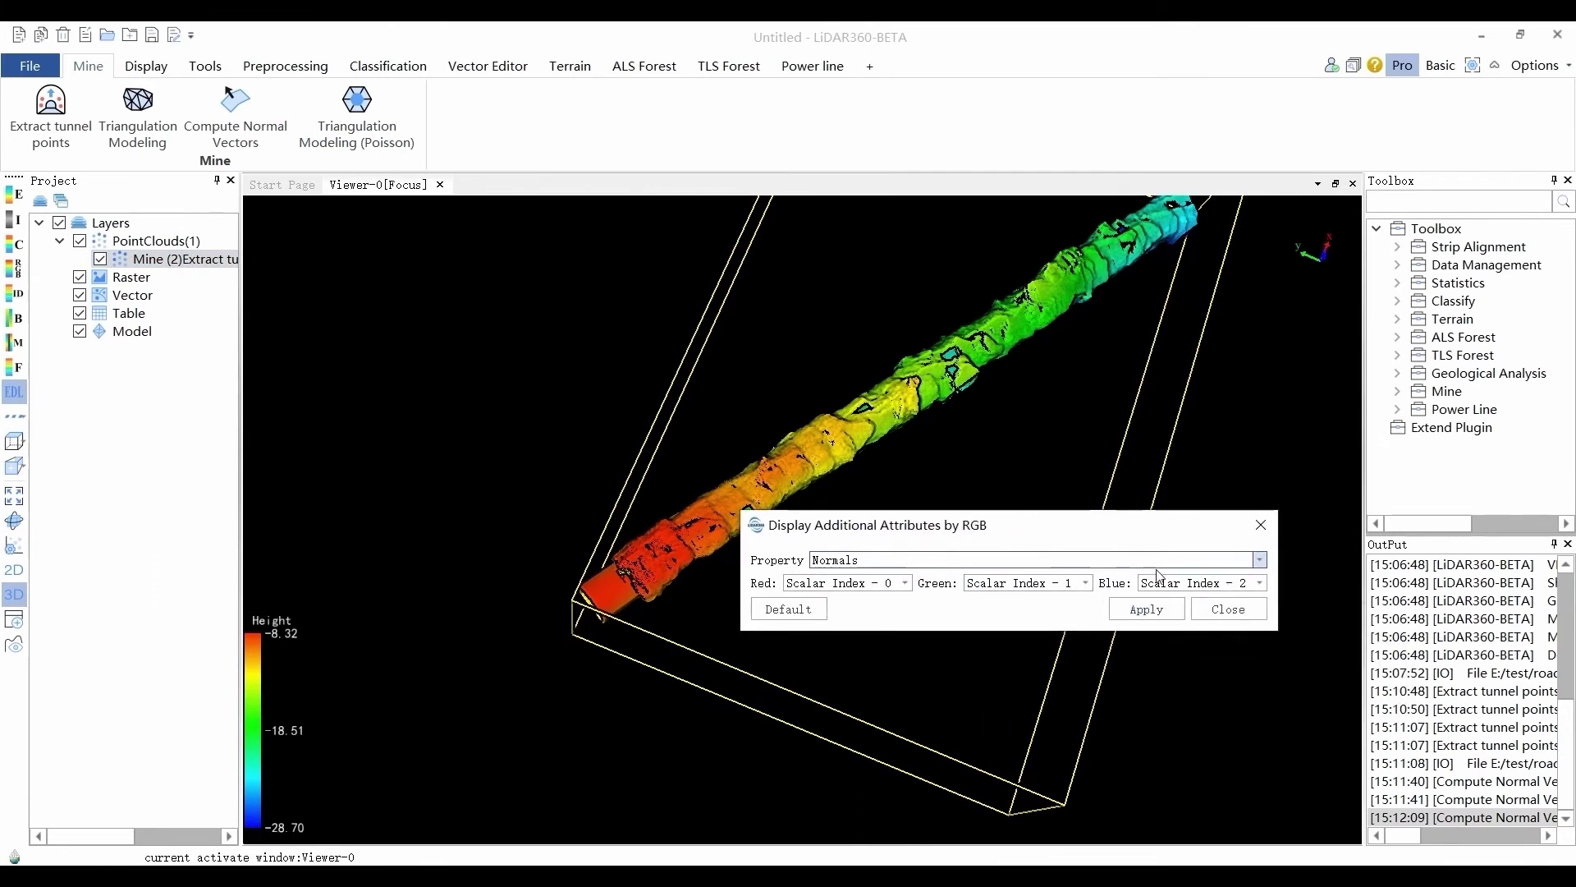
pyautogui.click(1146, 609)
pyautogui.click(1228, 609)
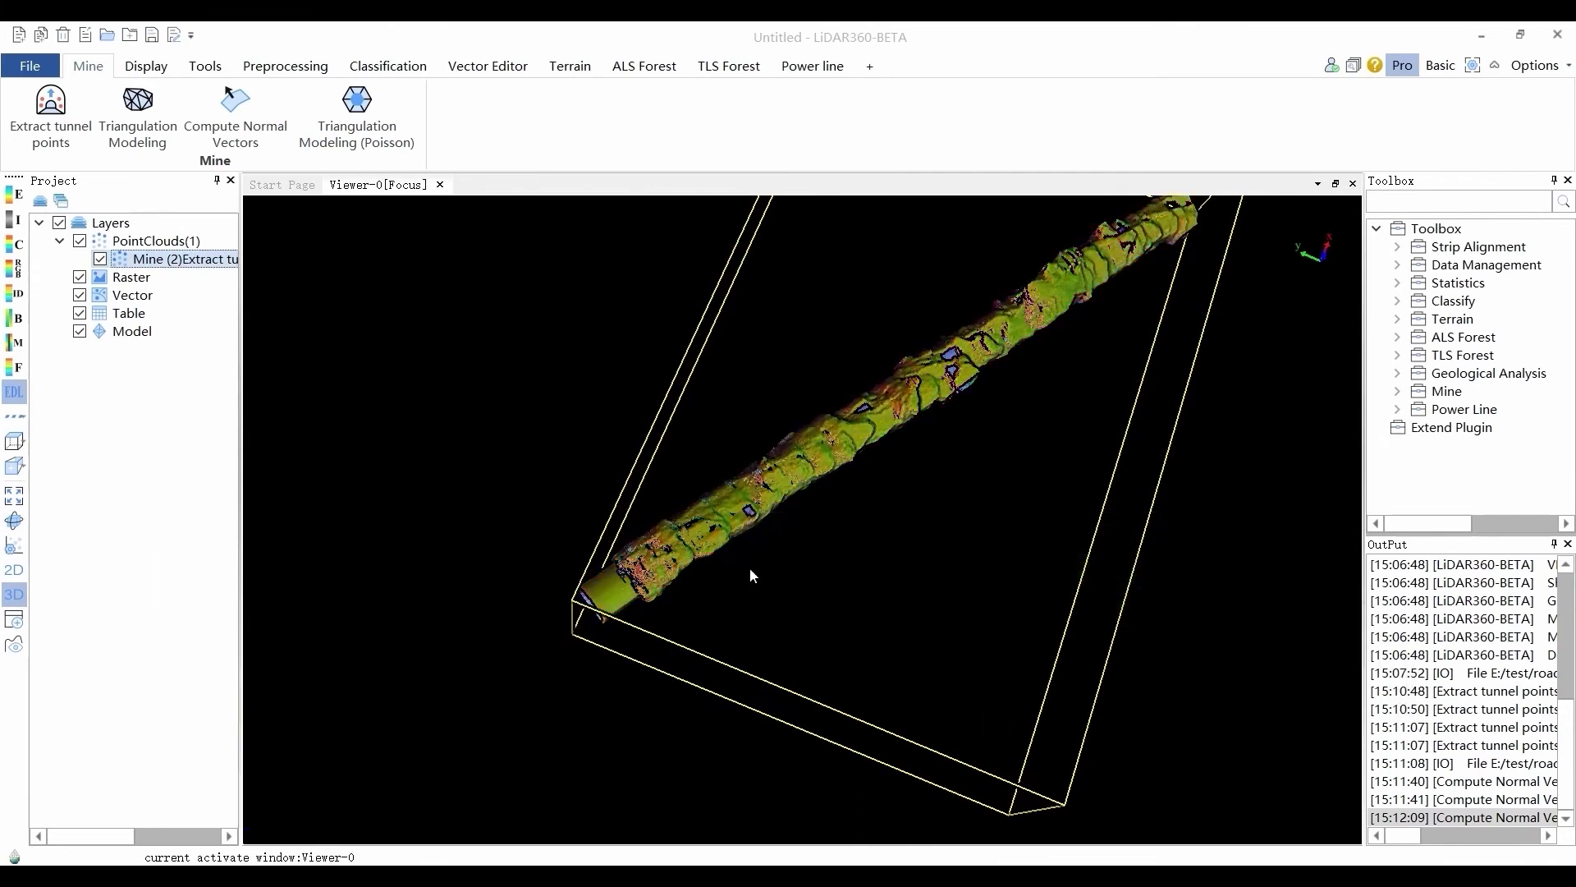
pyautogui.moveTo(750, 568); pyautogui.dragTo(888, 222)
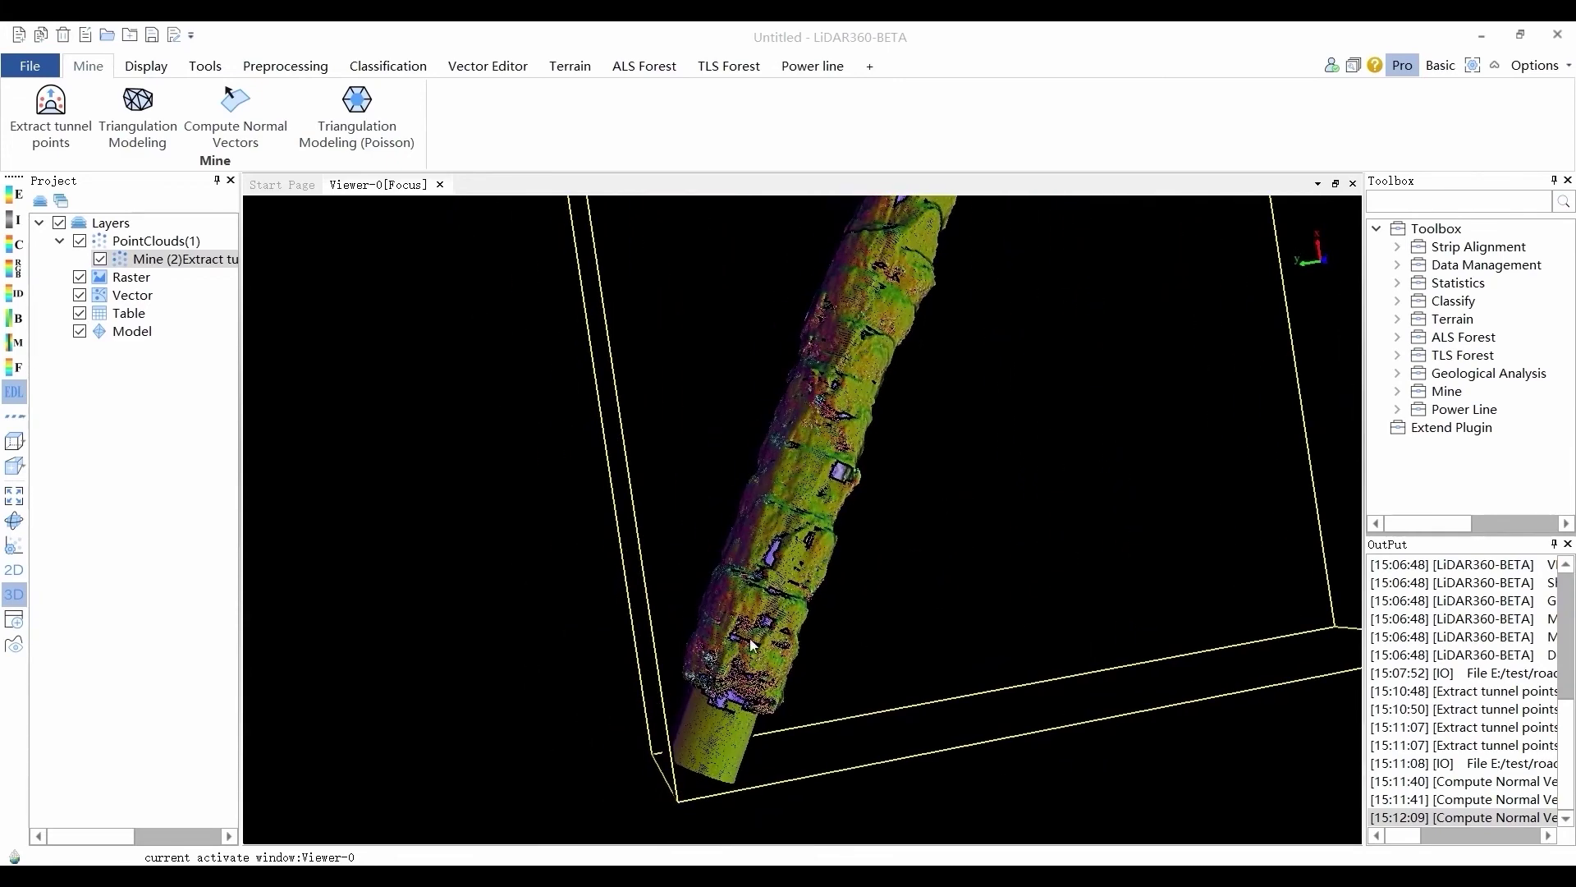
# Recompute the tunnel points' oriented normal vectors and reapply the RGB display of the Normals attribute.
pyautogui.click(233, 105)
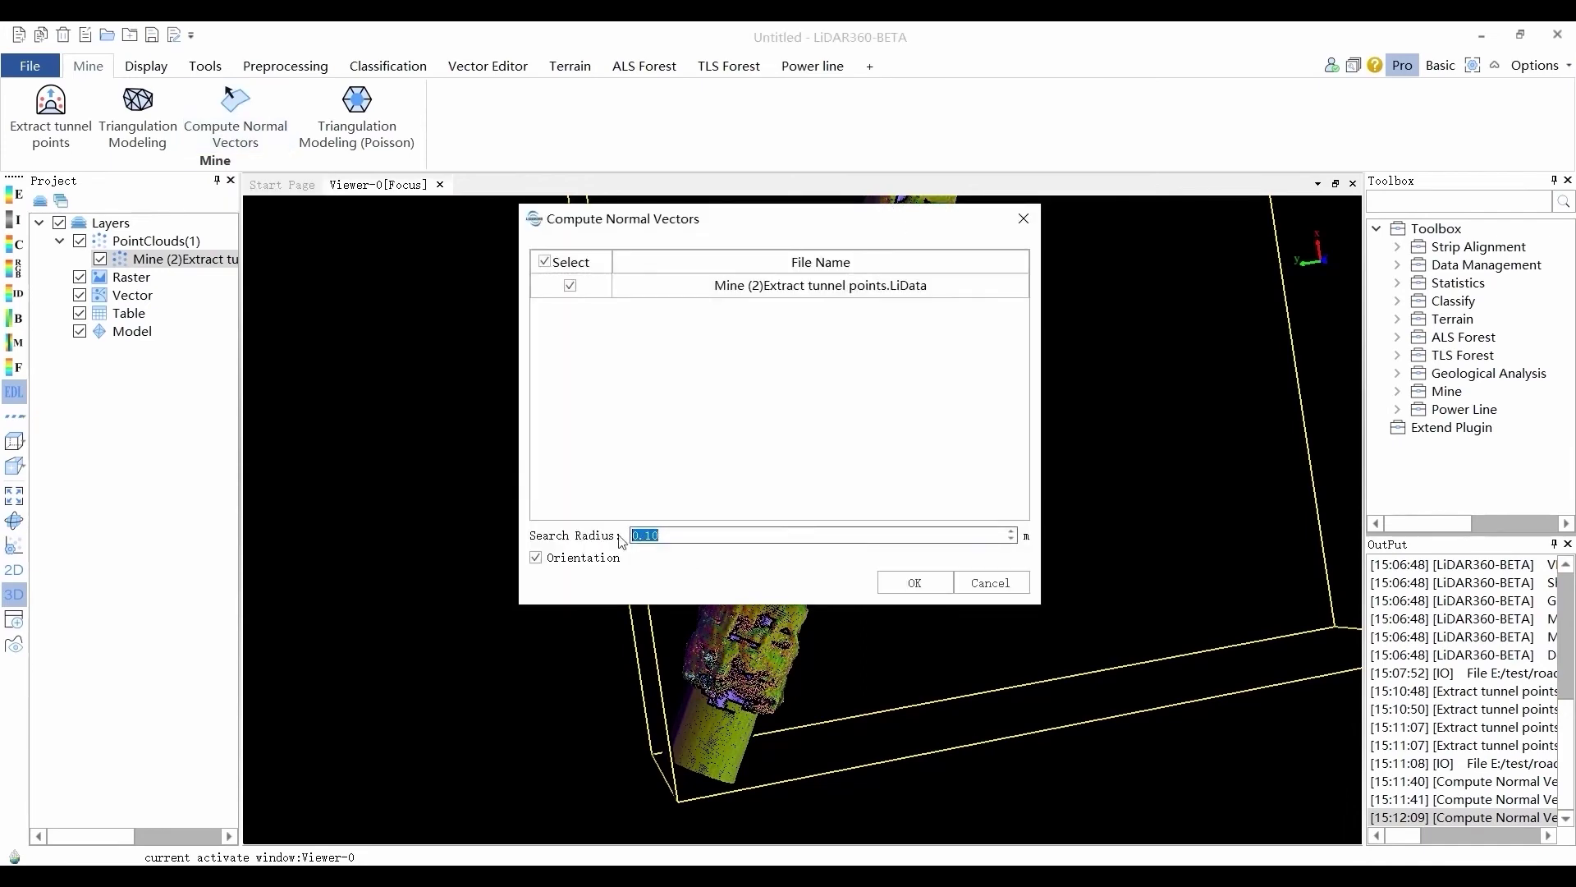
pyautogui.click(894, 577)
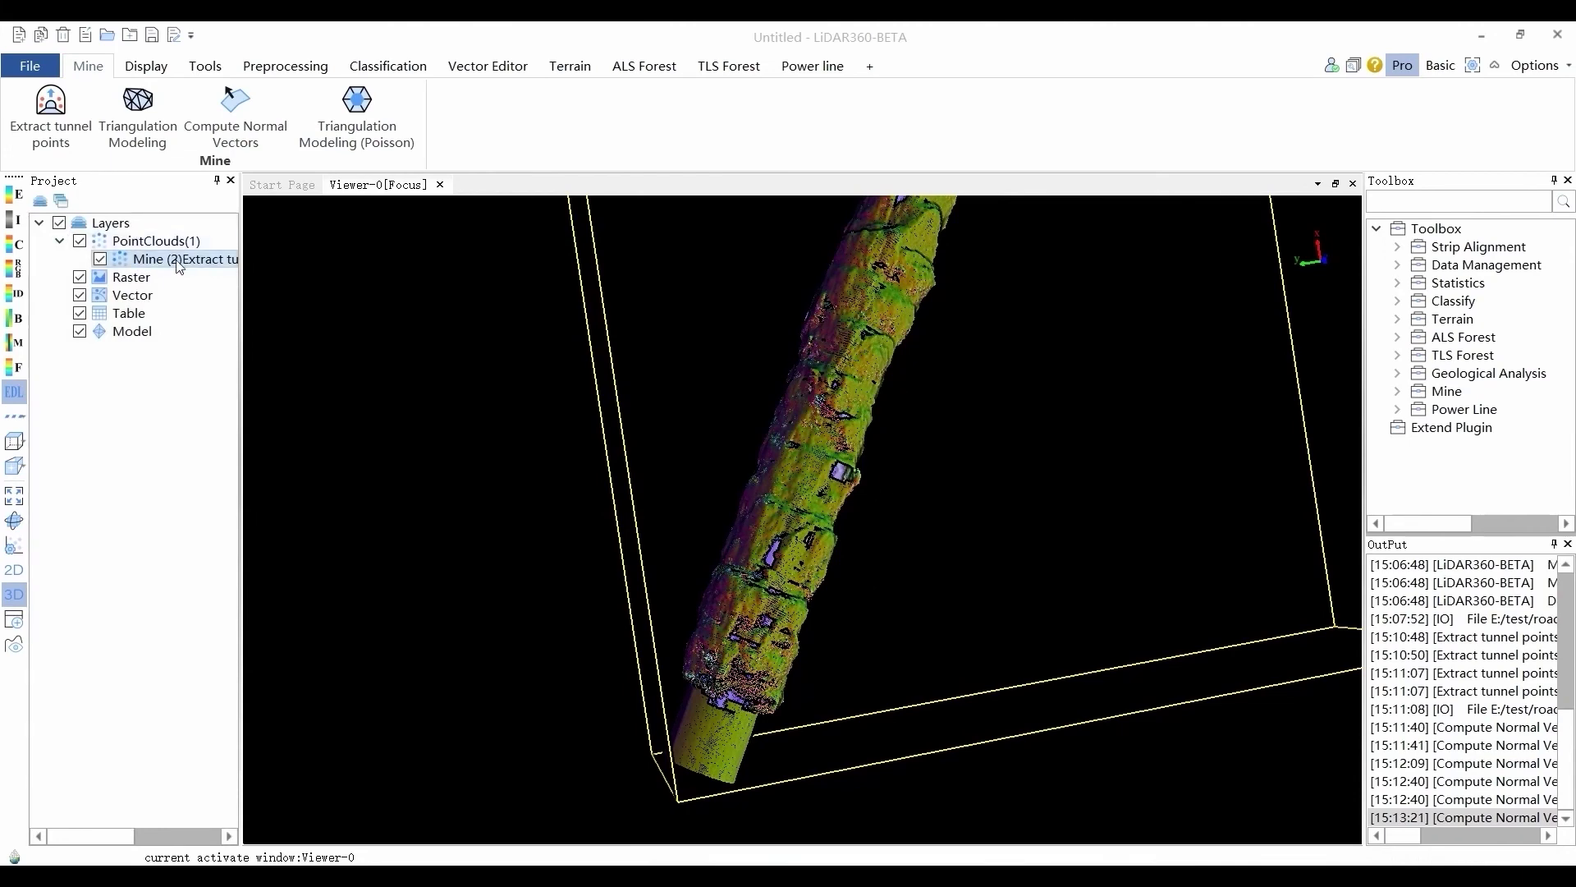
pyautogui.rightClick(178, 264)
pyautogui.moveTo(282, 351)
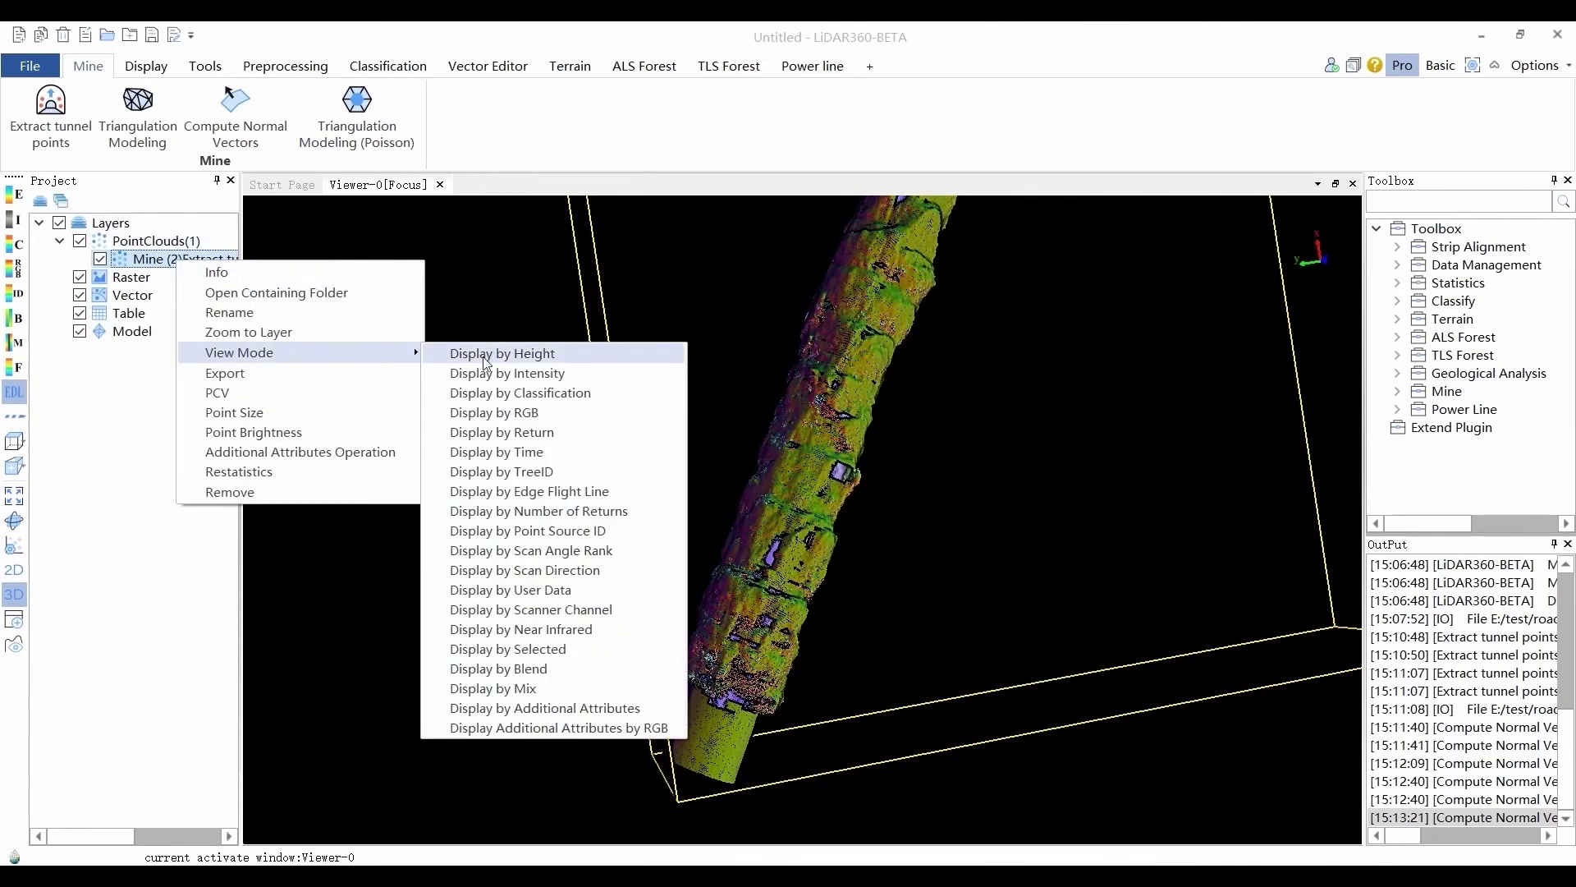
pyautogui.click(454, 731)
pyautogui.click(1146, 608)
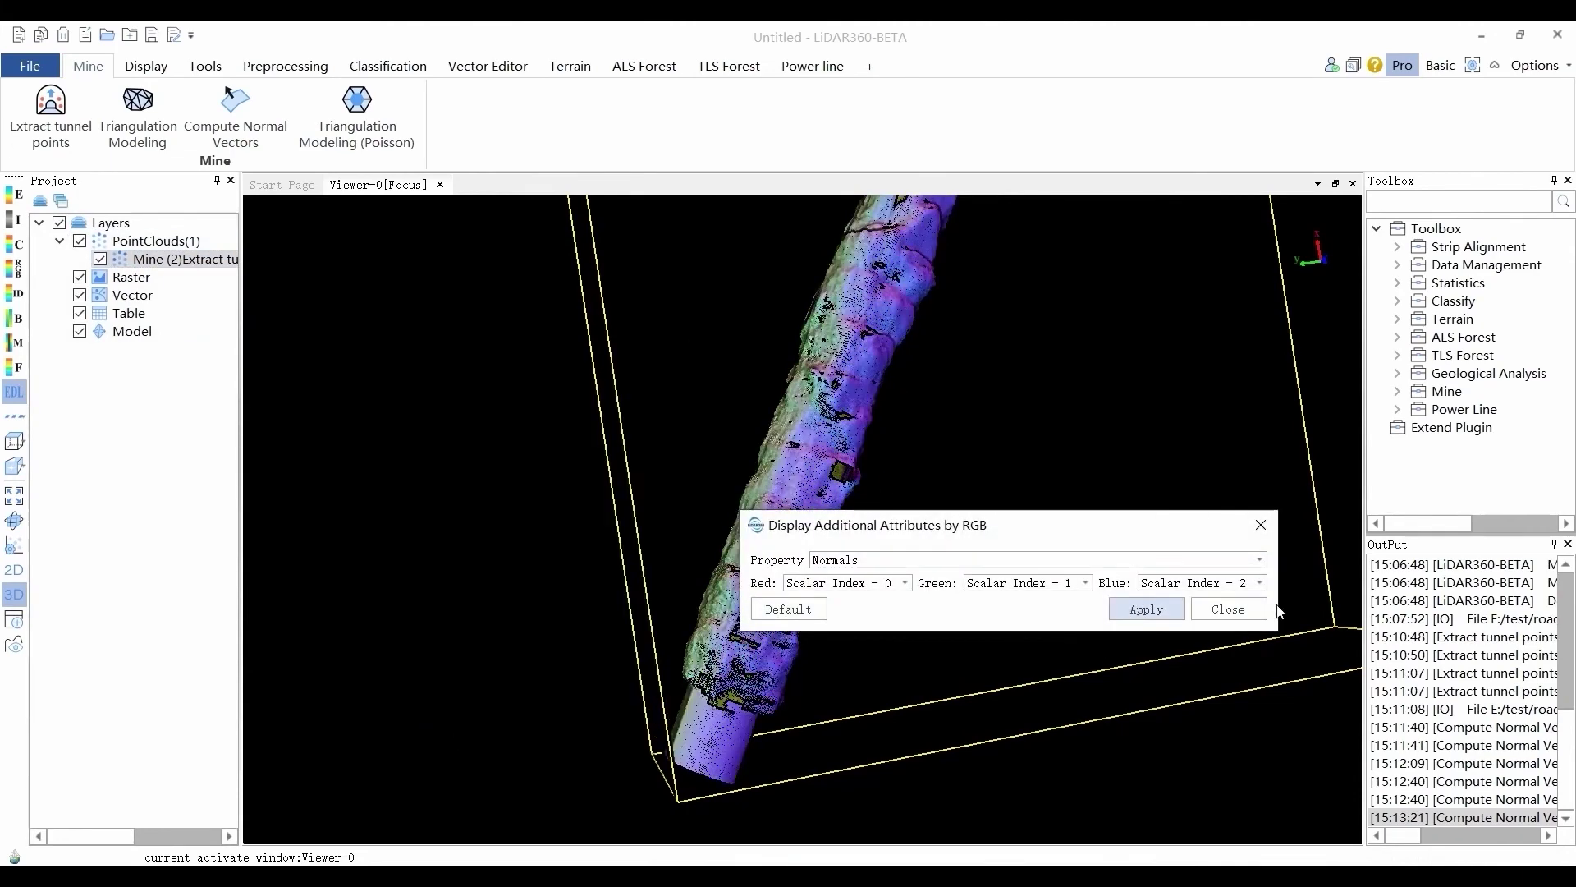
pyautogui.click(1245, 614)
# Examine the normal-vector colouring along the whole tunnel, both close up and from a distance.
pyautogui.scroll(-5, 824, 481)
pyautogui.moveTo(824, 481); pyautogui.dragTo(870, 501)
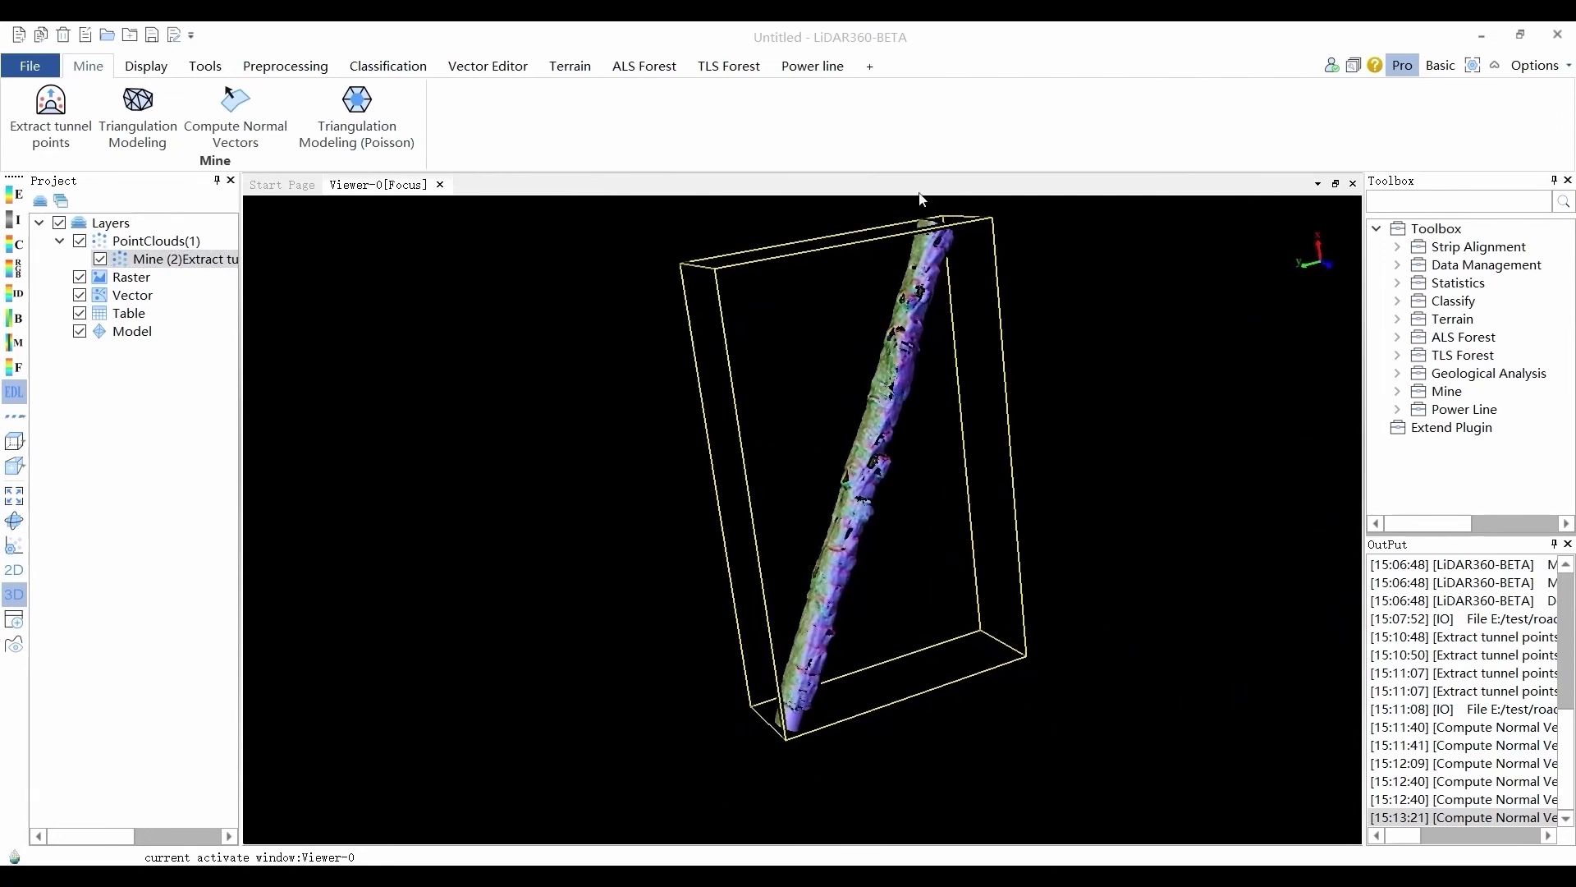
pyautogui.scroll(4, 870, 636)
pyautogui.moveTo(868, 762); pyautogui.dragTo(856, 578, button='middle')
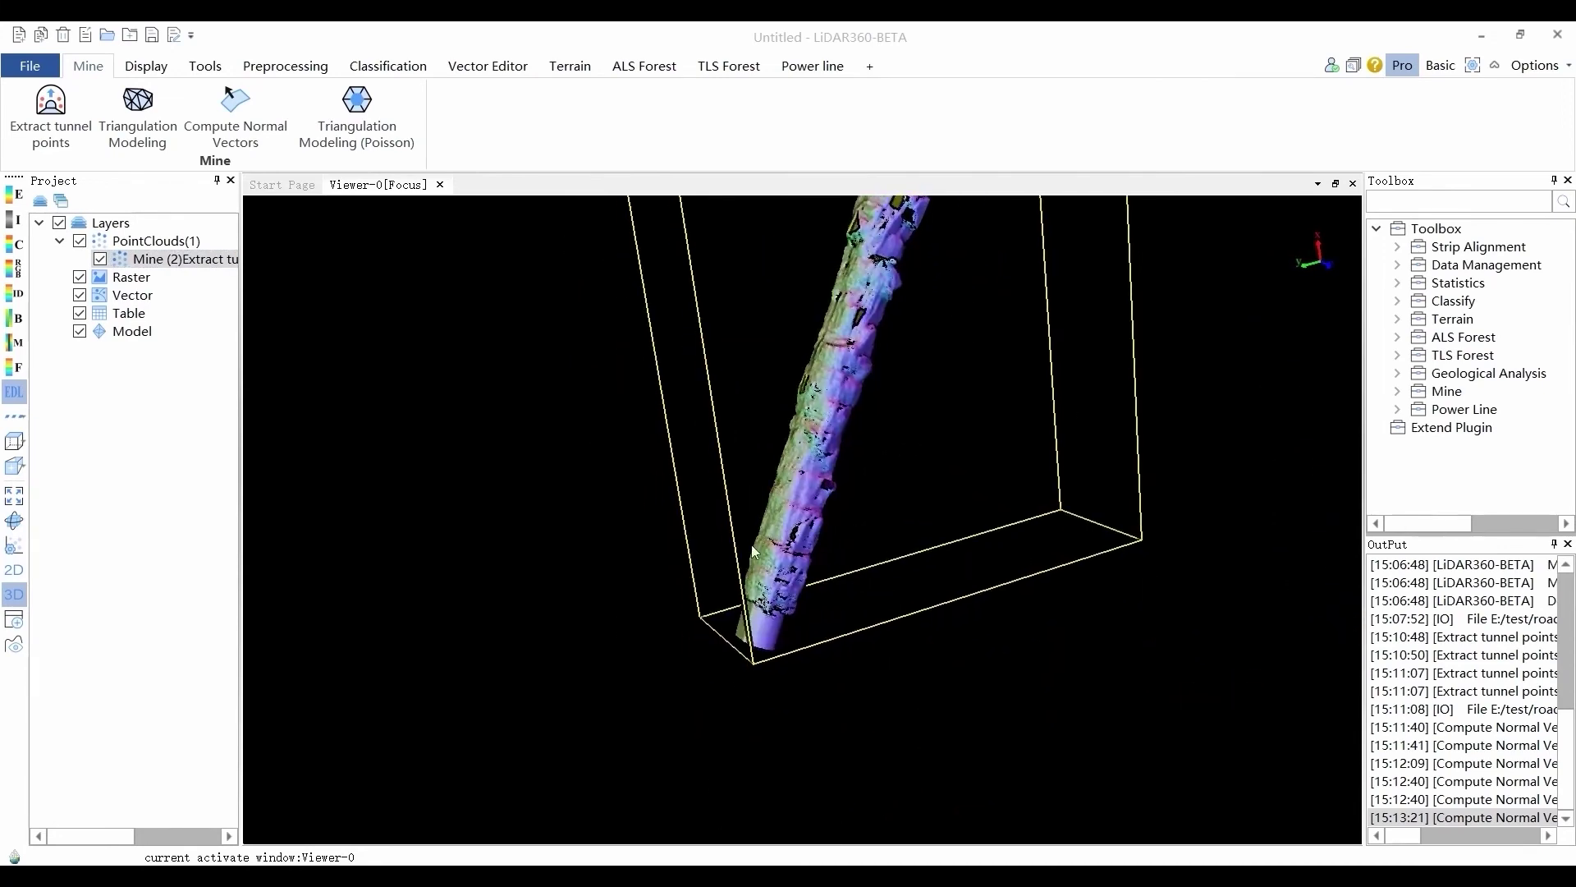
pyautogui.scroll(3, 855, 573)
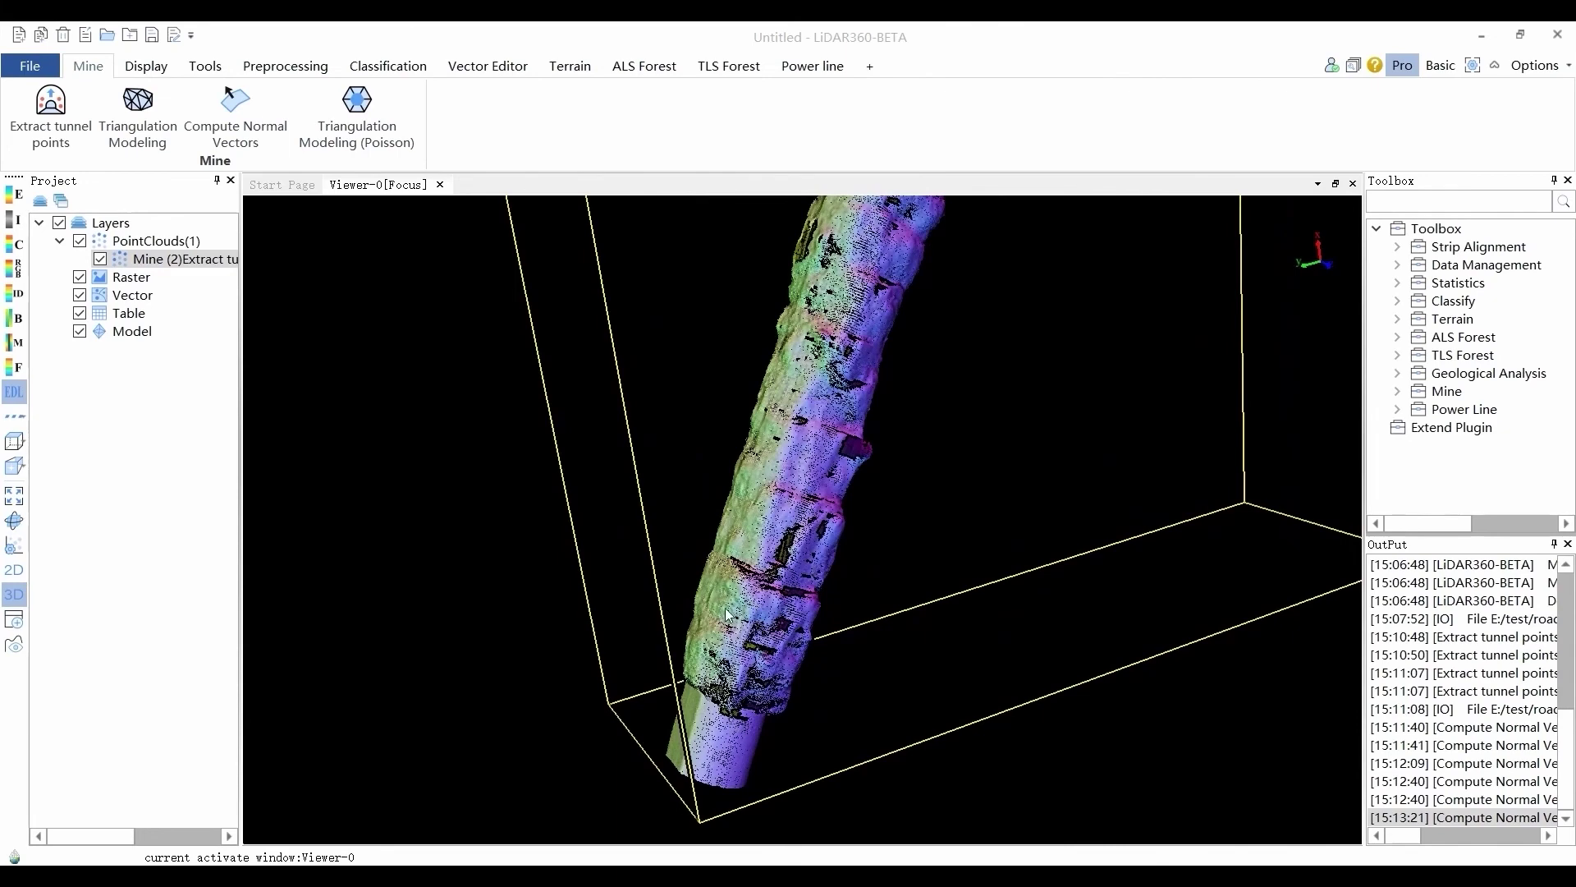
pyautogui.moveTo(726, 607); pyautogui.dragTo(691, 318)
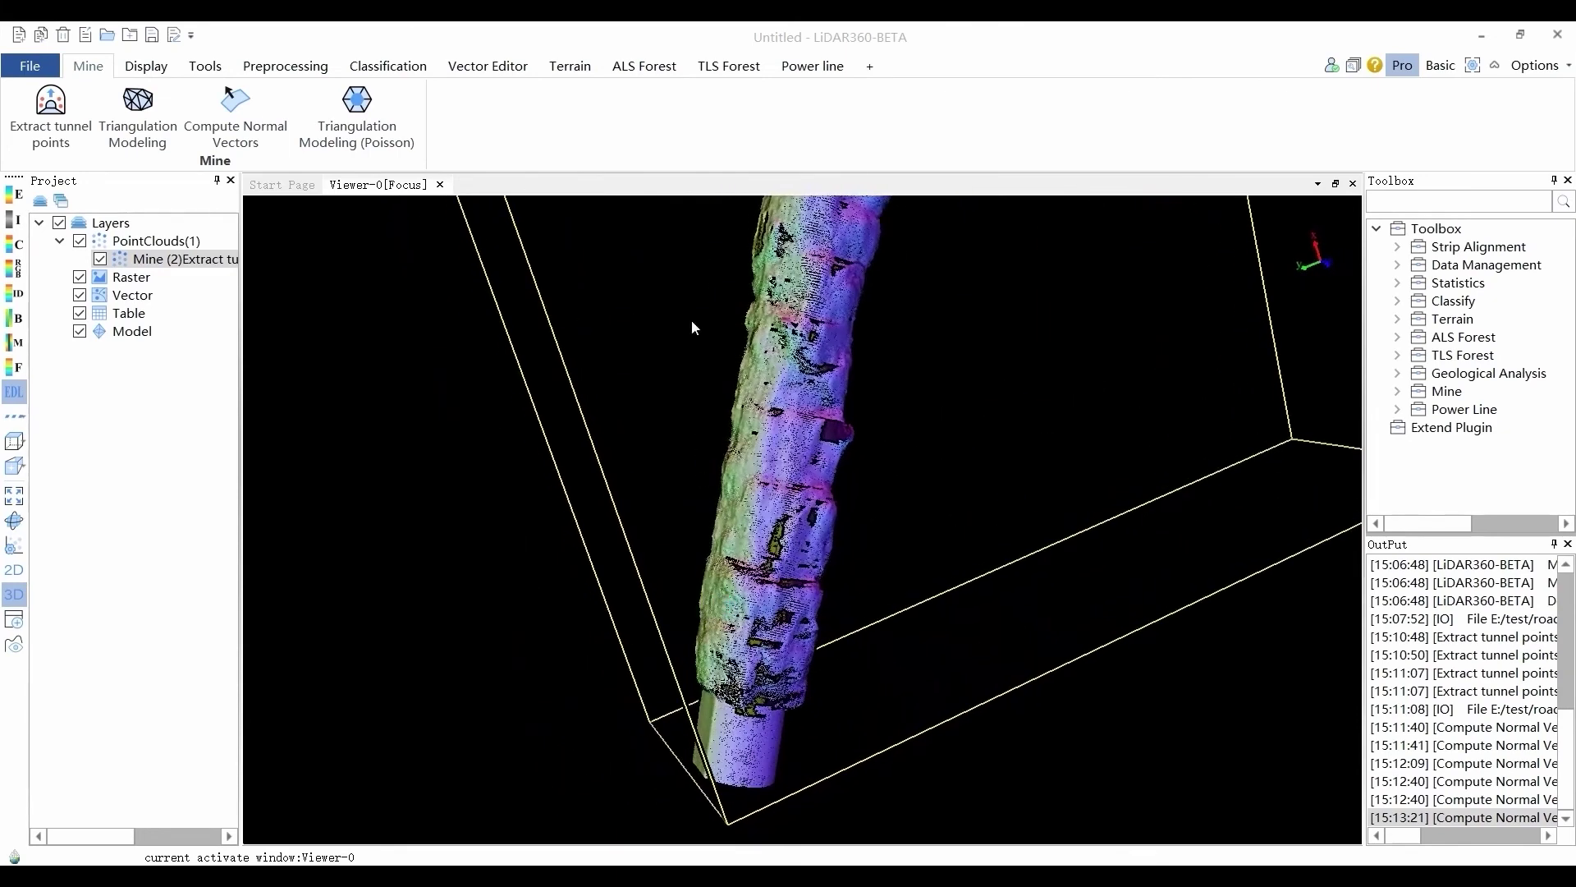
pyautogui.scroll(-8, 736, 458)
pyautogui.moveTo(808, 254); pyautogui.dragTo(748, 482, button='middle')
pyautogui.scroll(1, 720, 412)
pyautogui.moveTo(720, 417)
pyautogui.mouseDown()
pyautogui.moveTo(810, 447)
pyautogui.moveTo(781, 482)
pyautogui.mouseUp()
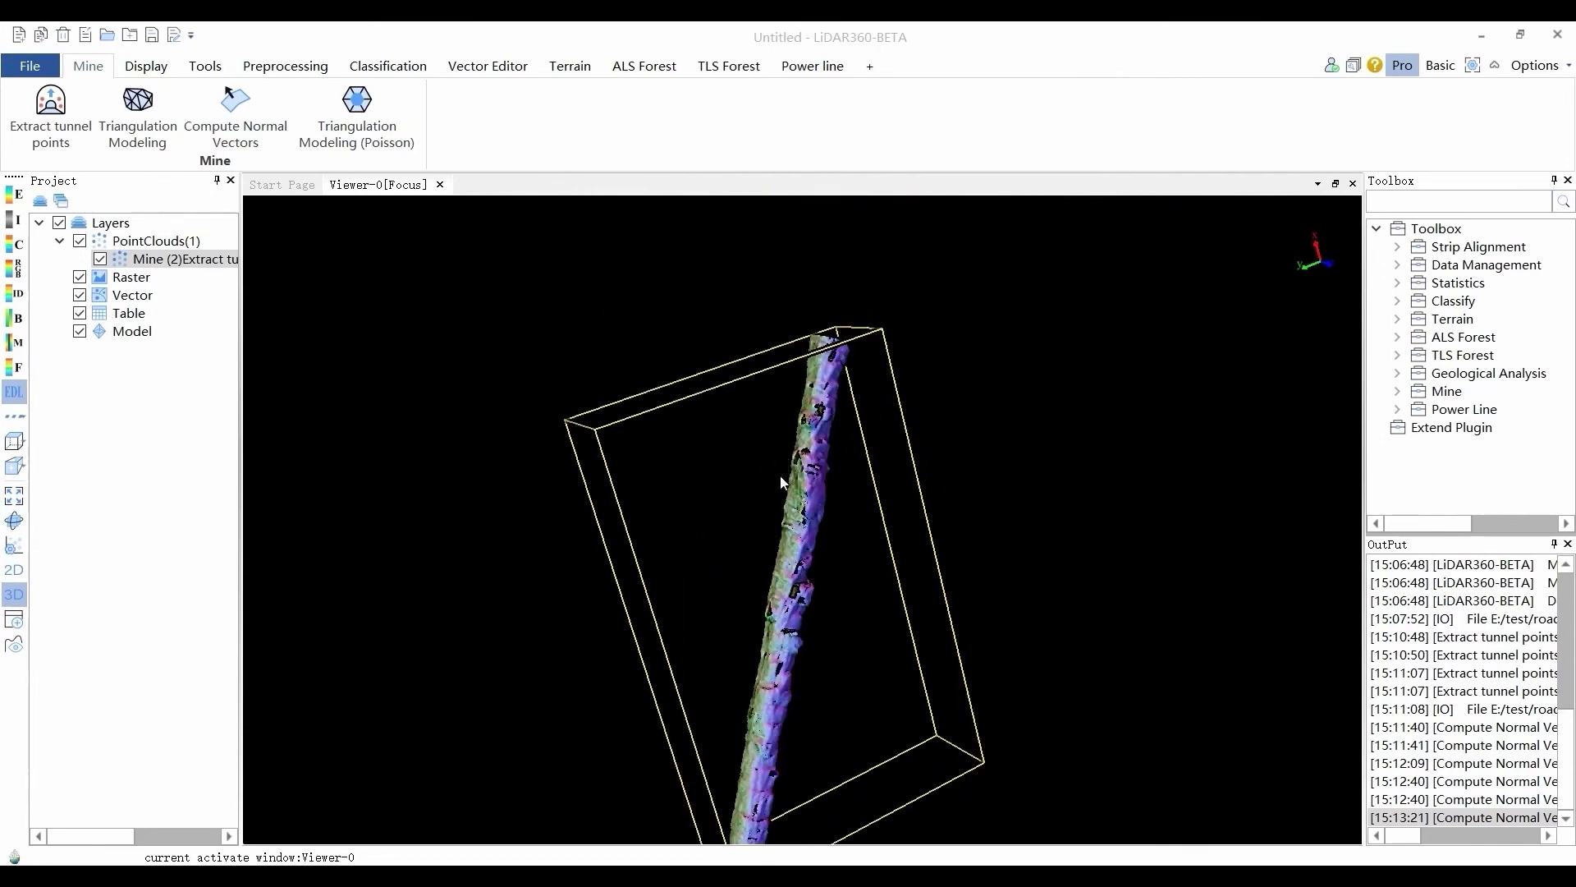
# Build a Poisson triangulation model of the tunnel points with node sample 1.00, point weight 4.00 and resolution 0.1, adding it to the project.
pyautogui.click(371, 153)
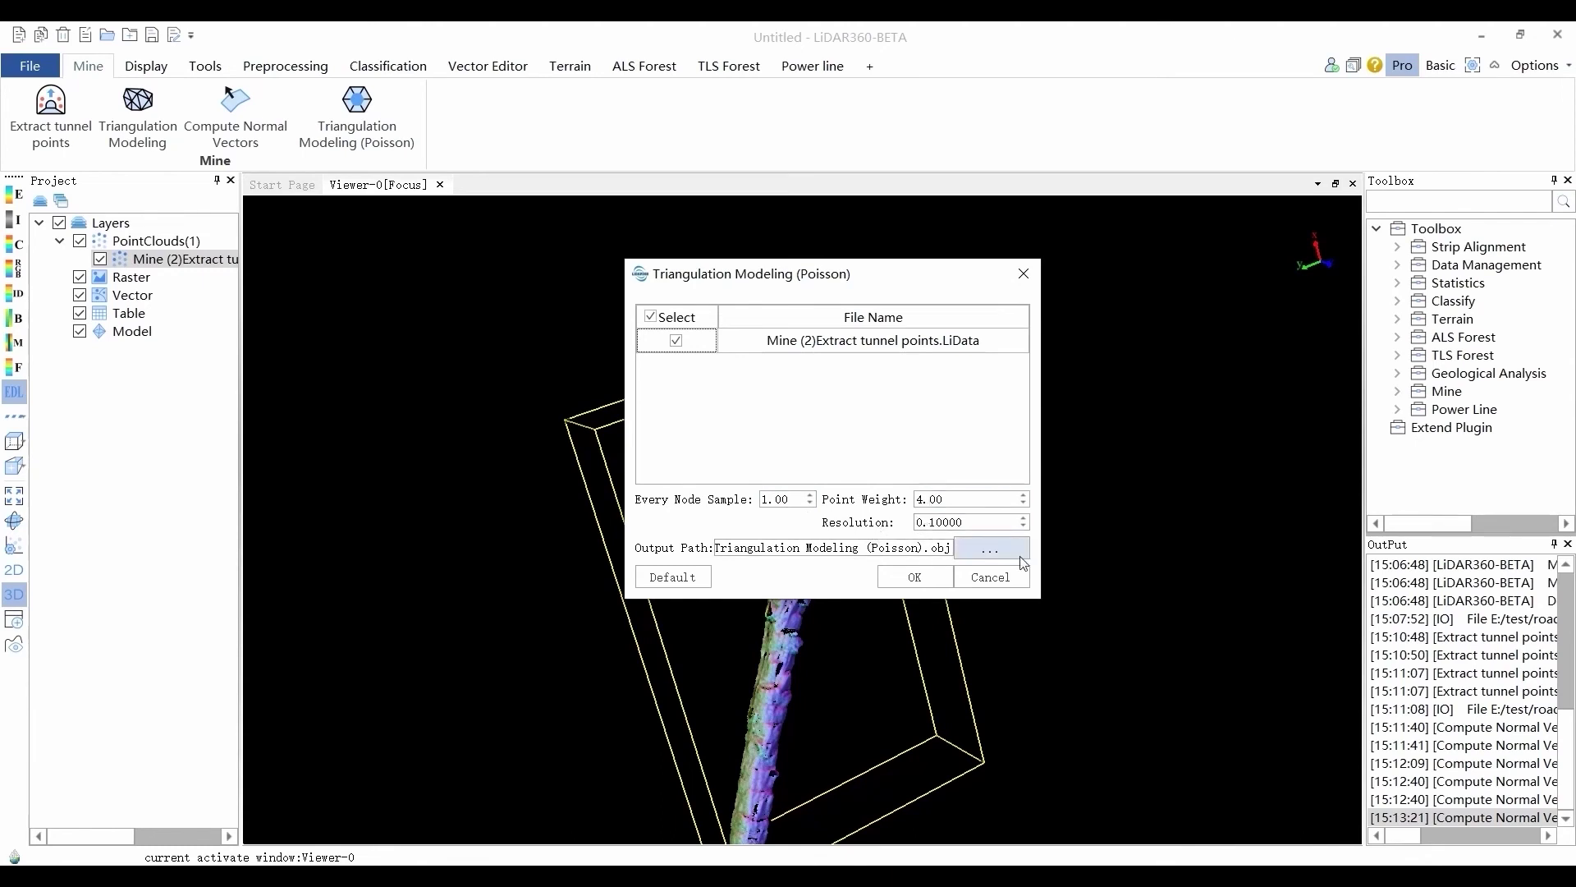
pyautogui.click(931, 579)
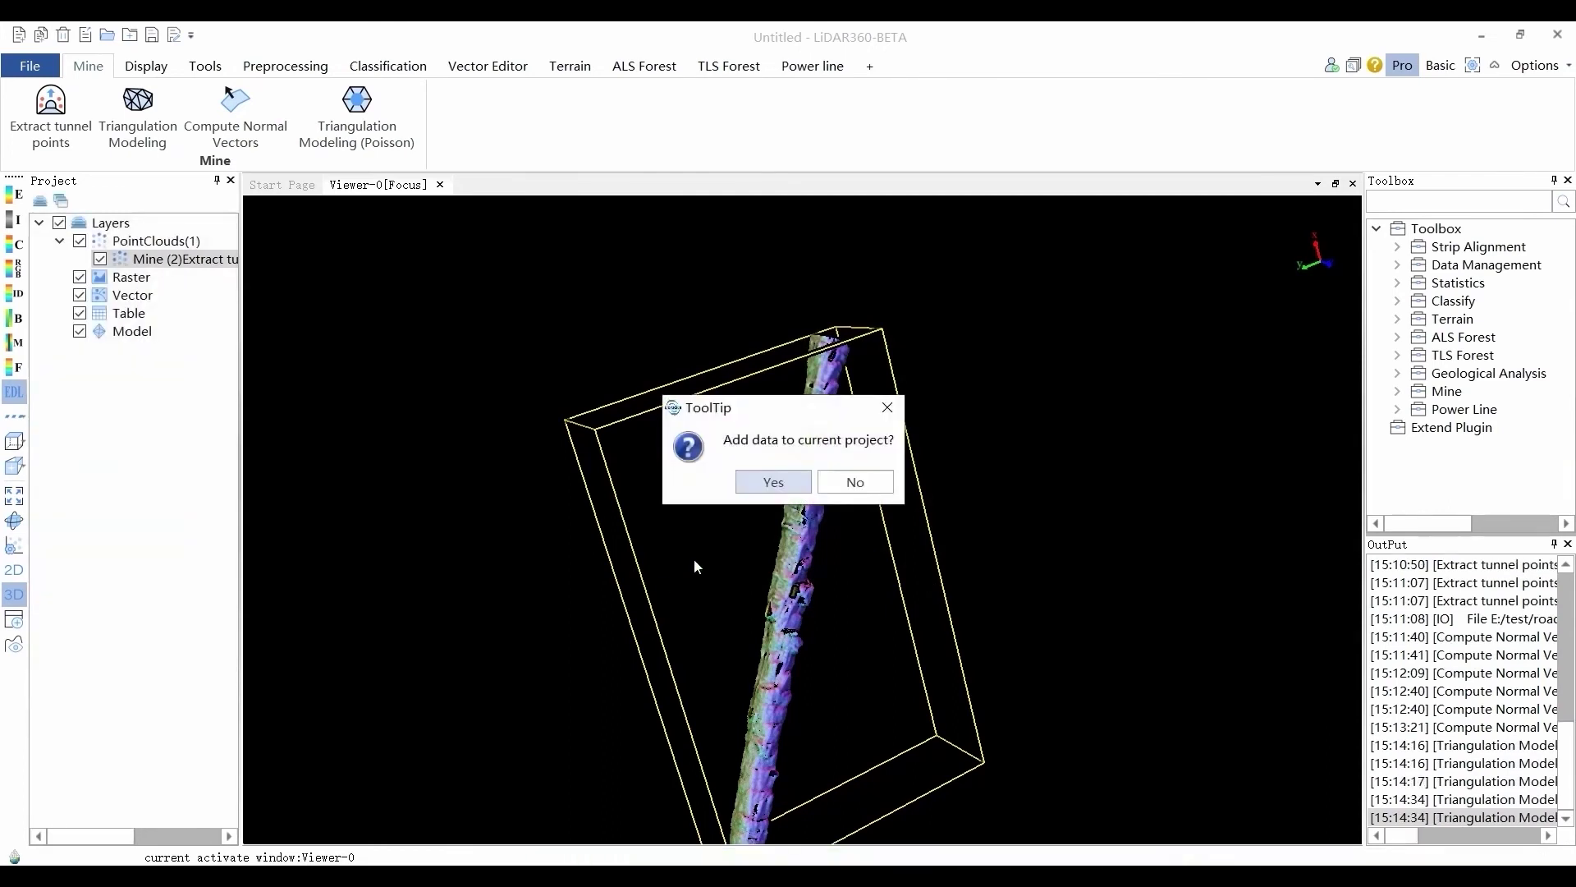
pyautogui.click(790, 488)
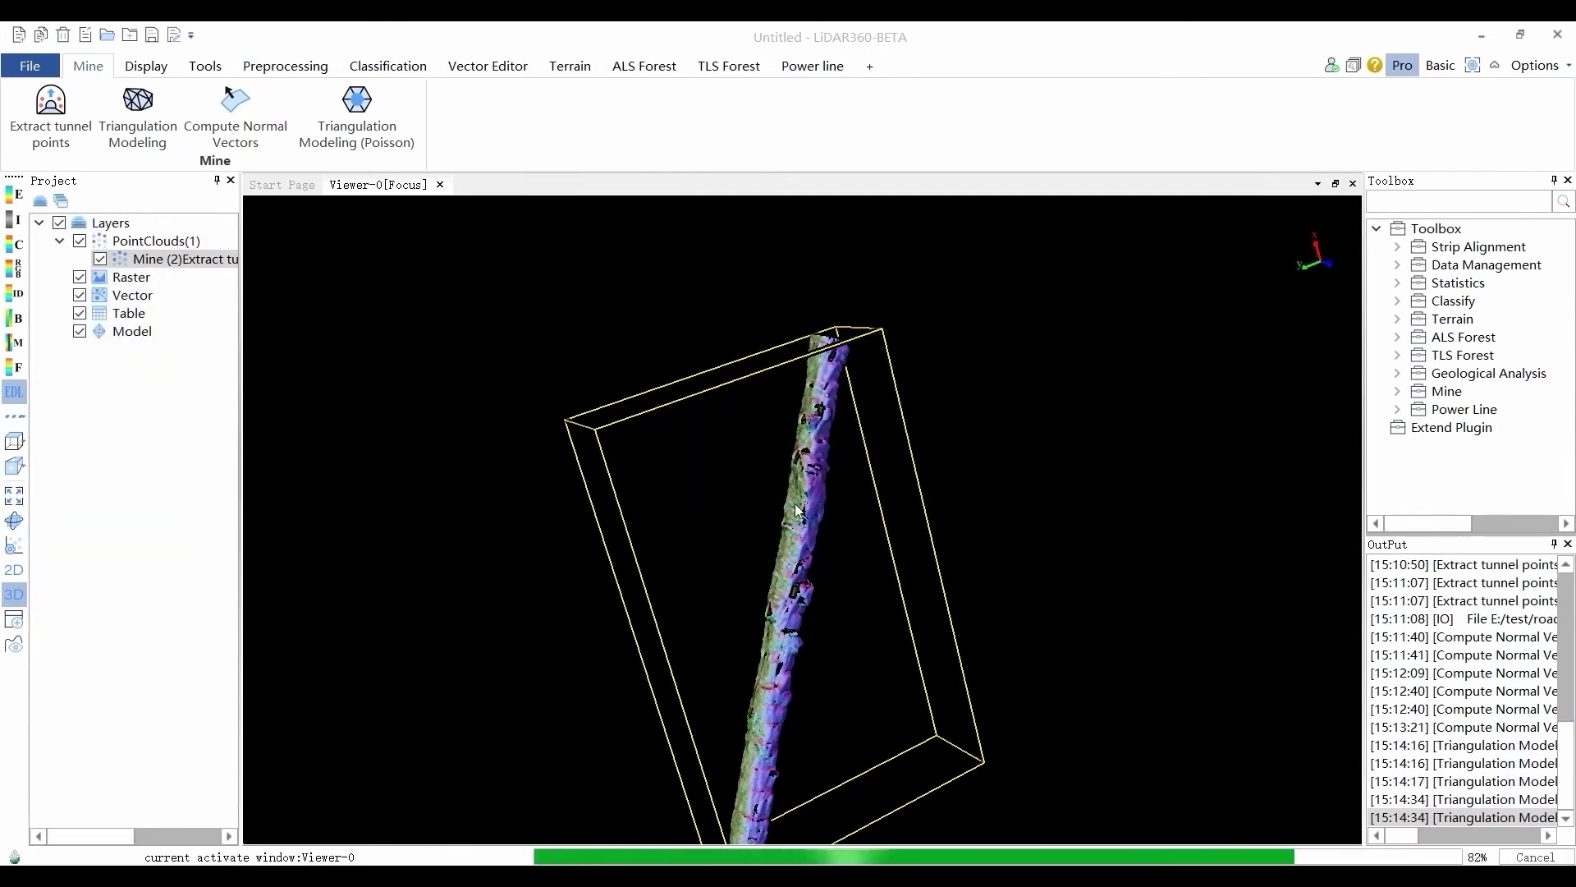
# Hide the tunnel point cloud and show the triangulated model as a wireframe.
pyautogui.click(101, 259)
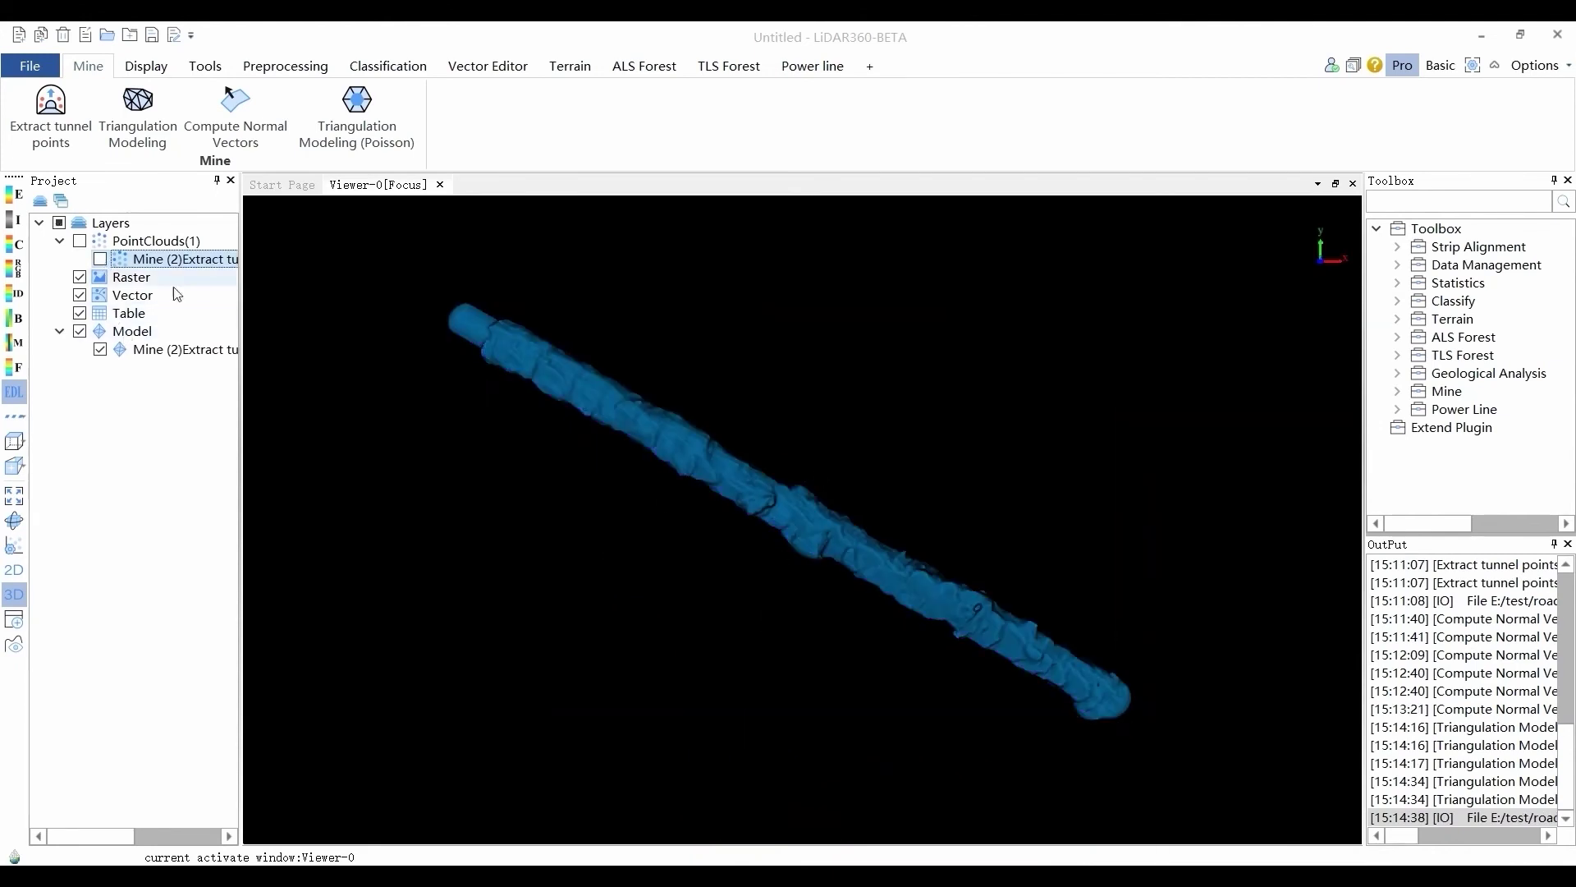
pyautogui.click(177, 349)
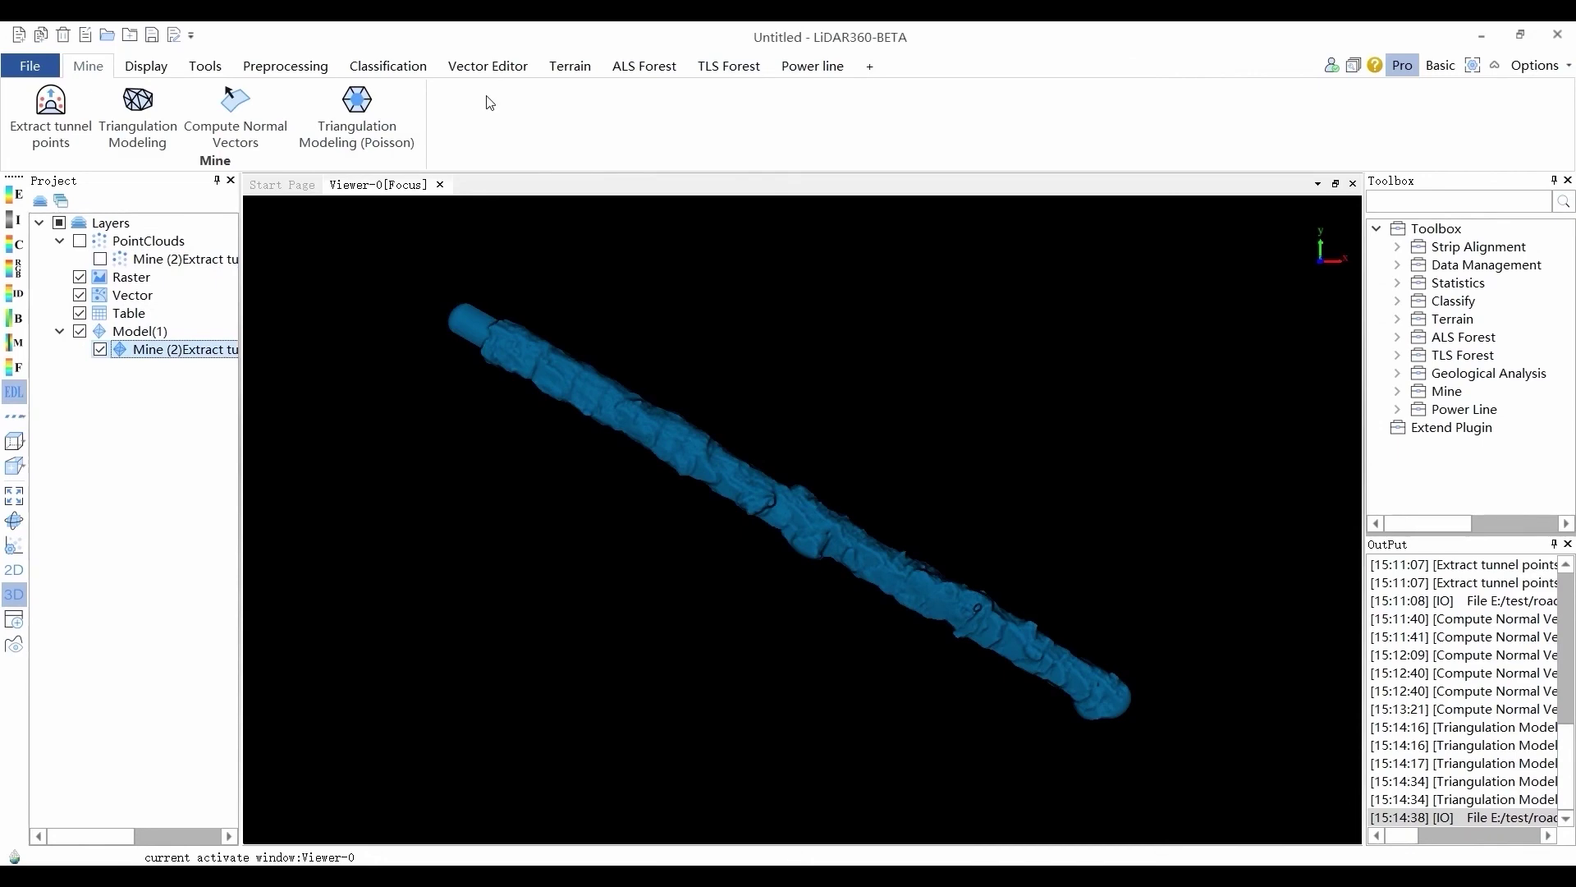
pyautogui.click(145, 67)
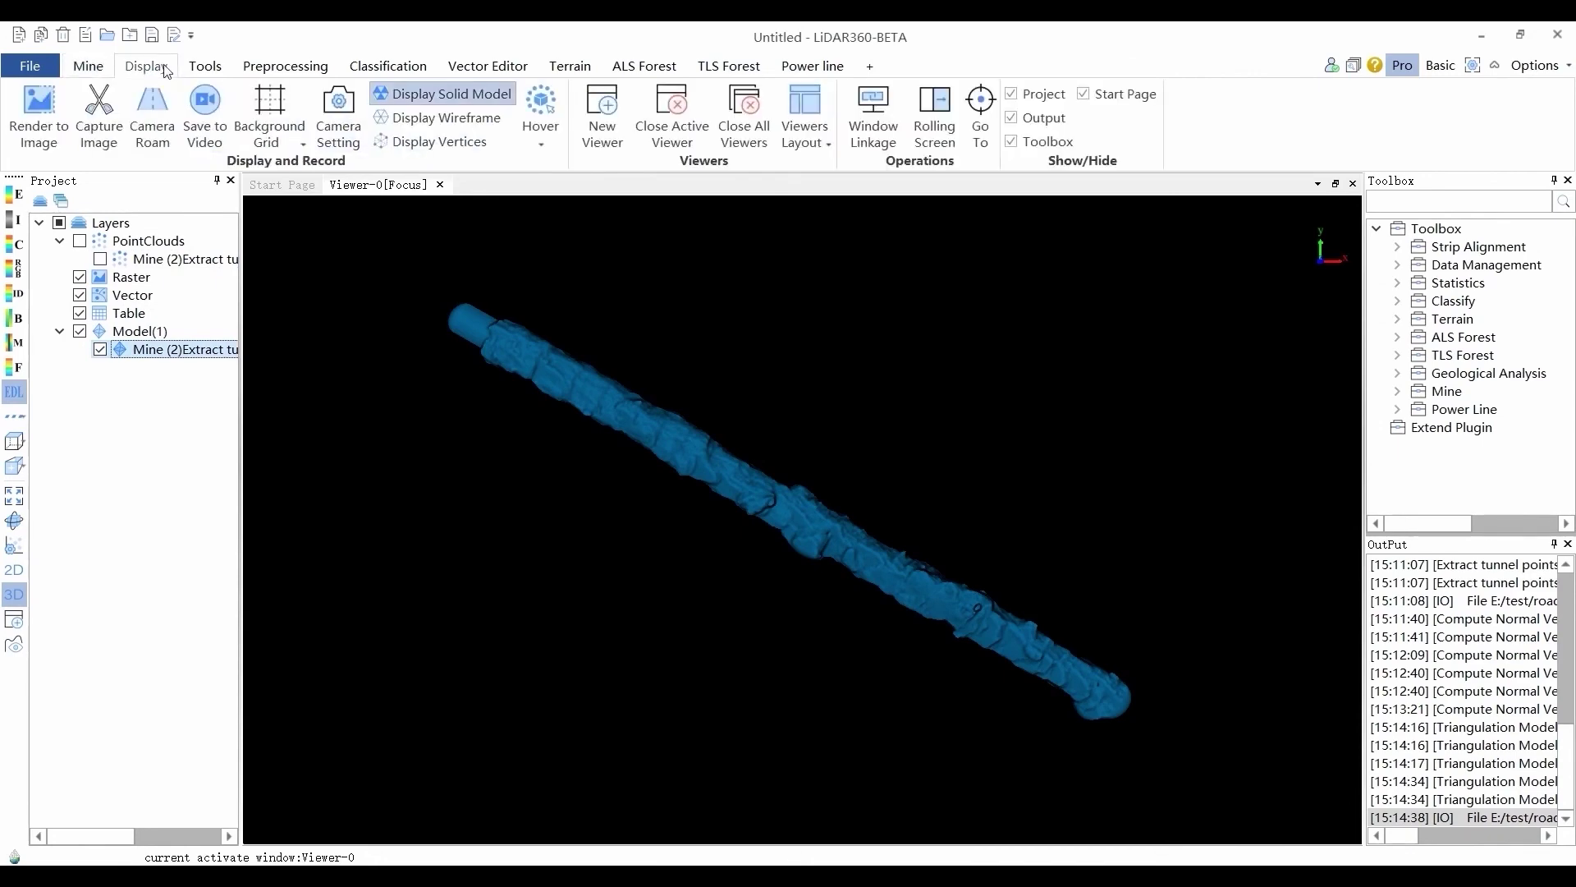
pyautogui.click(443, 117)
# Examine the wireframe mesh at the tunnel's closed end and along its walls.
pyautogui.scroll(6, 574, 374)
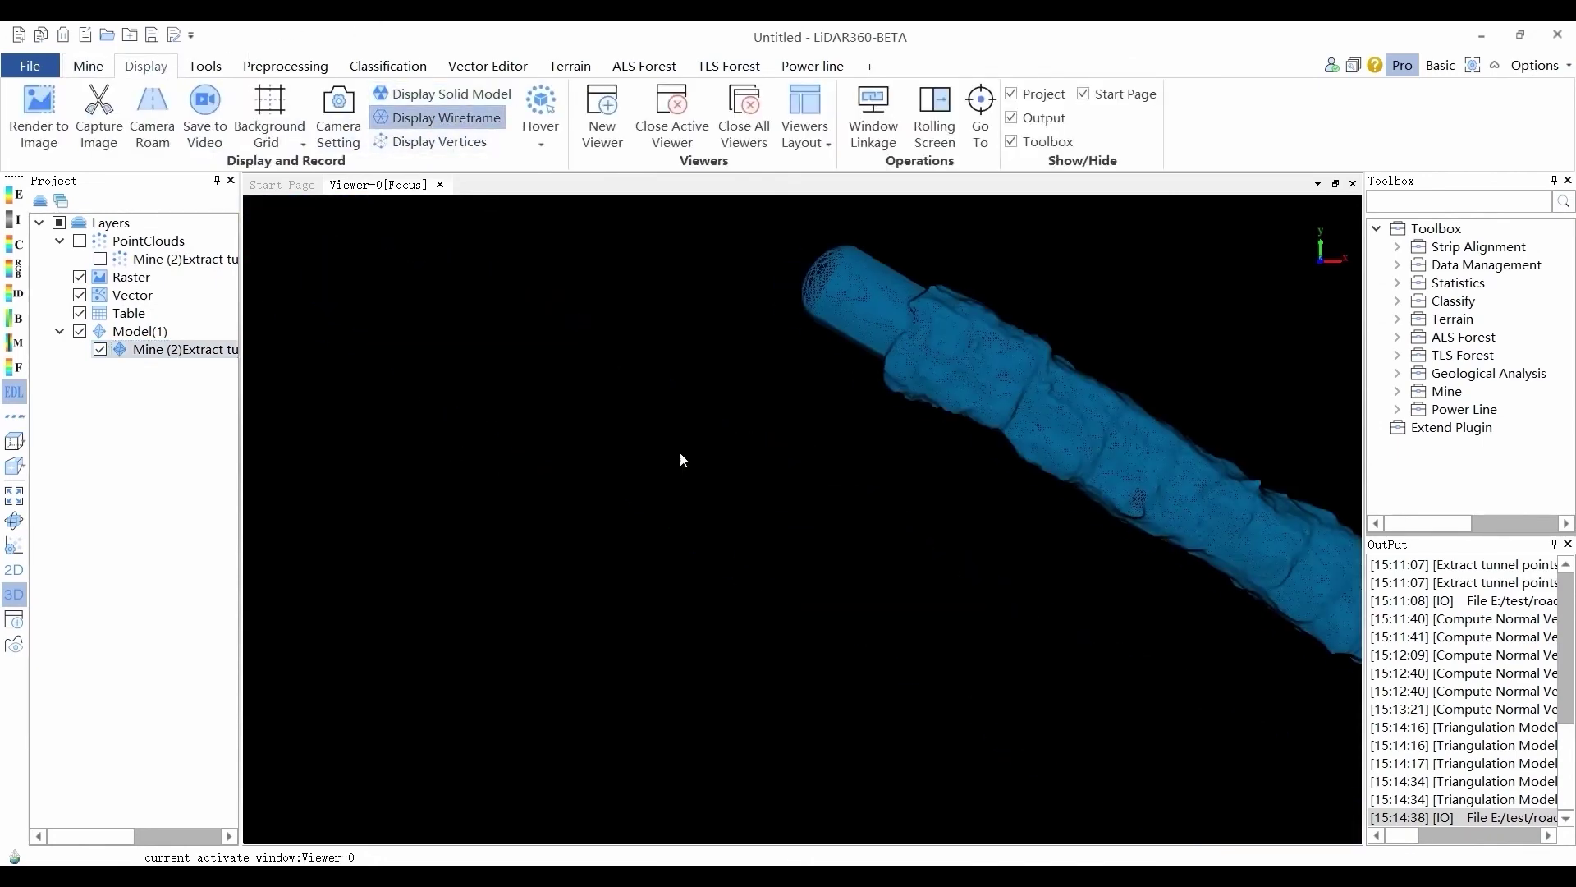
pyautogui.moveTo(679, 452); pyautogui.dragTo(775, 529)
pyautogui.scroll(5, 943, 259)
pyautogui.moveTo(943, 258); pyautogui.dragTo(873, 329, button='middle')
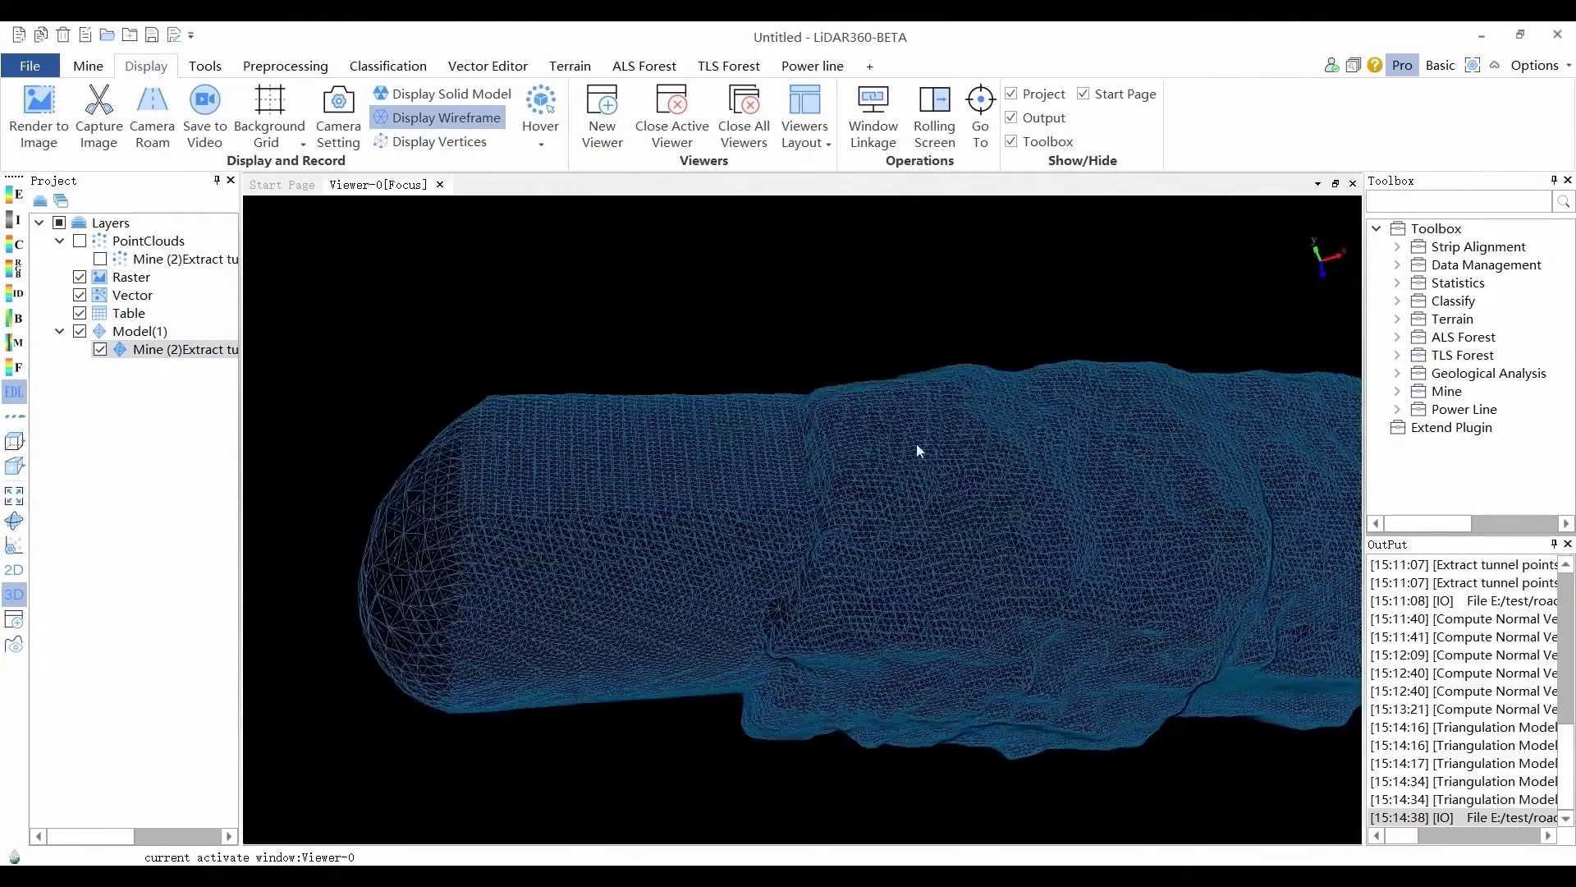
pyautogui.moveTo(918, 450); pyautogui.dragTo(1039, 509)
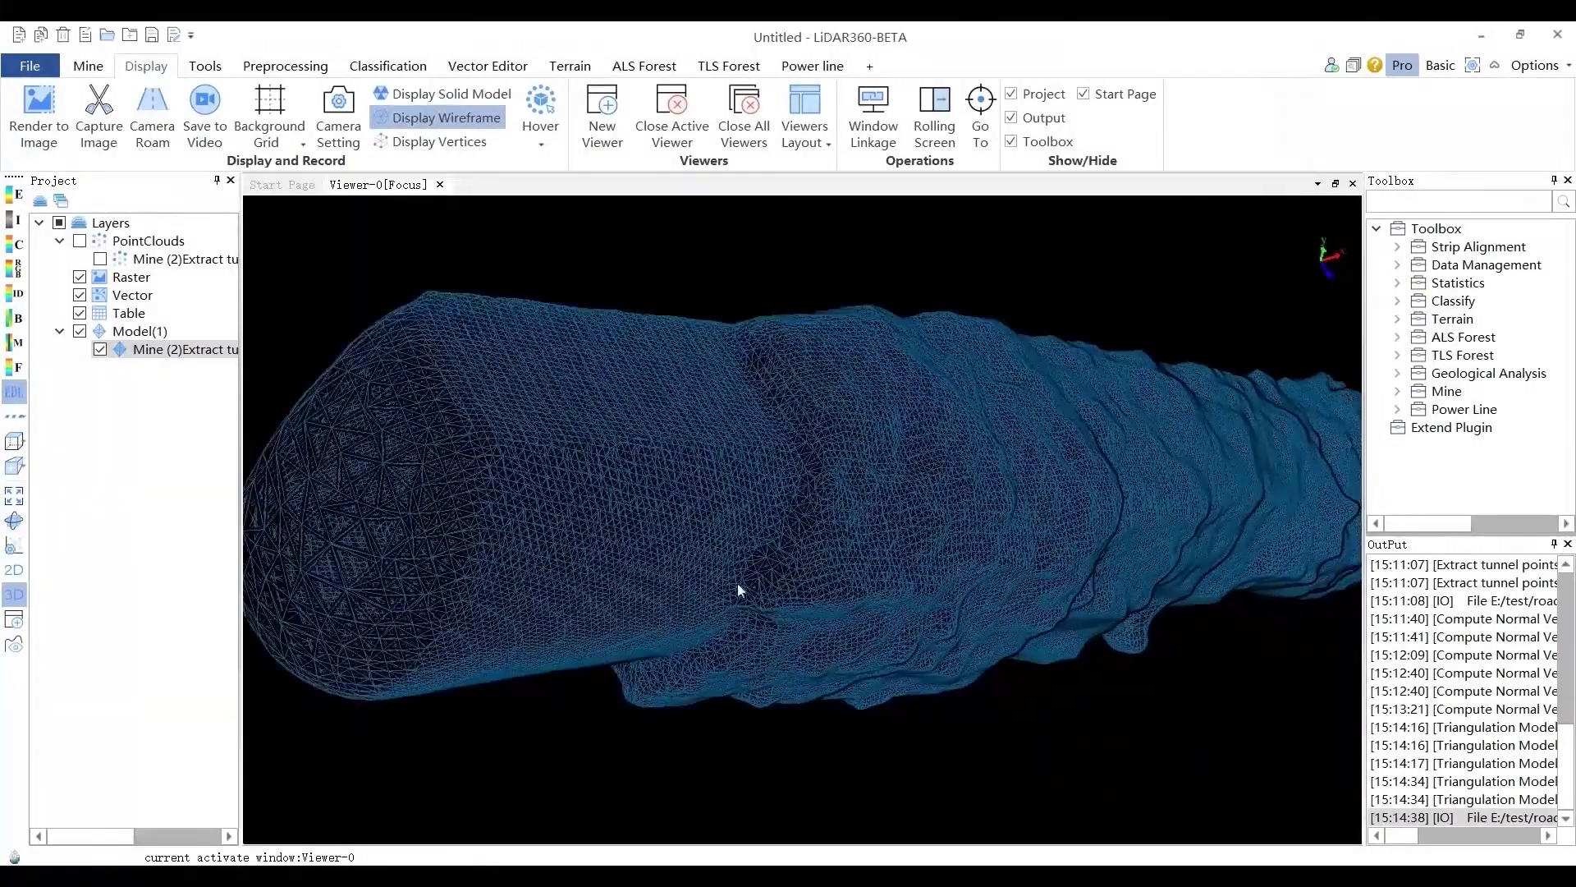
pyautogui.moveTo(738, 589); pyautogui.dragTo(731, 471)
pyautogui.scroll(3, 872, 532)
pyautogui.scroll(-6, 739, 471)
pyautogui.scroll(1, 1022, 413)
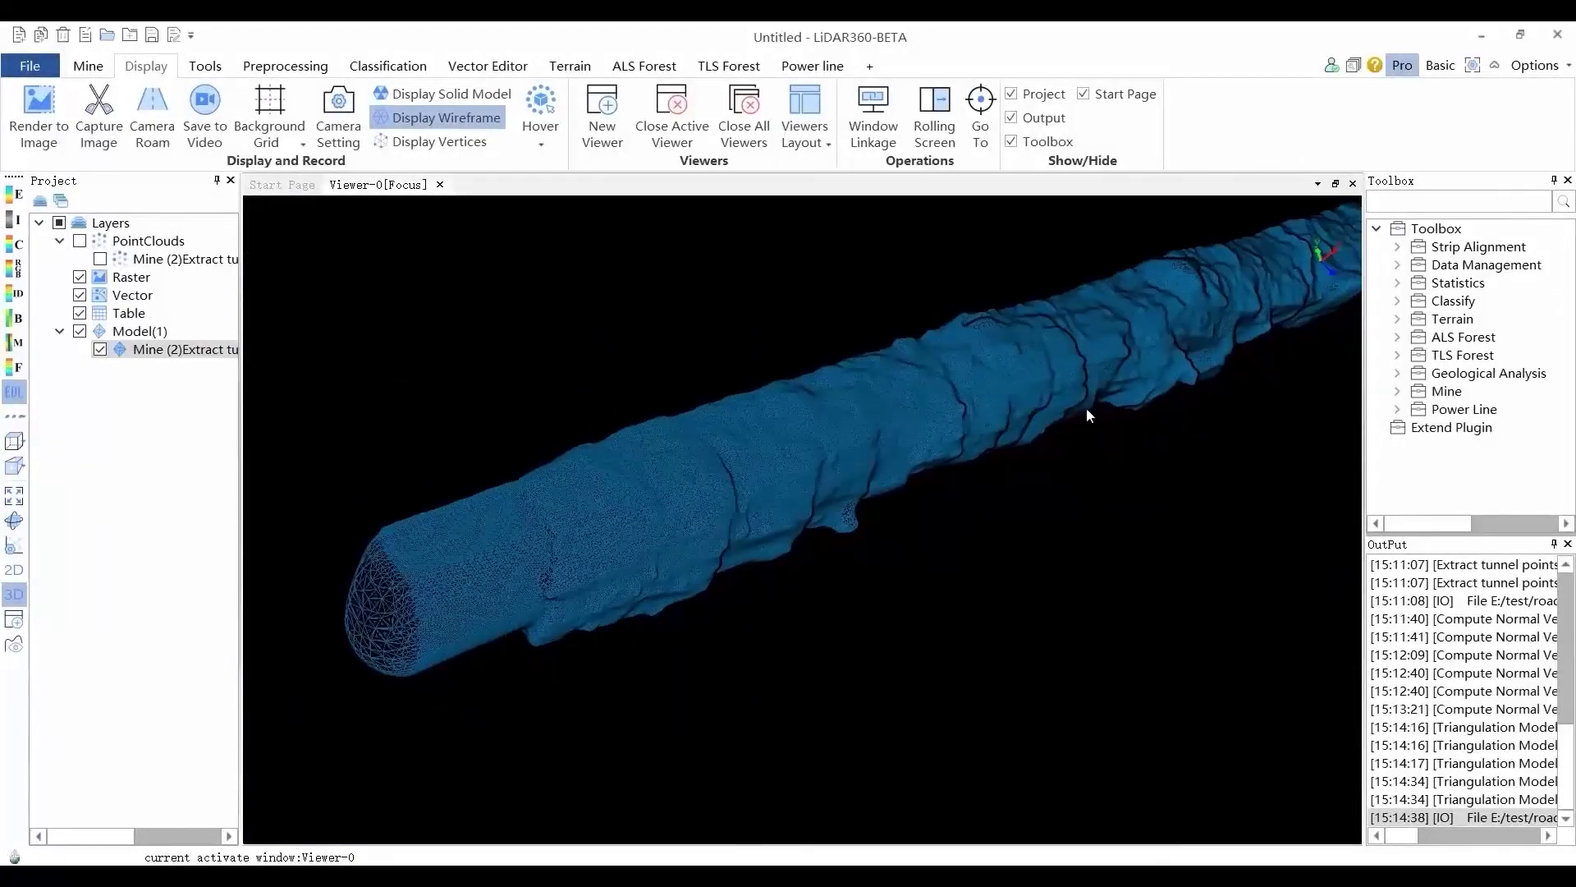
# Examine the wireframe mesh farther along the tunnel.
pyautogui.scroll(3, 1022, 408)
pyautogui.moveTo(1021, 408); pyautogui.dragTo(421, 337)
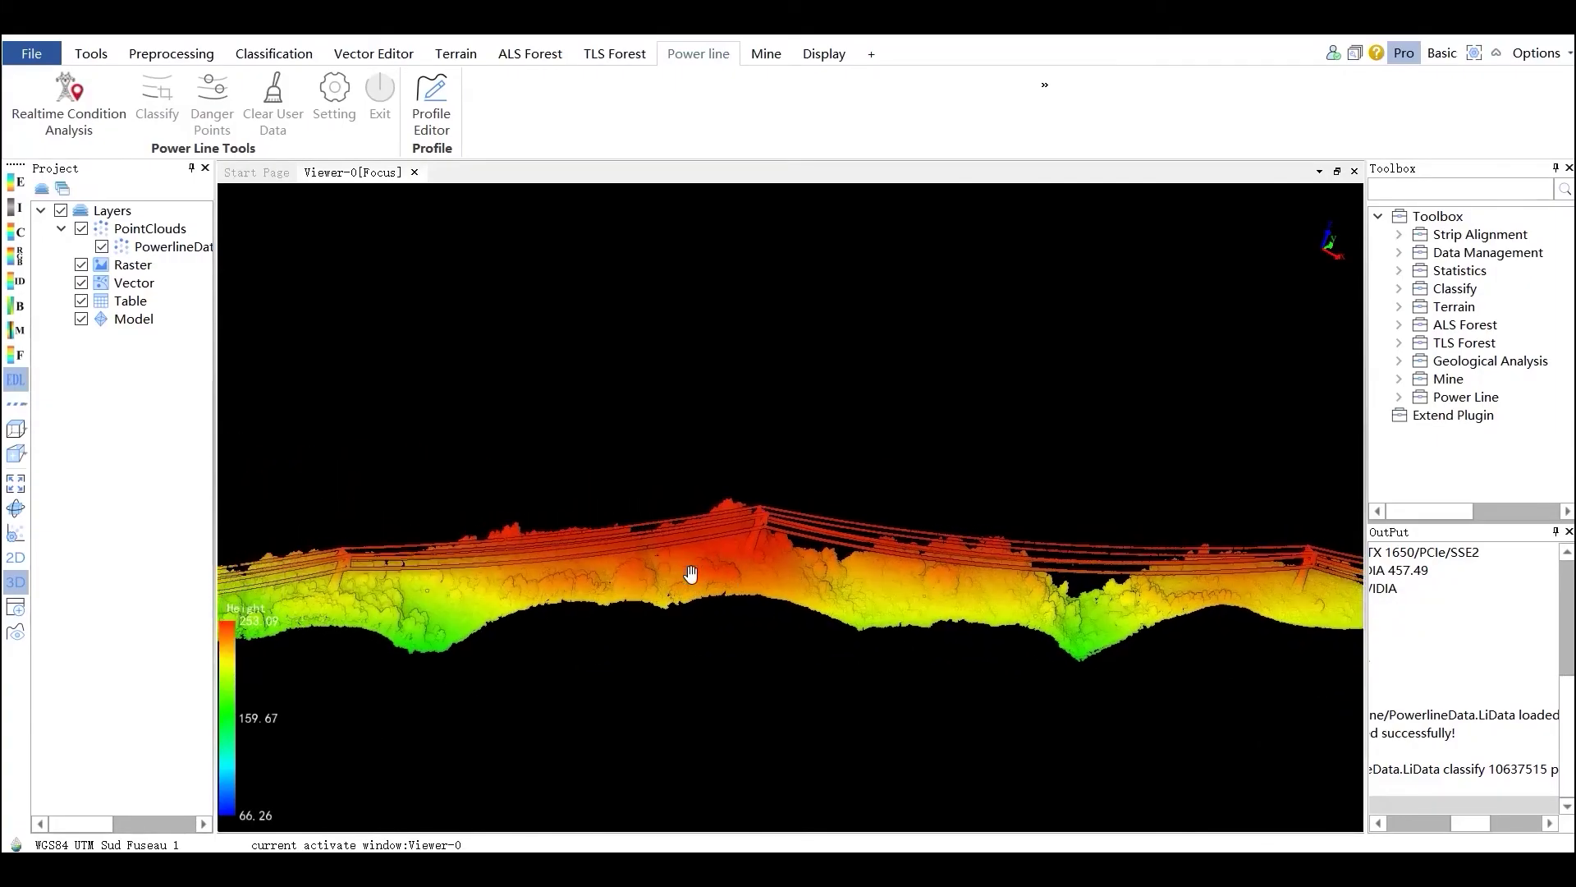
# Start the realtime condition analysis on the power line point cloud with a detected line voltage level of 500kV.
pyautogui.scroll(3, 741, 560)
pyautogui.moveTo(711, 586); pyautogui.dragTo(628, 599)
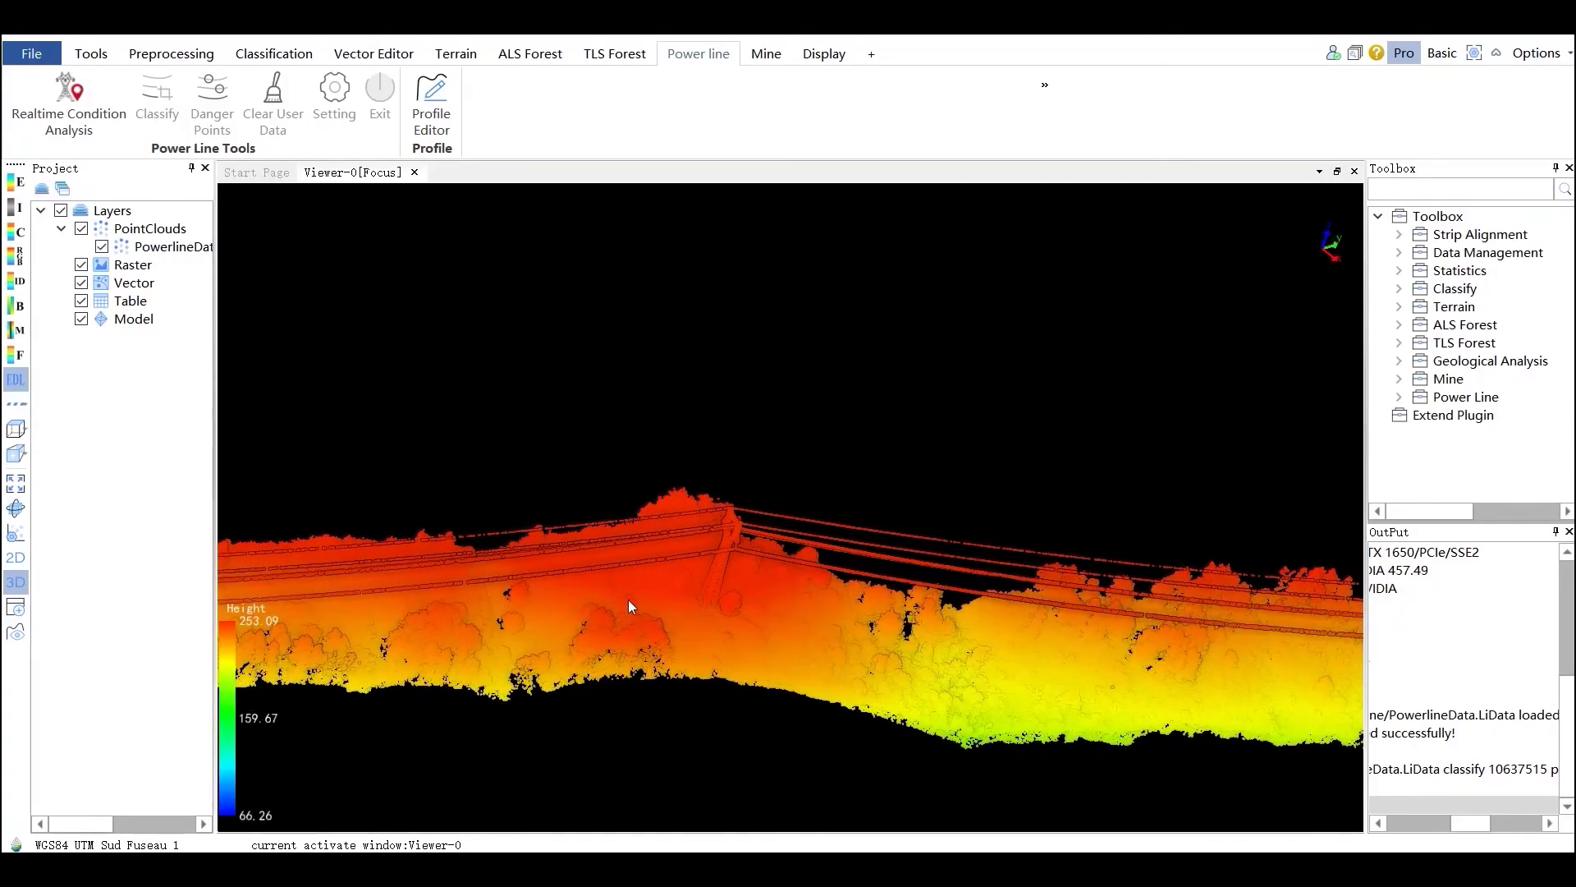
pyautogui.click(87, 114)
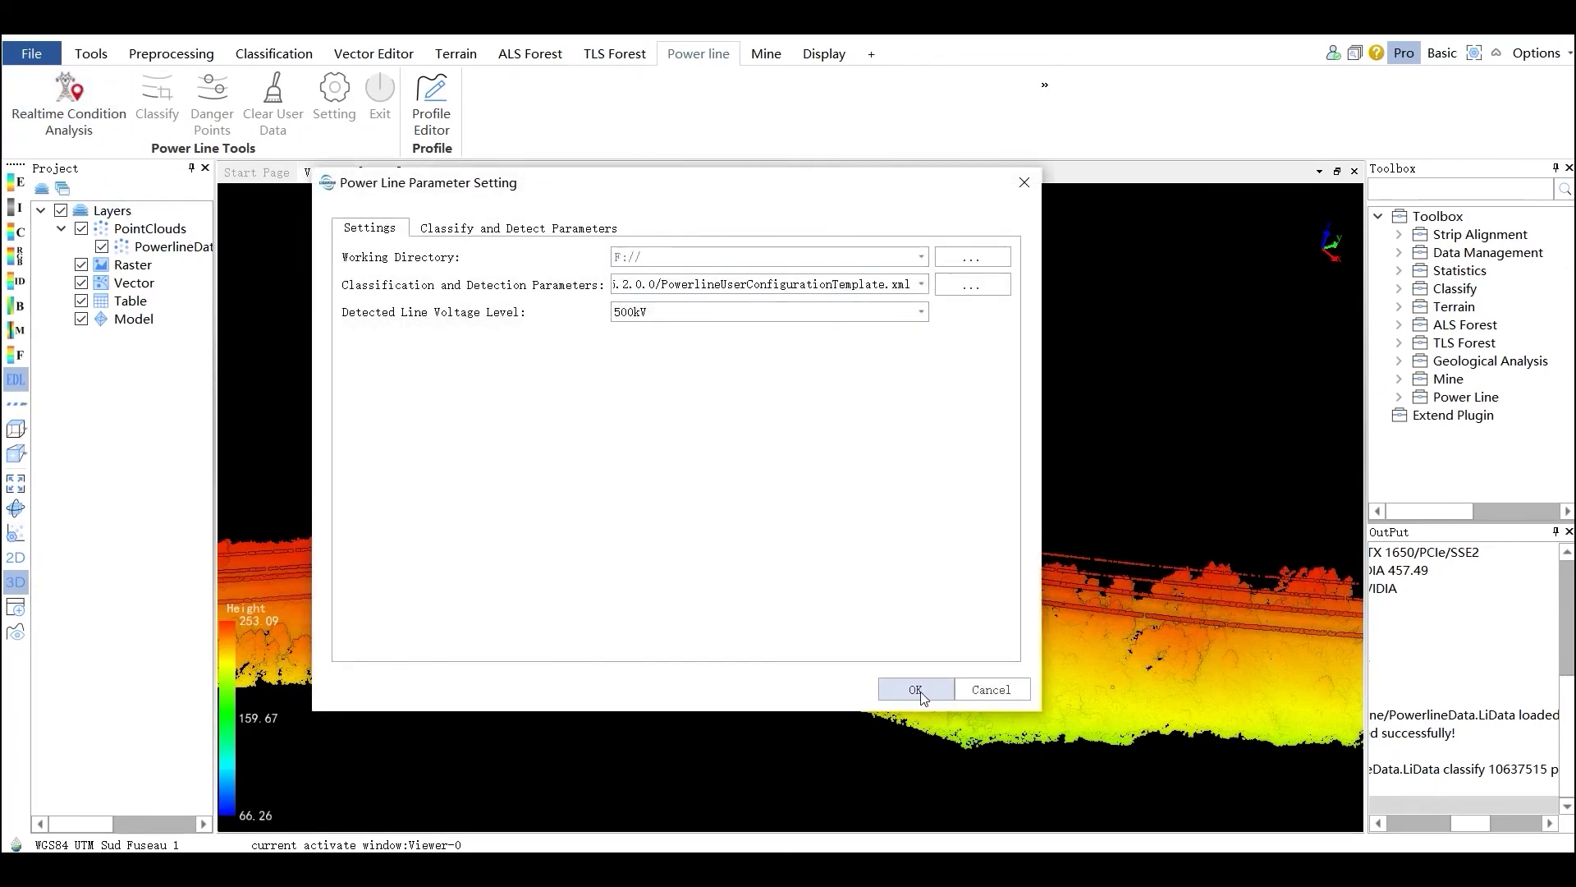
pyautogui.click(894, 687)
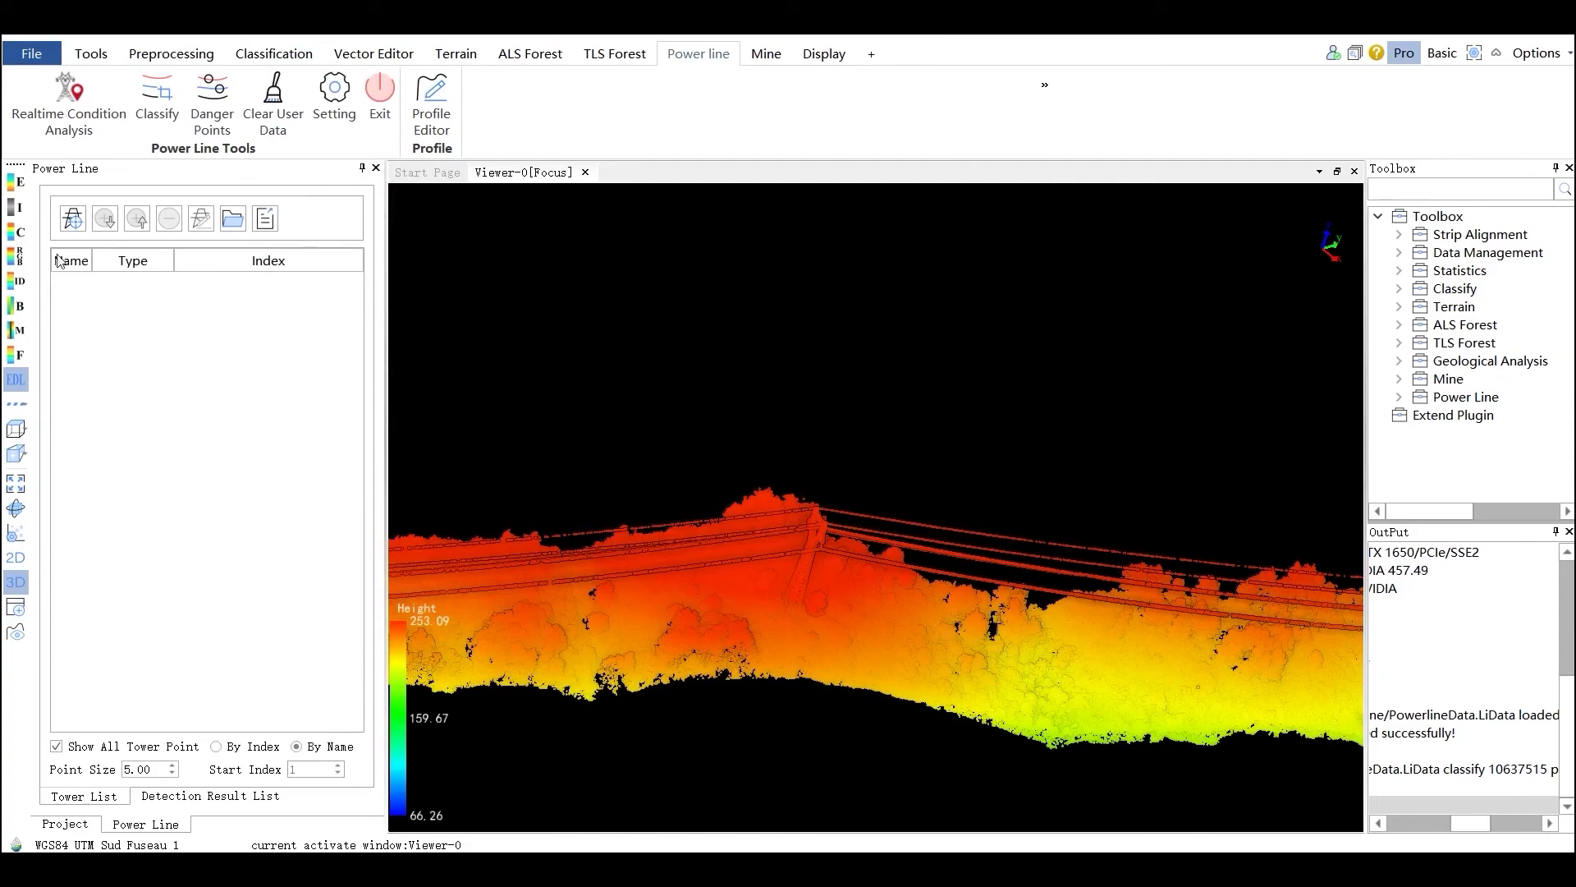
# Start tower editing and mark the eight towers in order along the power line corridor.
pyautogui.click(72, 220)
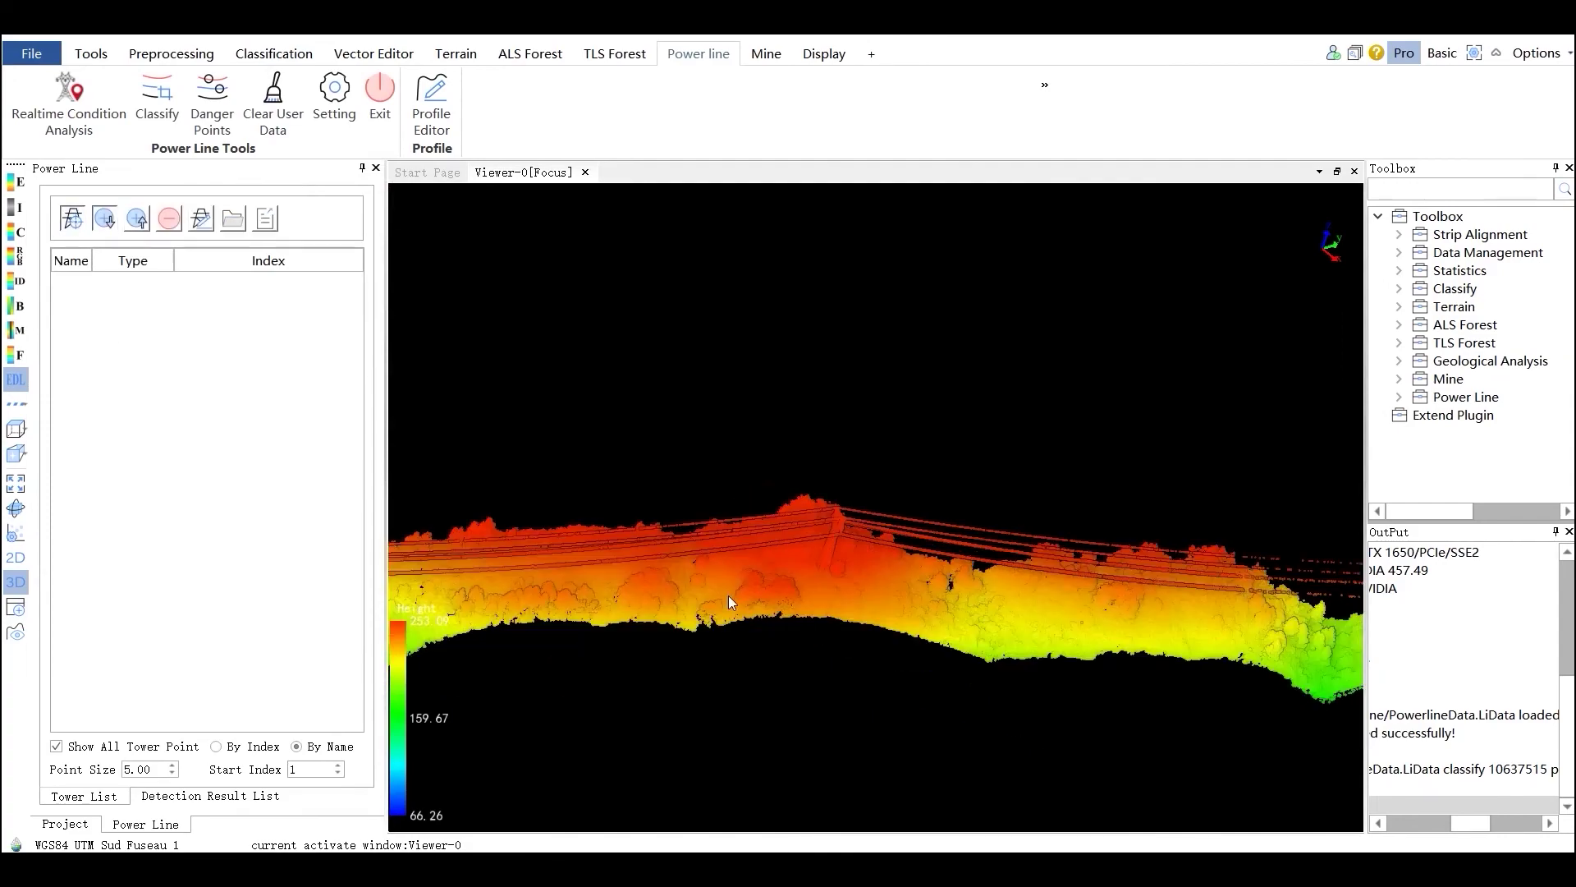
pyautogui.click(567, 632)
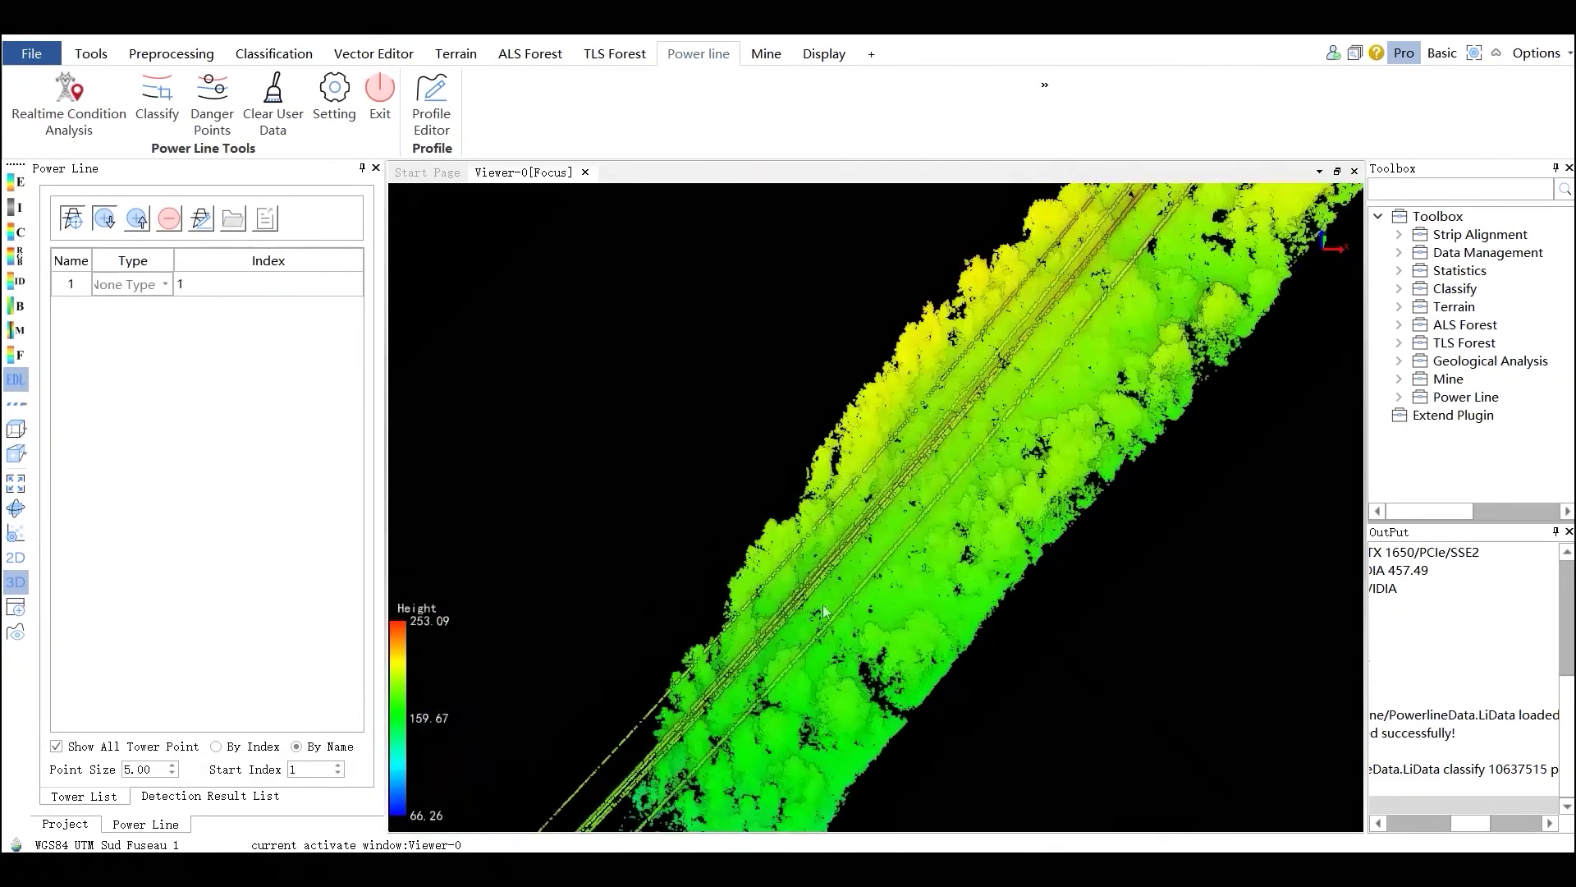
pyautogui.click(927, 608)
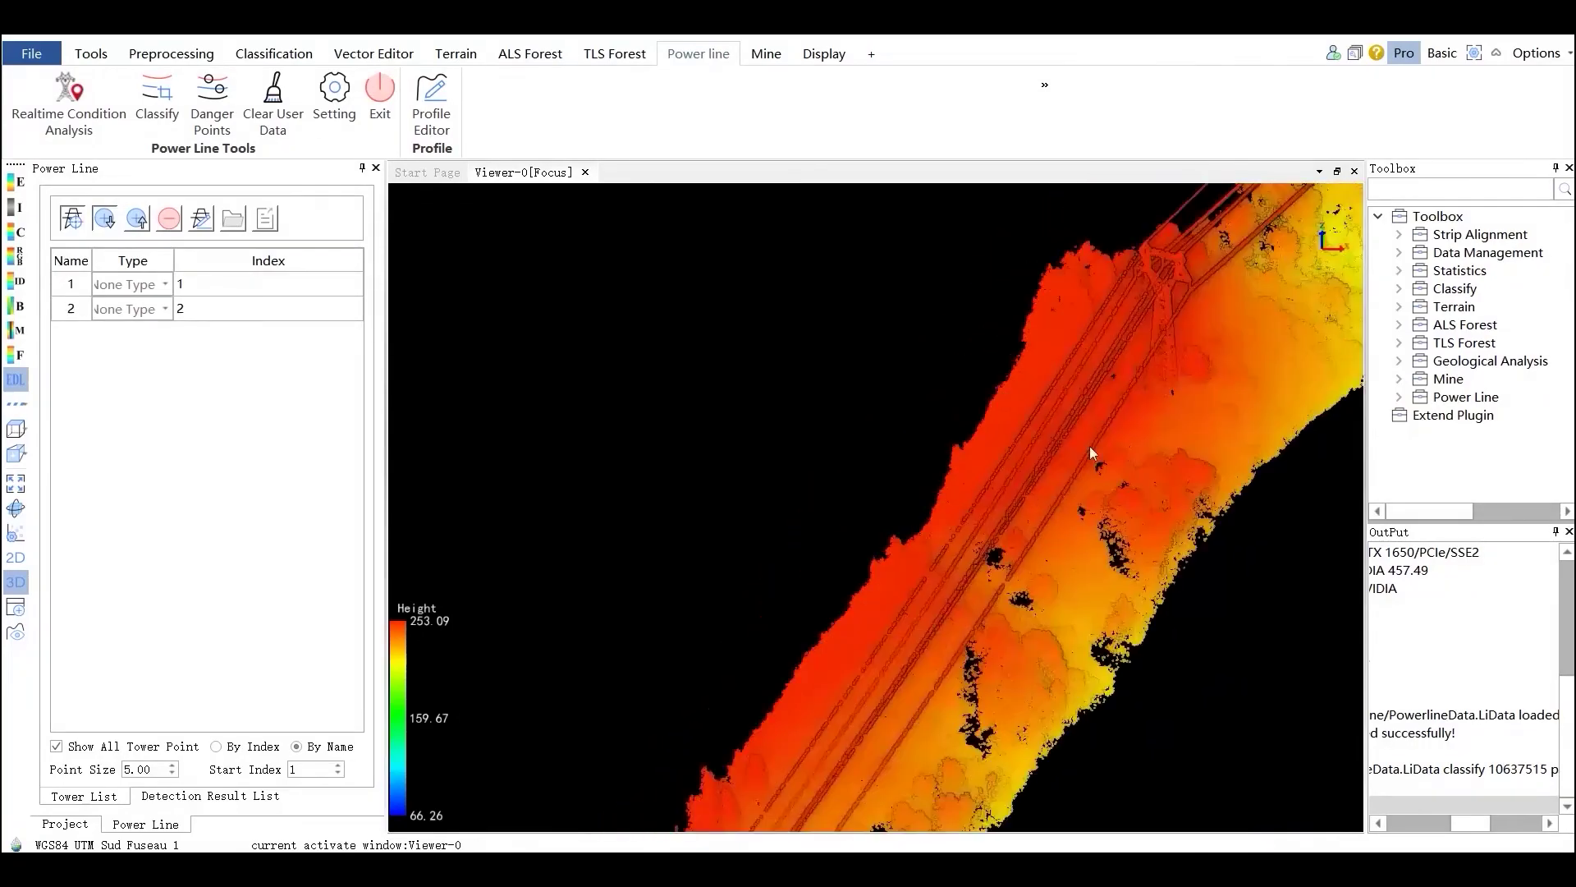
pyautogui.click(1049, 633)
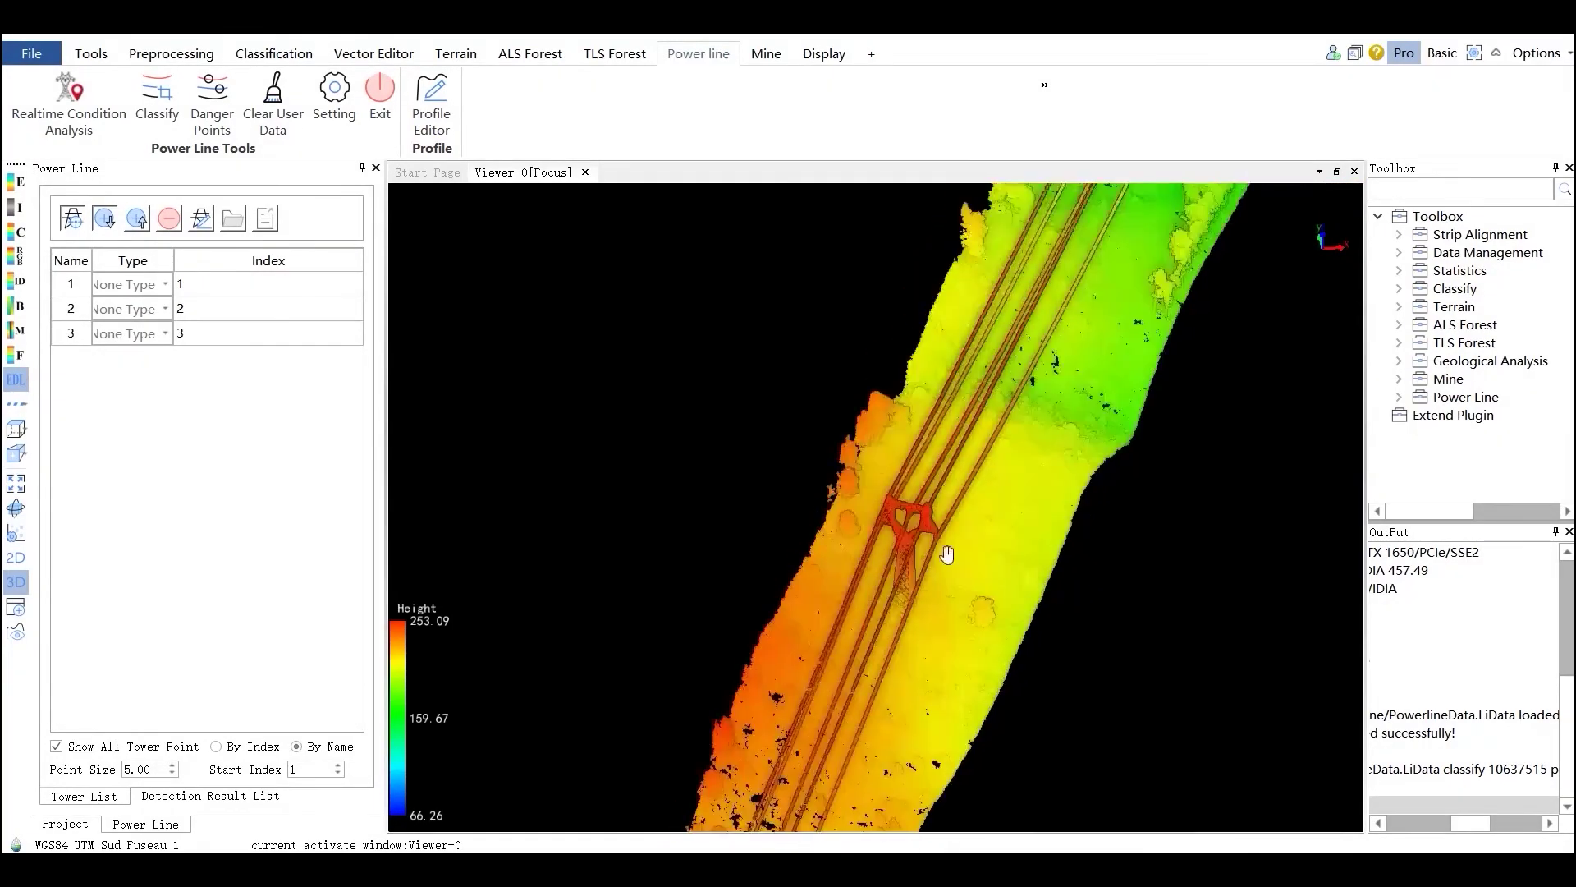
pyautogui.click(897, 578)
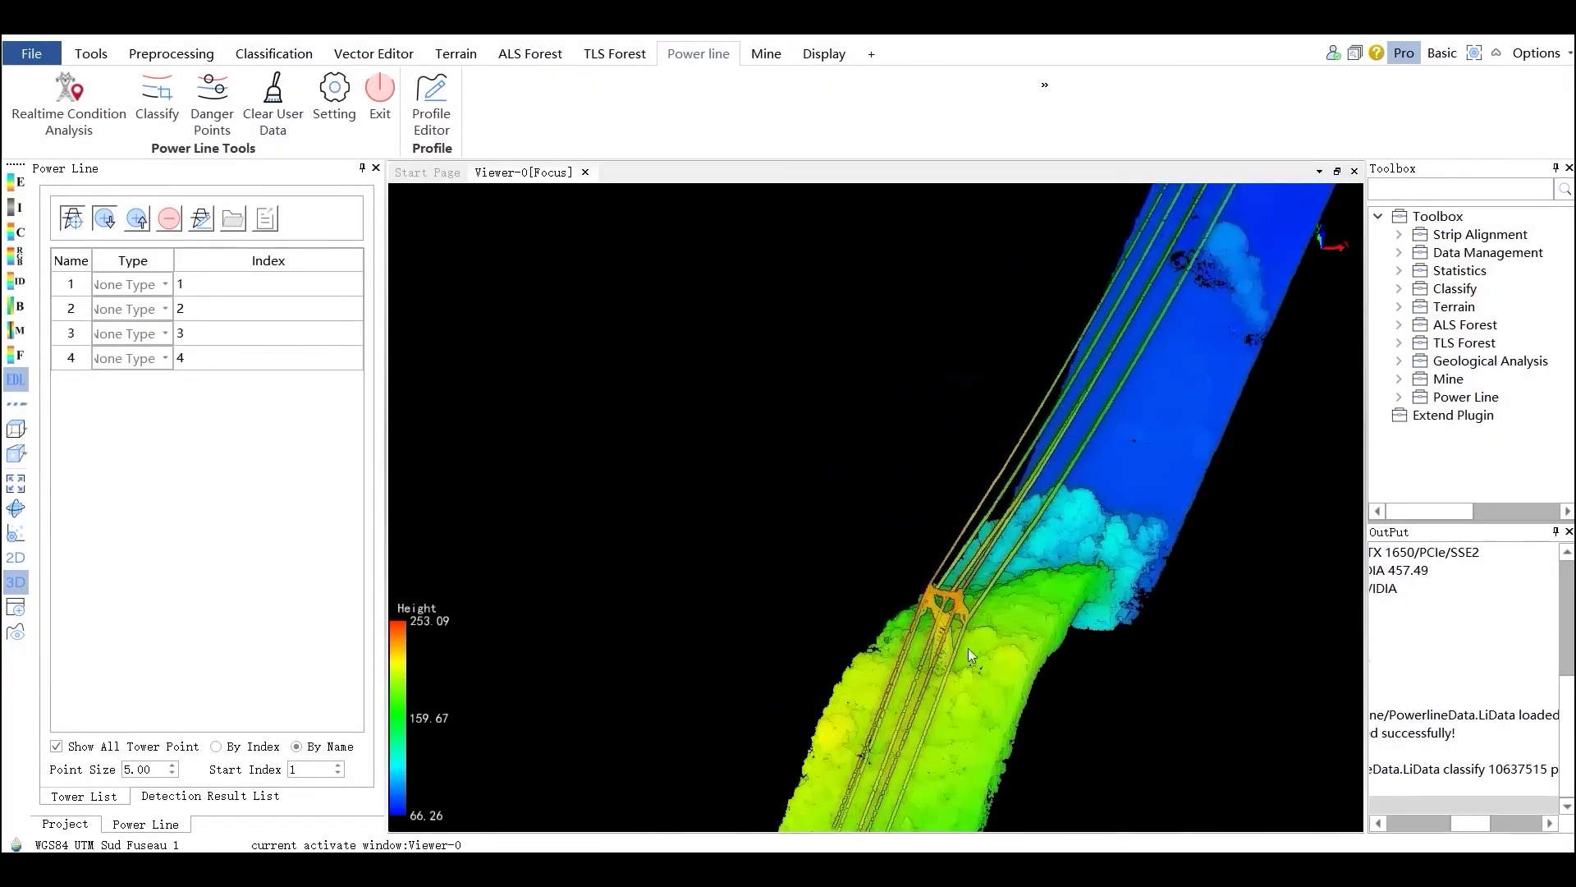
pyautogui.click(974, 646)
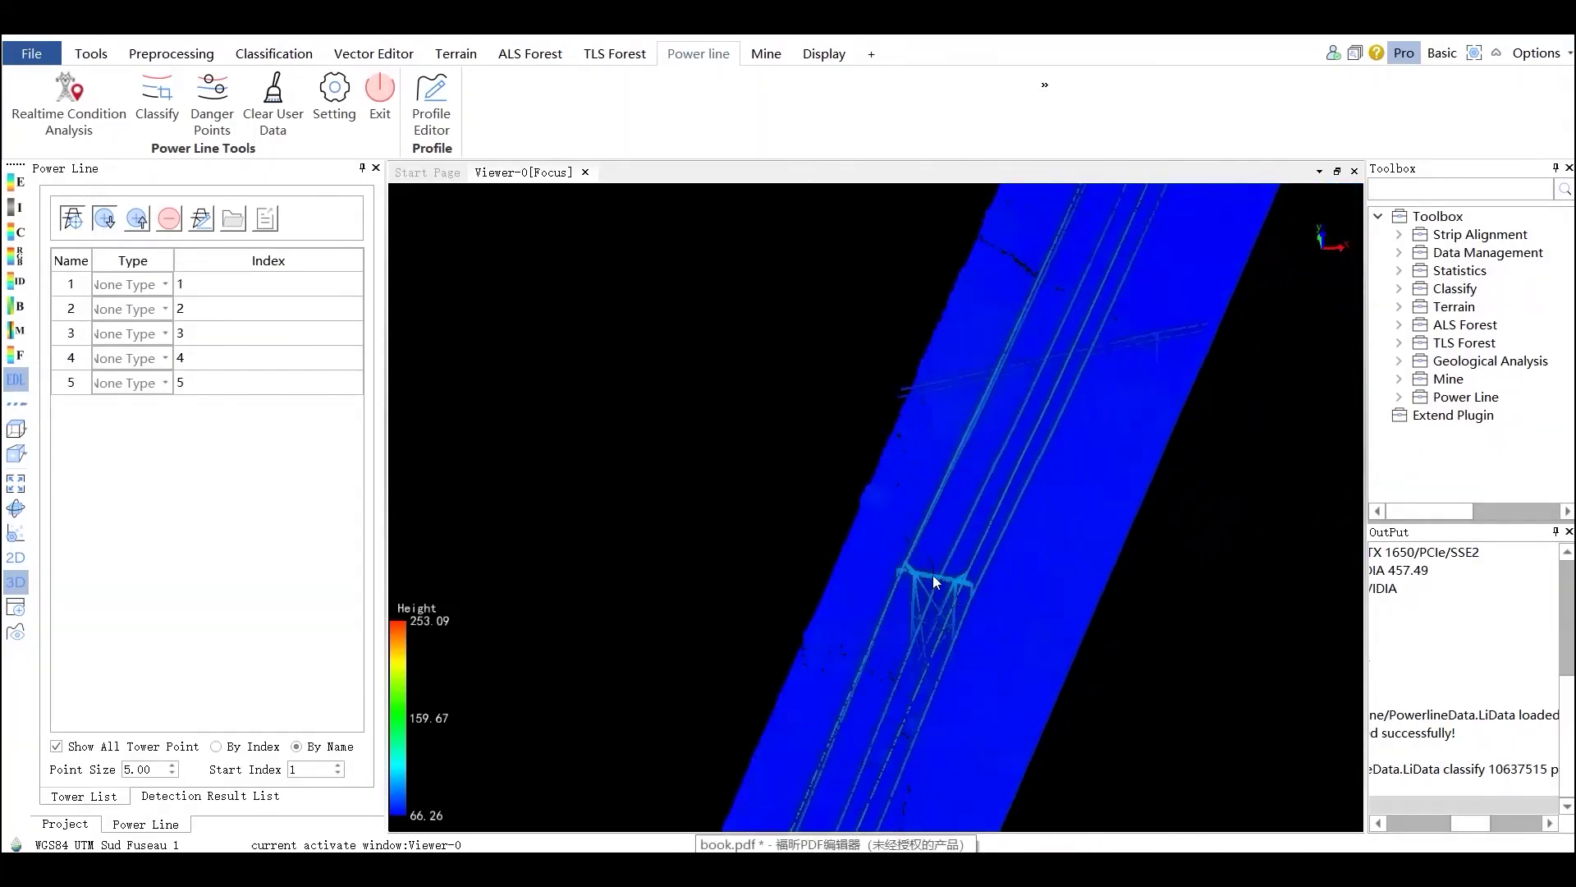
pyautogui.click(932, 574)
pyautogui.click(969, 530)
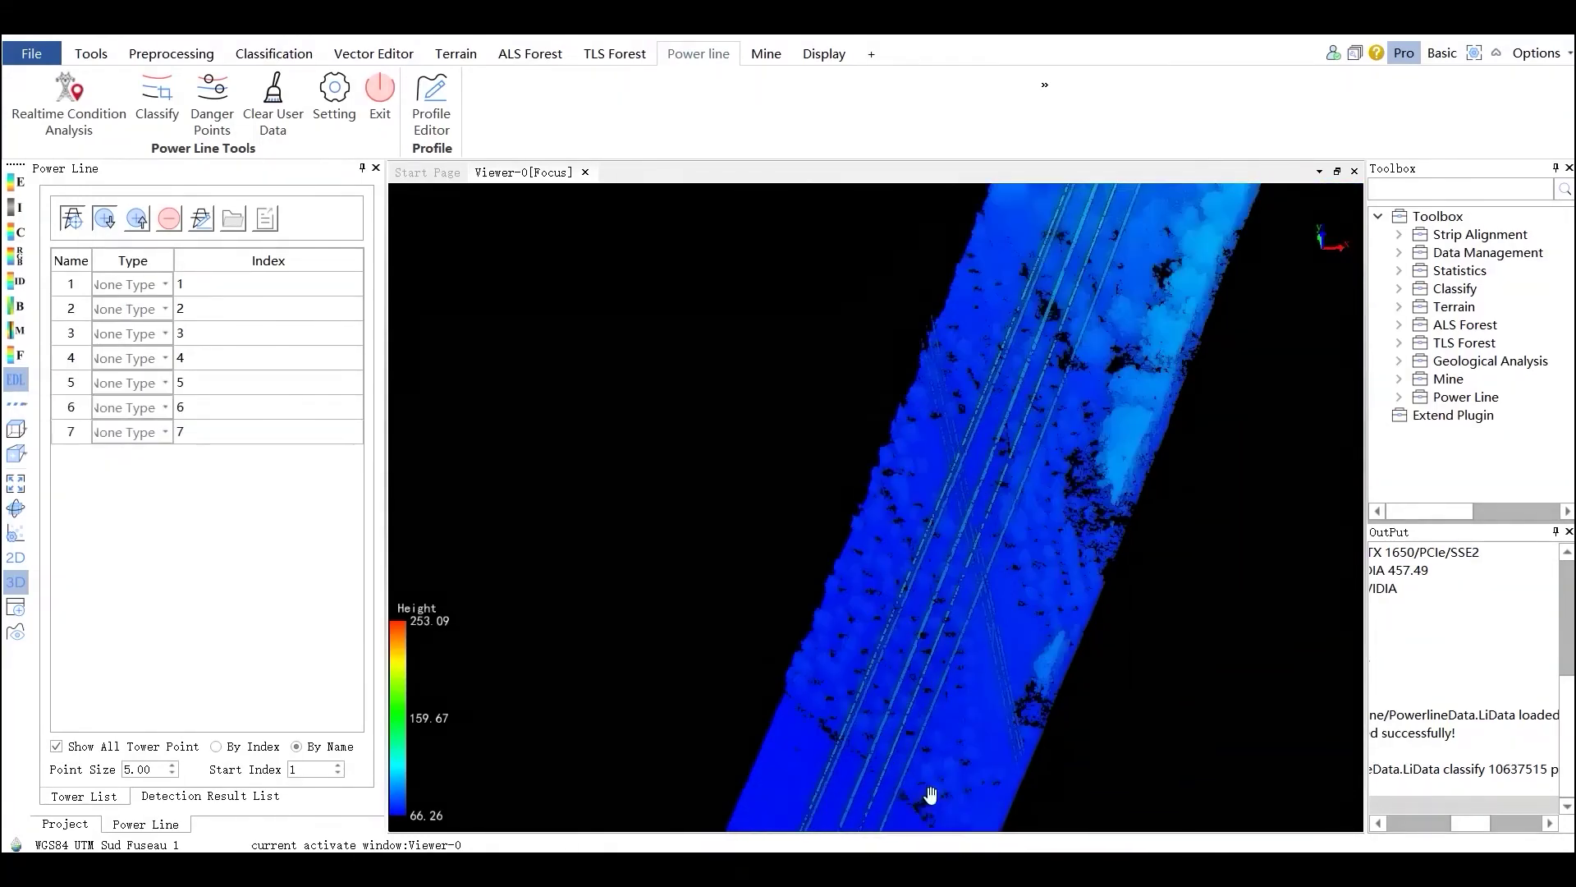
pyautogui.click(953, 453)
# Set tower 1 as a tension tower and towers 2 to 4 as straight line towers.
pyautogui.click(165, 284)
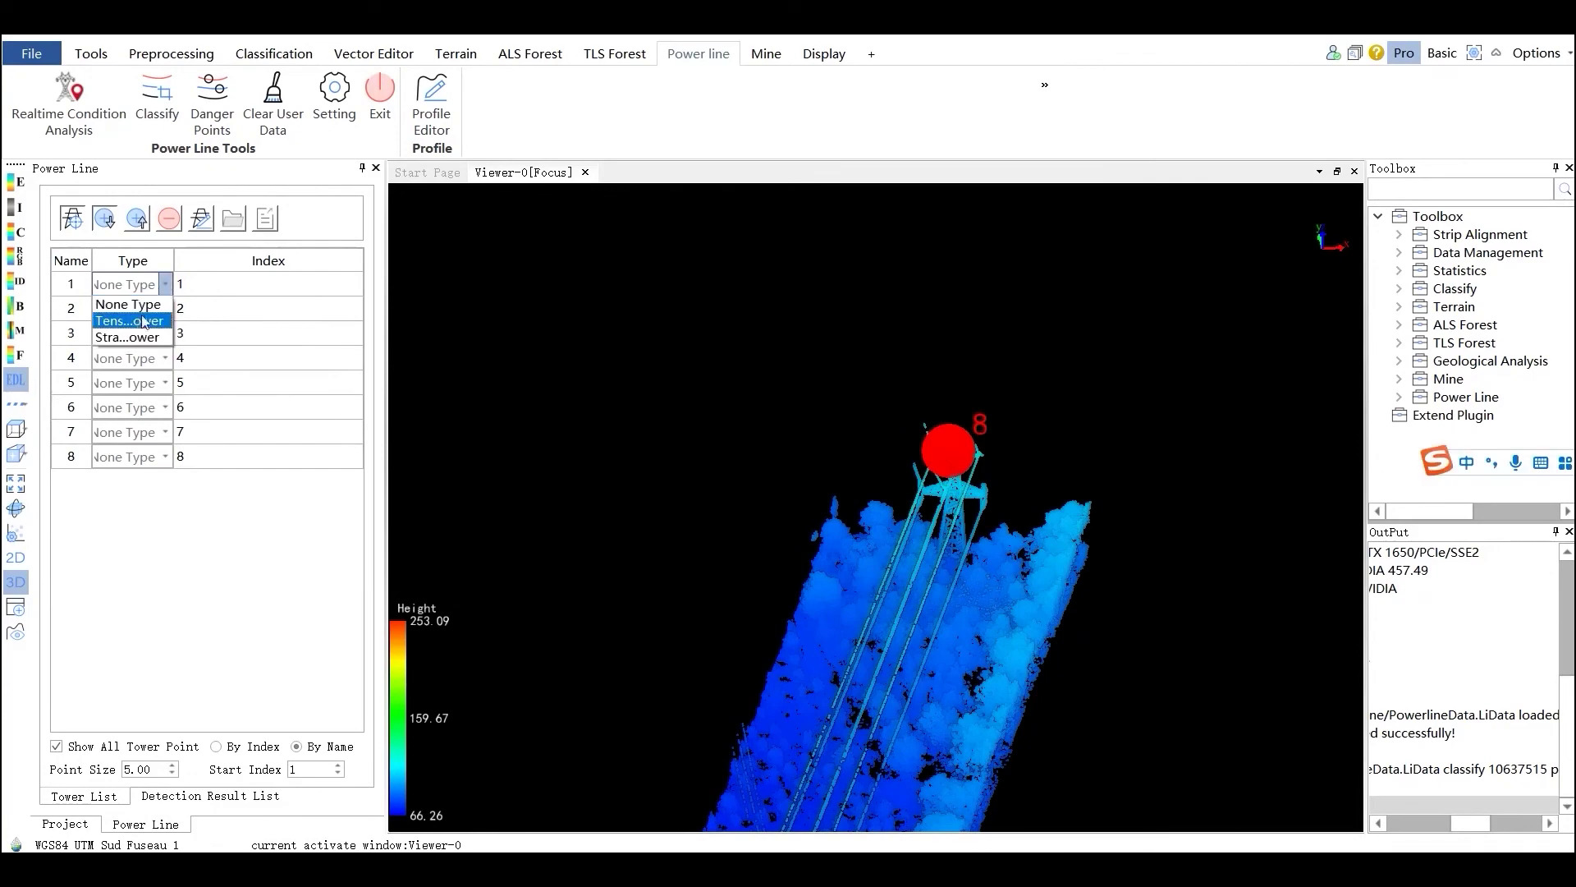
pyautogui.click(138, 316)
pyautogui.click(165, 310)
pyautogui.click(137, 355)
pyautogui.click(161, 335)
pyautogui.click(127, 379)
pyautogui.click(127, 403)
# Set towers 5 to 7 as straight line towers and tower 8 as a tension tower.
pyautogui.click(165, 382)
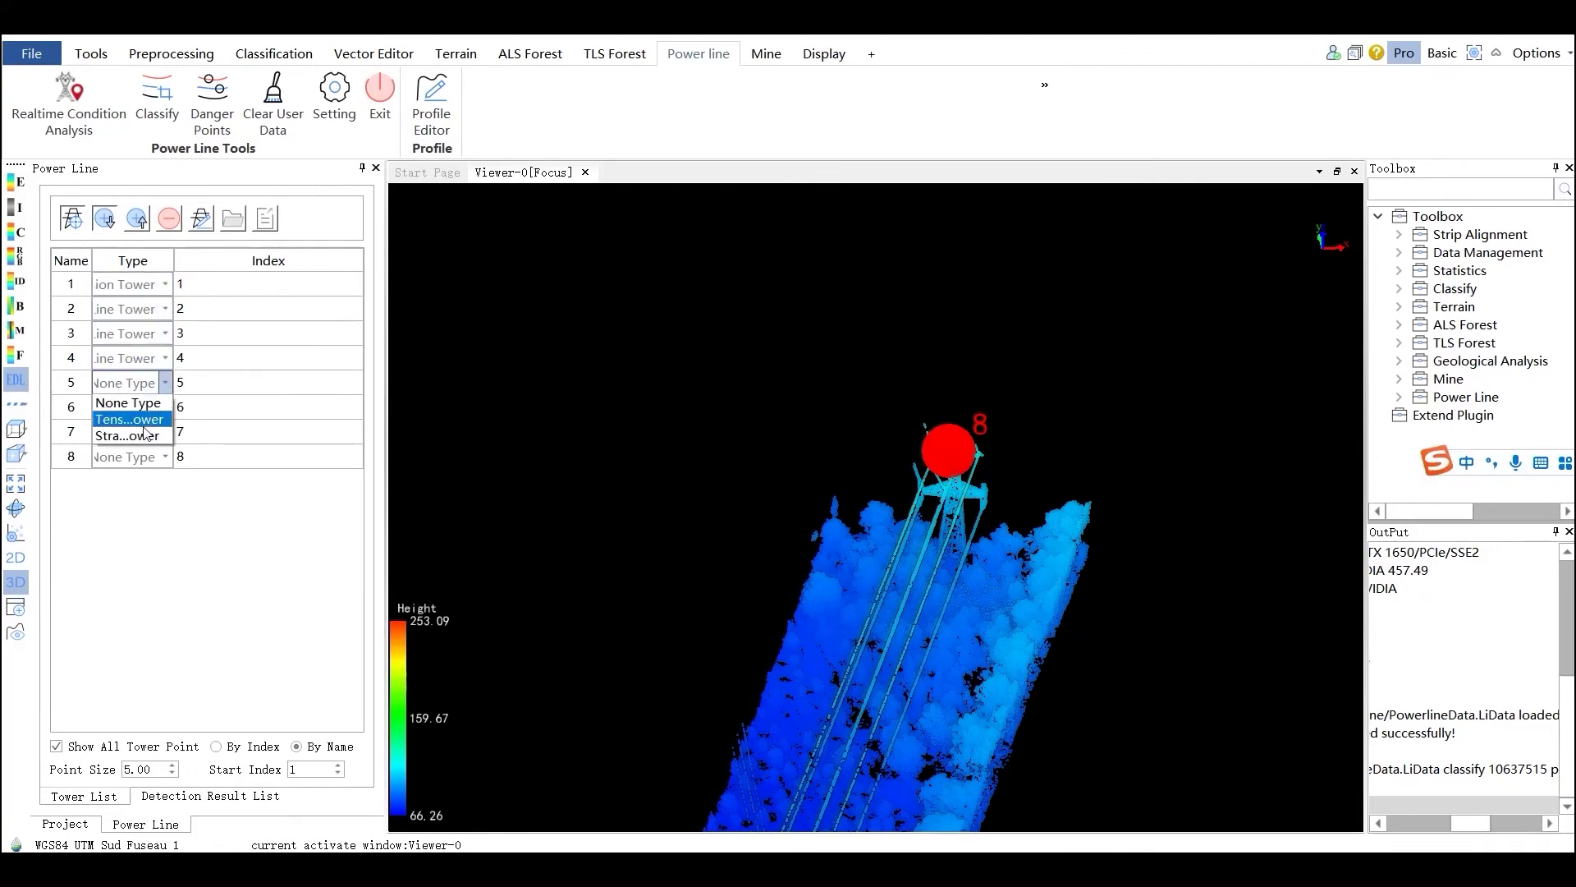
pyautogui.click(127, 428)
pyautogui.click(165, 407)
pyautogui.click(127, 453)
pyautogui.click(165, 432)
pyautogui.click(131, 476)
pyautogui.click(165, 457)
pyautogui.click(135, 492)
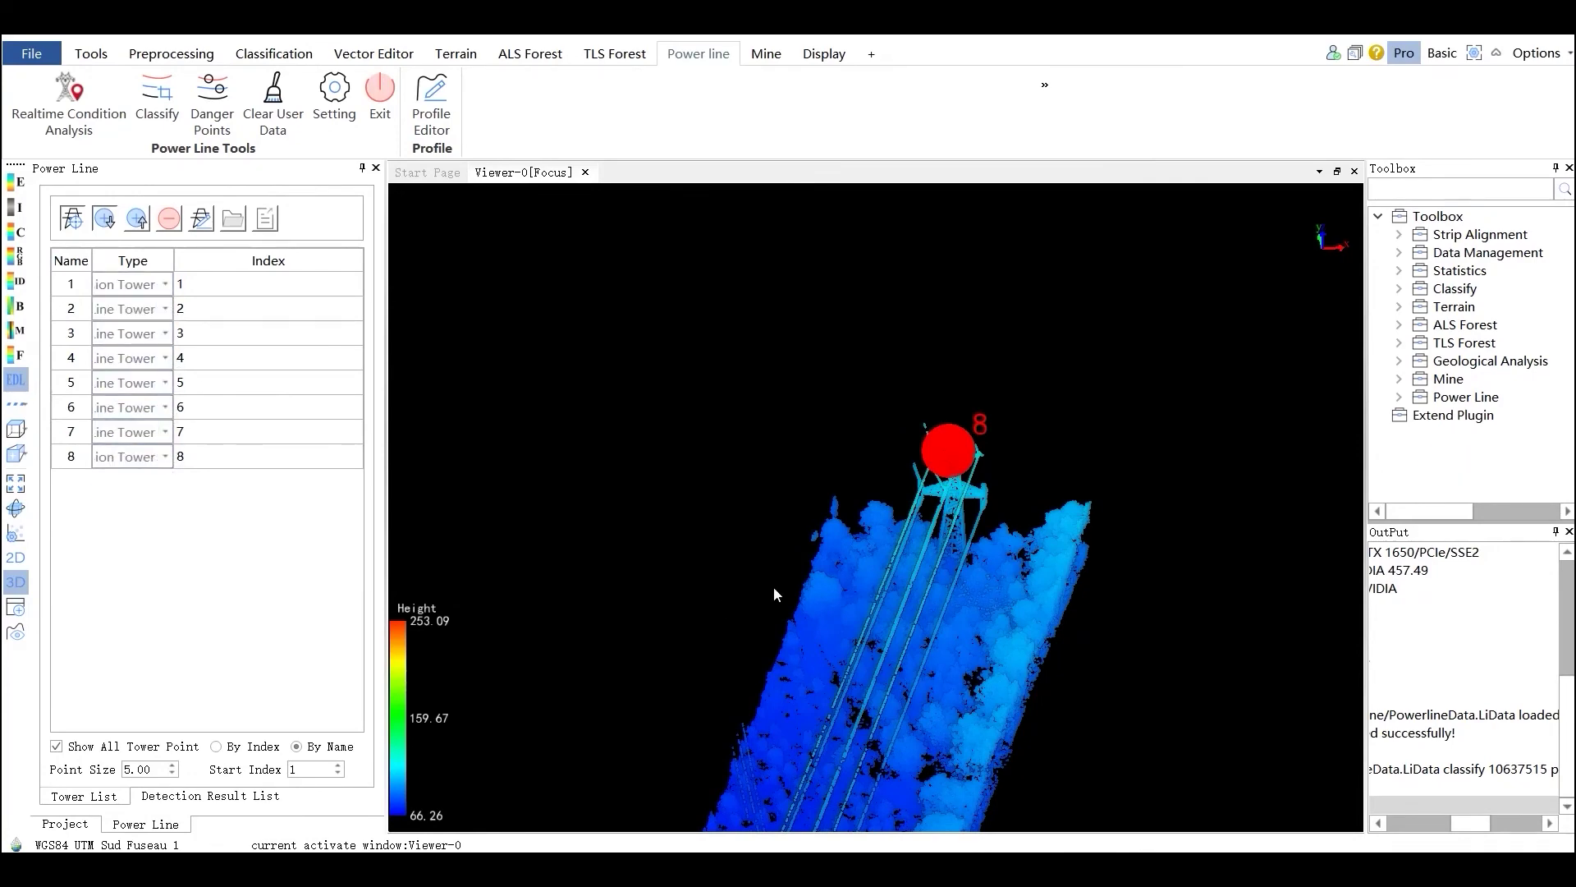
# Check the tower marks along the corridor and end the tower editing.
pyautogui.scroll(-3, 774, 586)
pyautogui.moveTo(813, 591); pyautogui.dragTo(931, 482, button='middle')
pyautogui.scroll(-5, 929, 486)
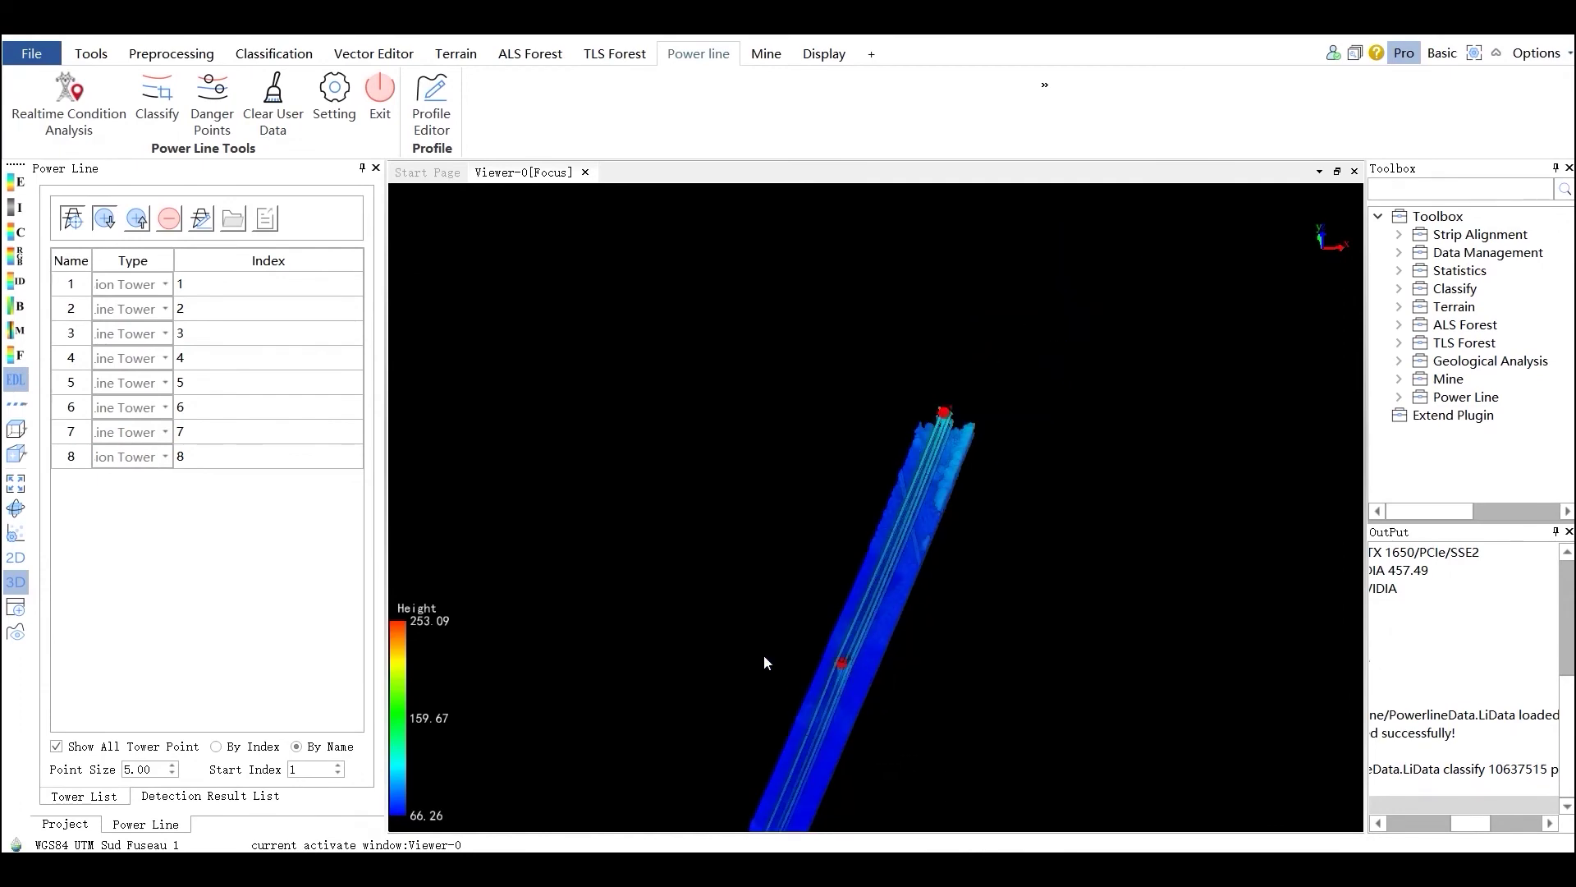
pyautogui.moveTo(763, 654); pyautogui.dragTo(899, 328, button='middle')
pyautogui.moveTo(739, 756); pyautogui.dragTo(879, 484, button='middle')
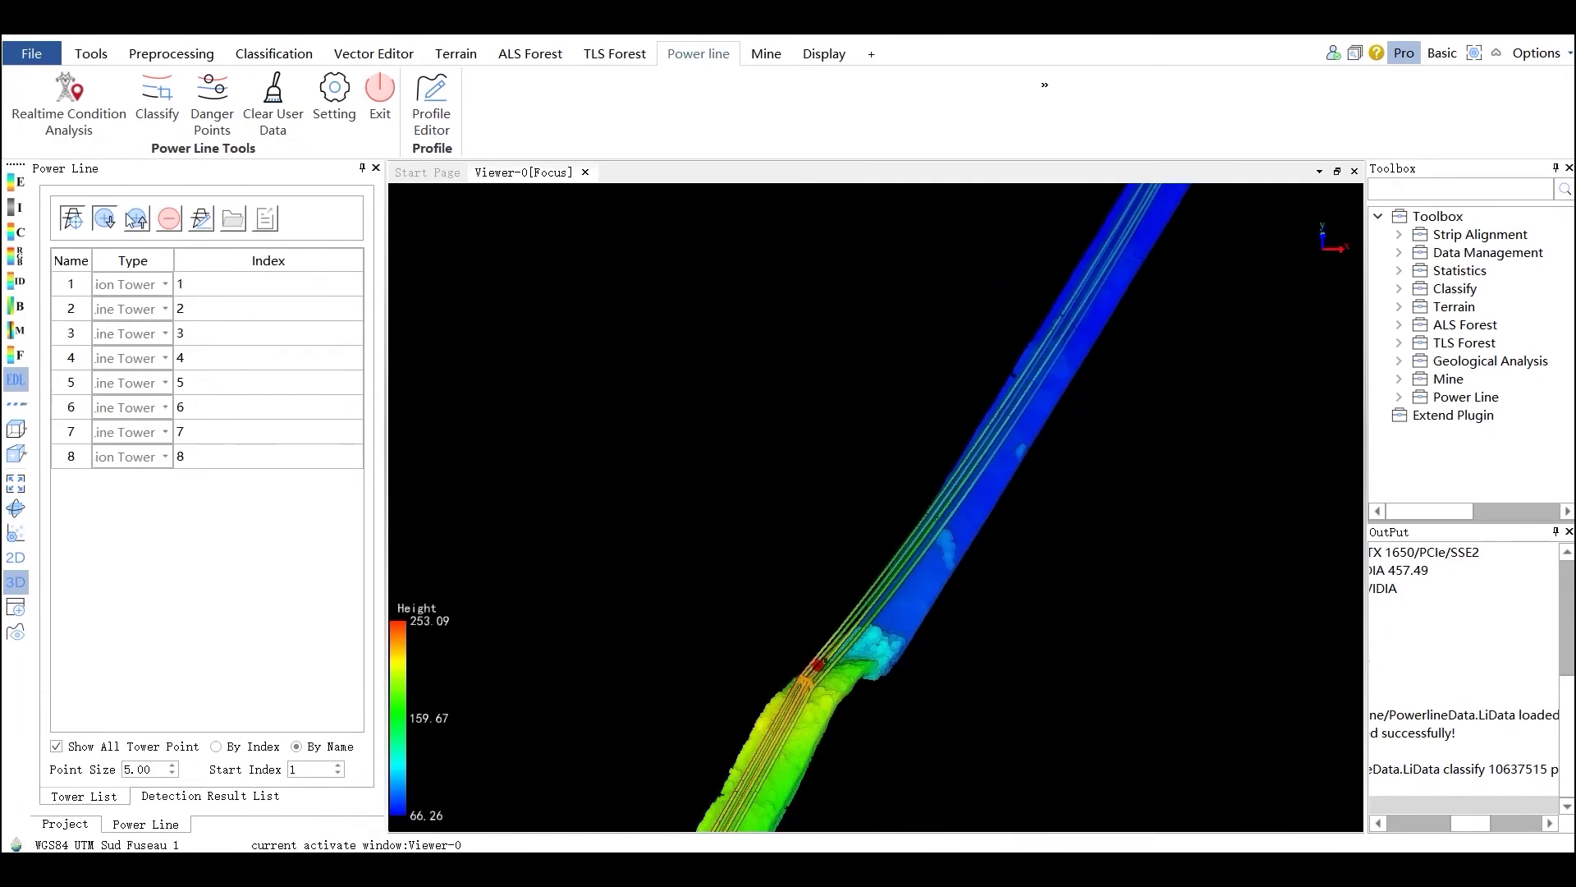
pyautogui.click(83, 224)
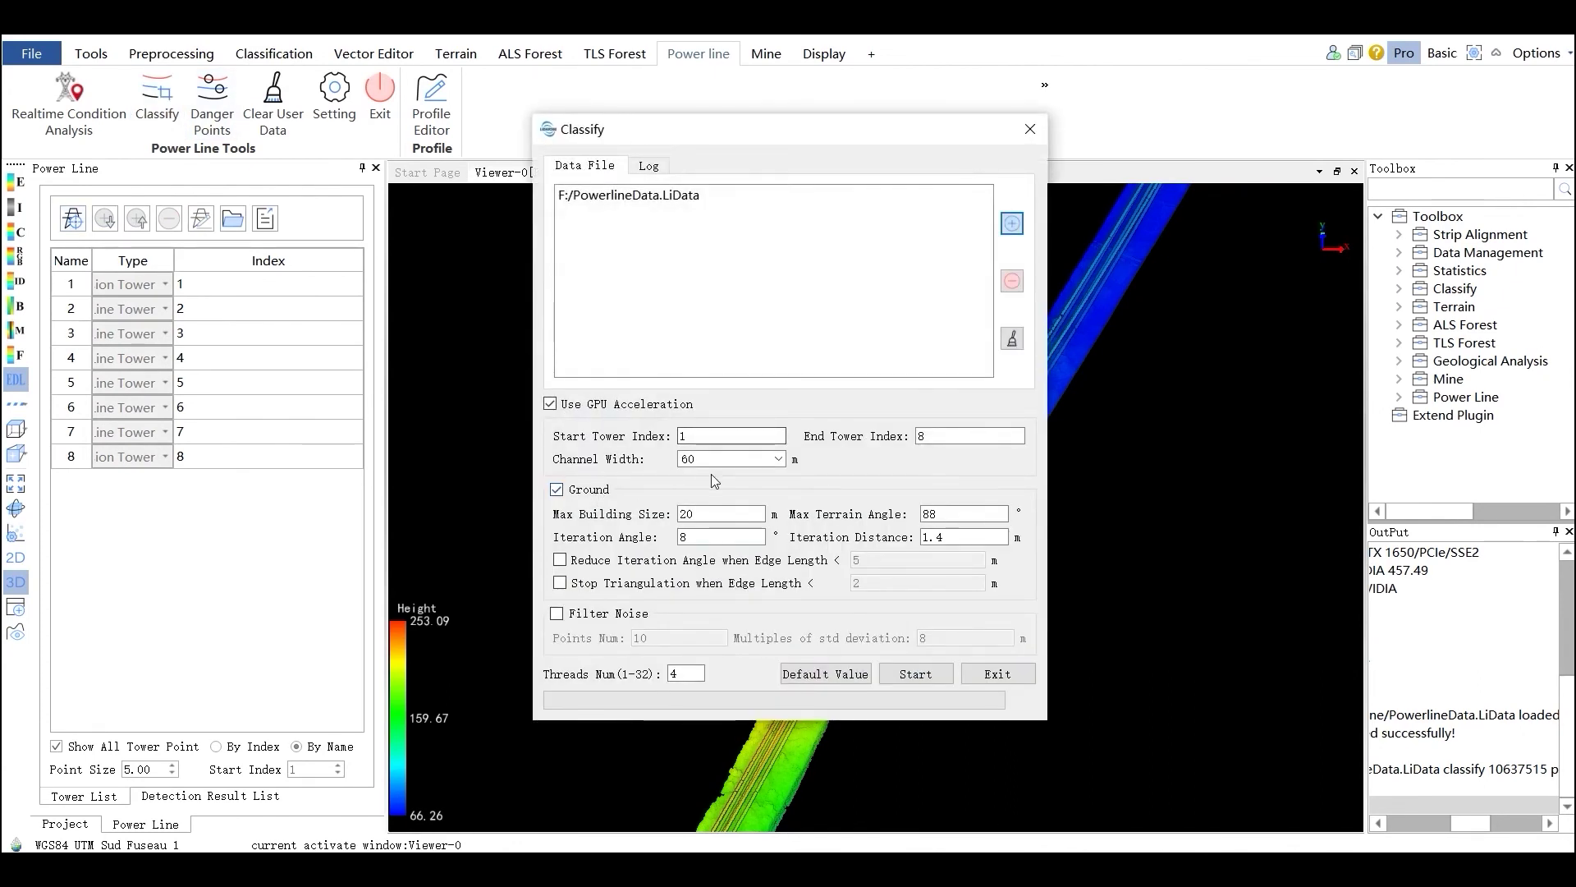
# Classify PowerlineData.LiData from tower 1 to 8 with a 60 m channel width, ground classification and GPU acceleration, and inspect the classified corridor.
pyautogui.click(917, 674)
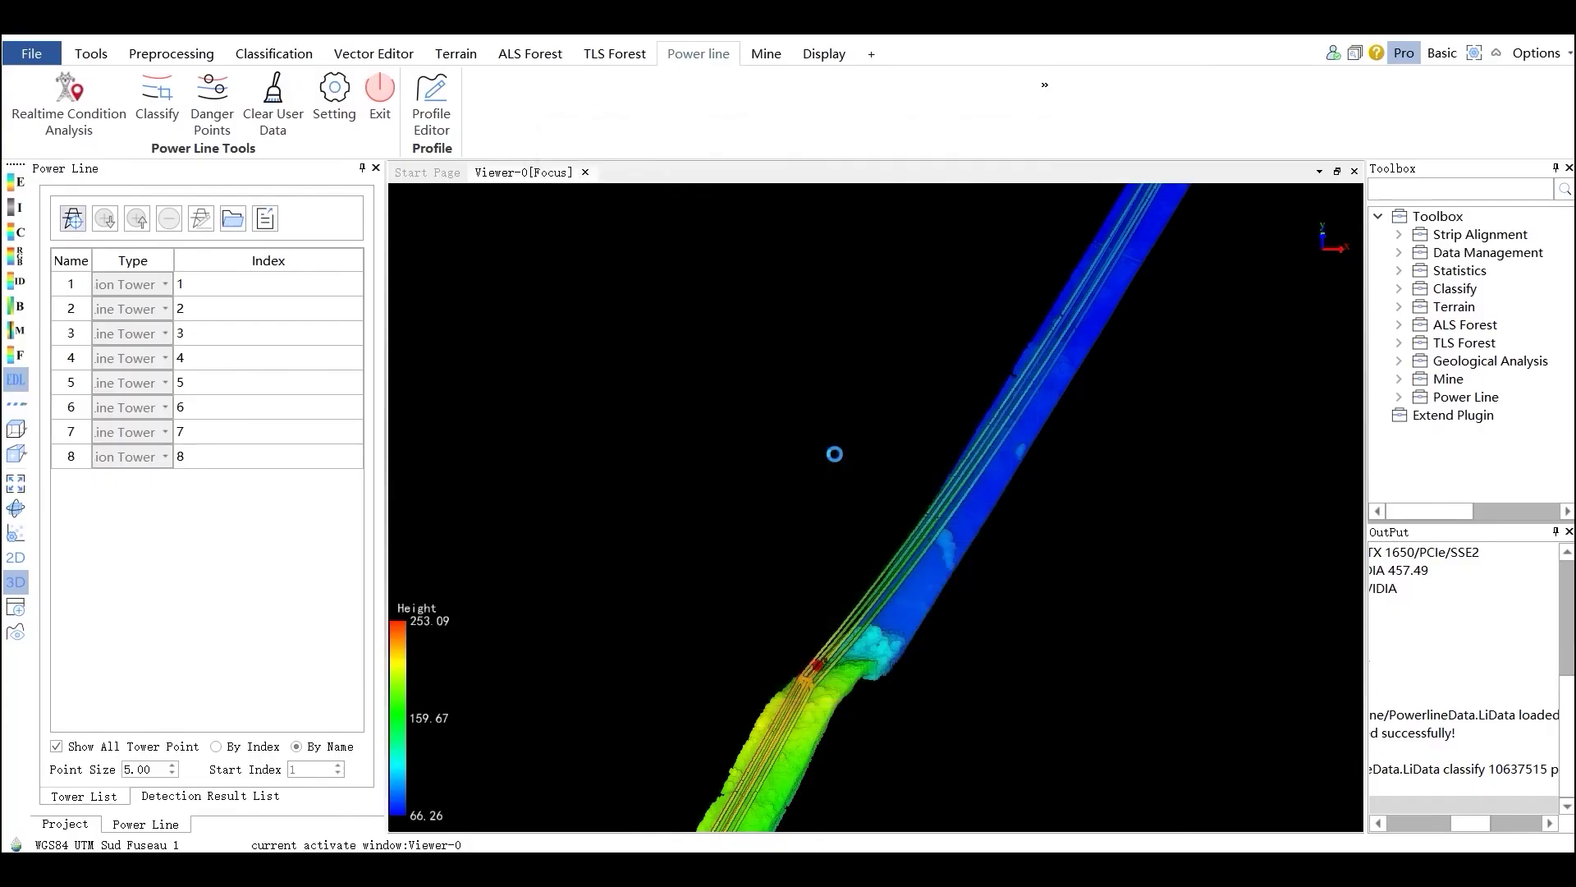
pyautogui.moveTo(835, 453); pyautogui.dragTo(1075, 477)
pyautogui.scroll(8, 905, 453)
pyautogui.moveTo(998, 329); pyautogui.dragTo(879, 489, button='middle')
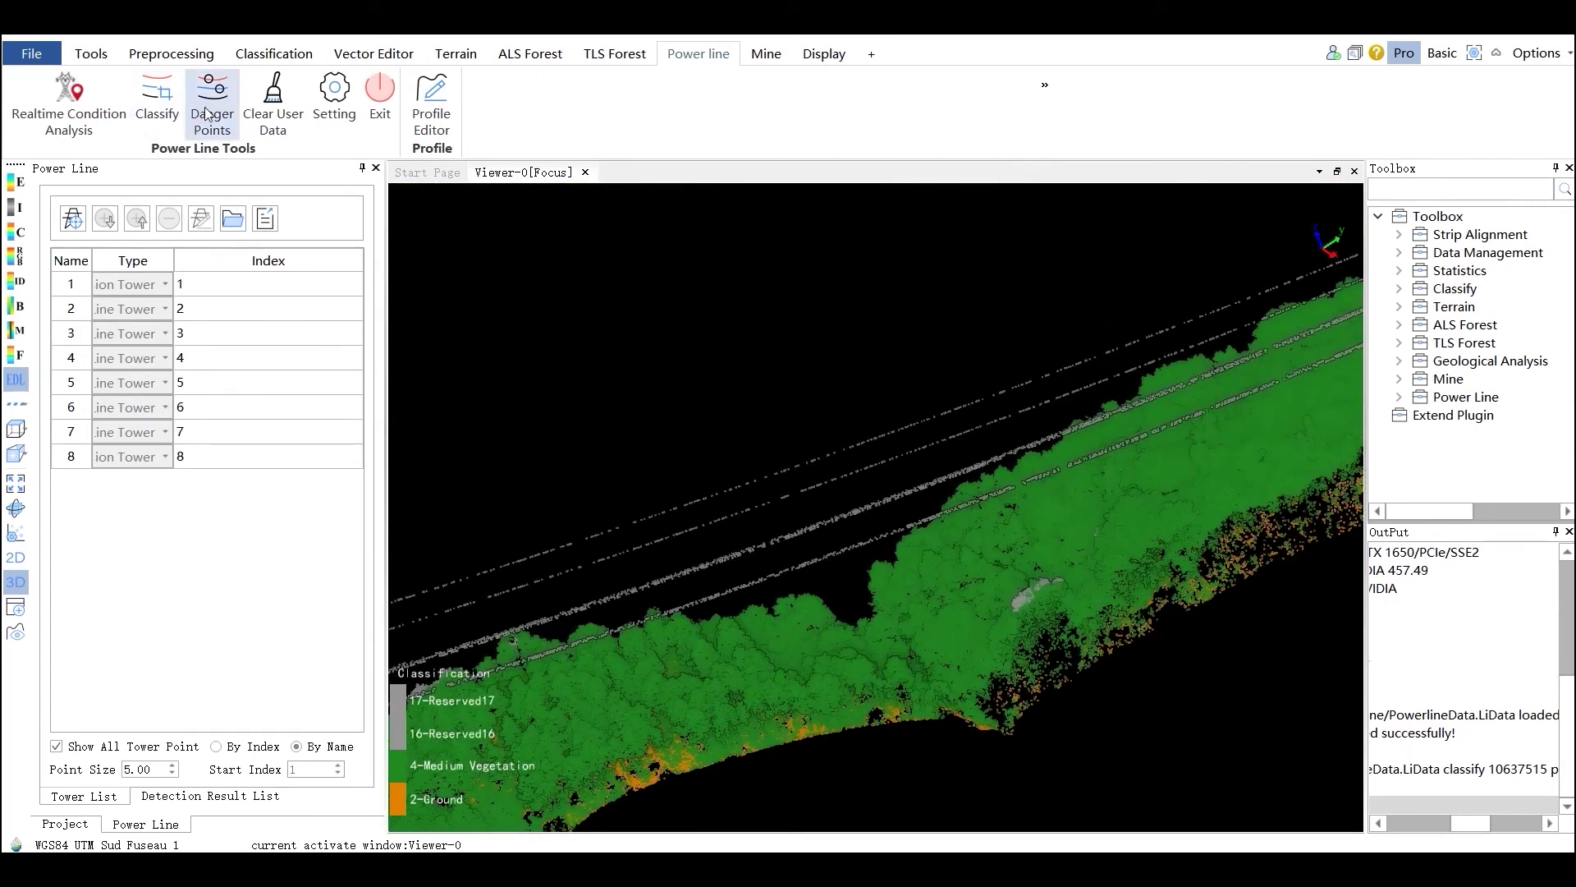
# Detect danger points from tower 1 to 8, clustered by class, with 0.3 m minimum distance, 15 m cluster threshold and 20 m maximum cluster range.
pyautogui.click(204, 106)
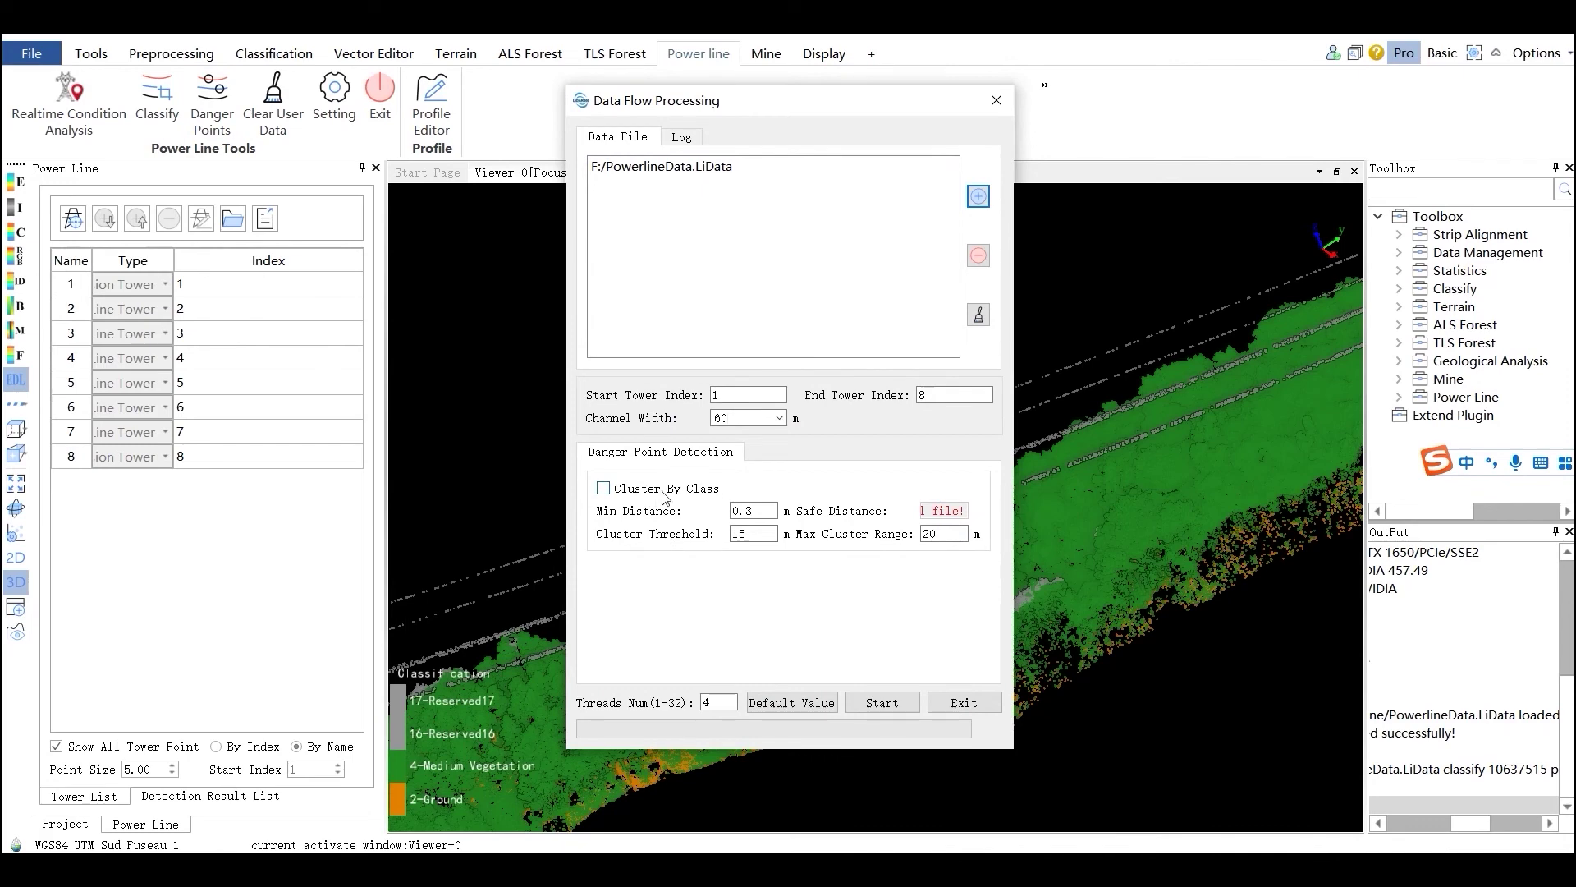
pyautogui.click(880, 704)
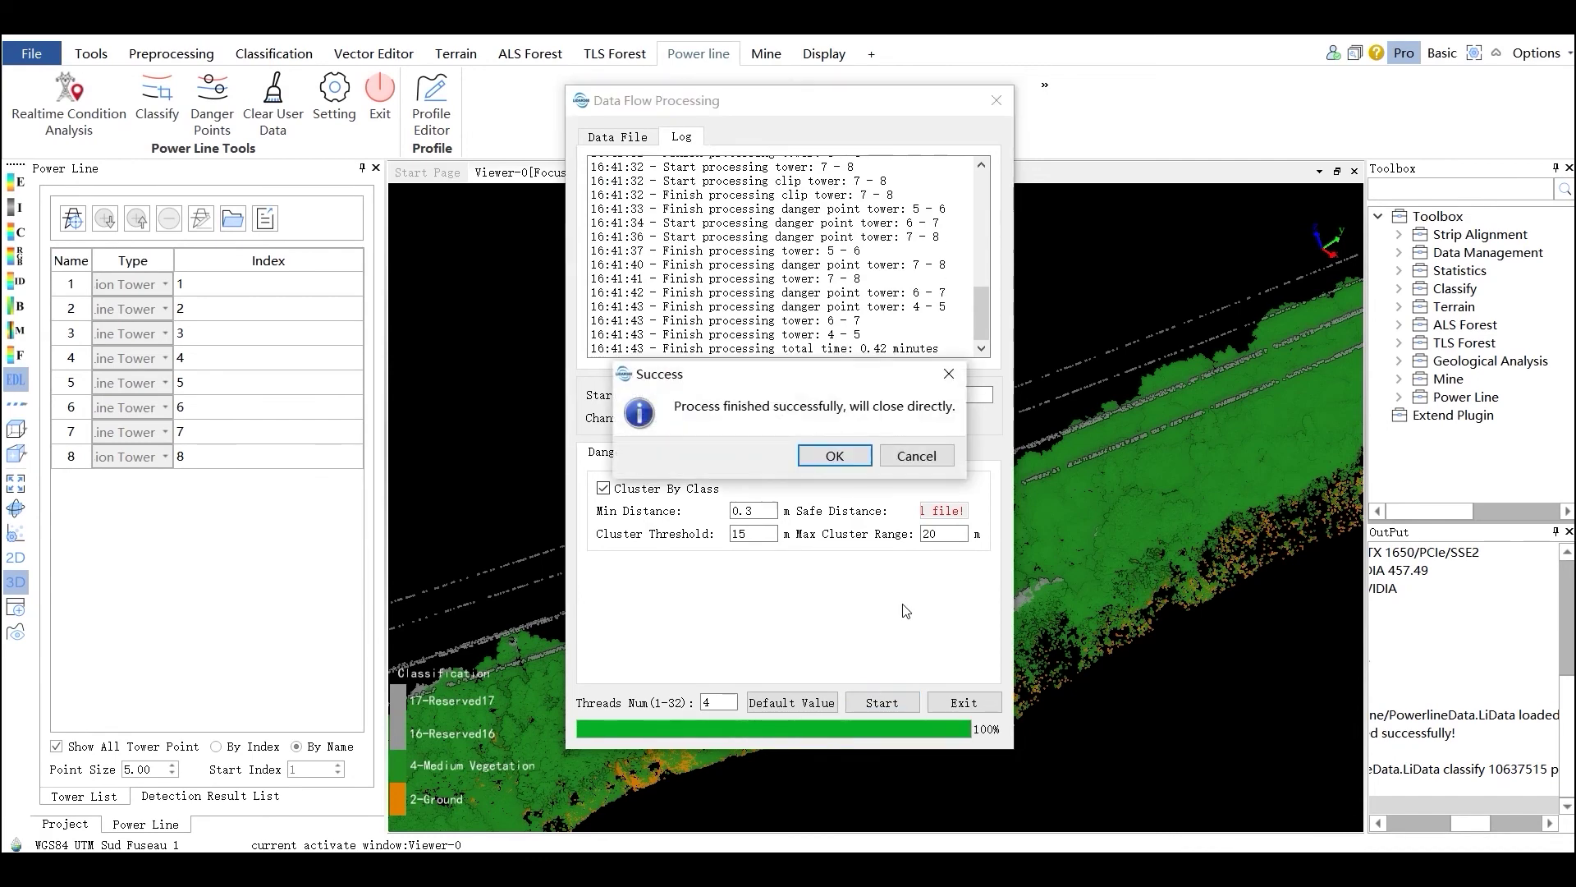
pyautogui.click(835, 456)
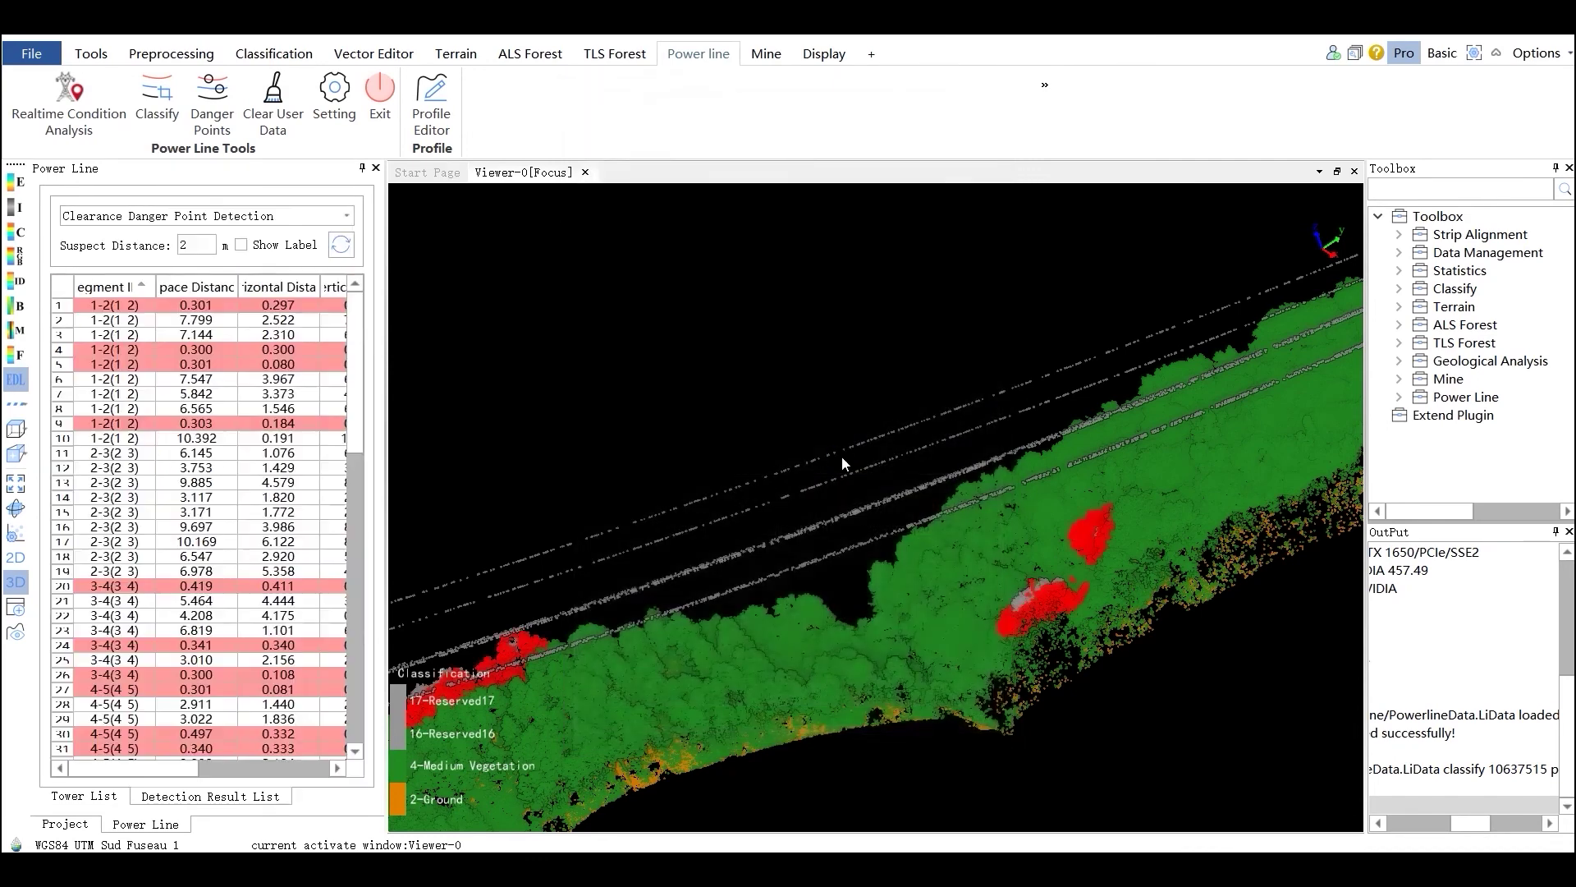
# Locate several of the highlighted clearance danger points between towers 1 and 2 in the point cloud.
pyautogui.click(218, 308)
pyautogui.moveTo(794, 640); pyautogui.dragTo(659, 579)
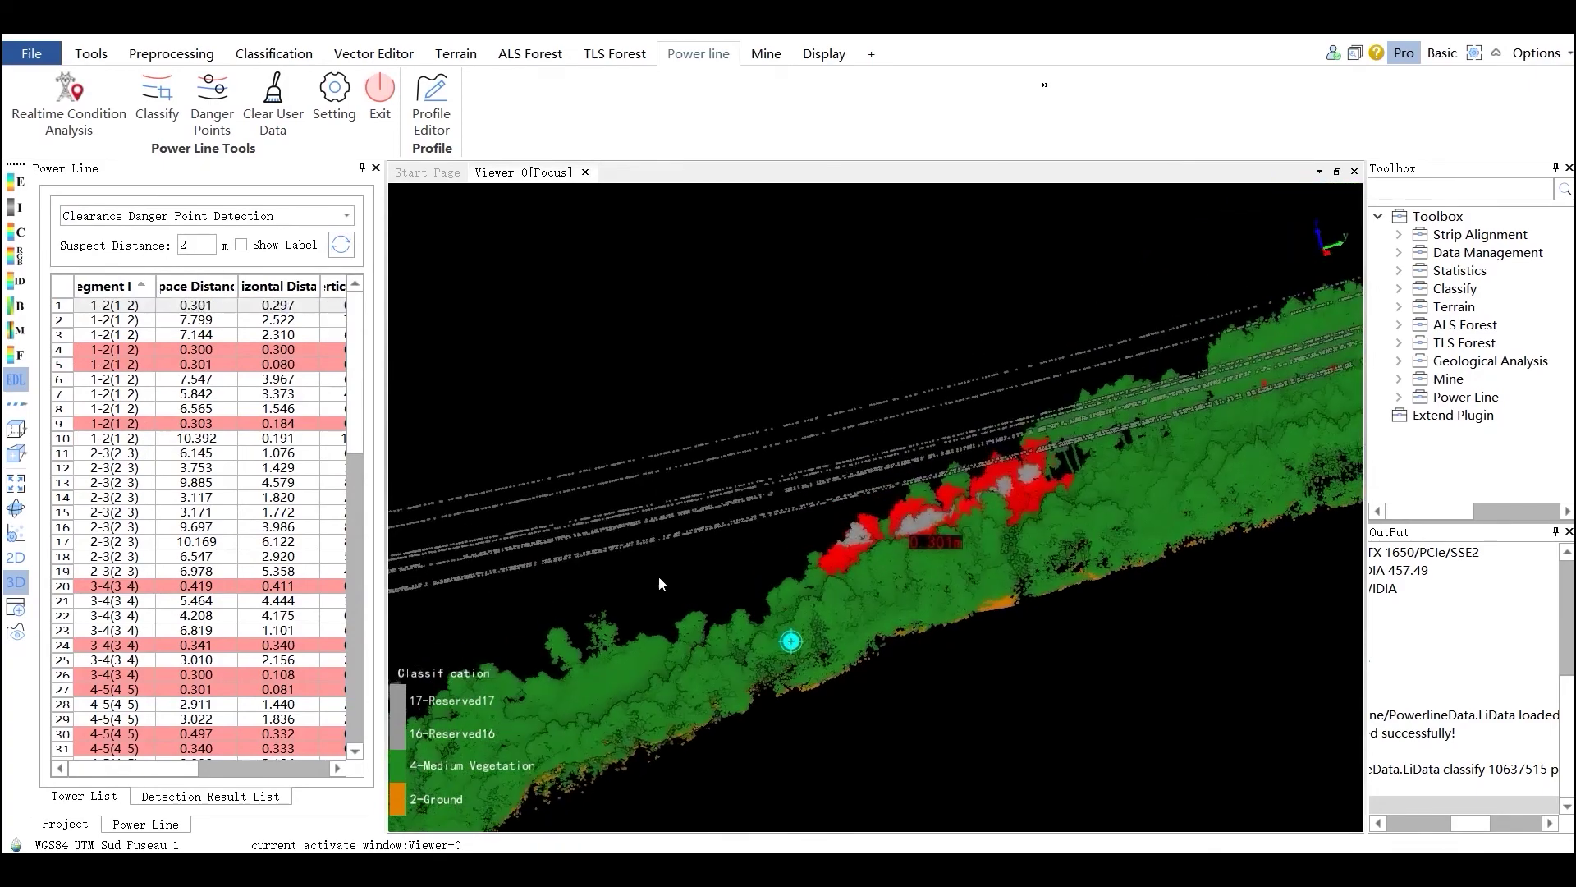
pyautogui.moveTo(1026, 566)
pyautogui.mouseDown()
pyautogui.moveTo(1080, 586)
pyautogui.moveTo(1036, 575)
pyautogui.mouseUp()
pyautogui.click(197, 365)
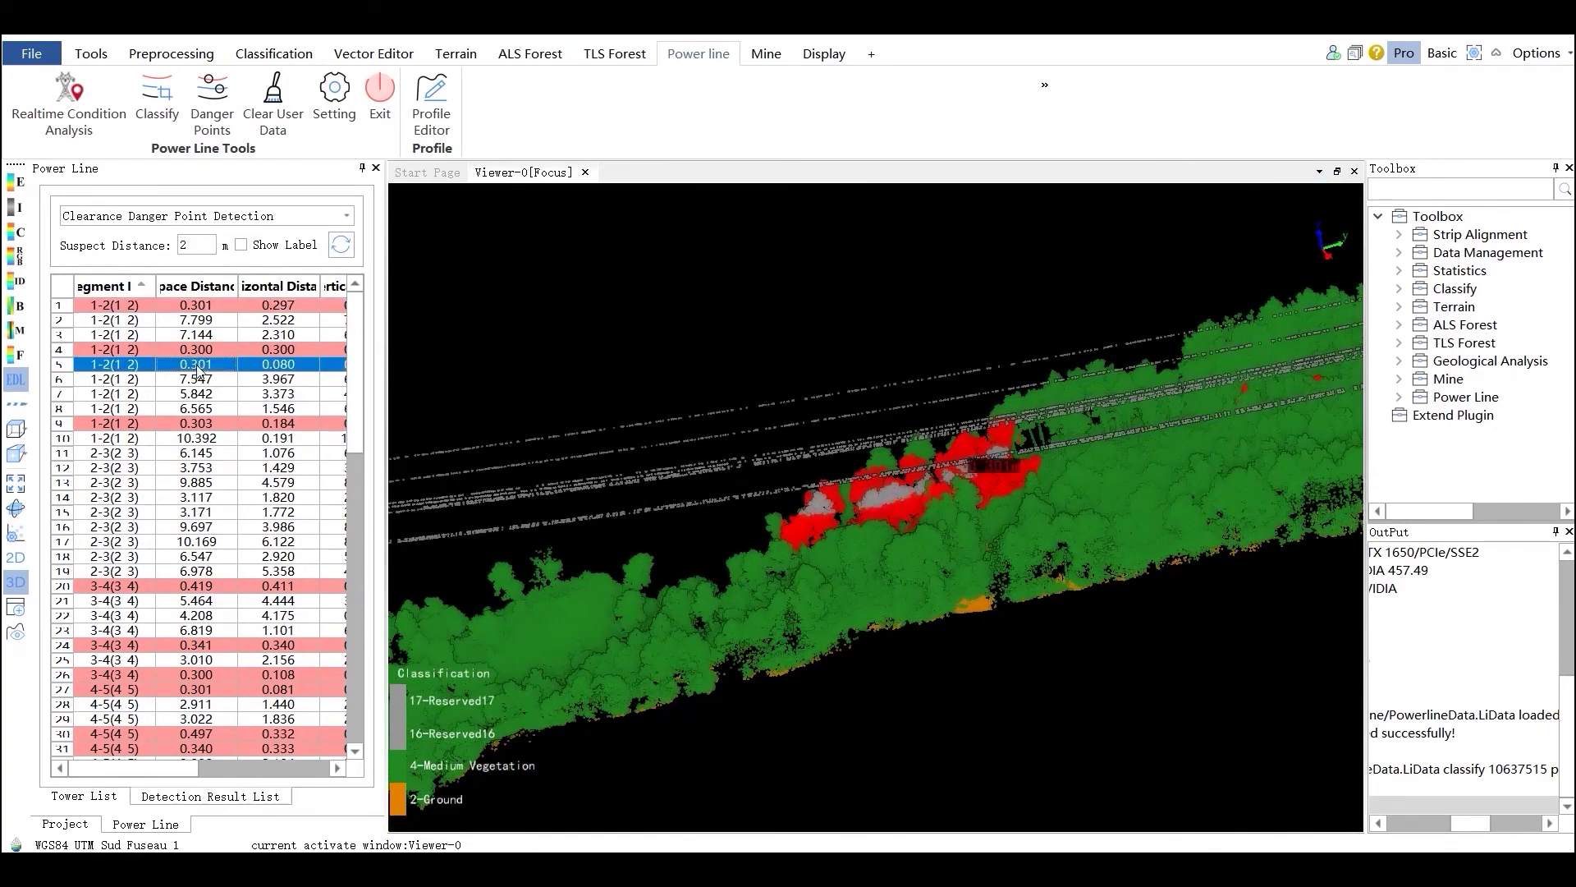
pyautogui.moveTo(728, 477); pyautogui.dragTo(556, 608)
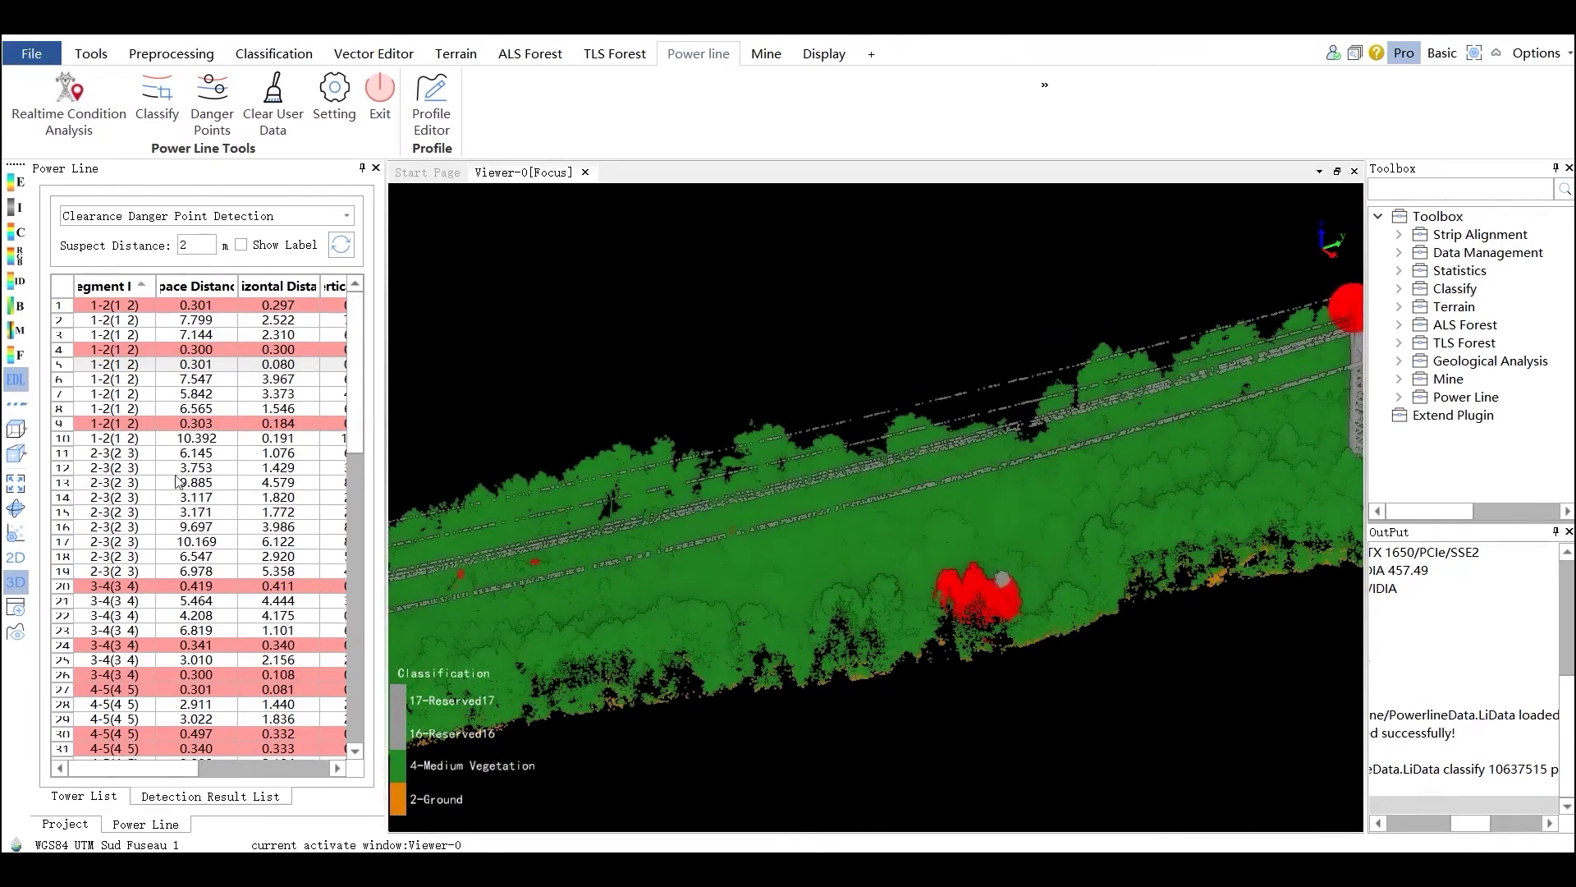
pyautogui.click(156, 427)
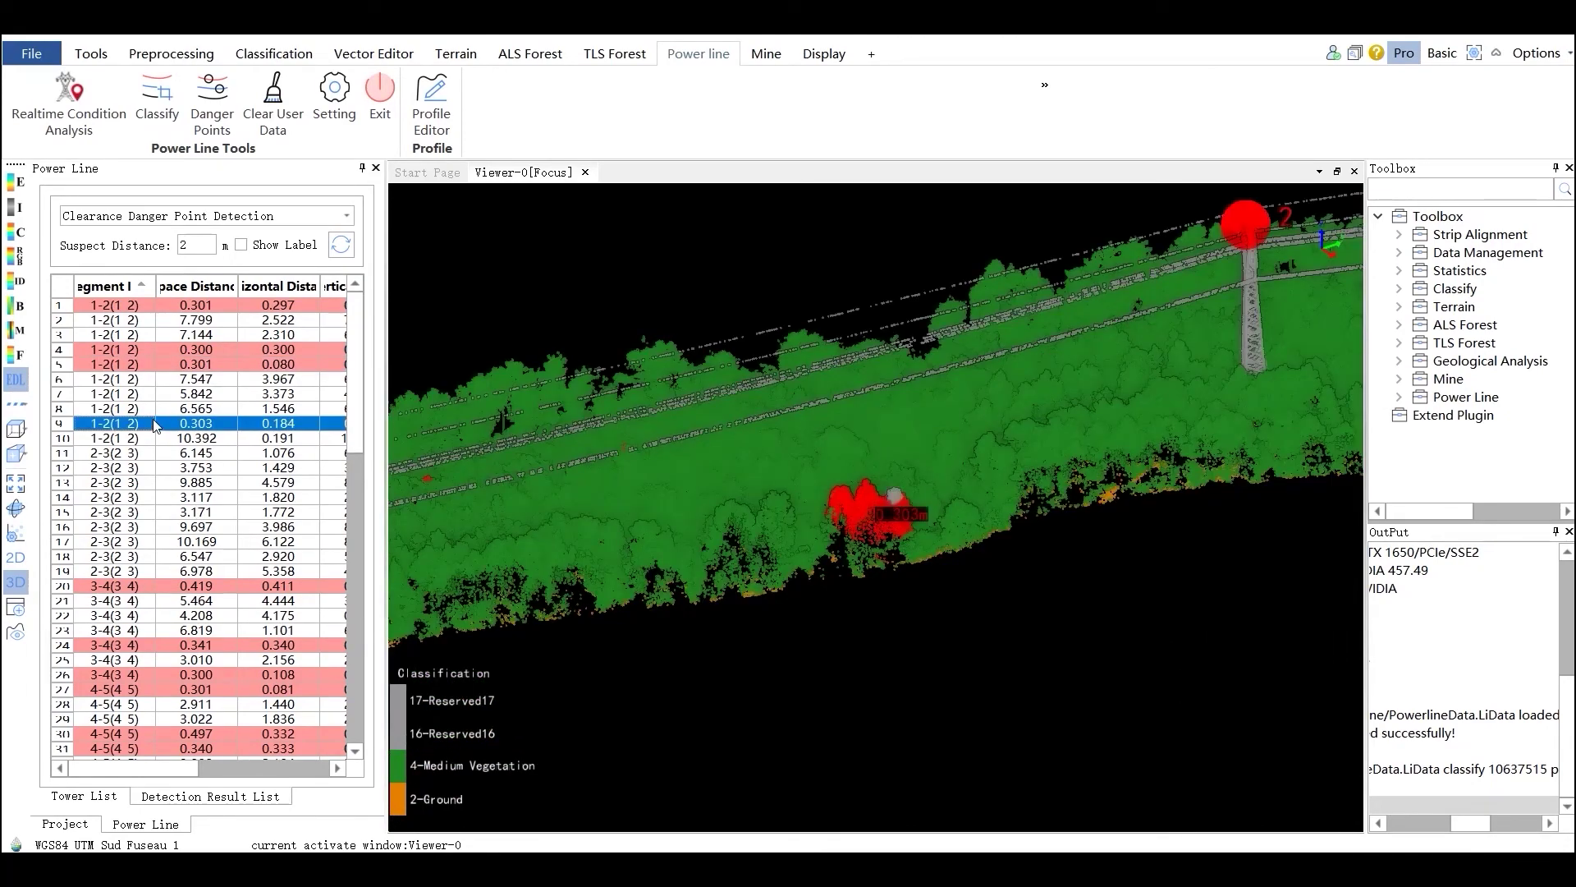
# Clear the user data from the power line point cloud using 4 threads.
pyautogui.click(279, 111)
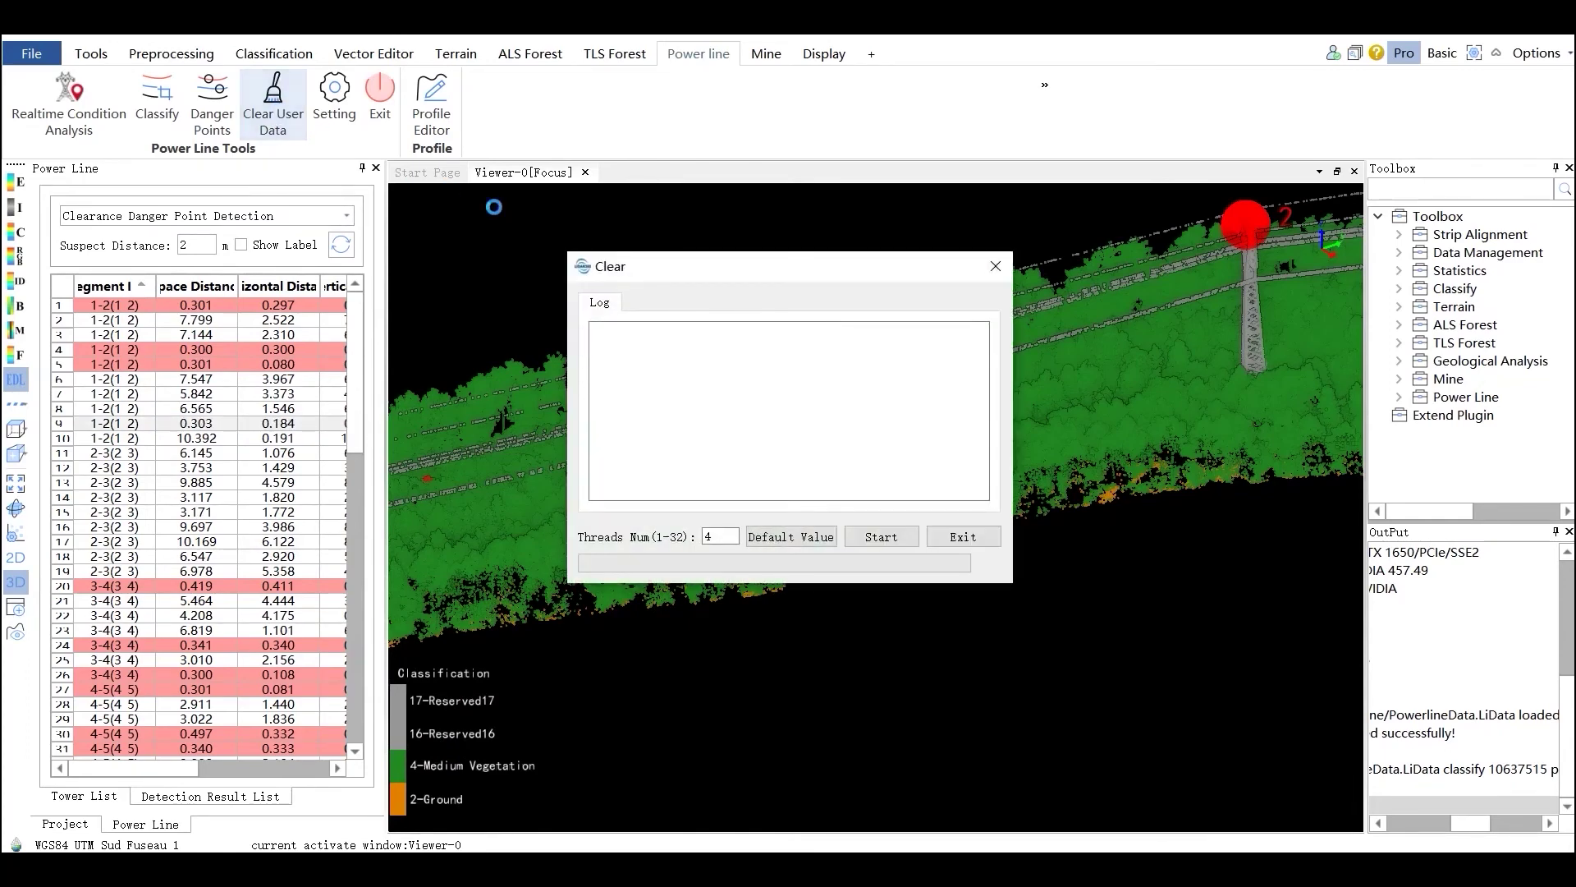
pyautogui.click(881, 536)
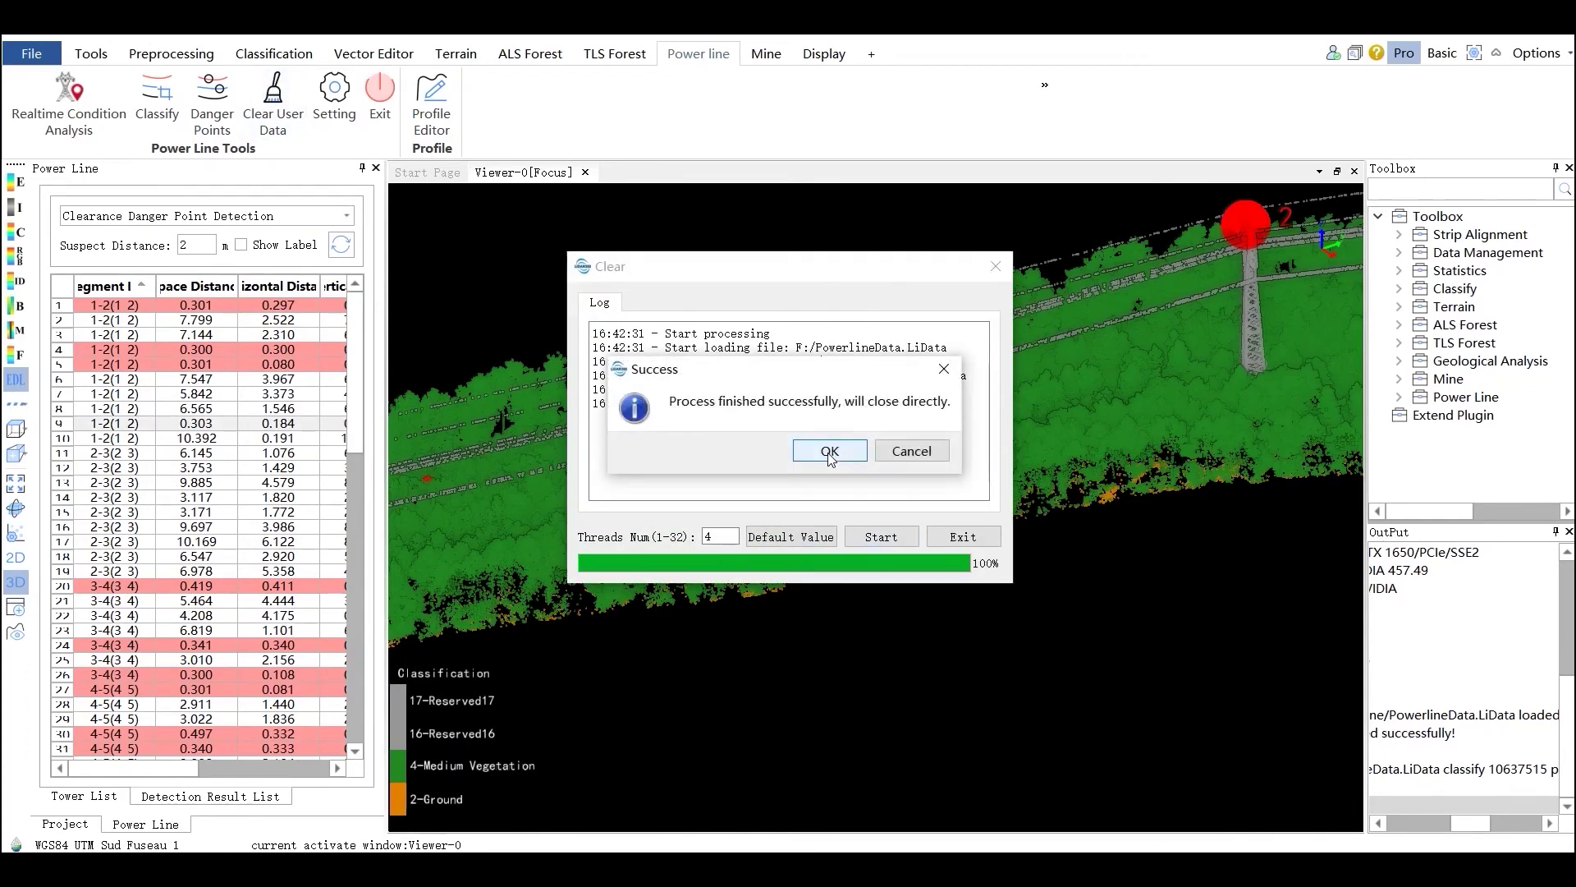
pyautogui.click(826, 448)
pyautogui.moveTo(830, 503); pyautogui.dragTo(484, 609, button='middle')
pyautogui.moveTo(932, 514); pyautogui.dragTo(723, 588, button='middle')
pyautogui.moveTo(892, 539); pyautogui.dragTo(653, 589, button='middle')
pyautogui.moveTo(652, 590)
pyautogui.mouseDown()
pyautogui.moveTo(711, 602)
pyautogui.moveTo(960, 574)
pyautogui.moveTo(780, 584)
pyautogui.moveTo(823, 579)
pyautogui.mouseUp()
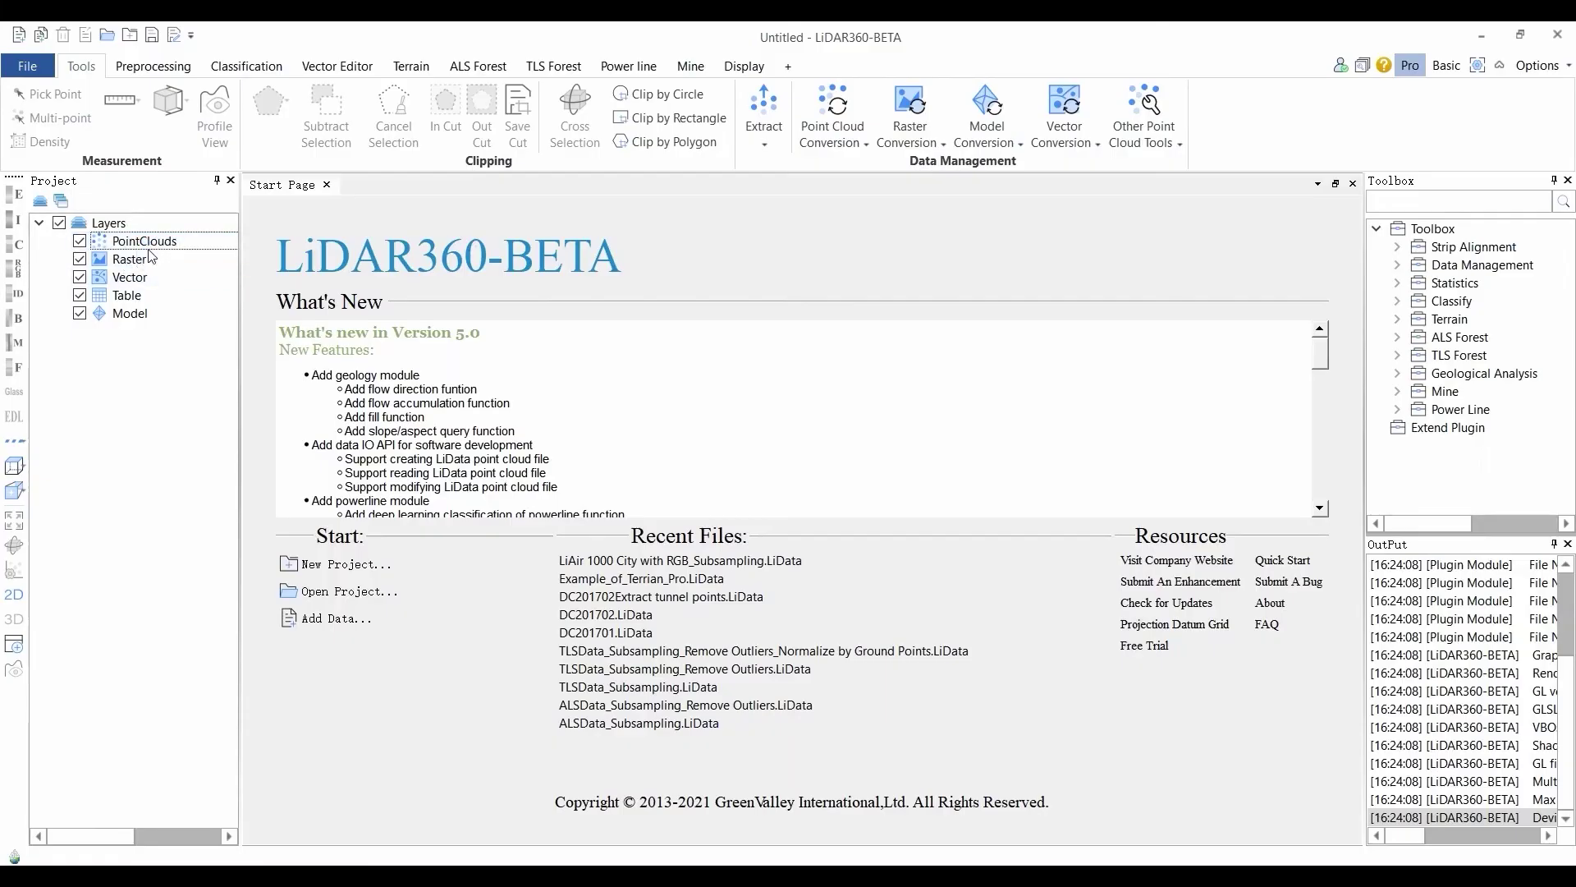
# Open the LiAir 1000 City with RGB_Subsampling point cloud and display it by intensity.
pyautogui.hotkey('ctrl', 'o')
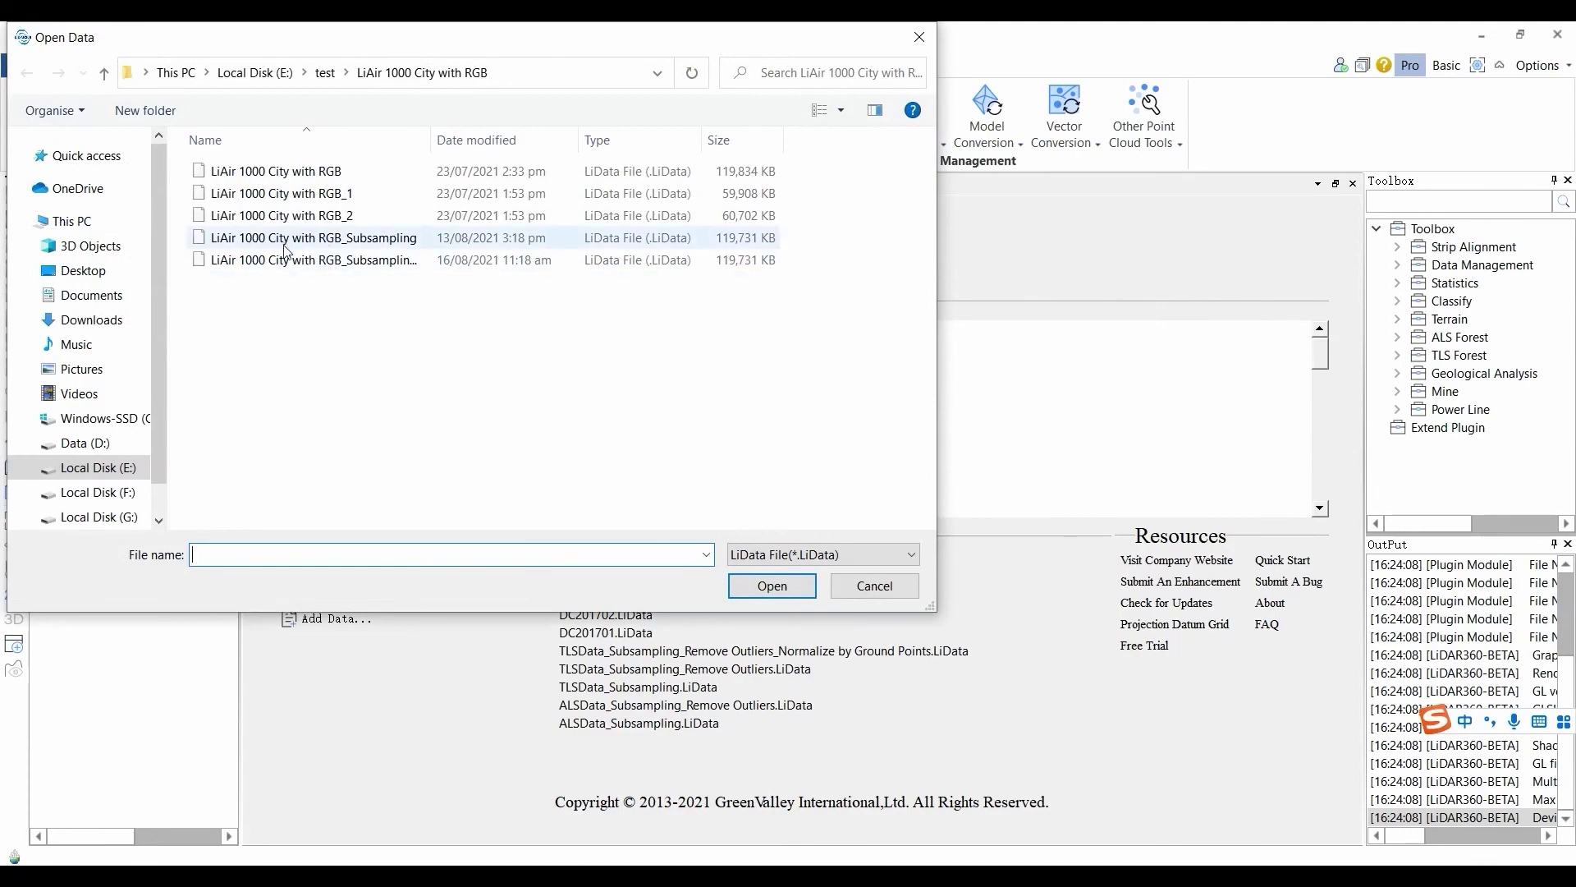
pyautogui.click(286, 240)
pyautogui.doubleClick(286, 240)
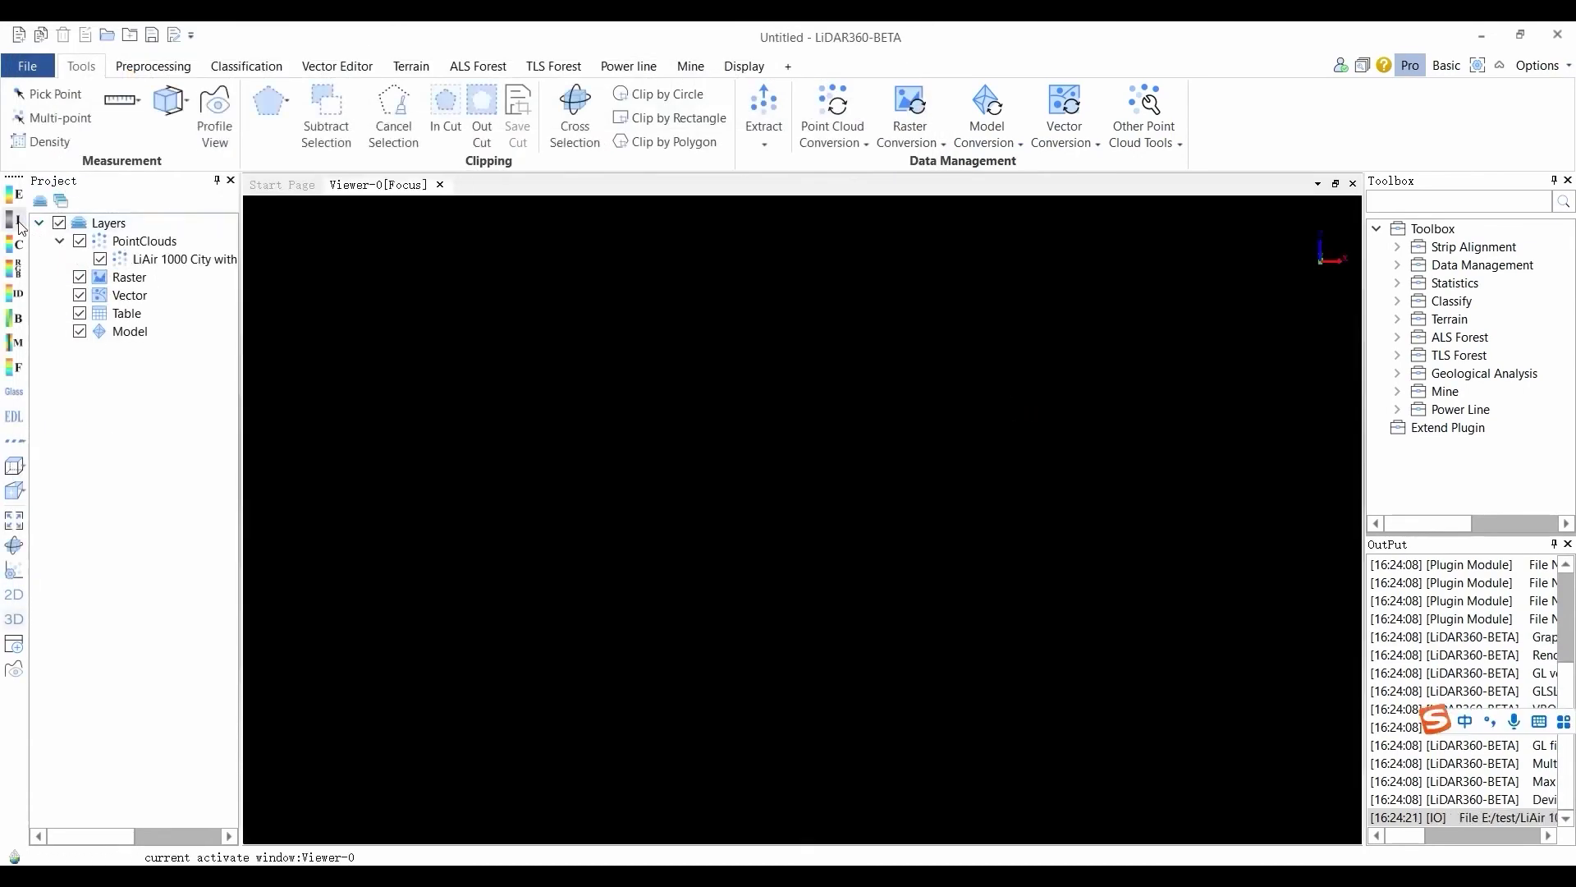
pyautogui.click(723, 497)
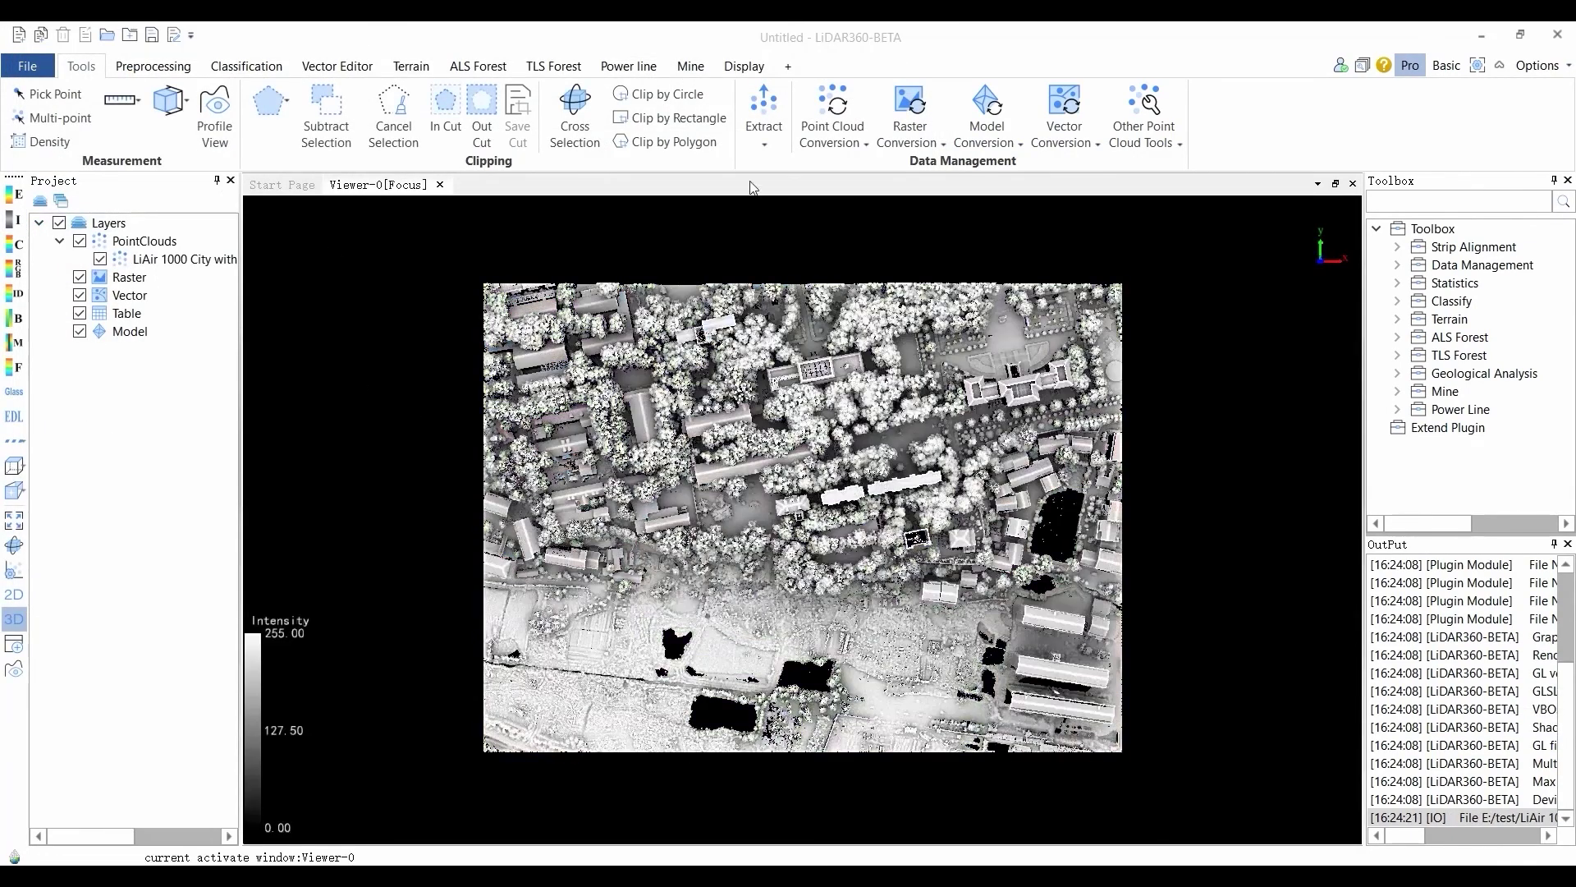
# Add a second viewer and load the LiAir 1000 City with RGB_Subsampling_重采样 point cloud into it.
pyautogui.click(743, 66)
pyautogui.click(561, 106)
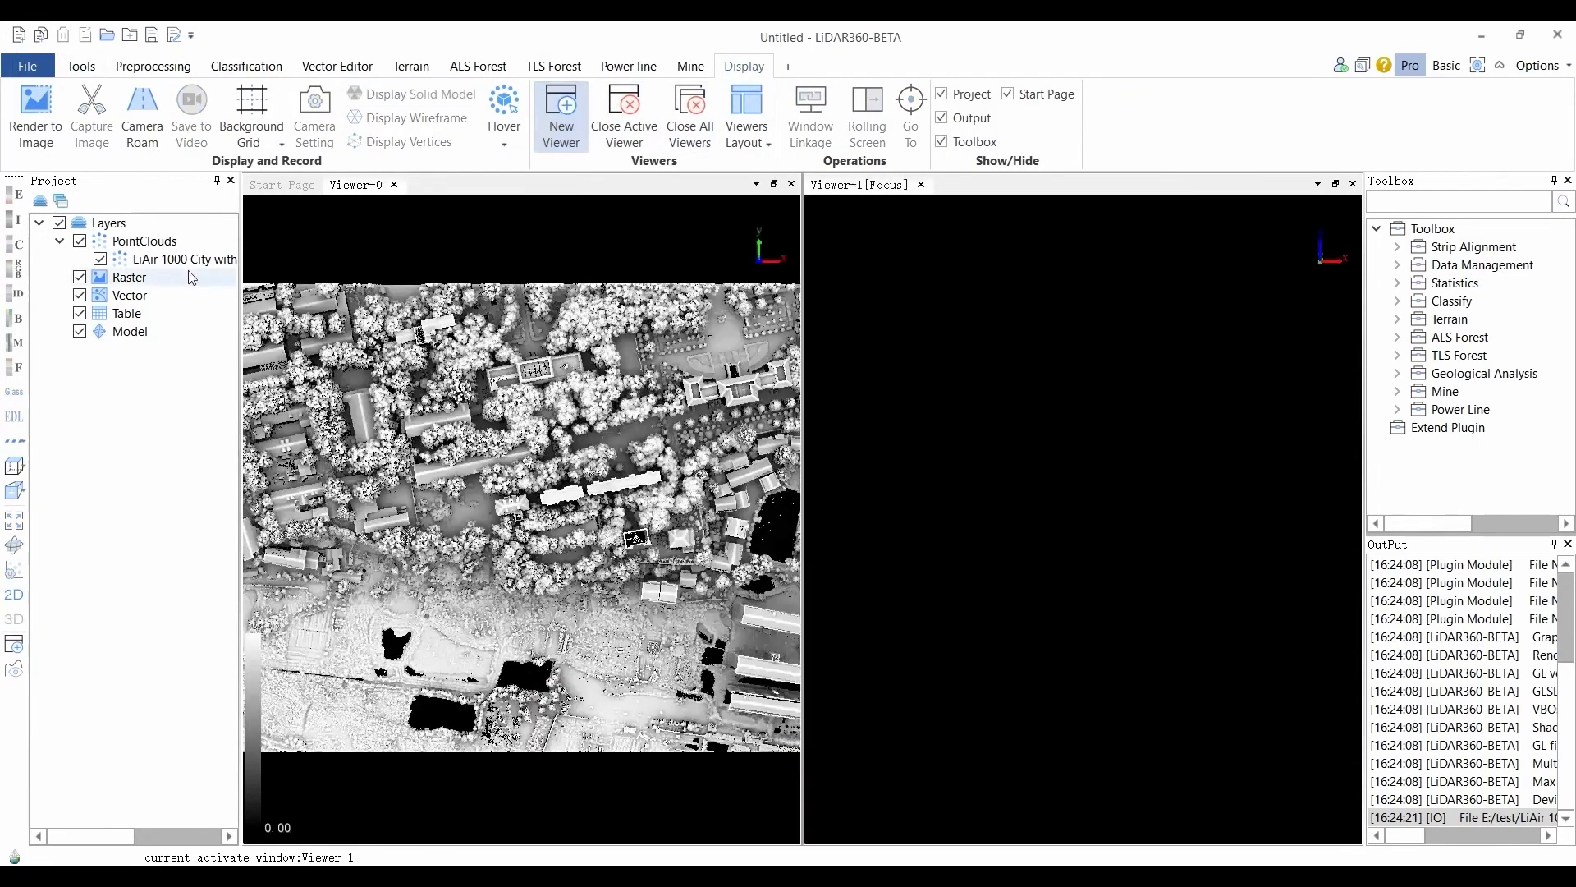
pyautogui.rightClick(168, 243)
pyautogui.click(185, 254)
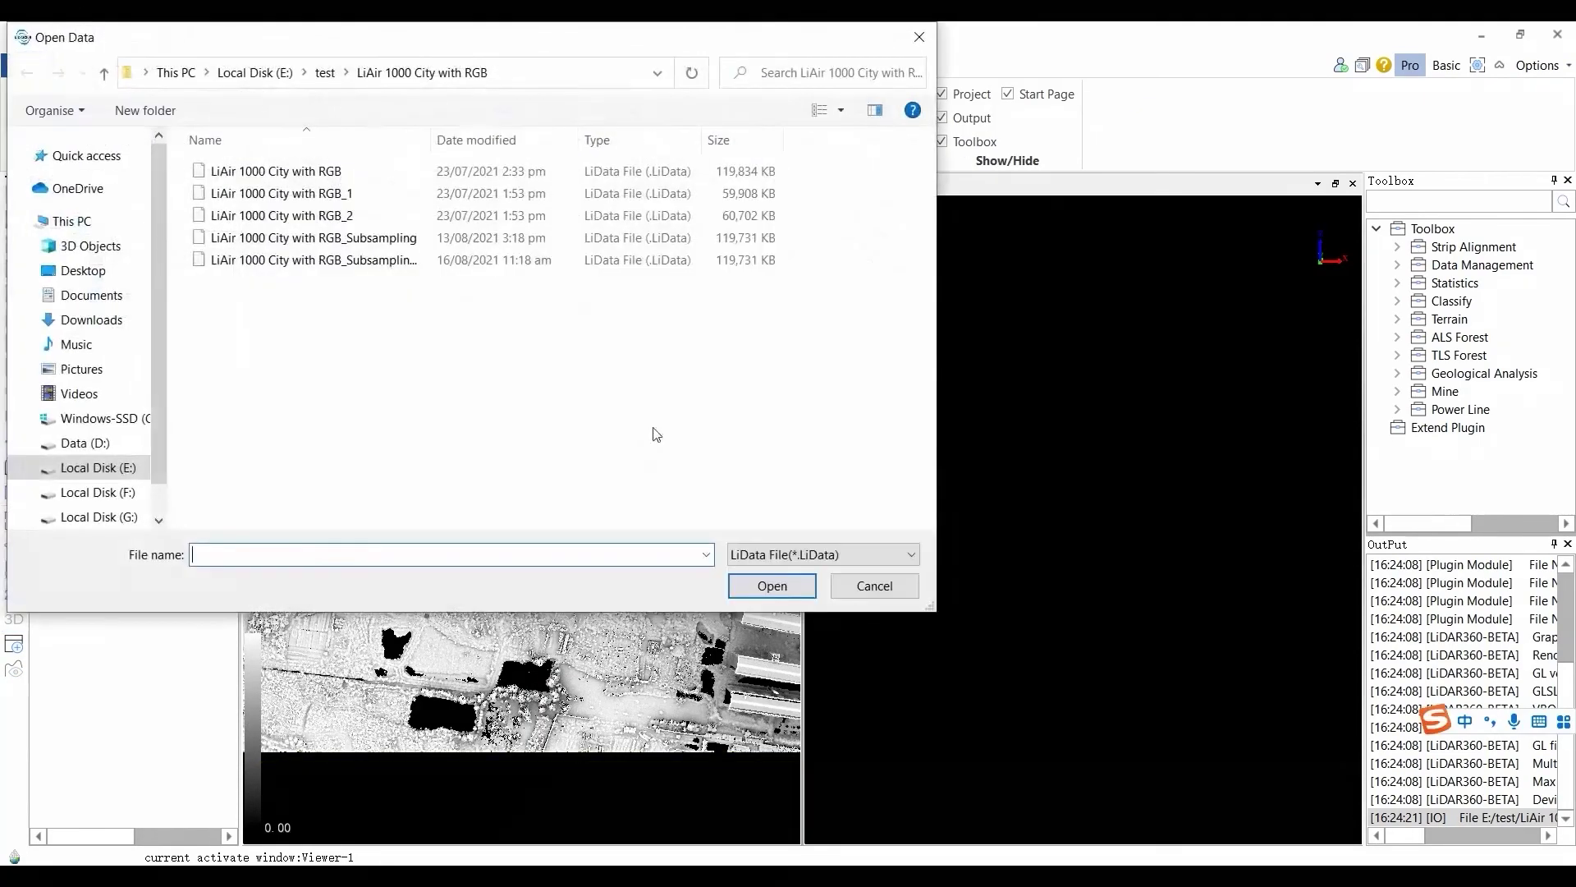
pyautogui.click(318, 263)
pyautogui.moveTo(317, 264); pyautogui.dragTo(1246, 437)
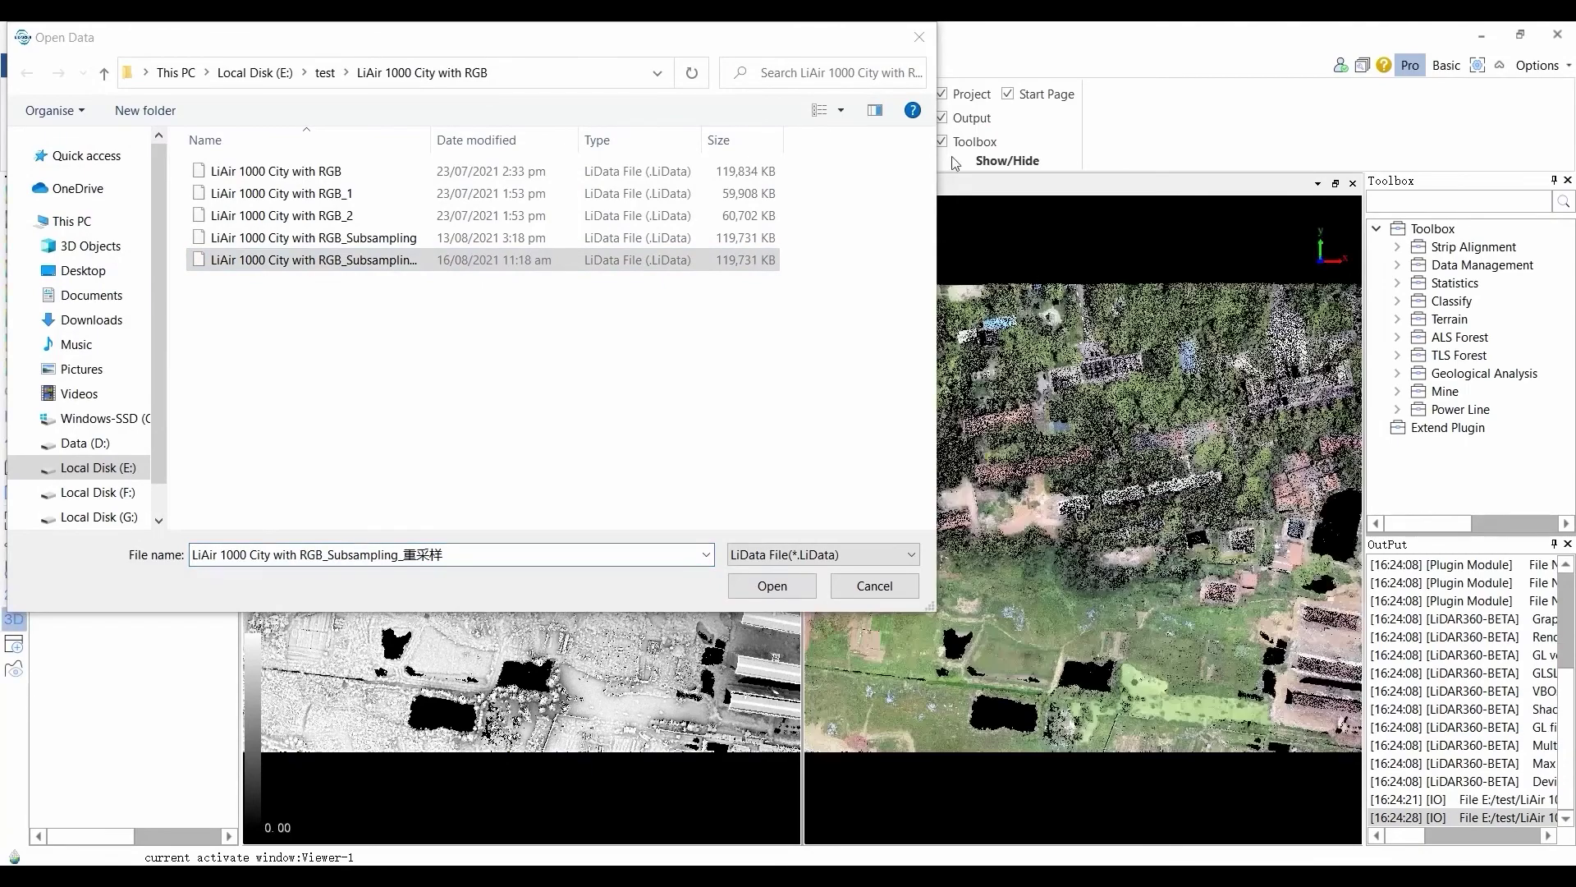
# Close the open-data dialog and start a new temporary scratch vector for editing in Viewer-0.
pyautogui.click(919, 39)
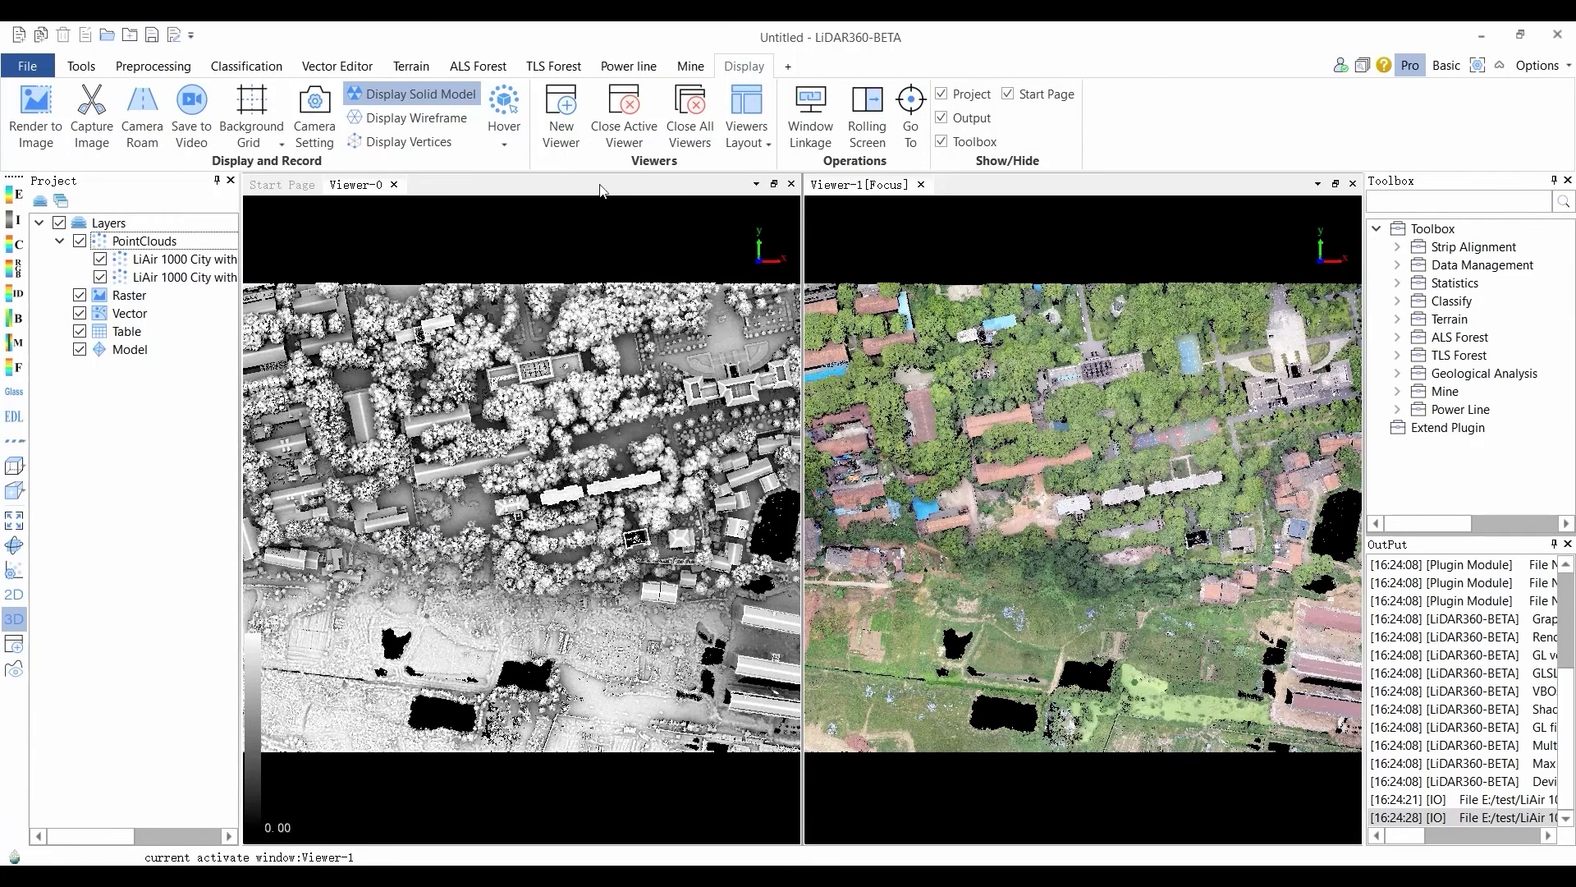
pyautogui.click(376, 236)
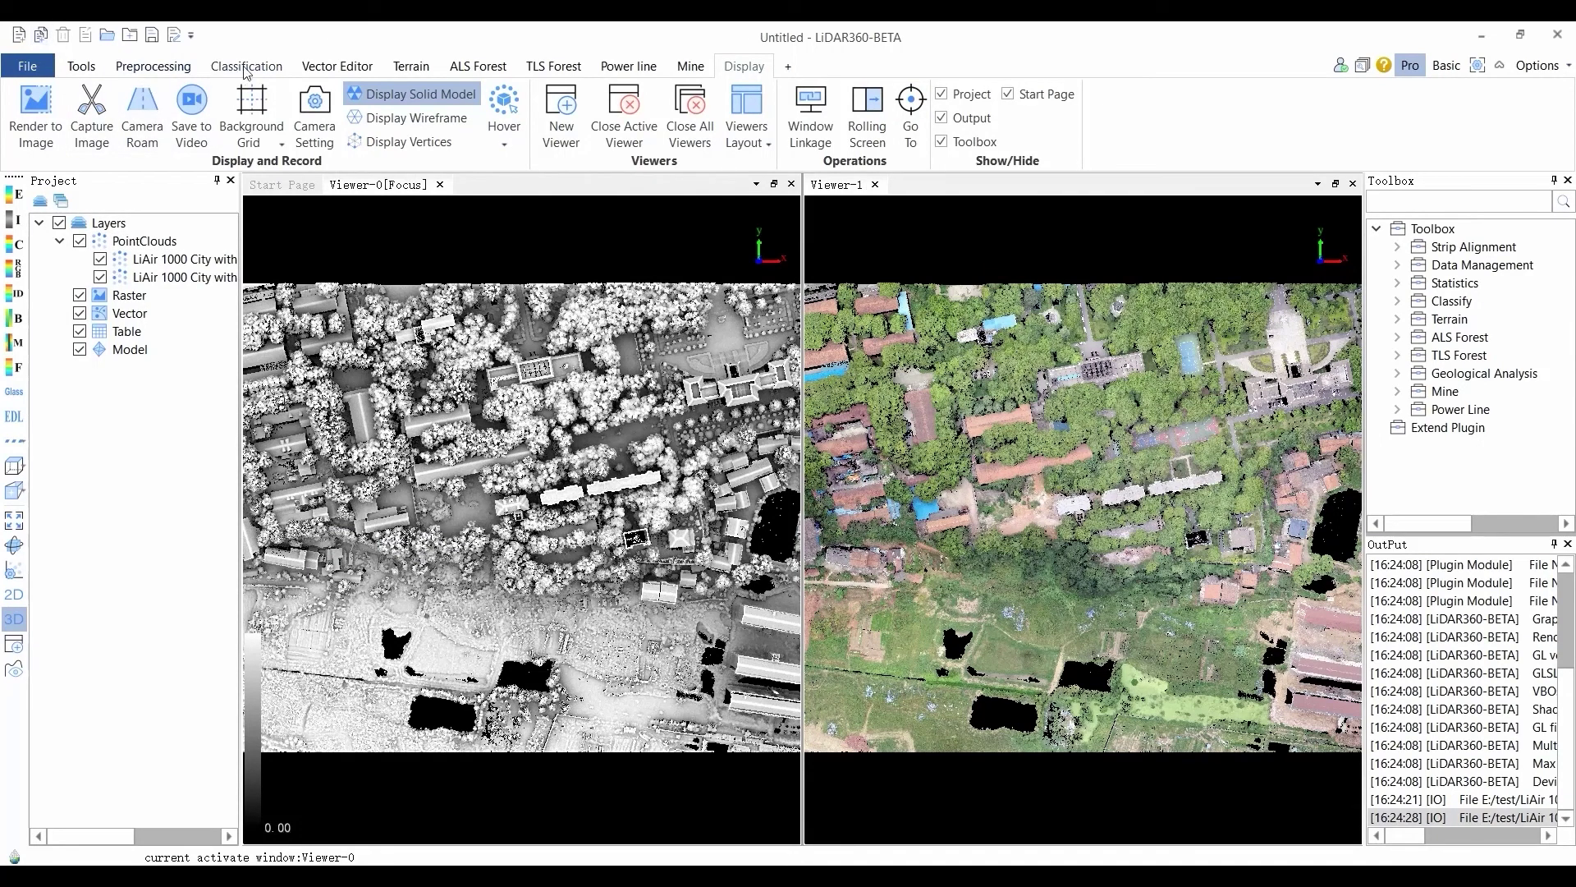
pyautogui.click(315, 69)
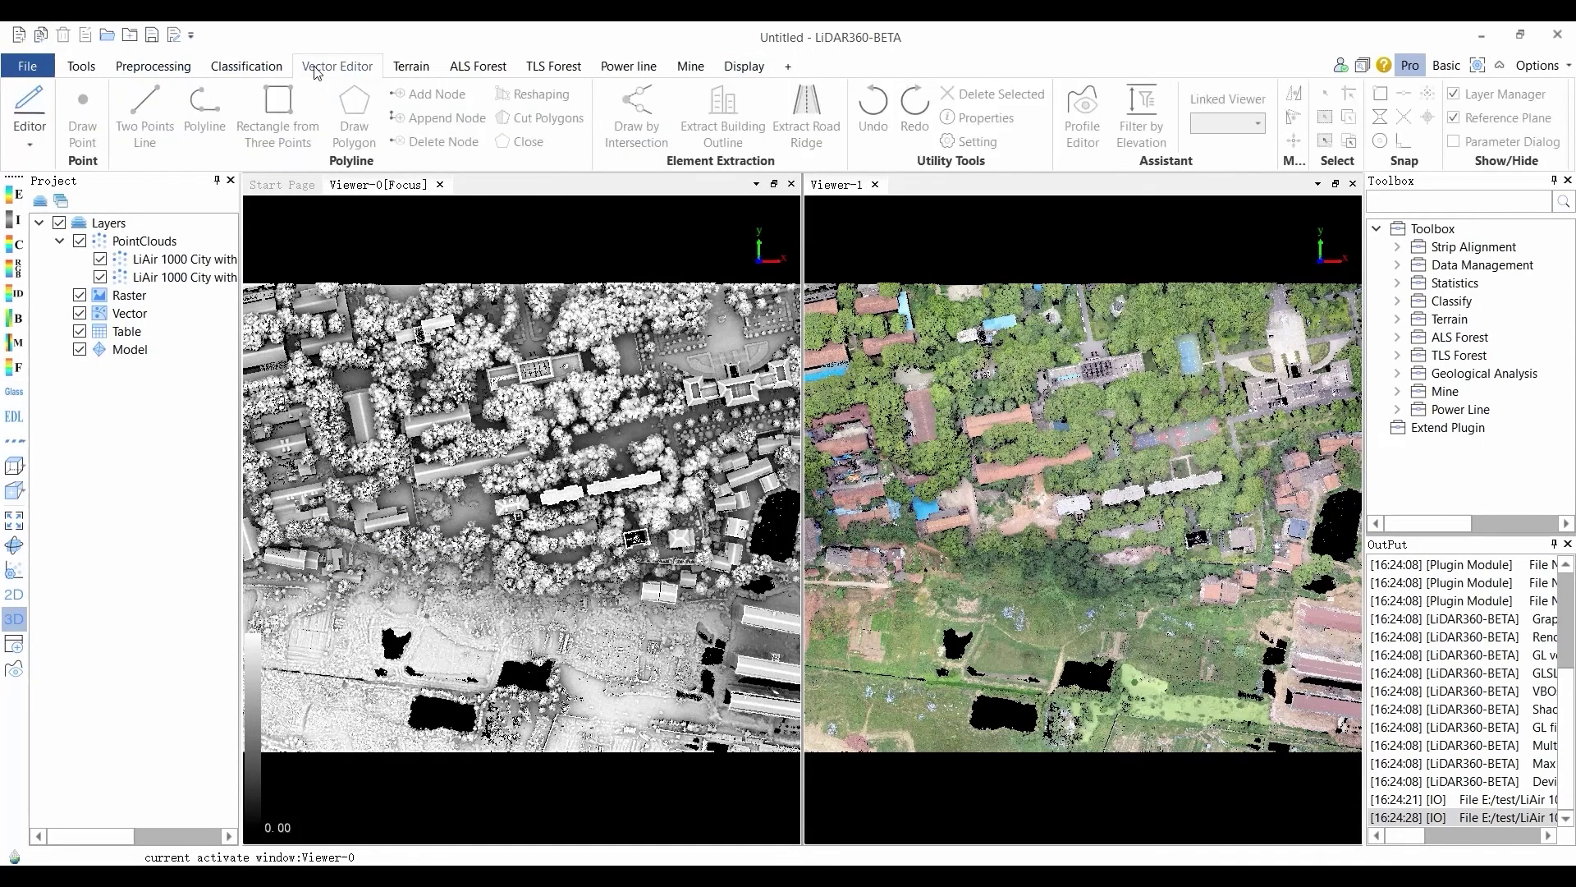
pyautogui.click(36, 127)
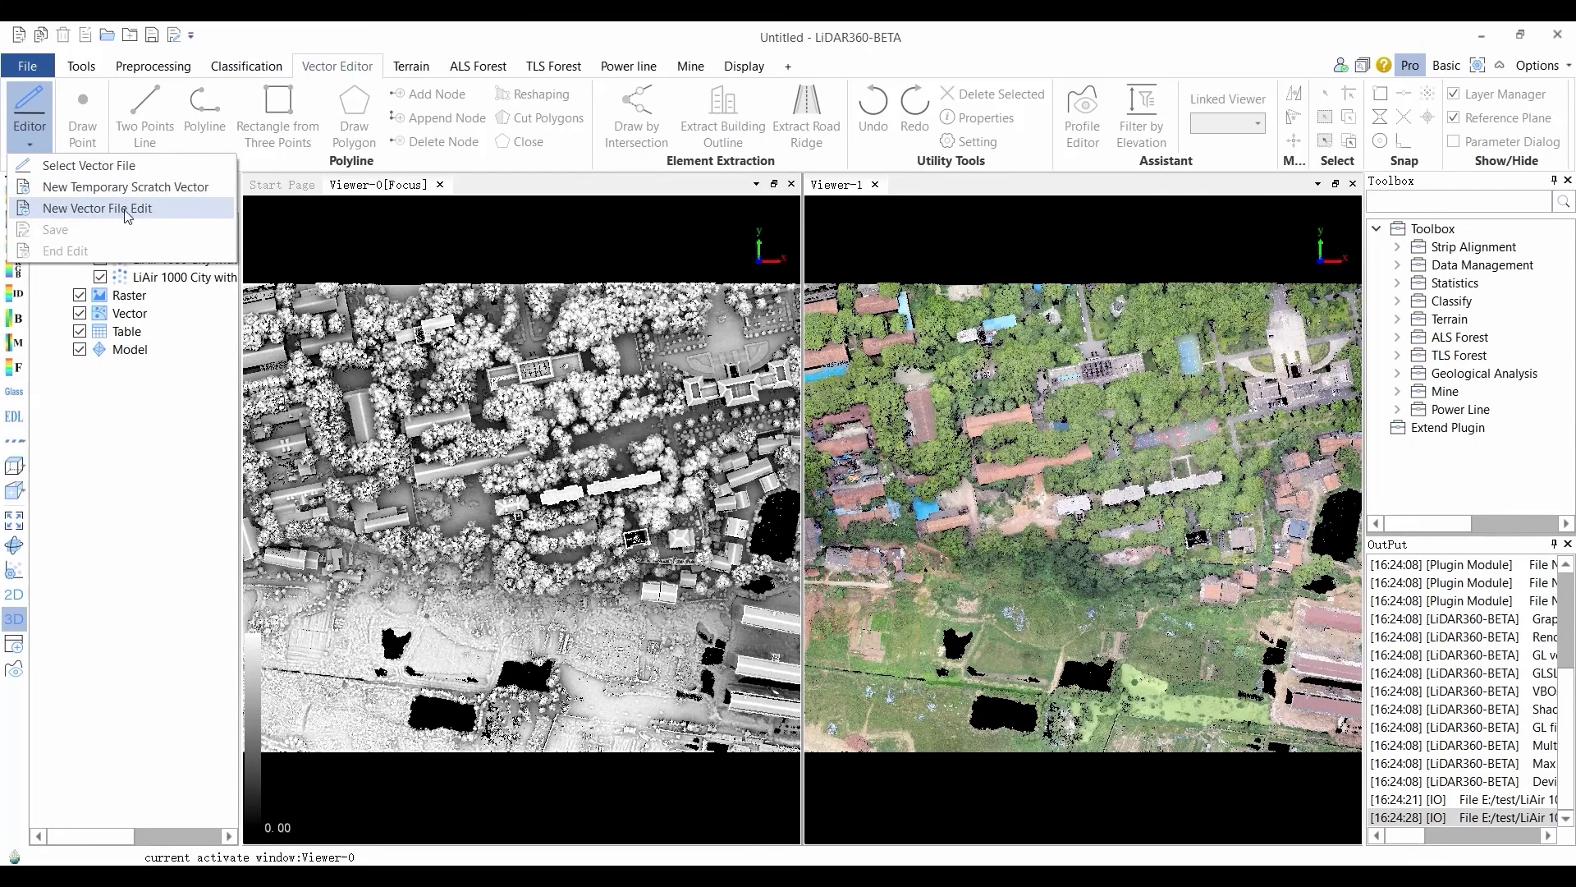
pyautogui.click(93, 187)
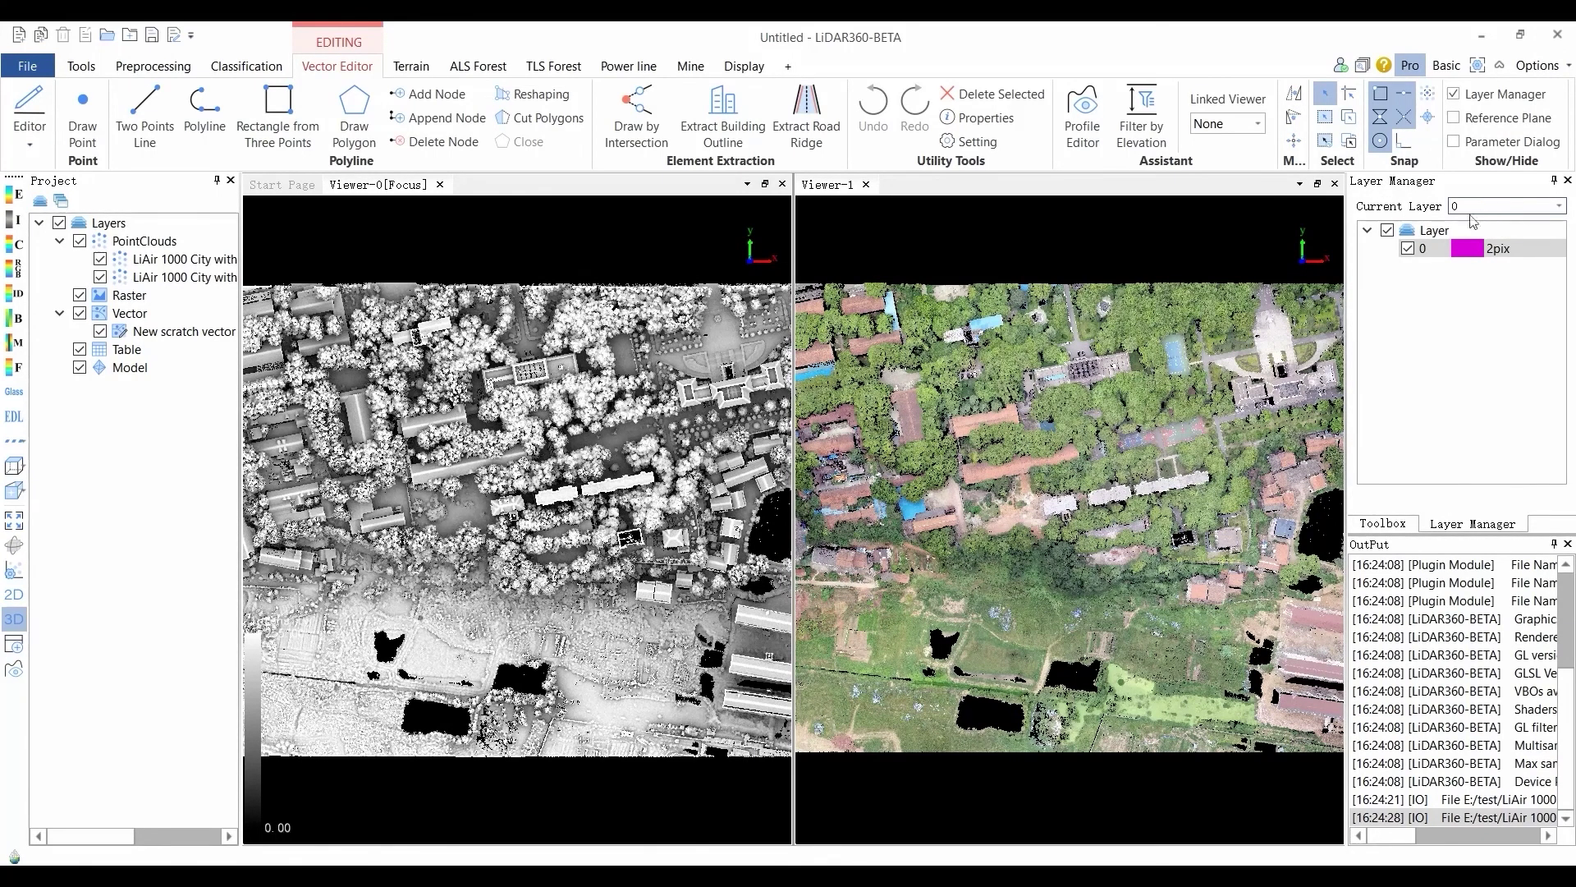
# Create a new vector layer named House with red colour #ff0000 and a size of 5 Pix.
pyautogui.rightClick(1412, 228)
pyautogui.click(1437, 235)
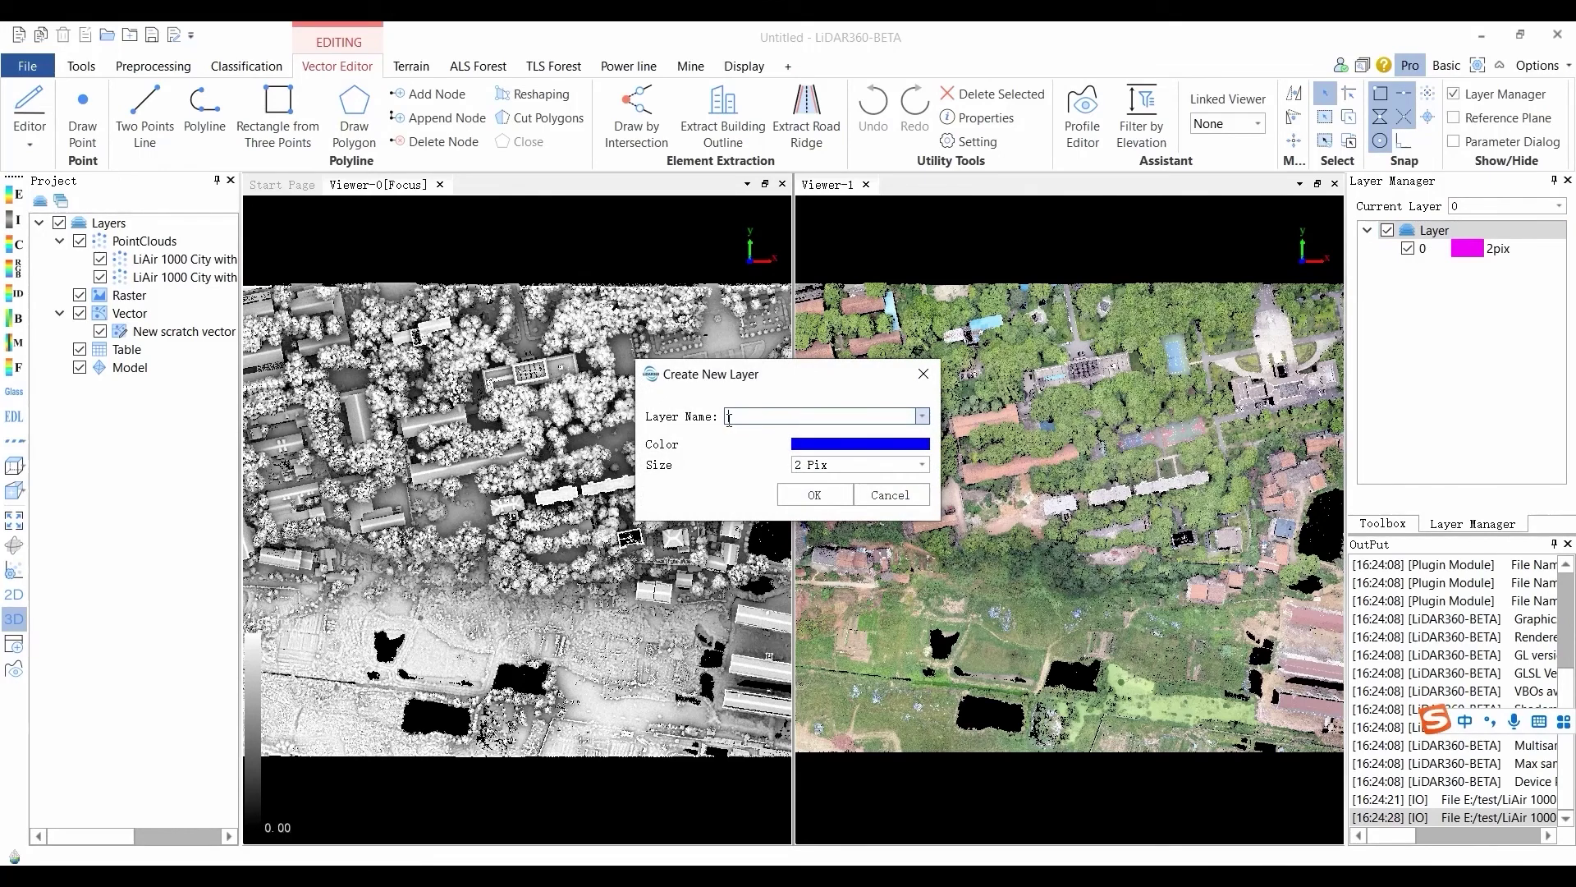
pyautogui.click(923, 416)
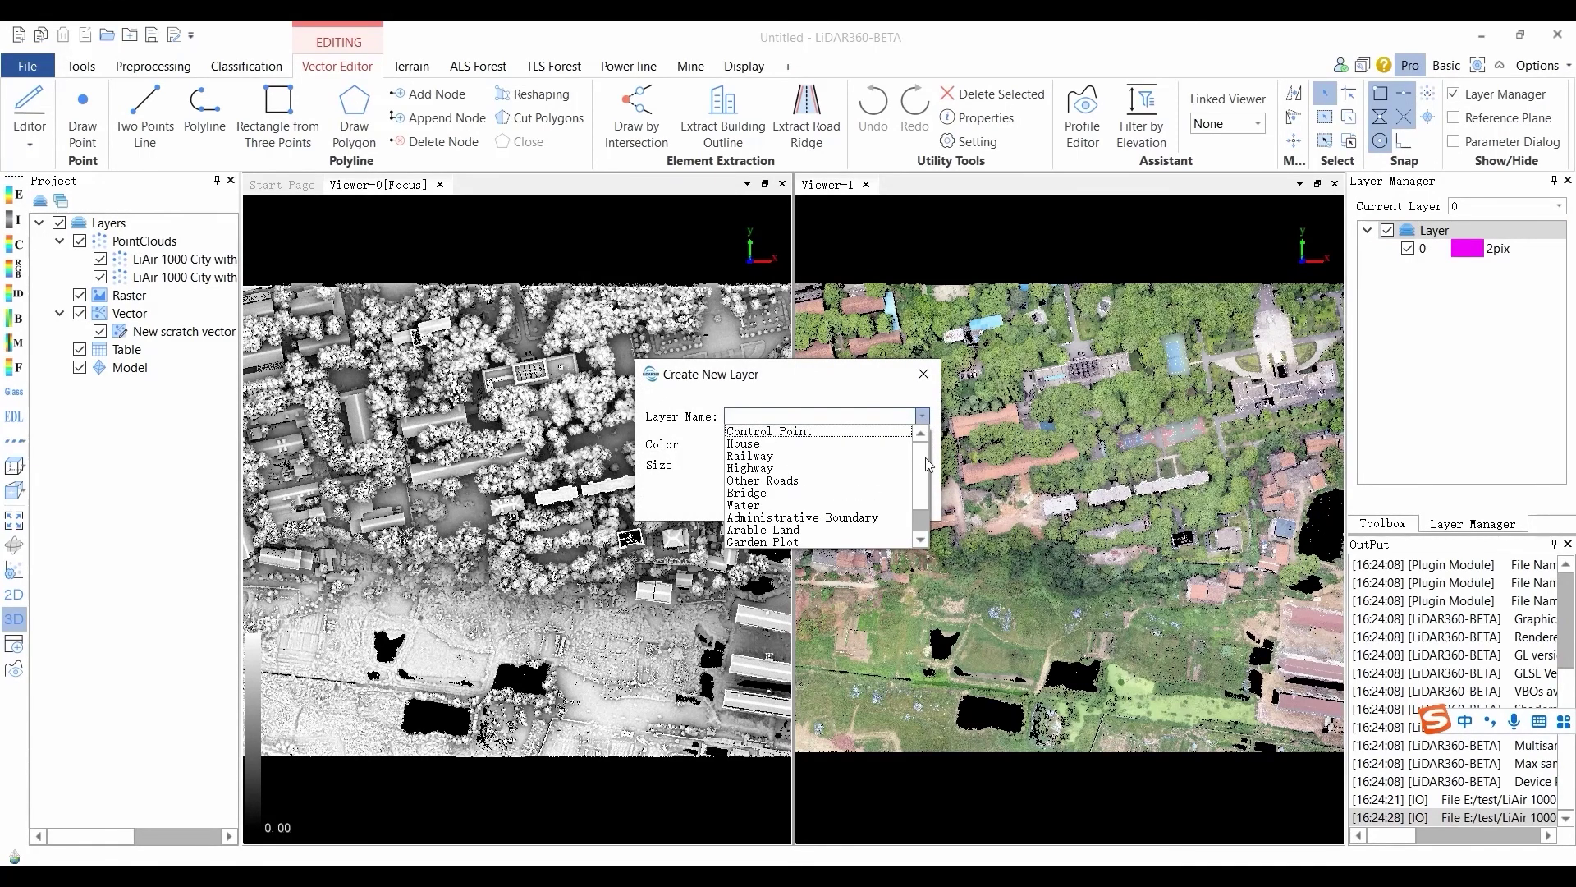
pyautogui.scroll(-1, 925, 457)
pyautogui.moveTo(923, 528); pyautogui.dragTo(921, 447)
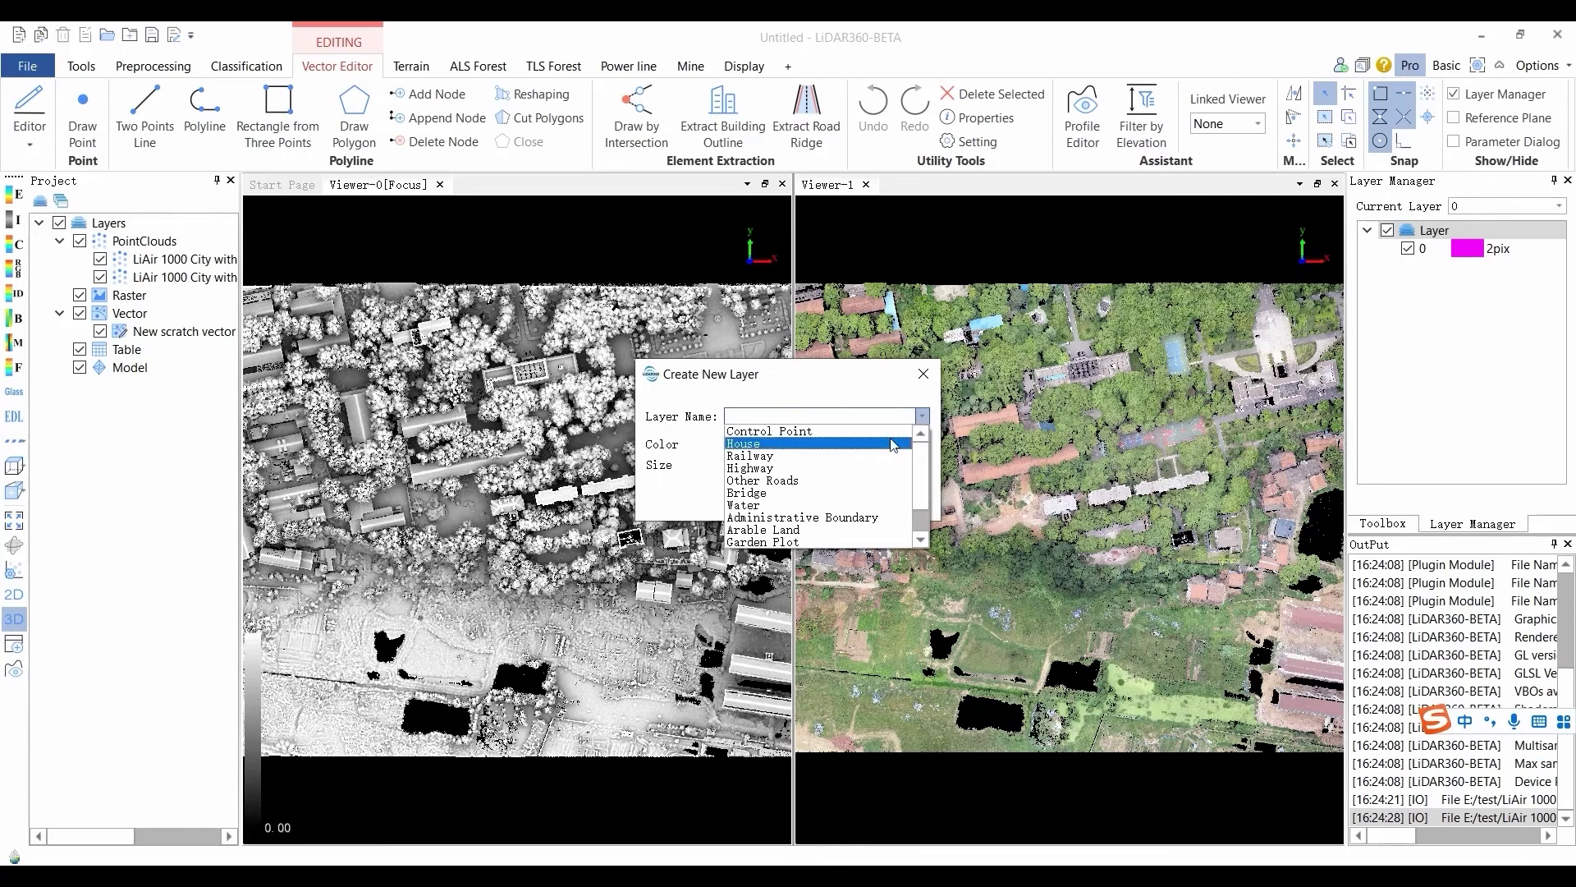
pyautogui.click(893, 442)
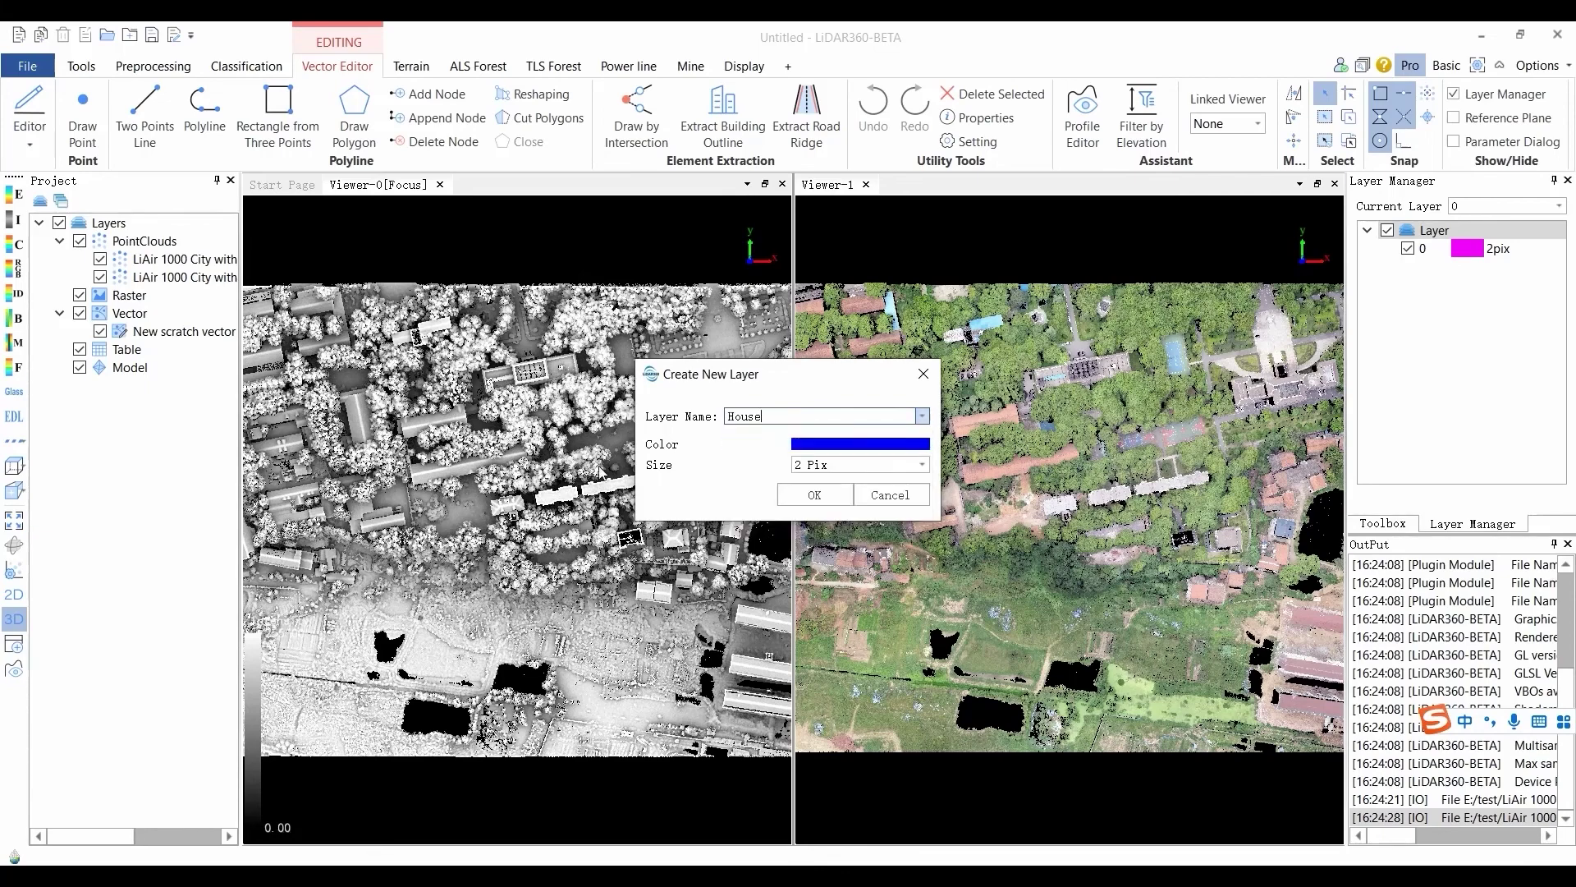
pyautogui.click(821, 445)
pyautogui.click(600, 388)
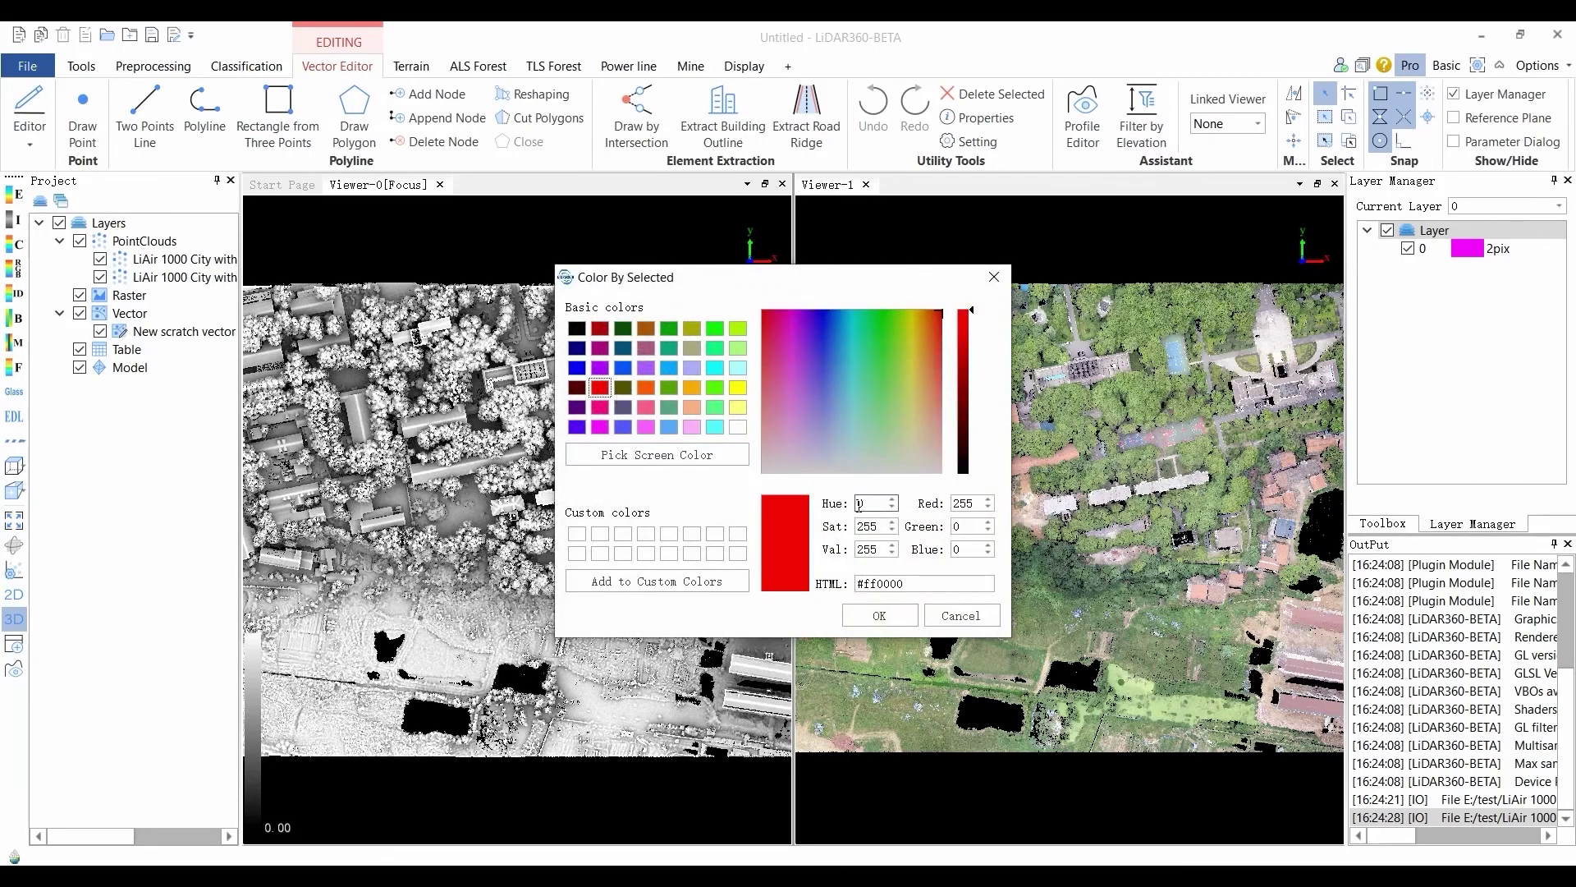
pyautogui.click(862, 617)
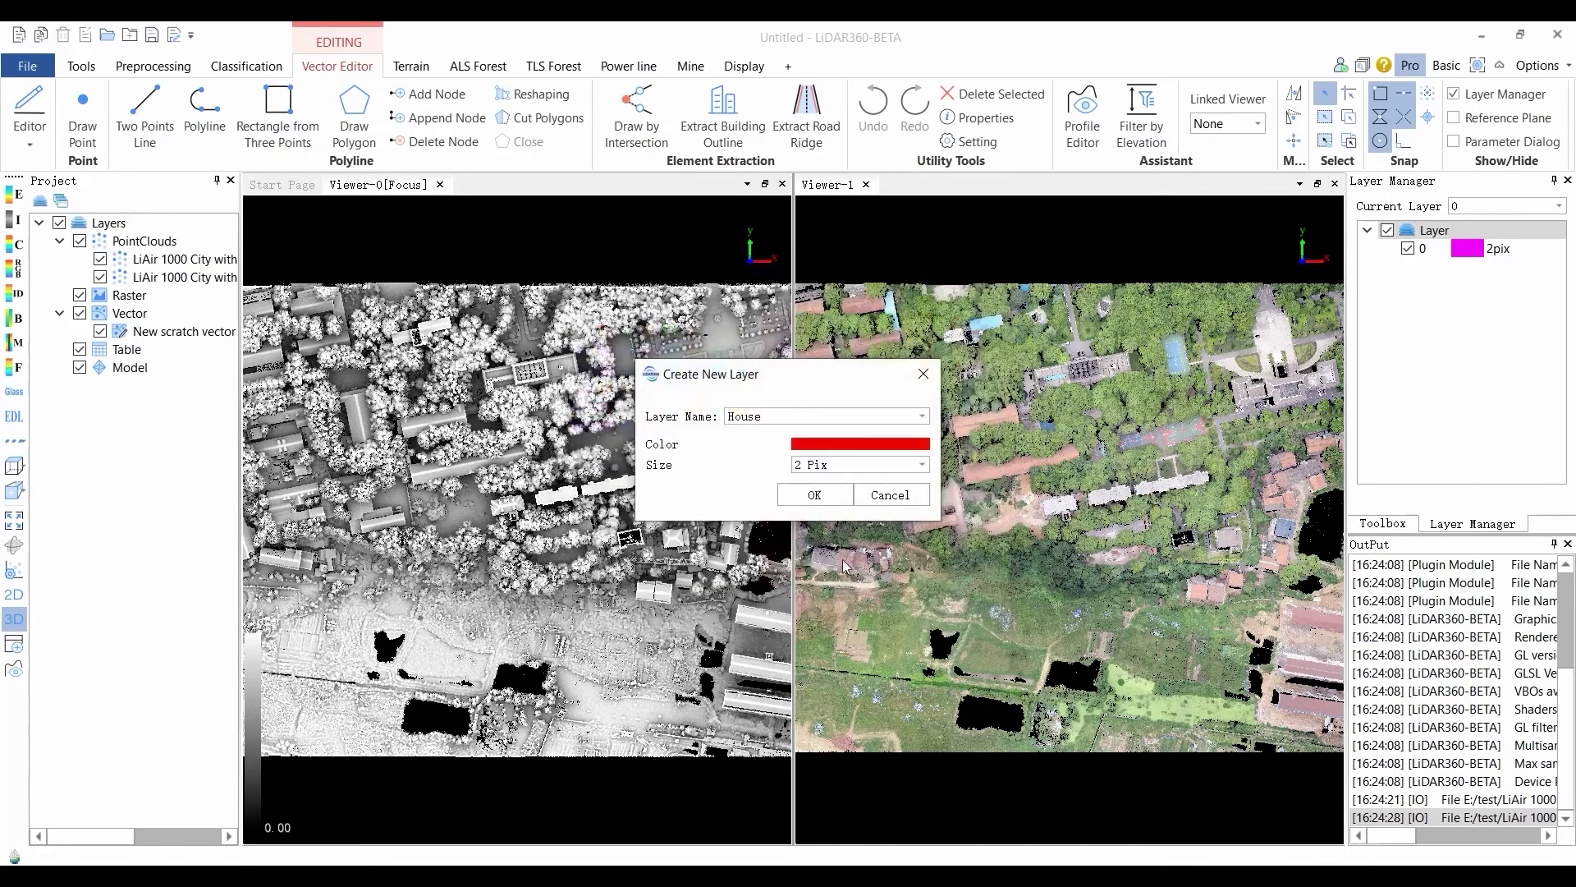
pyautogui.click(839, 467)
pyautogui.click(841, 528)
pyautogui.click(821, 499)
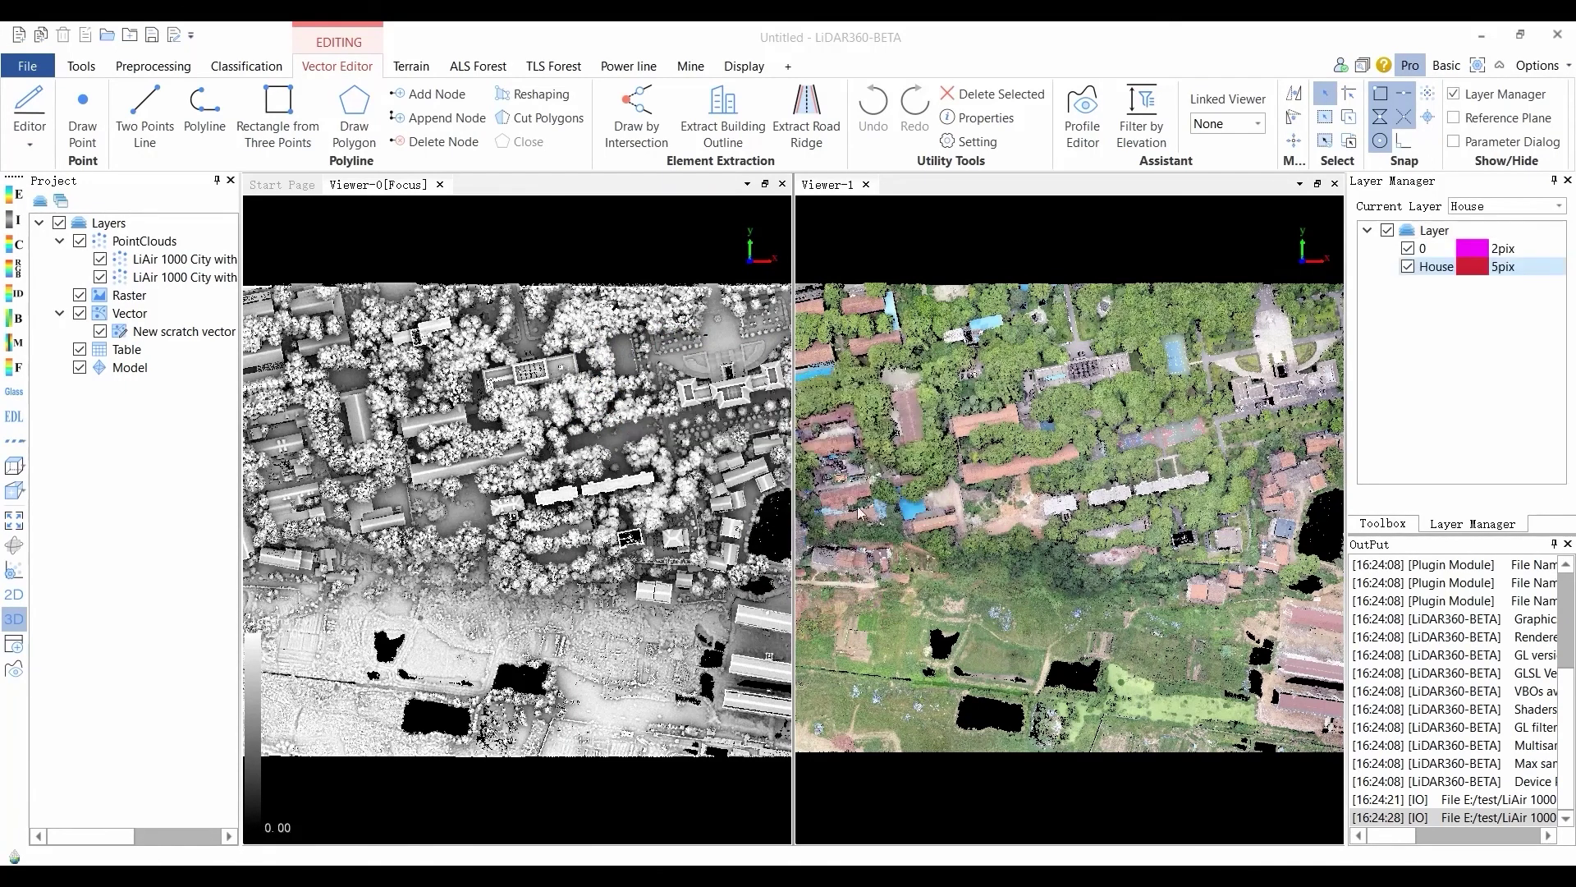
# Set Viewer-1 as the linked viewer for vector editing and link the windows of Viewer-0 and Viewer-1.
pyautogui.click(1227, 123)
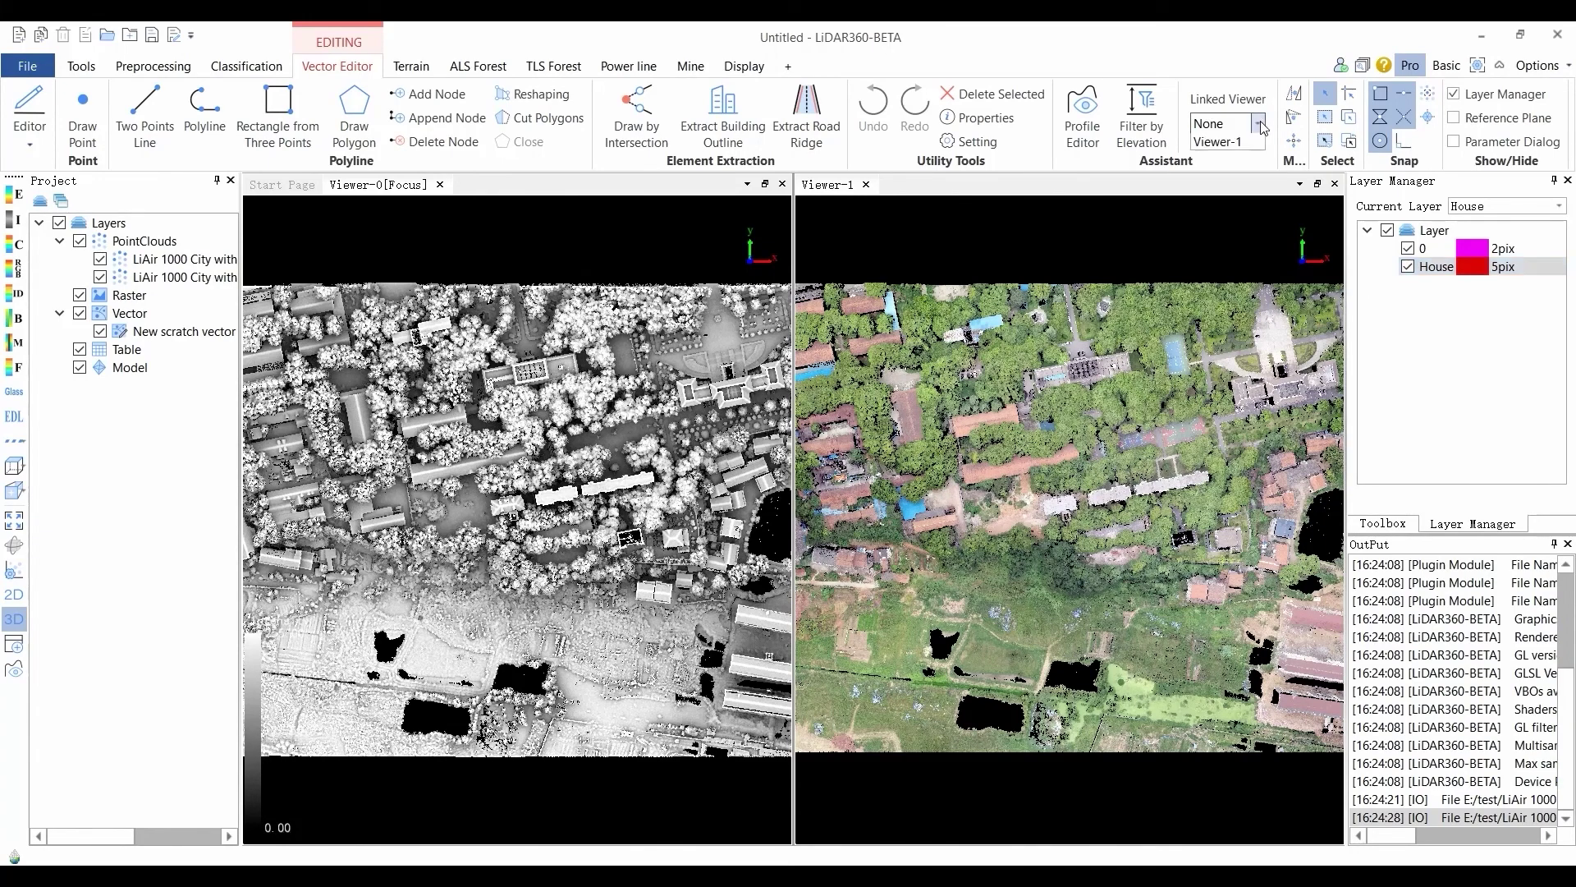
pyautogui.click(1219, 159)
pyautogui.click(728, 67)
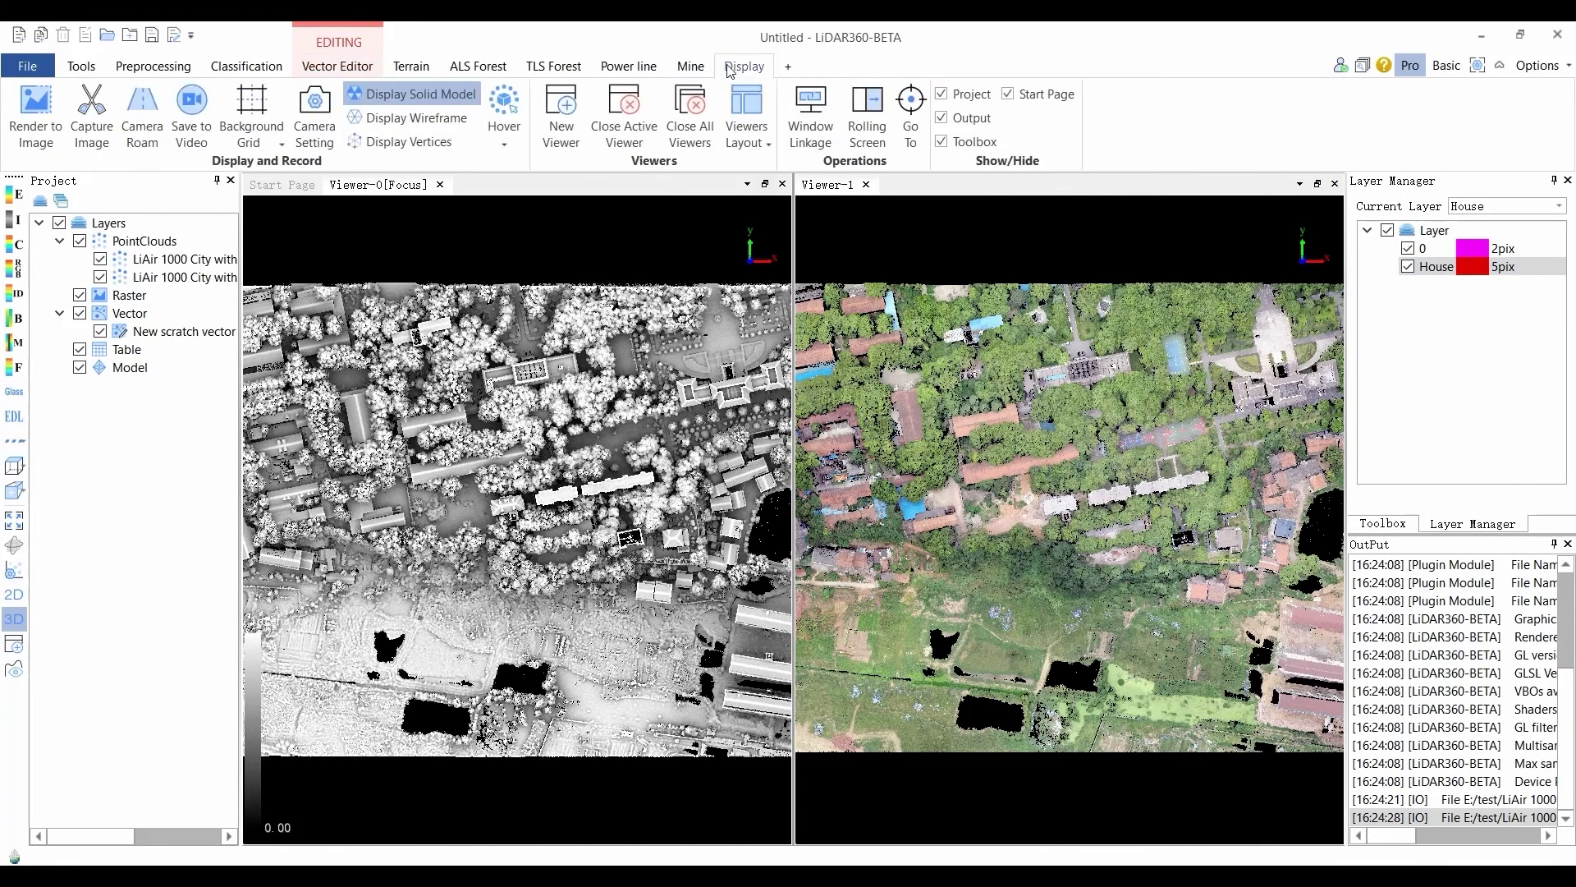
pyautogui.click(806, 100)
pyautogui.click(788, 393)
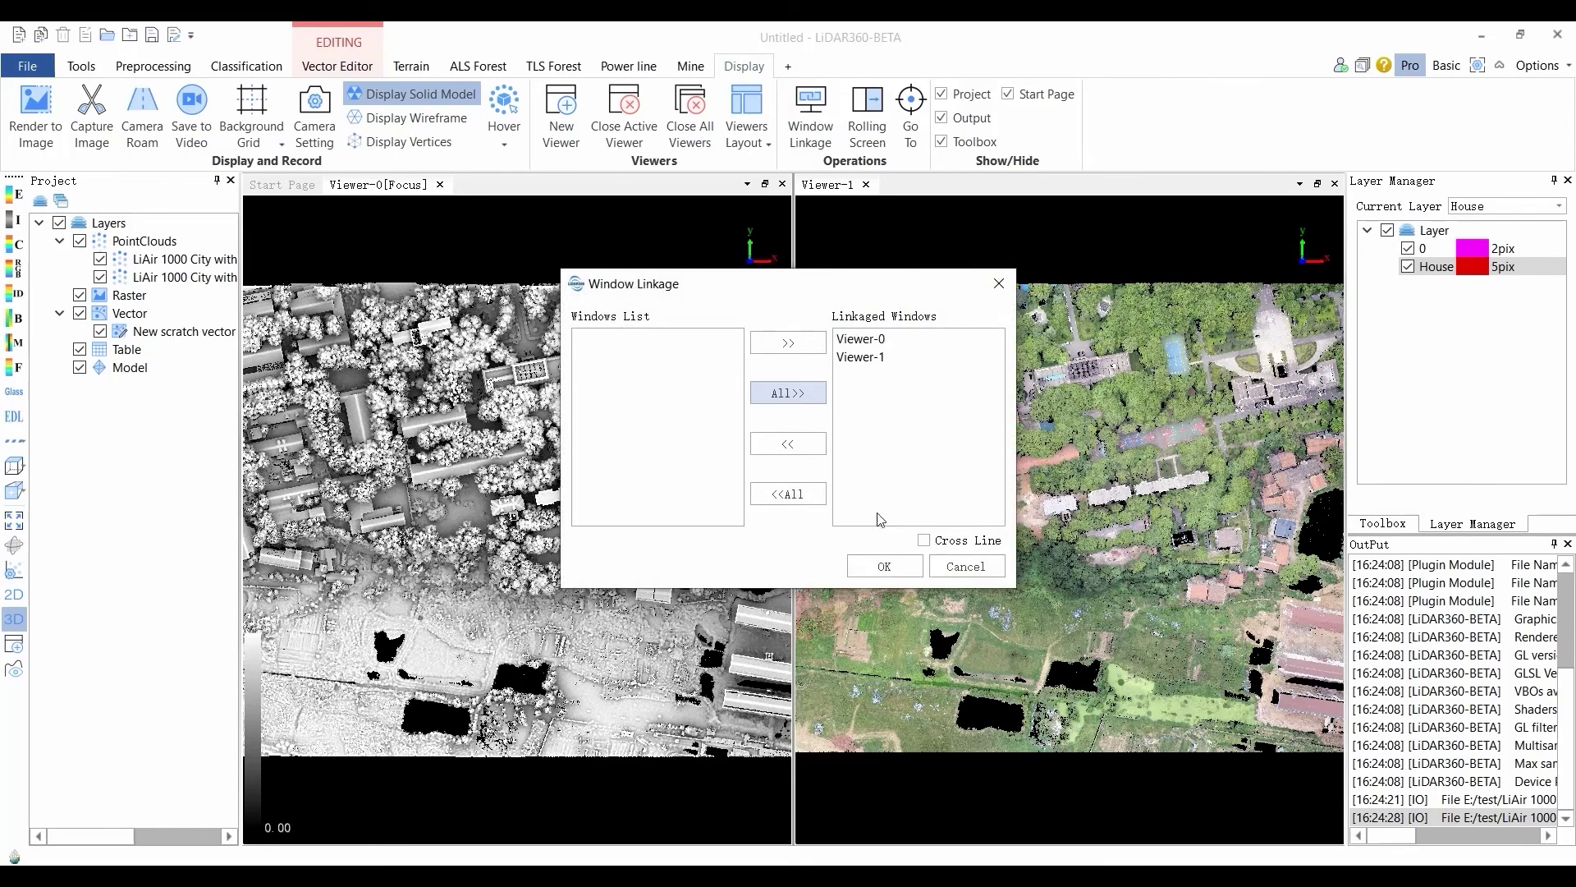
pyautogui.click(883, 573)
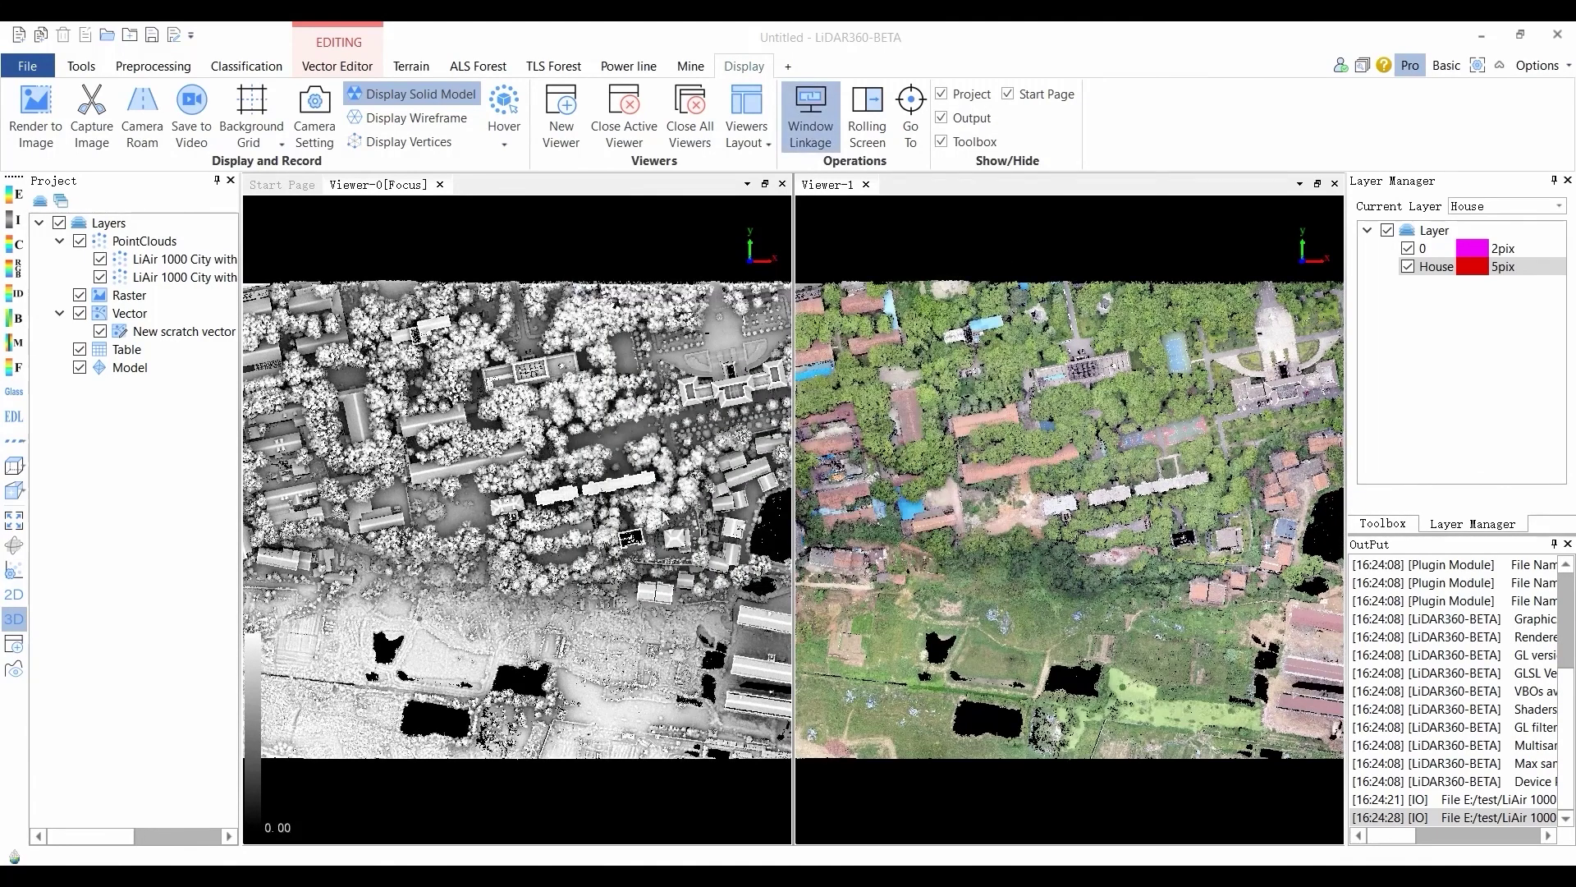
# Filter the intensity point cloud by elevation at position -36.70 to isolate the roofs of the three long buildings in the southeast.
pyautogui.click(338, 66)
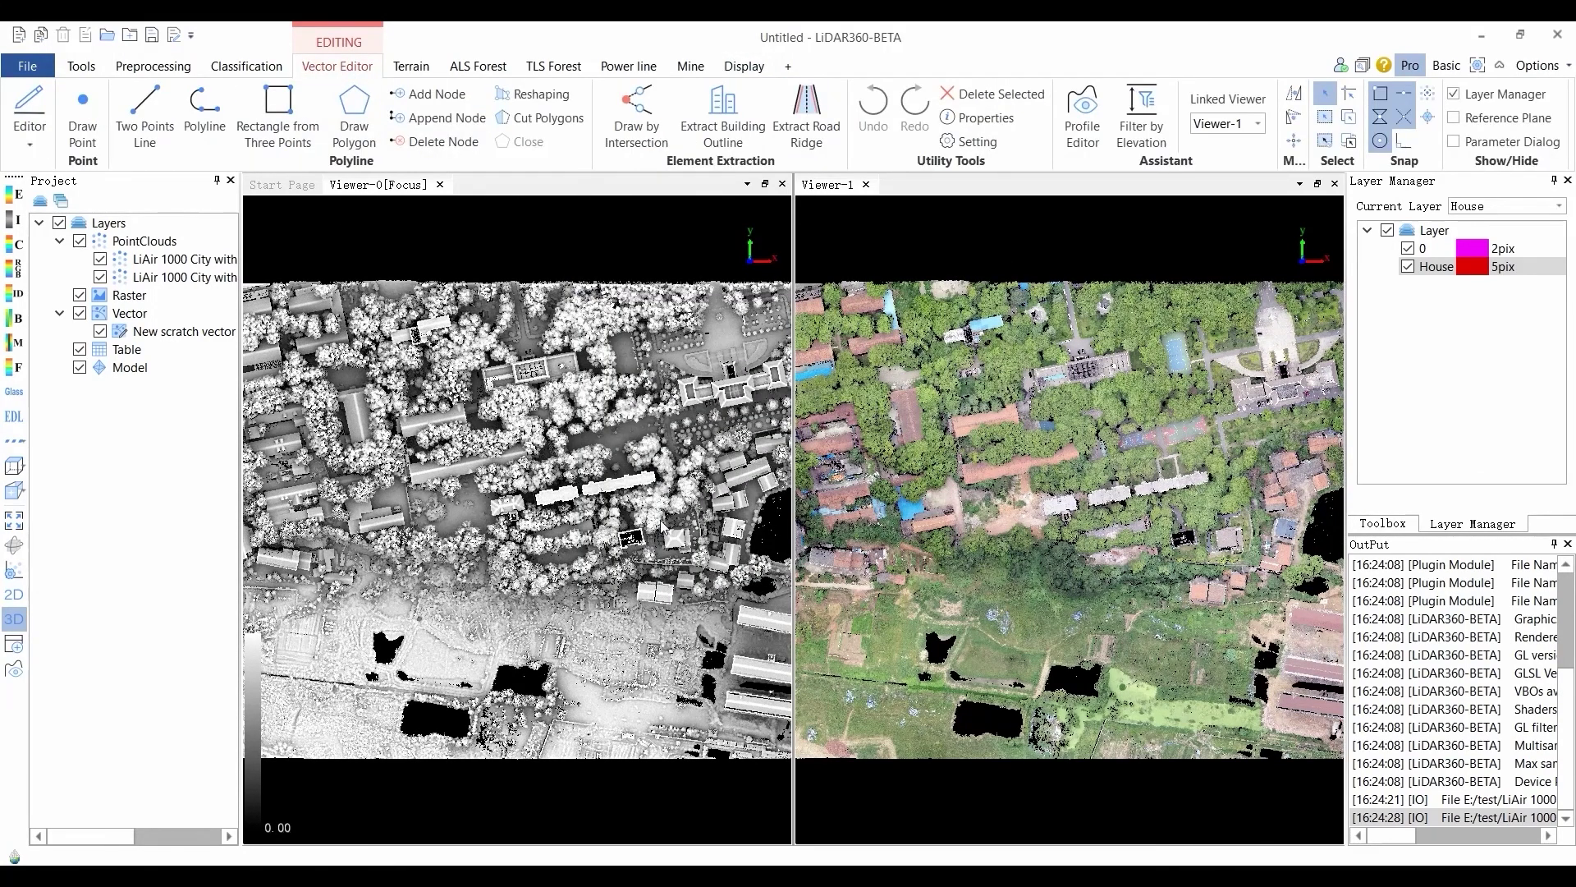
pyautogui.moveTo(698, 514); pyautogui.dragTo(489, 465, button='middle')
pyautogui.scroll(2, 575, 503)
pyautogui.moveTo(602, 559); pyautogui.dragTo(498, 473, button='middle')
pyautogui.moveTo(484, 532); pyautogui.dragTo(482, 490, button='middle')
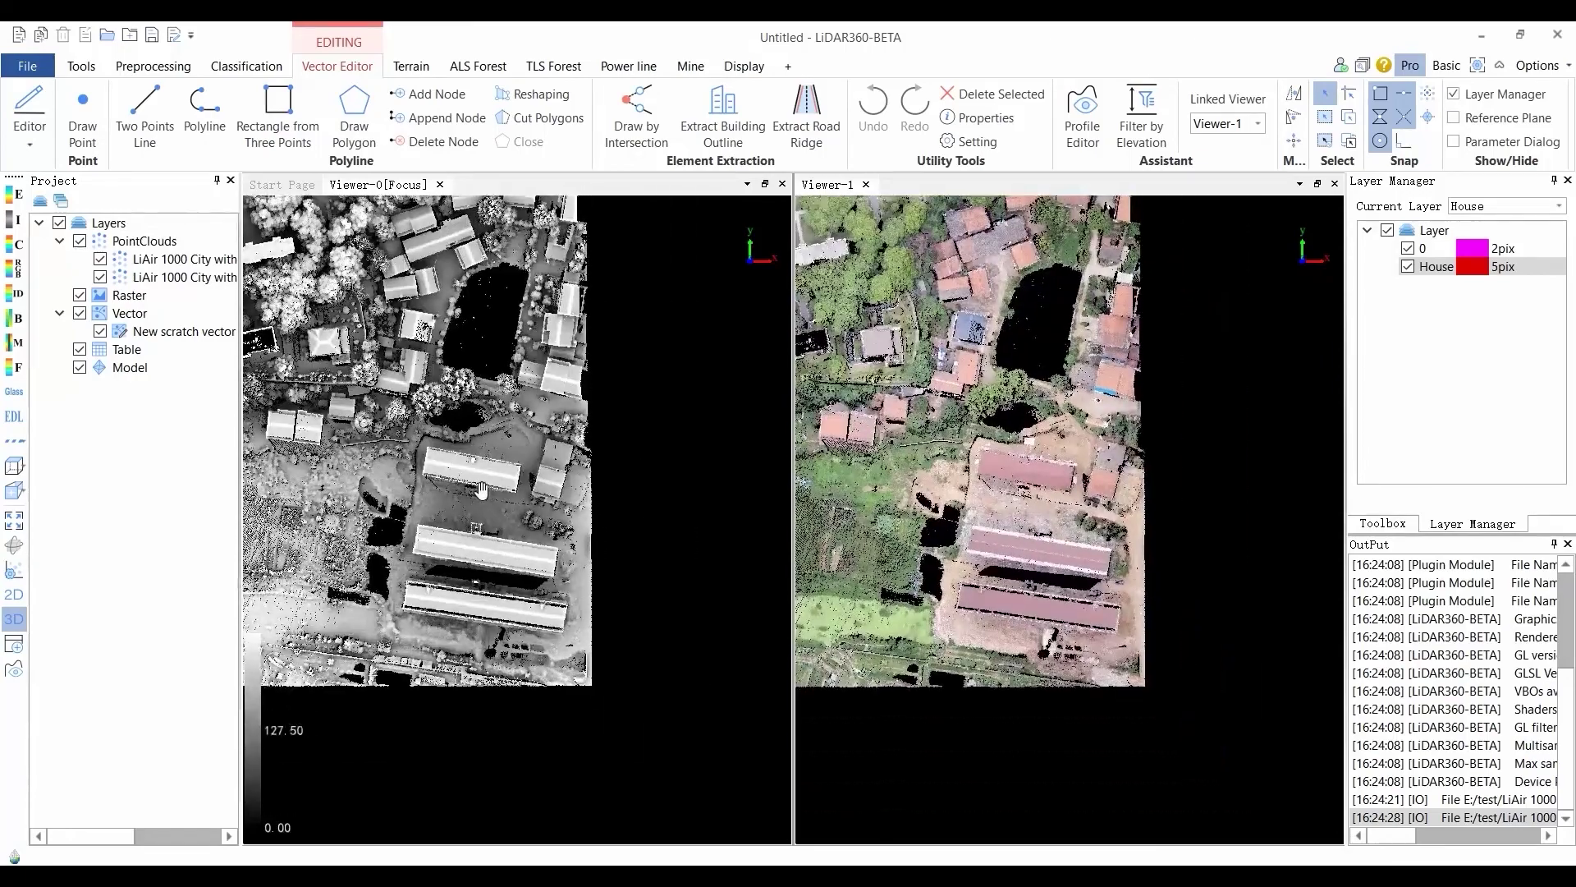
pyautogui.scroll(3, 482, 490)
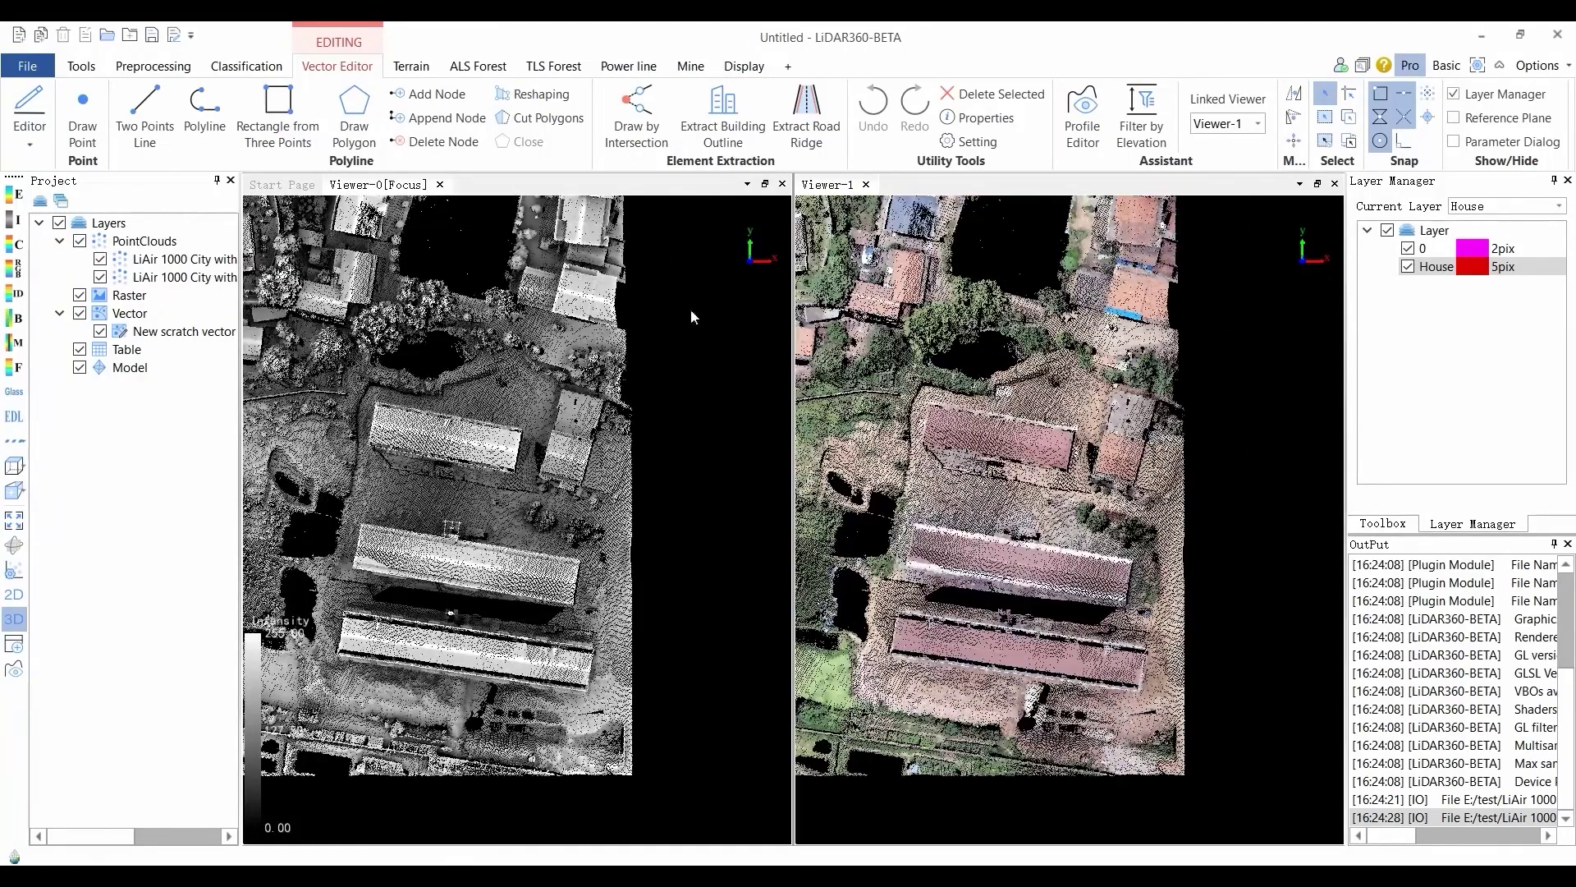
pyautogui.click(1137, 123)
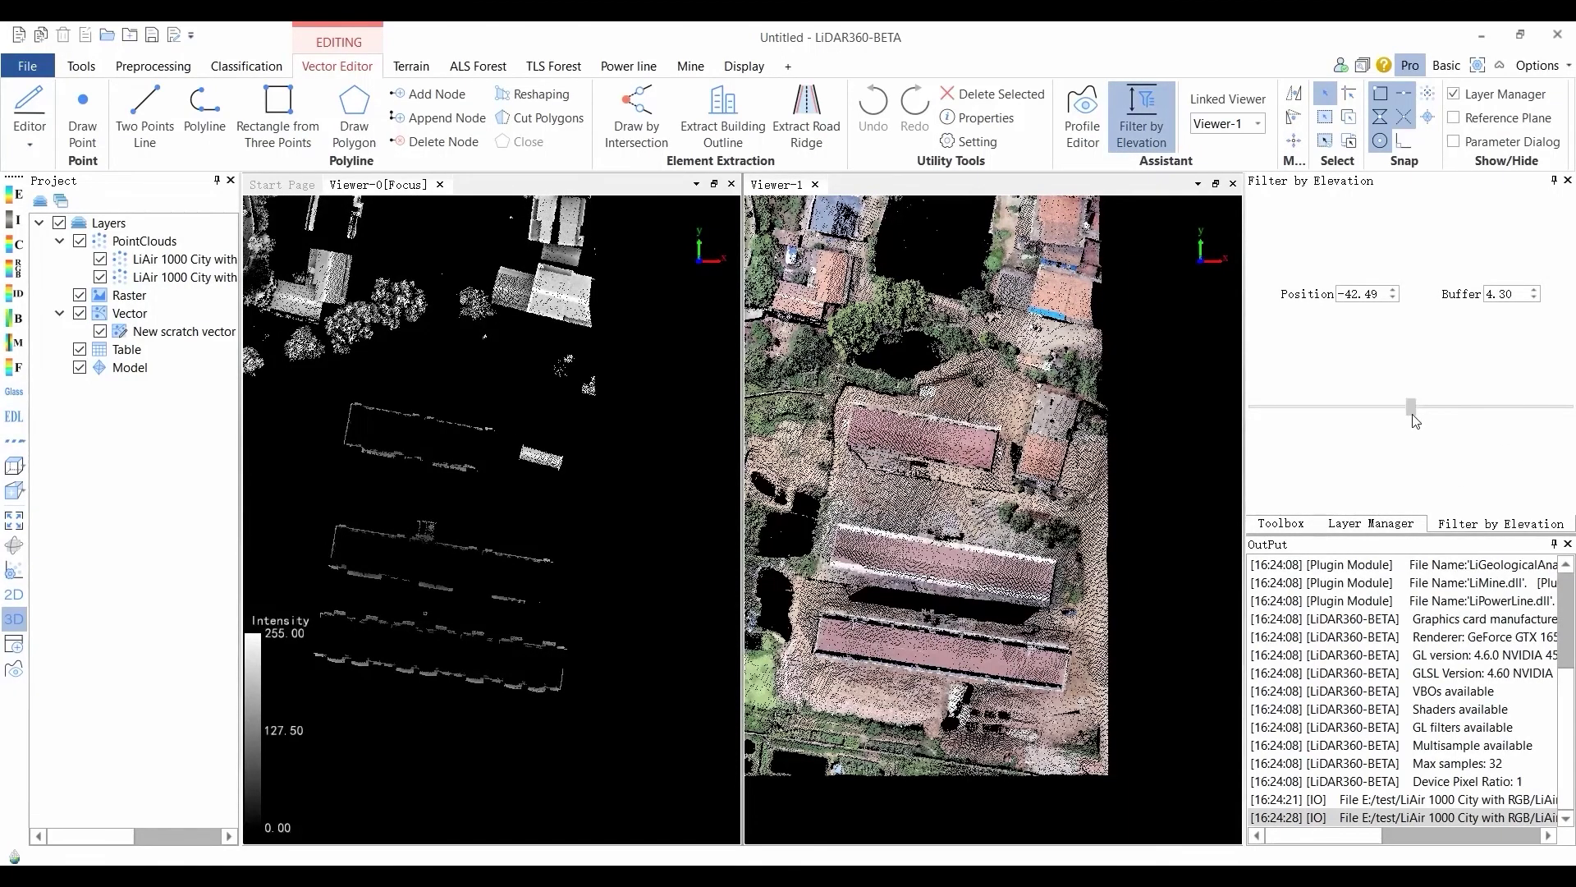
pyautogui.moveTo(1416, 421); pyautogui.dragTo(1458, 434)
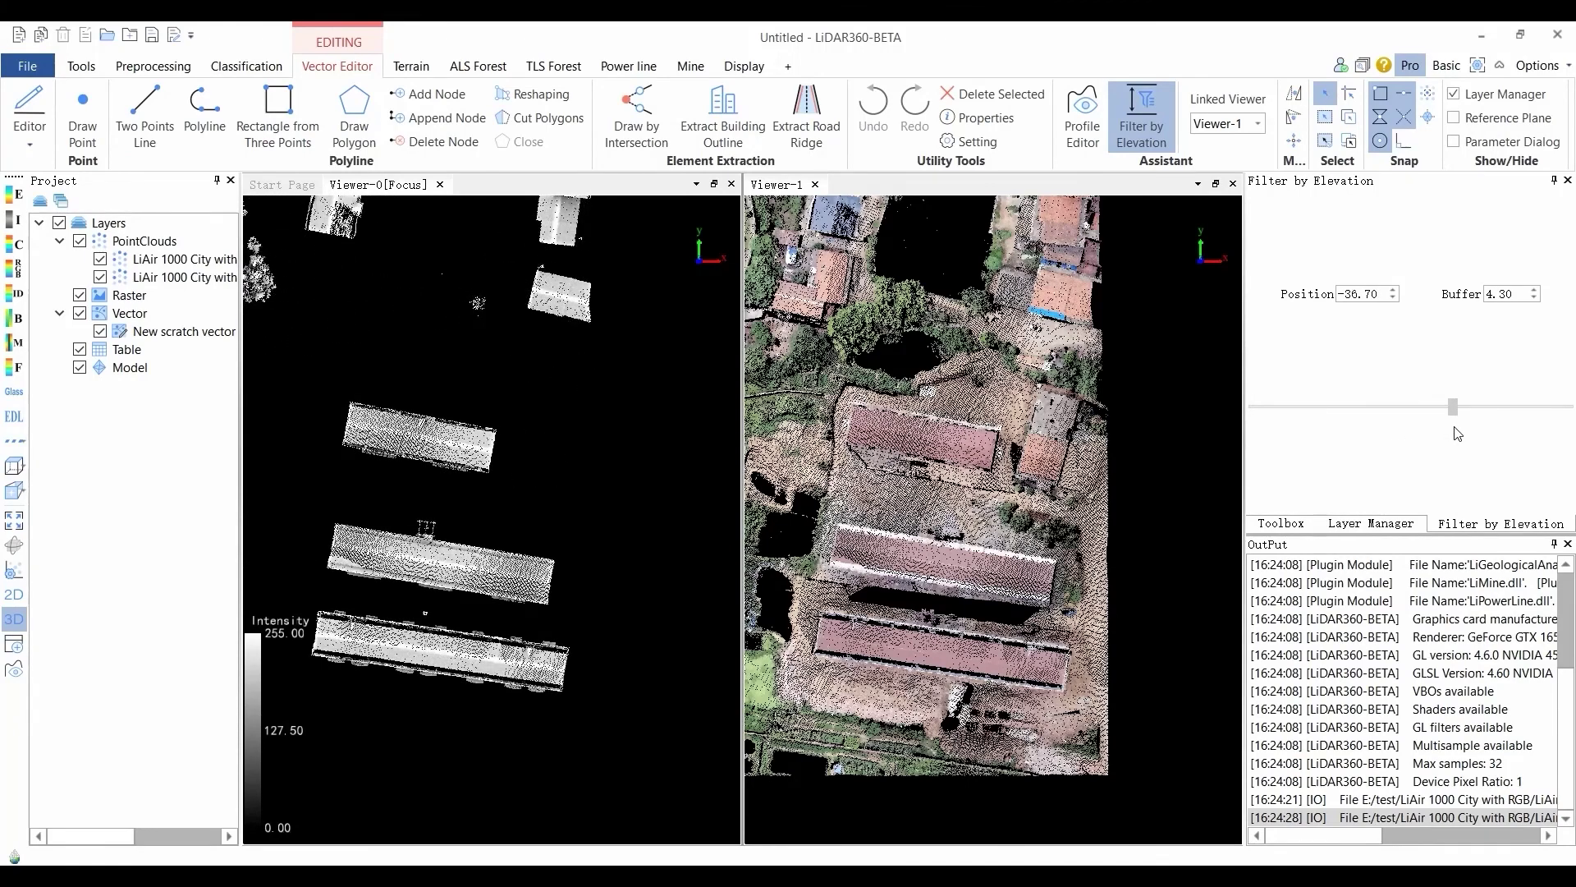
# Outline the northernmost of the three long roofs with a three-point rectangle, using Middle z as the reference plane's height source.
pyautogui.moveTo(494, 637); pyautogui.dragTo(553, 651, button='middle')
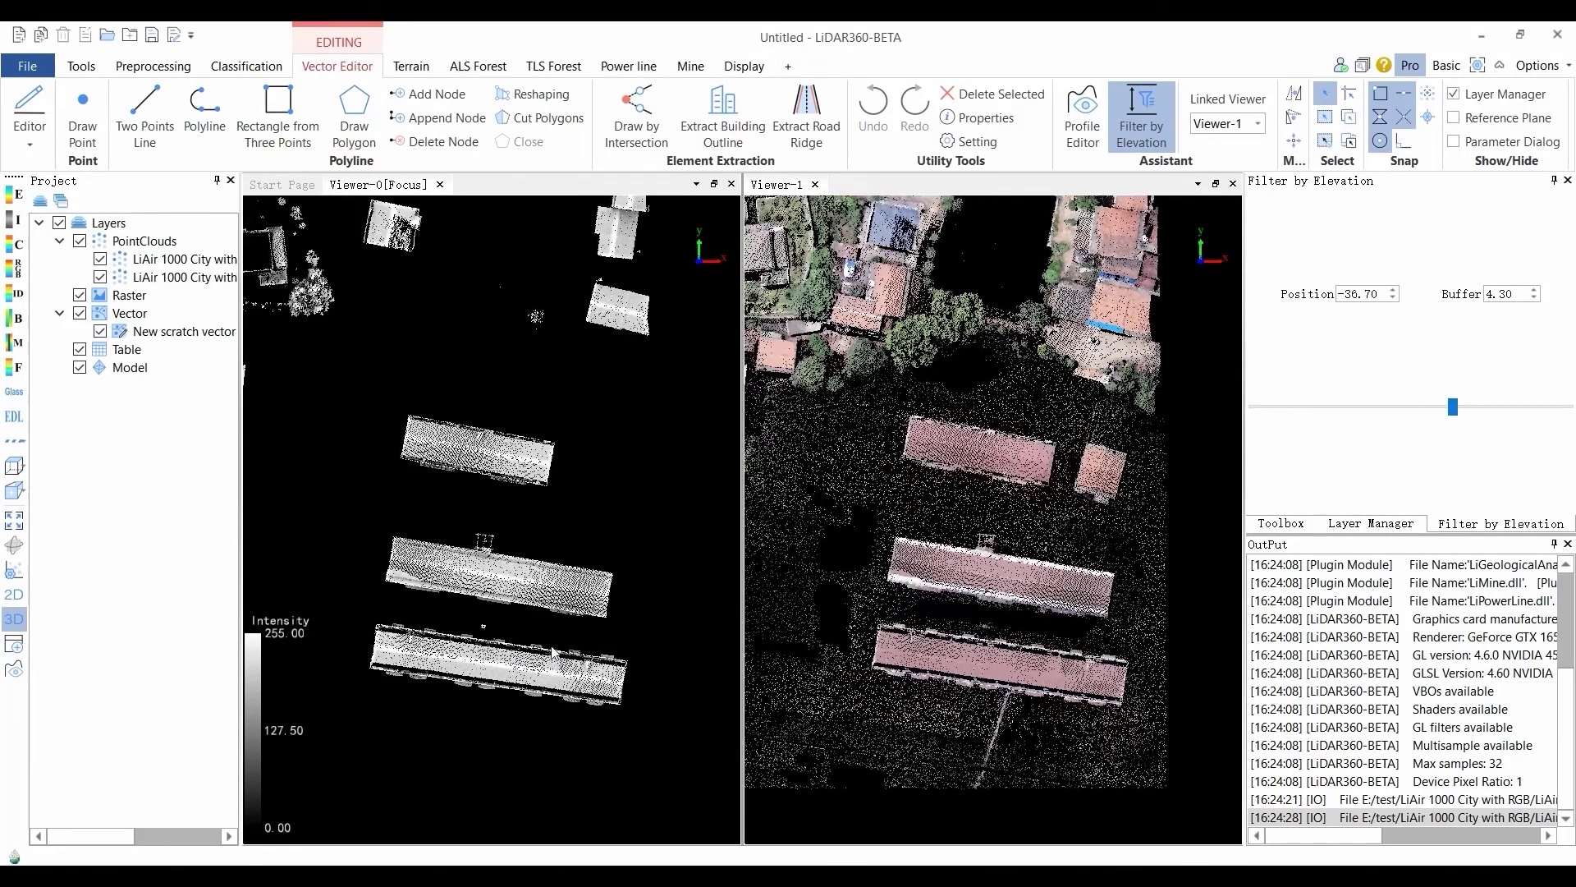
pyautogui.moveTo(532, 567); pyautogui.dragTo(533, 551, button='middle')
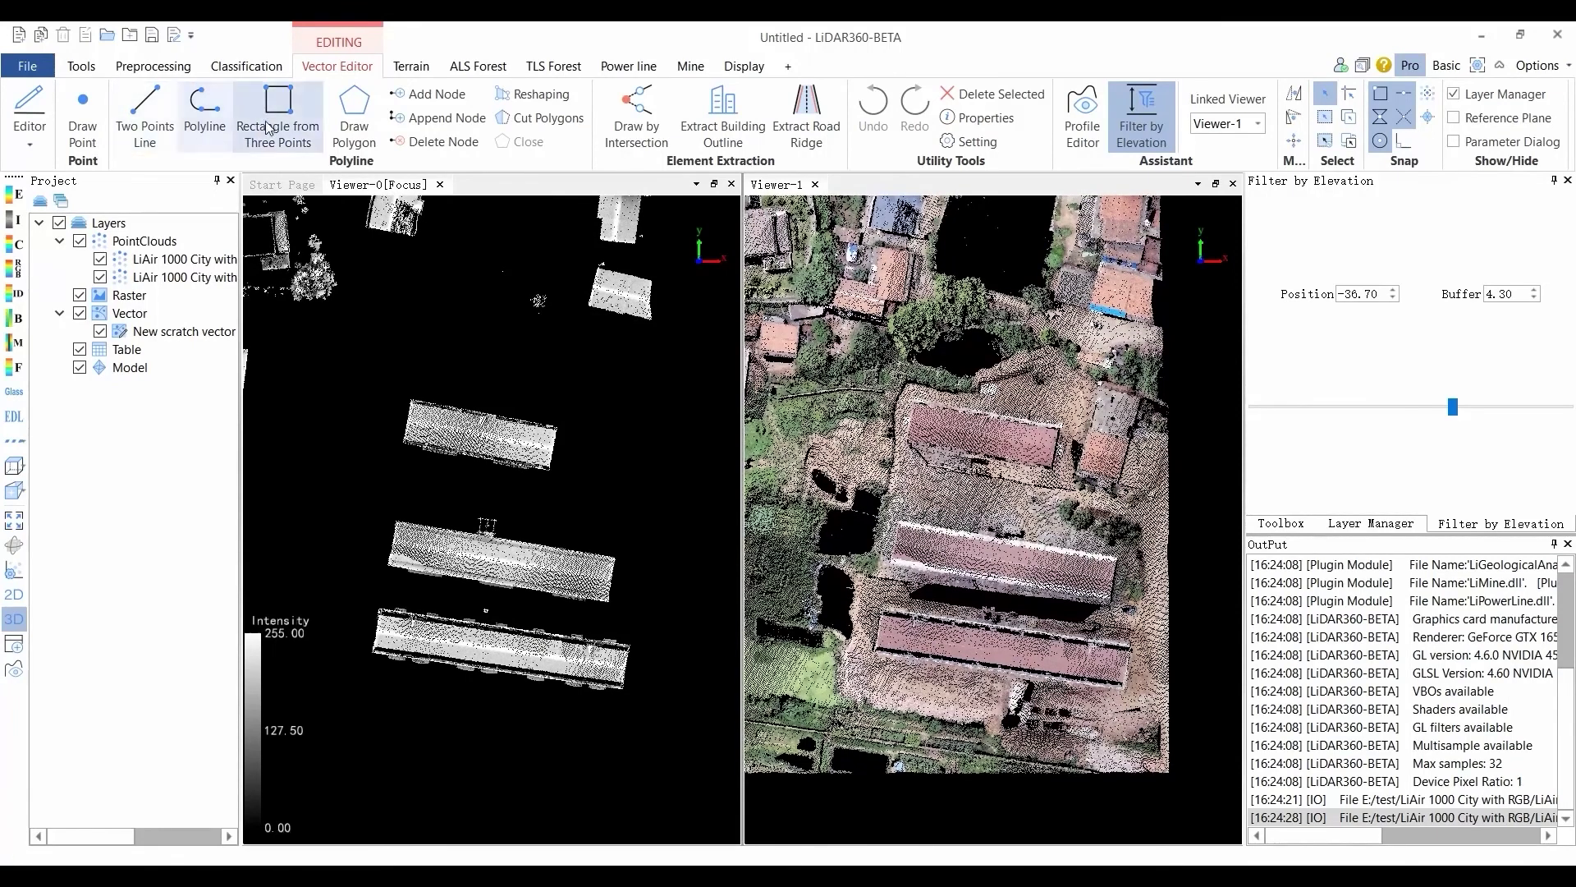
pyautogui.click(277, 119)
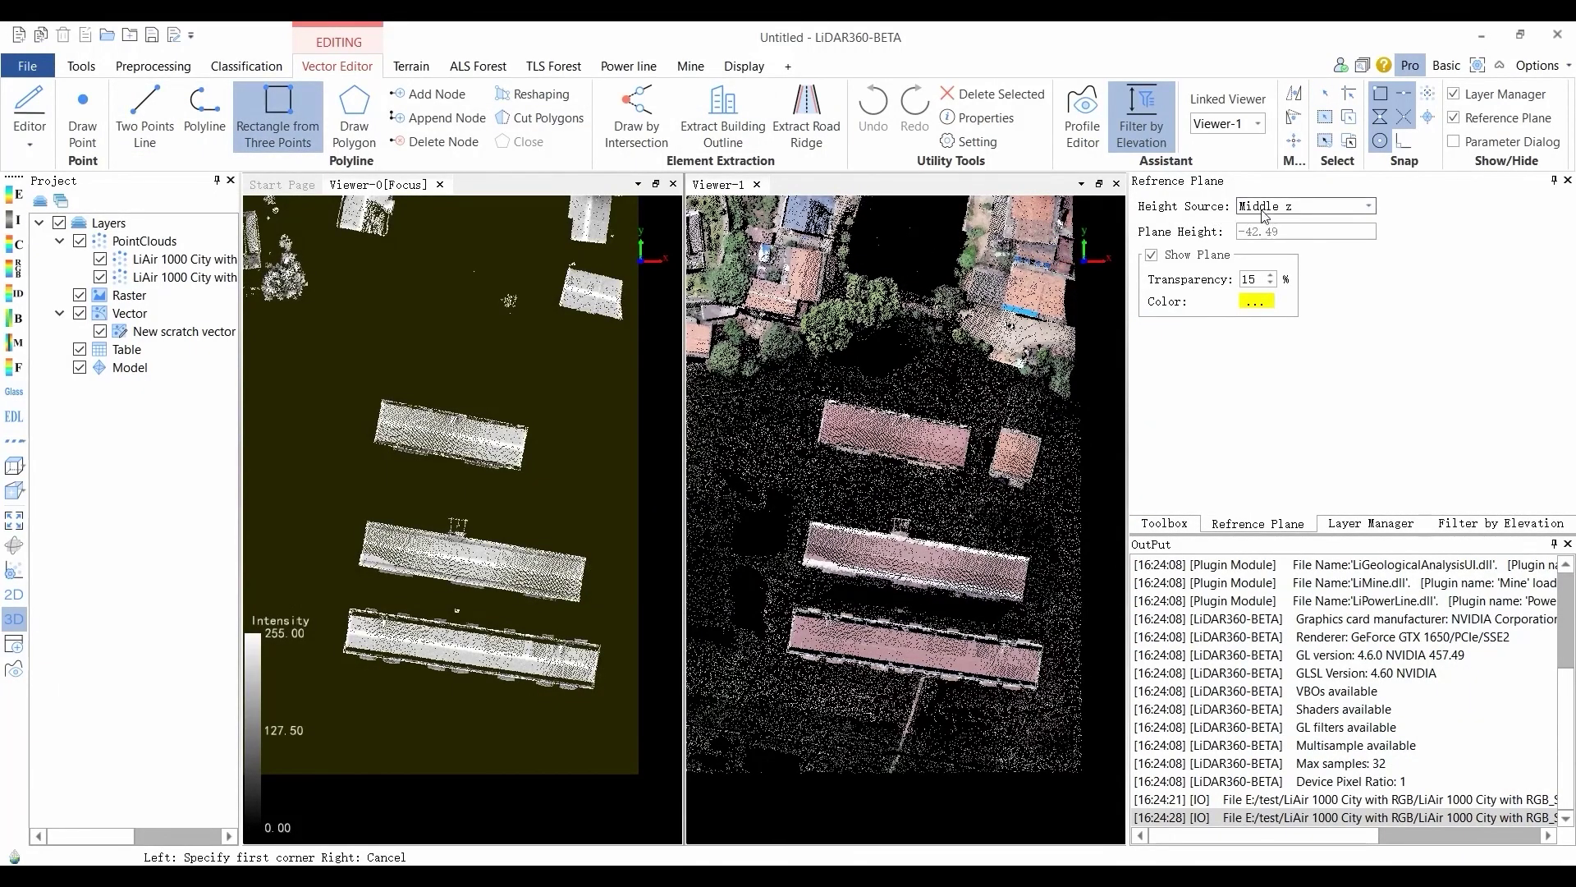
pyautogui.click(1367, 207)
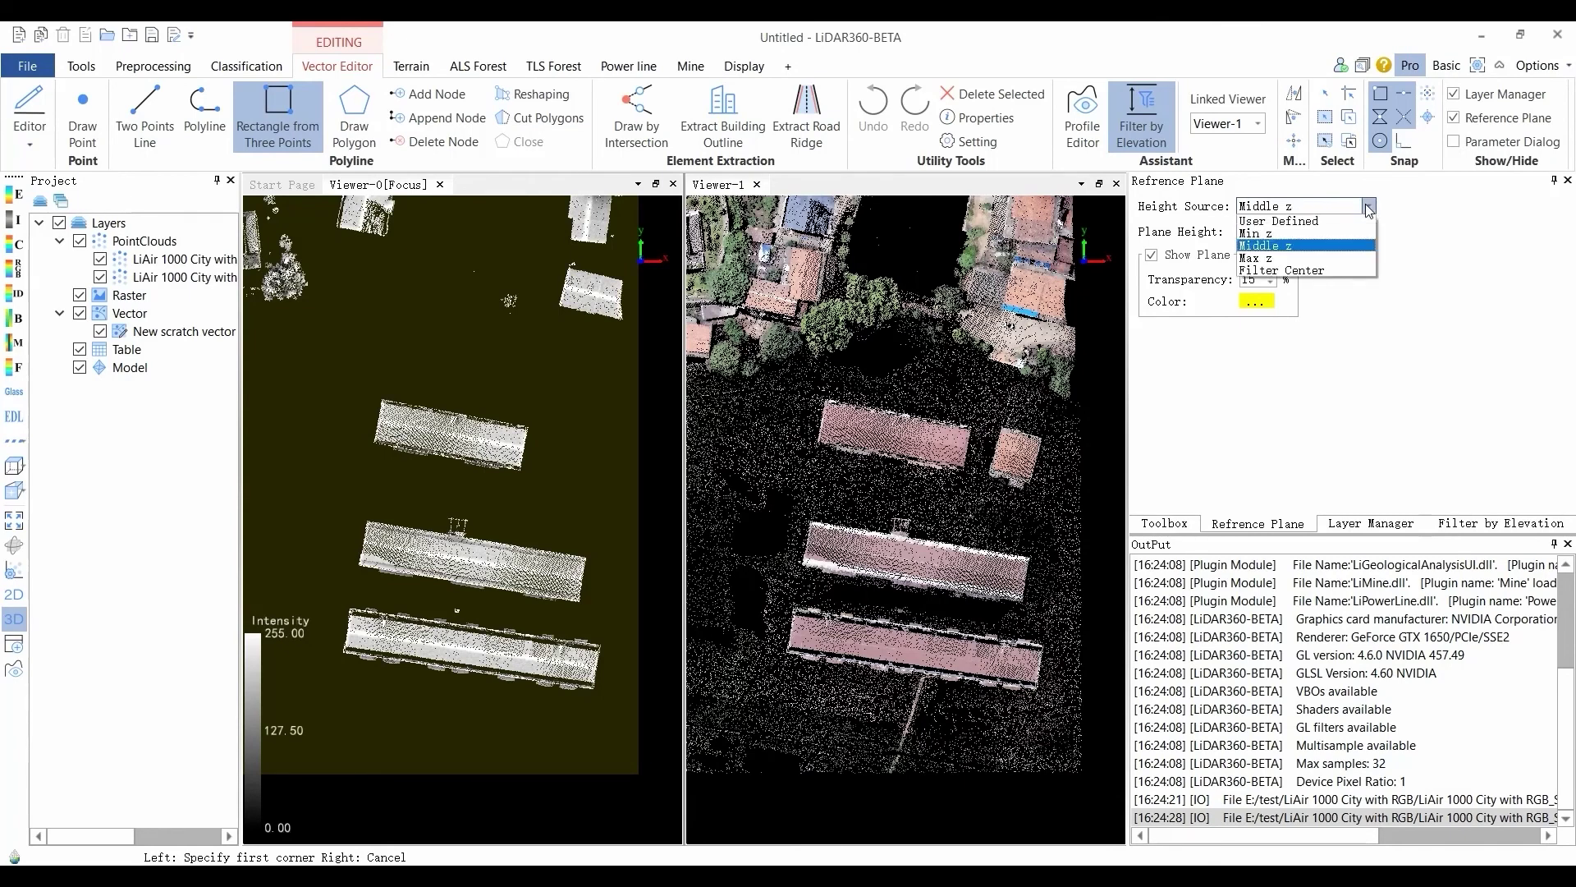
pyautogui.click(1269, 243)
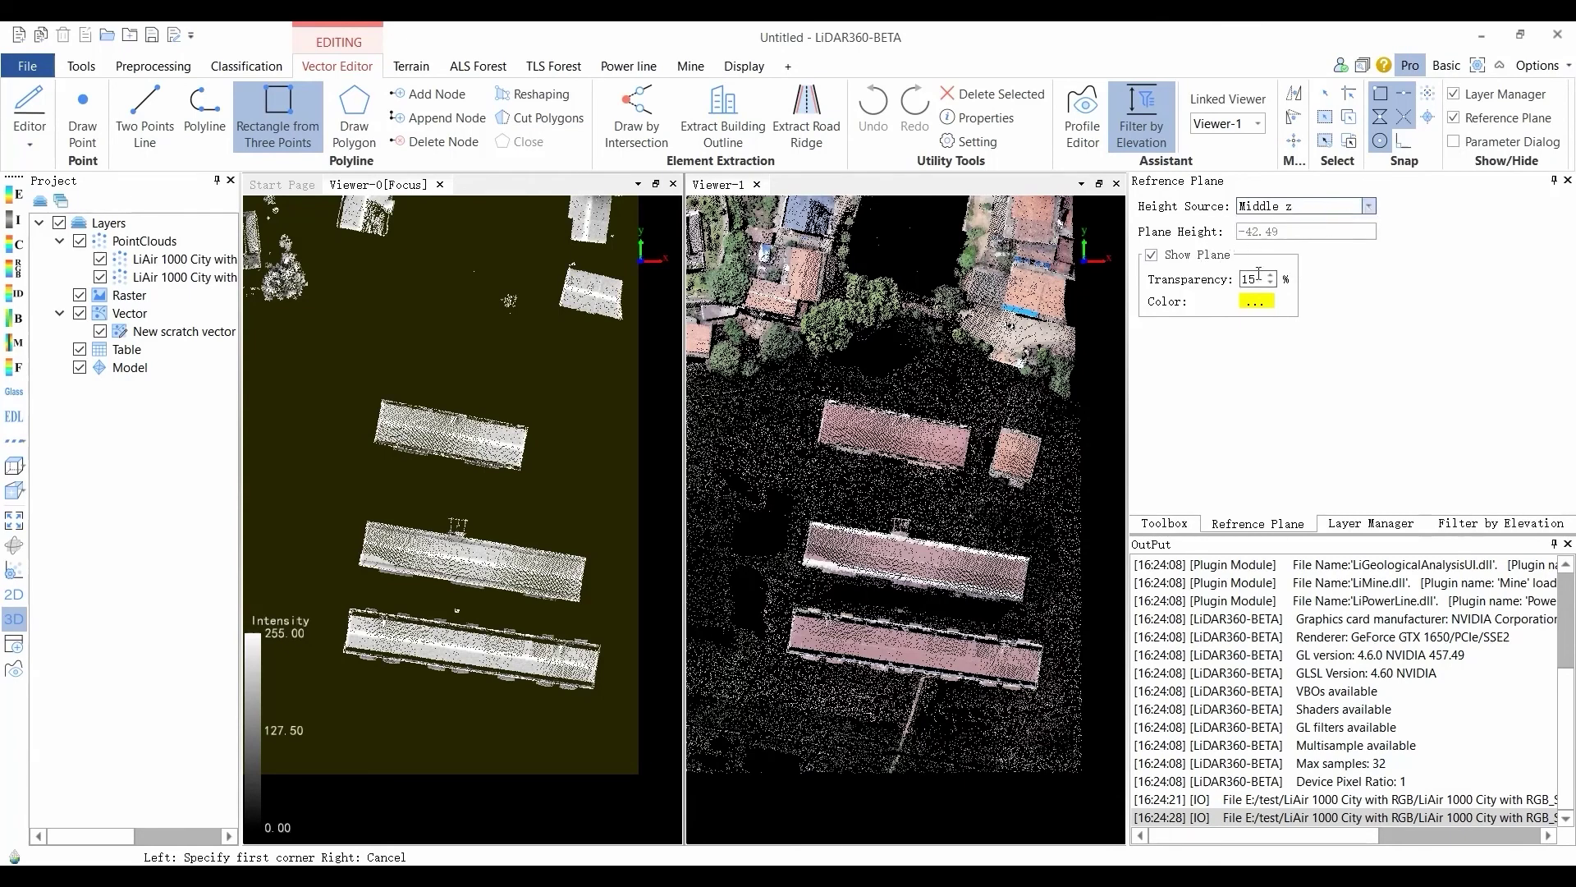
pyautogui.scroll(3, 383, 552)
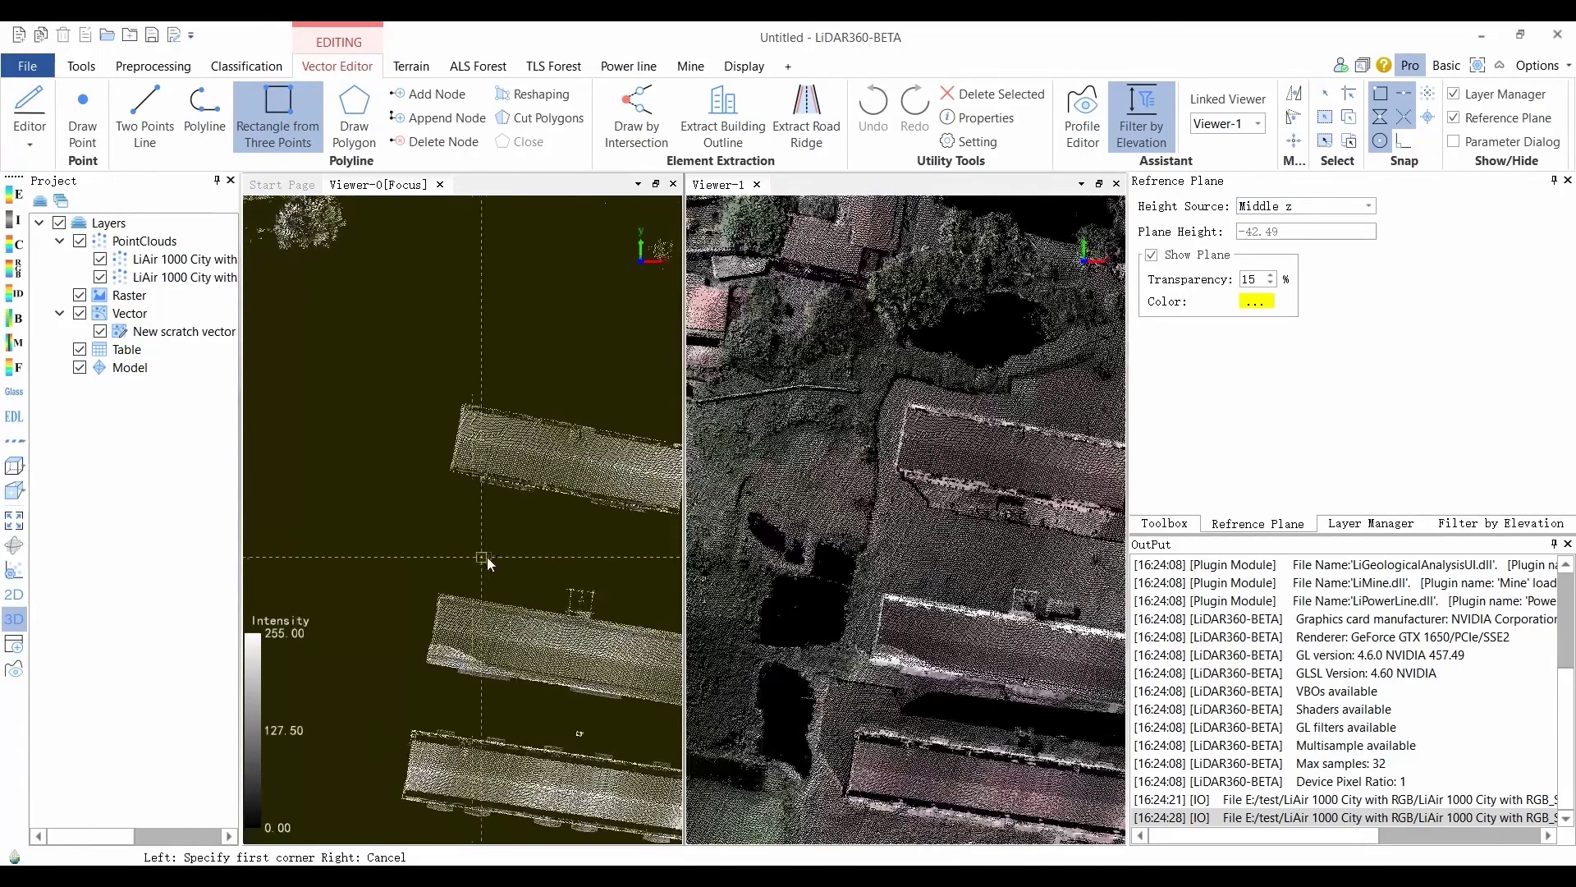
pyautogui.scroll(1, 383, 558)
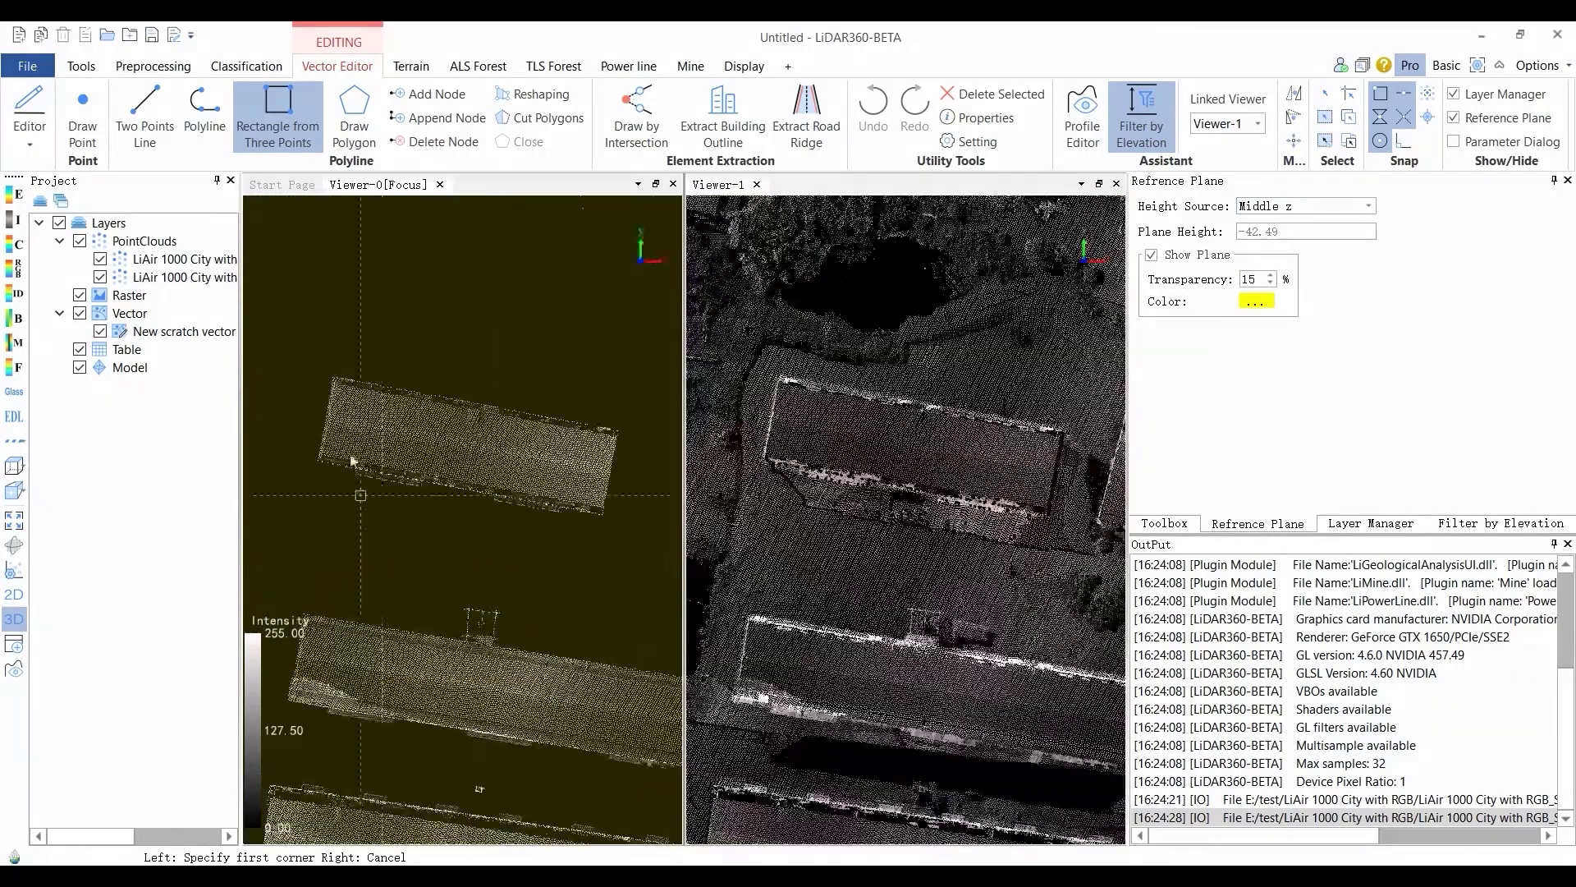
pyautogui.click(333, 379)
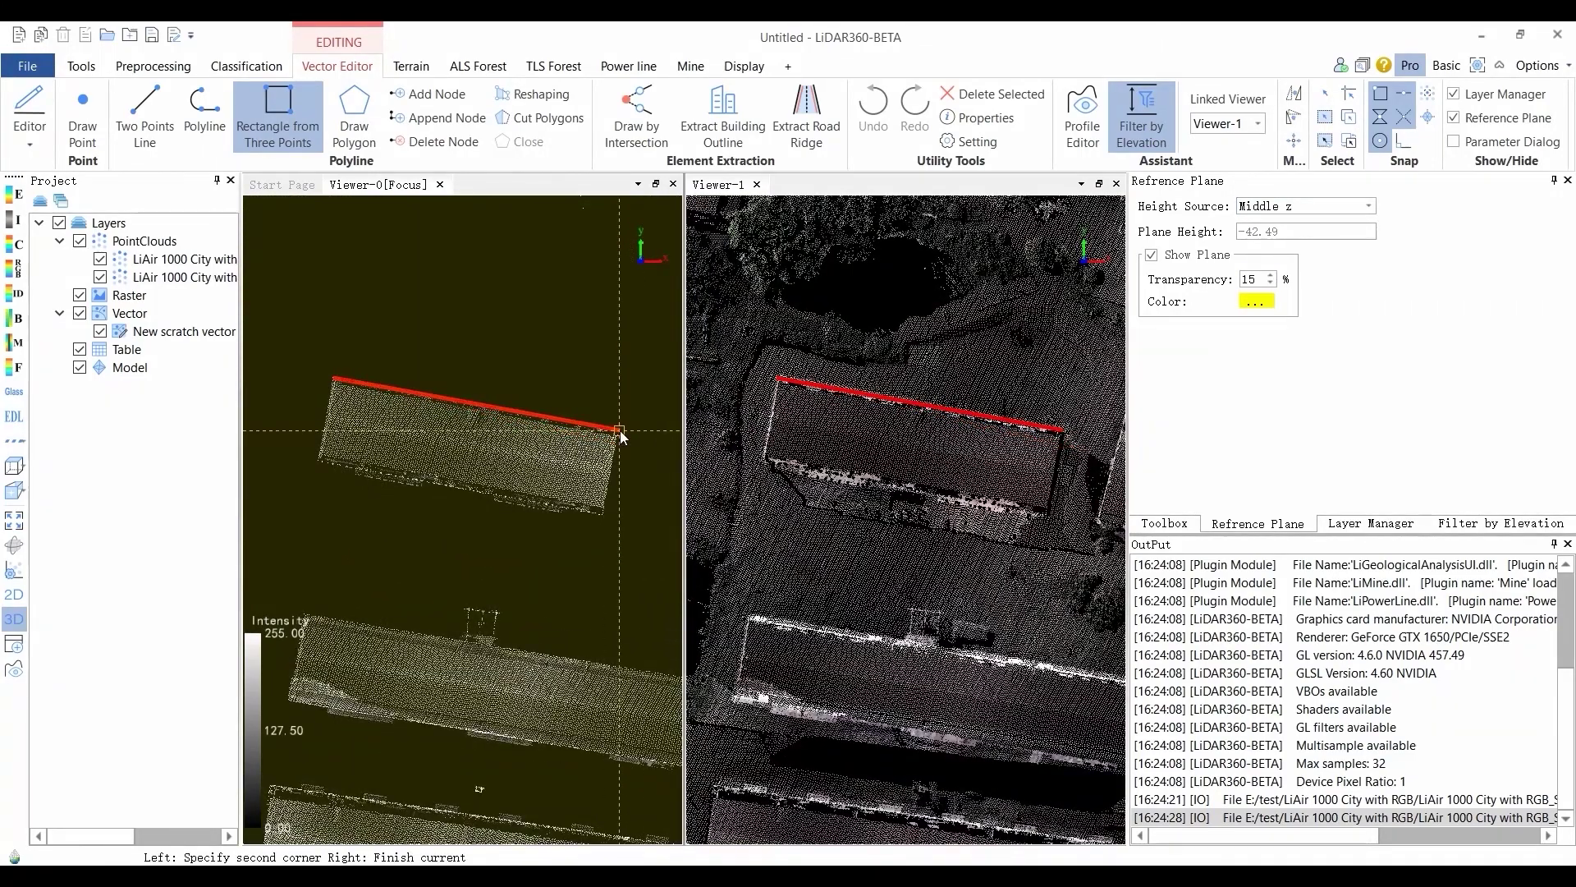
pyautogui.click(618, 430)
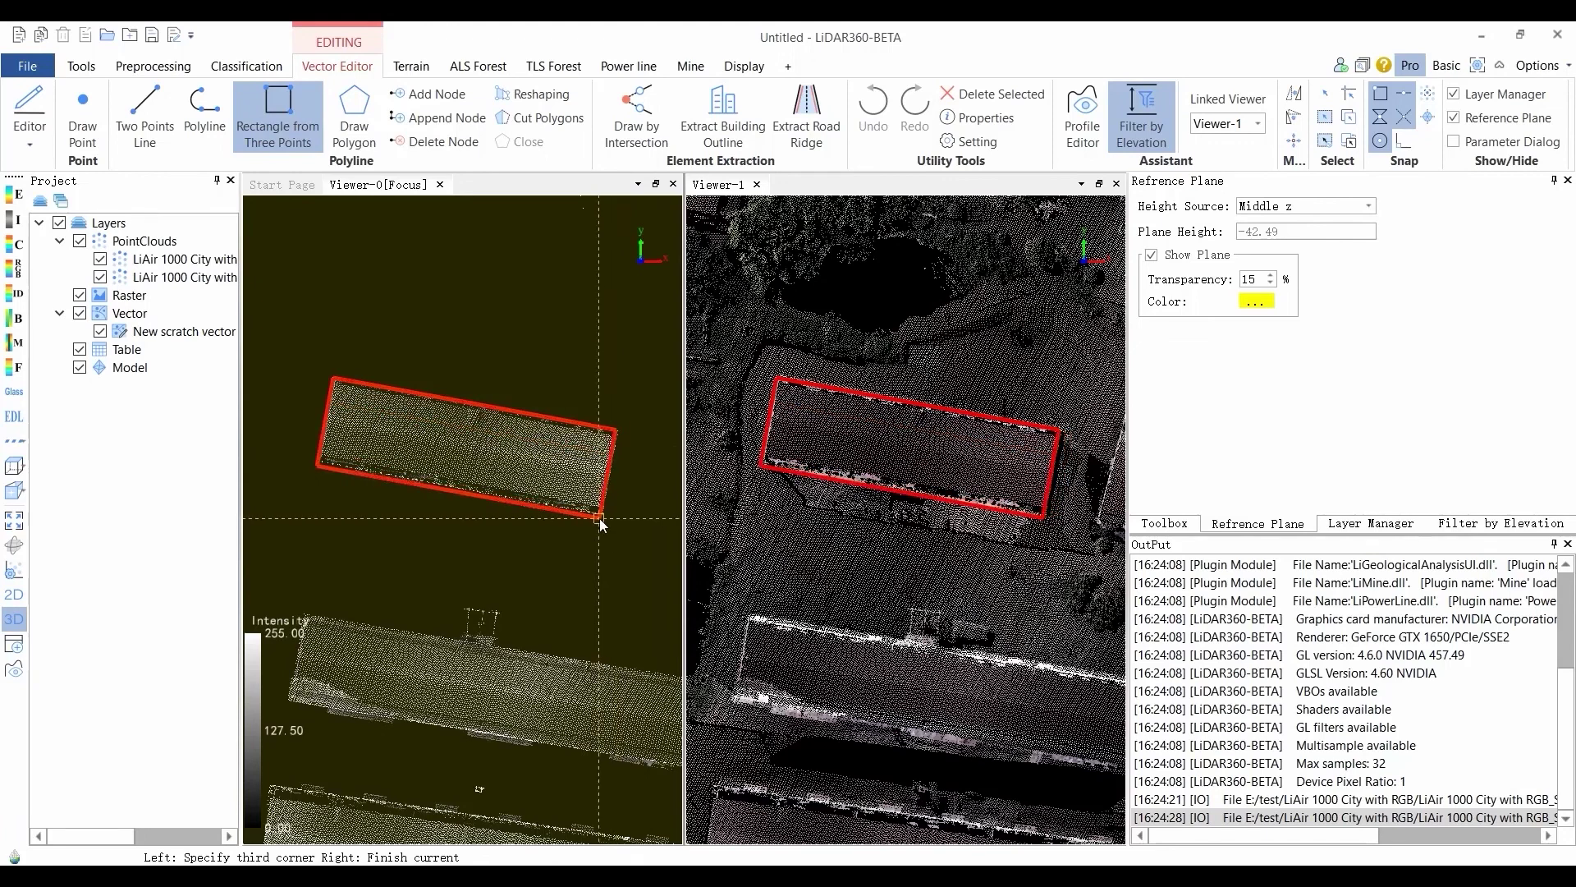
pyautogui.click(599, 514)
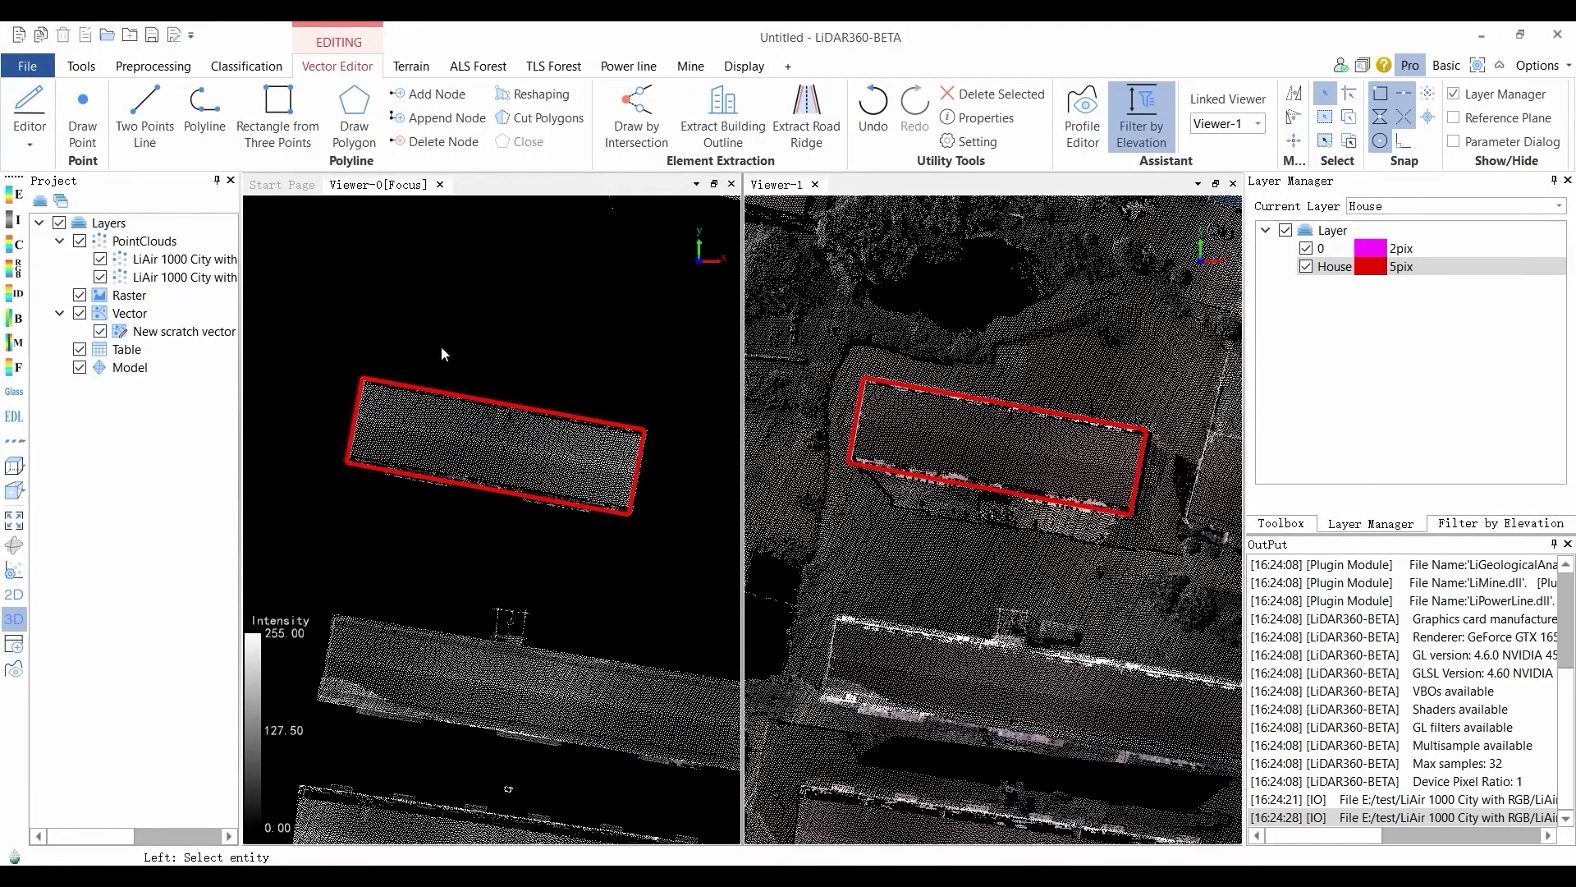
# Move the elevation filter to position -26.48 to isolate the roof of the large building beside the plaza in the northeast.
pyautogui.scroll(-2, 435, 361)
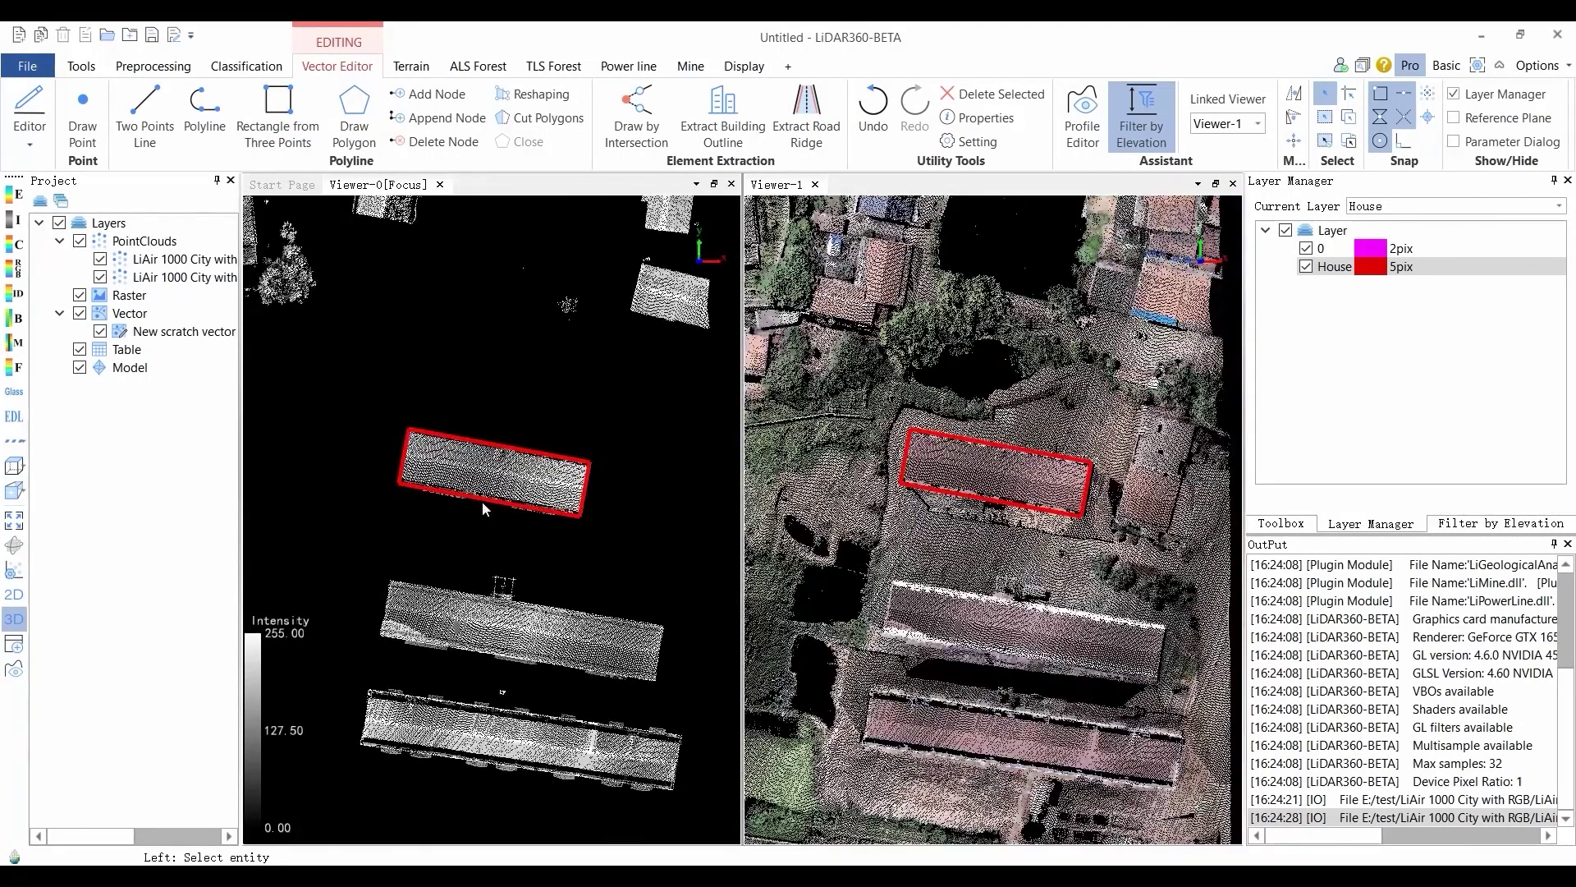
pyautogui.scroll(-3, 481, 501)
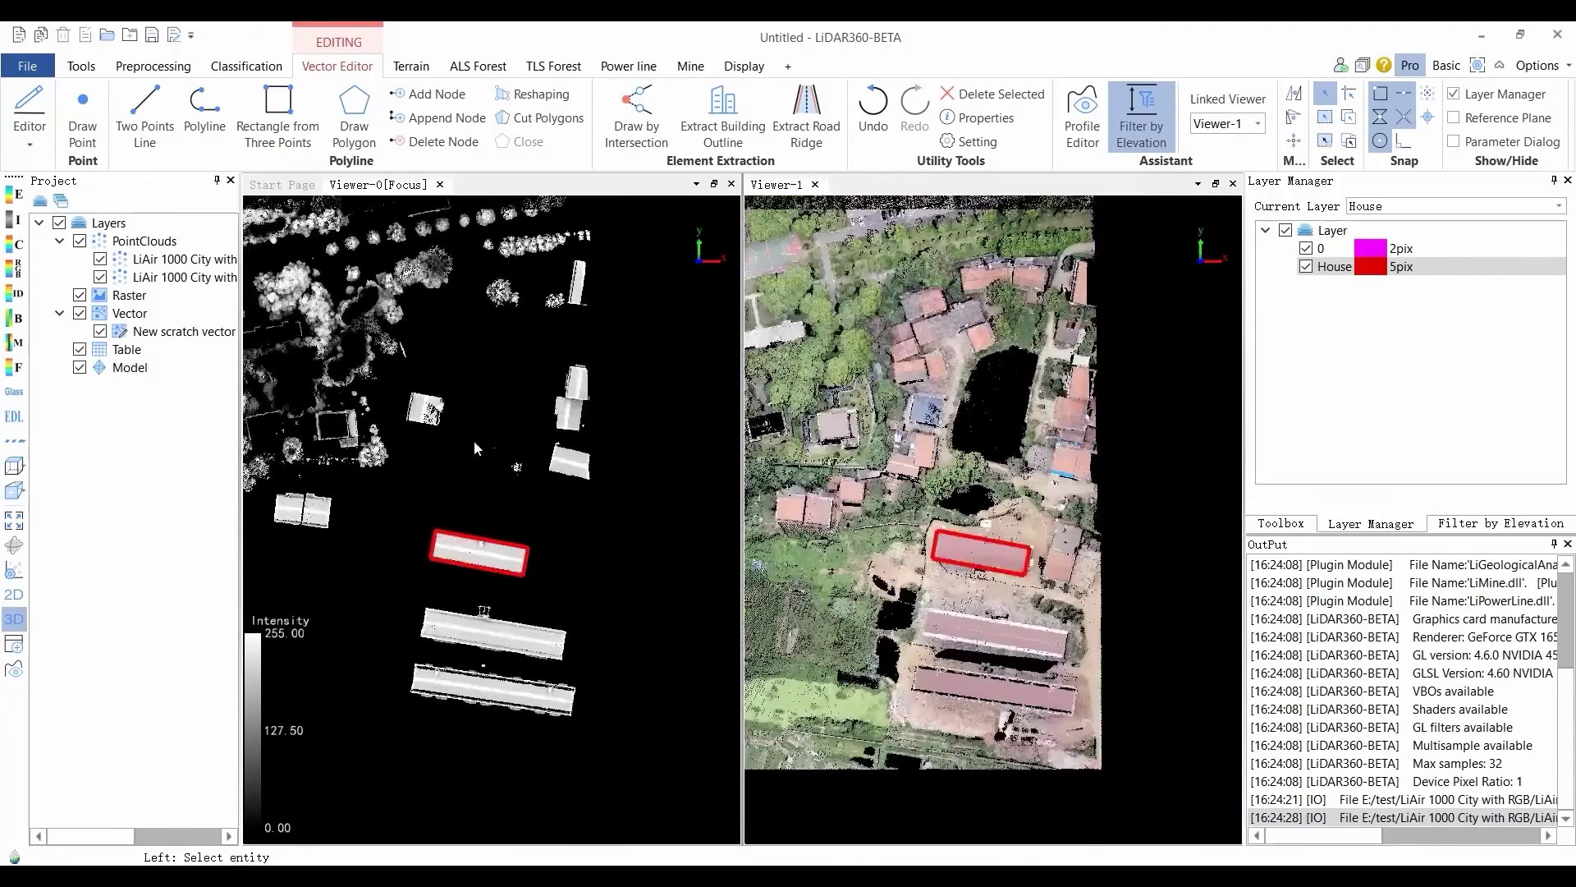
pyautogui.scroll(-2, 497, 263)
pyautogui.moveTo(498, 259); pyautogui.dragTo(550, 457, button='middle')
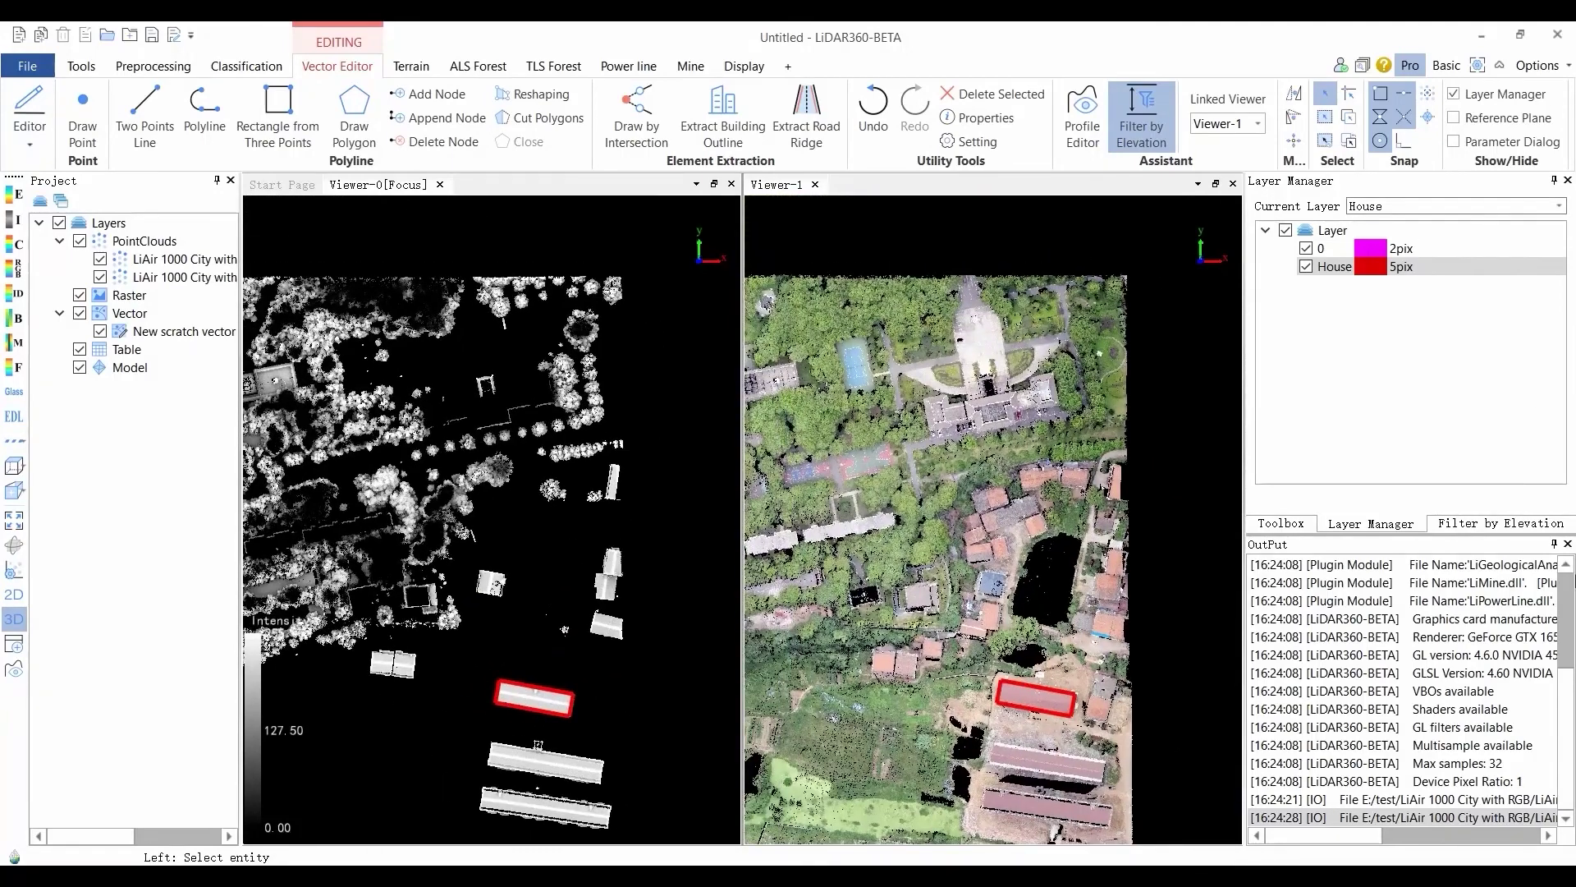
pyautogui.click(1496, 524)
pyautogui.moveTo(1451, 417); pyautogui.dragTo(1527, 414)
pyautogui.scroll(10, 563, 468)
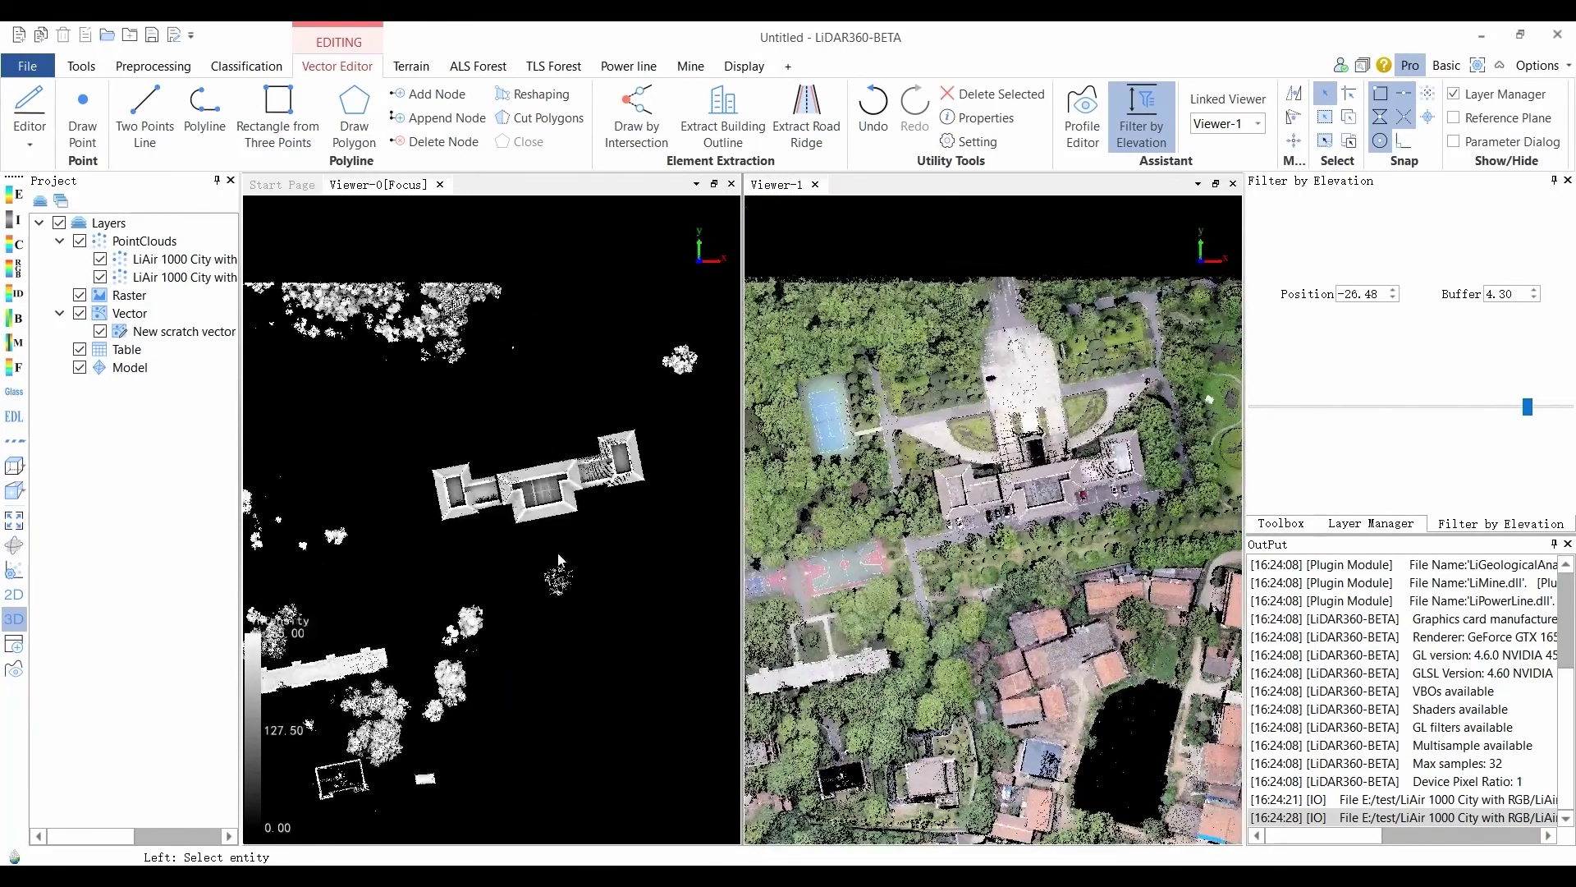
# Draw a closed polygon around the west wing of the large building beside the plaza, following its stepped roof corners.
pyautogui.scroll(4, 591, 573)
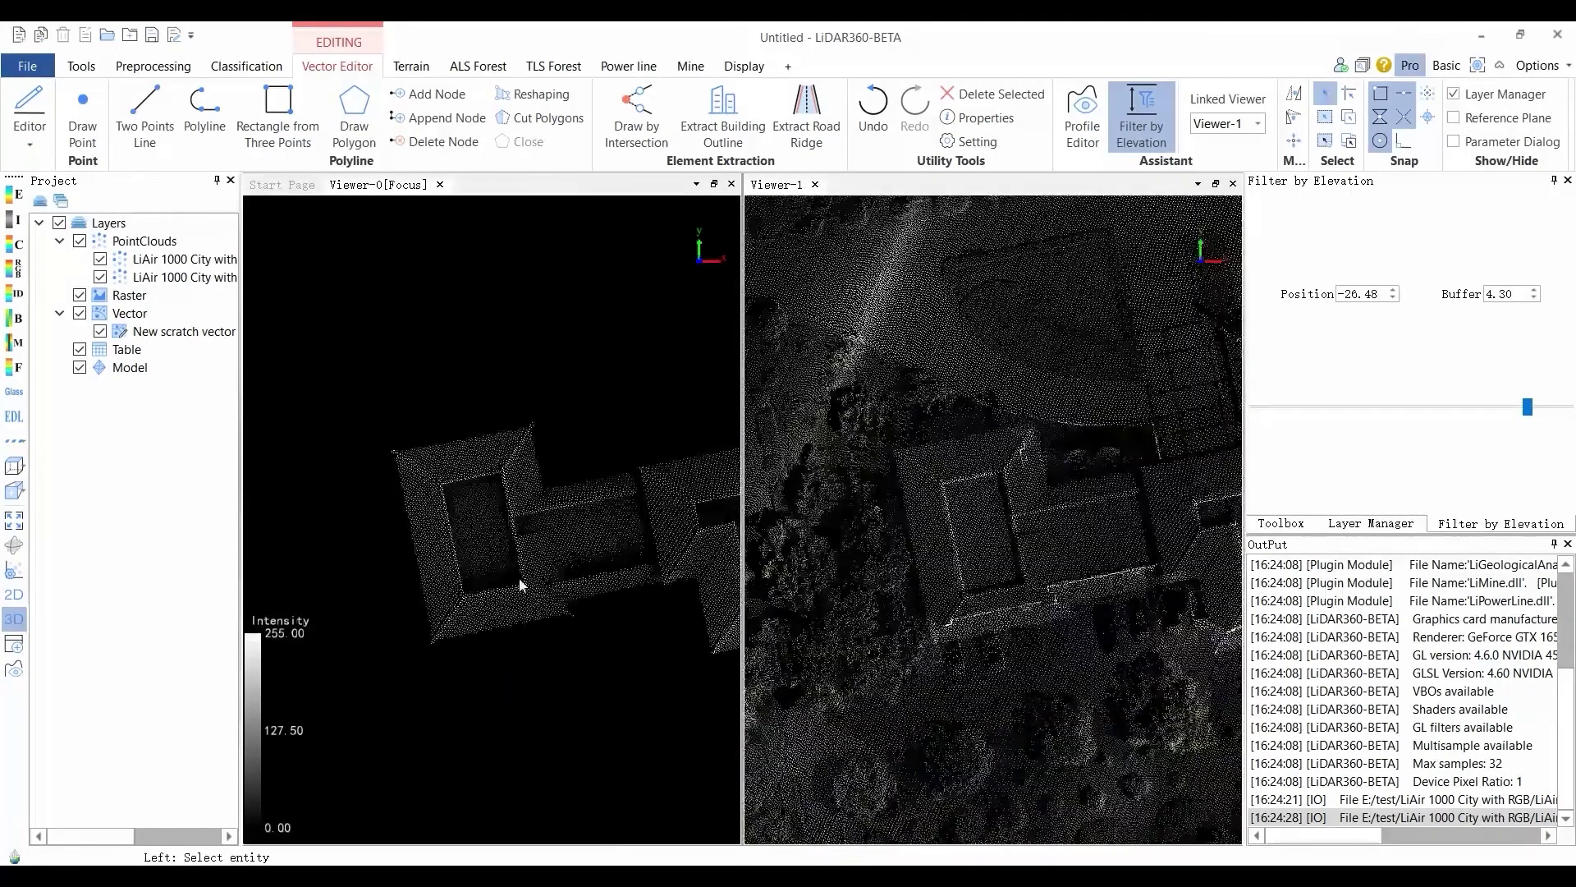
pyautogui.click(353, 123)
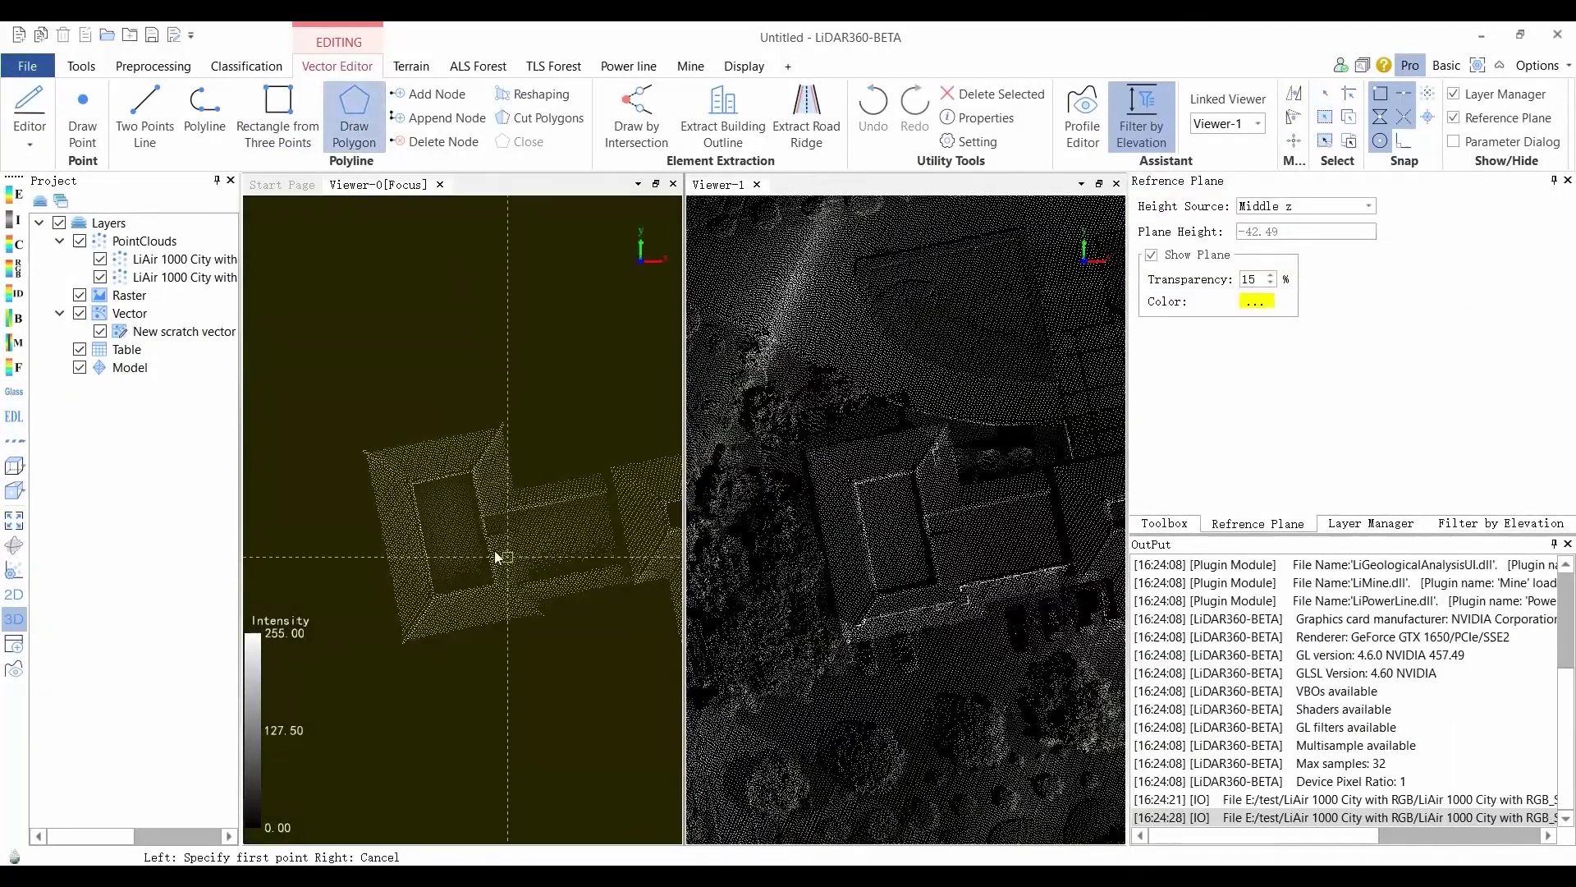
pyautogui.click(366, 452)
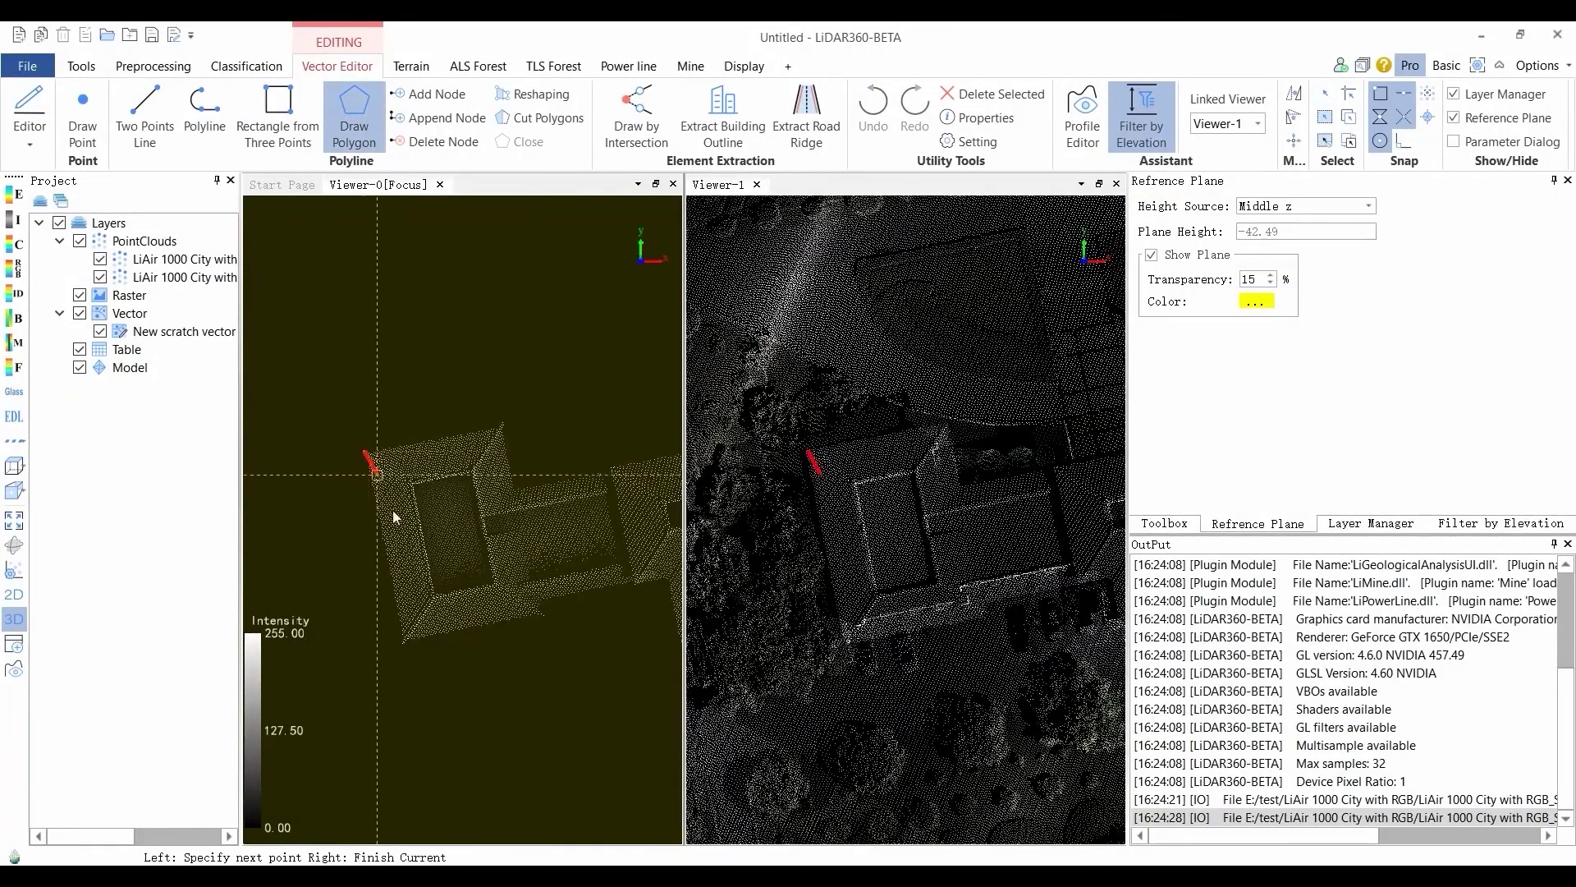
pyautogui.click(402, 642)
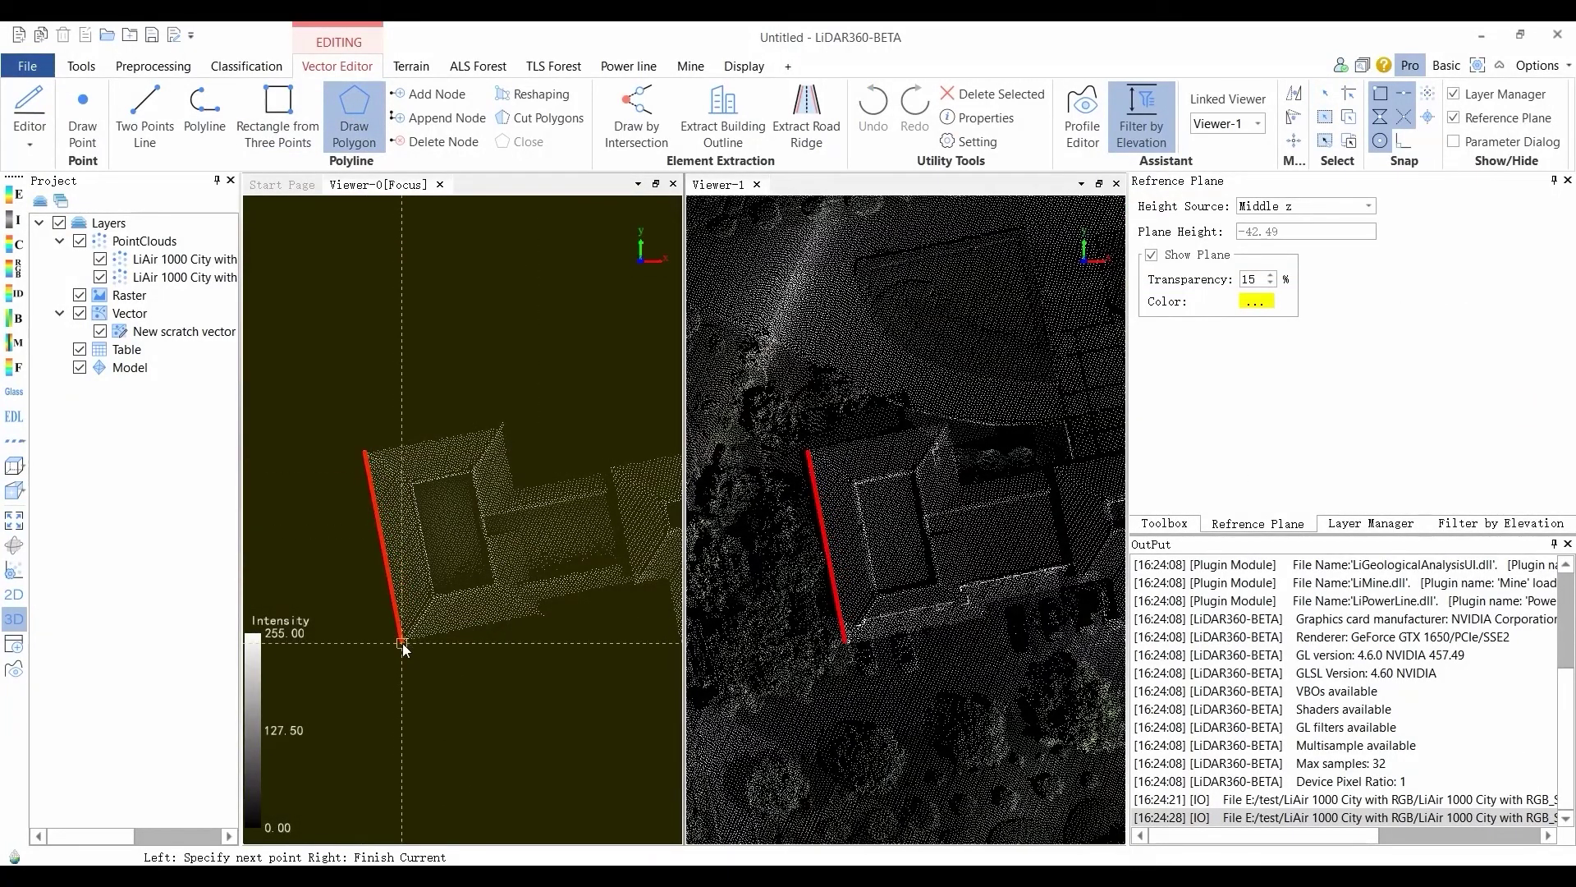
pyautogui.click(538, 604)
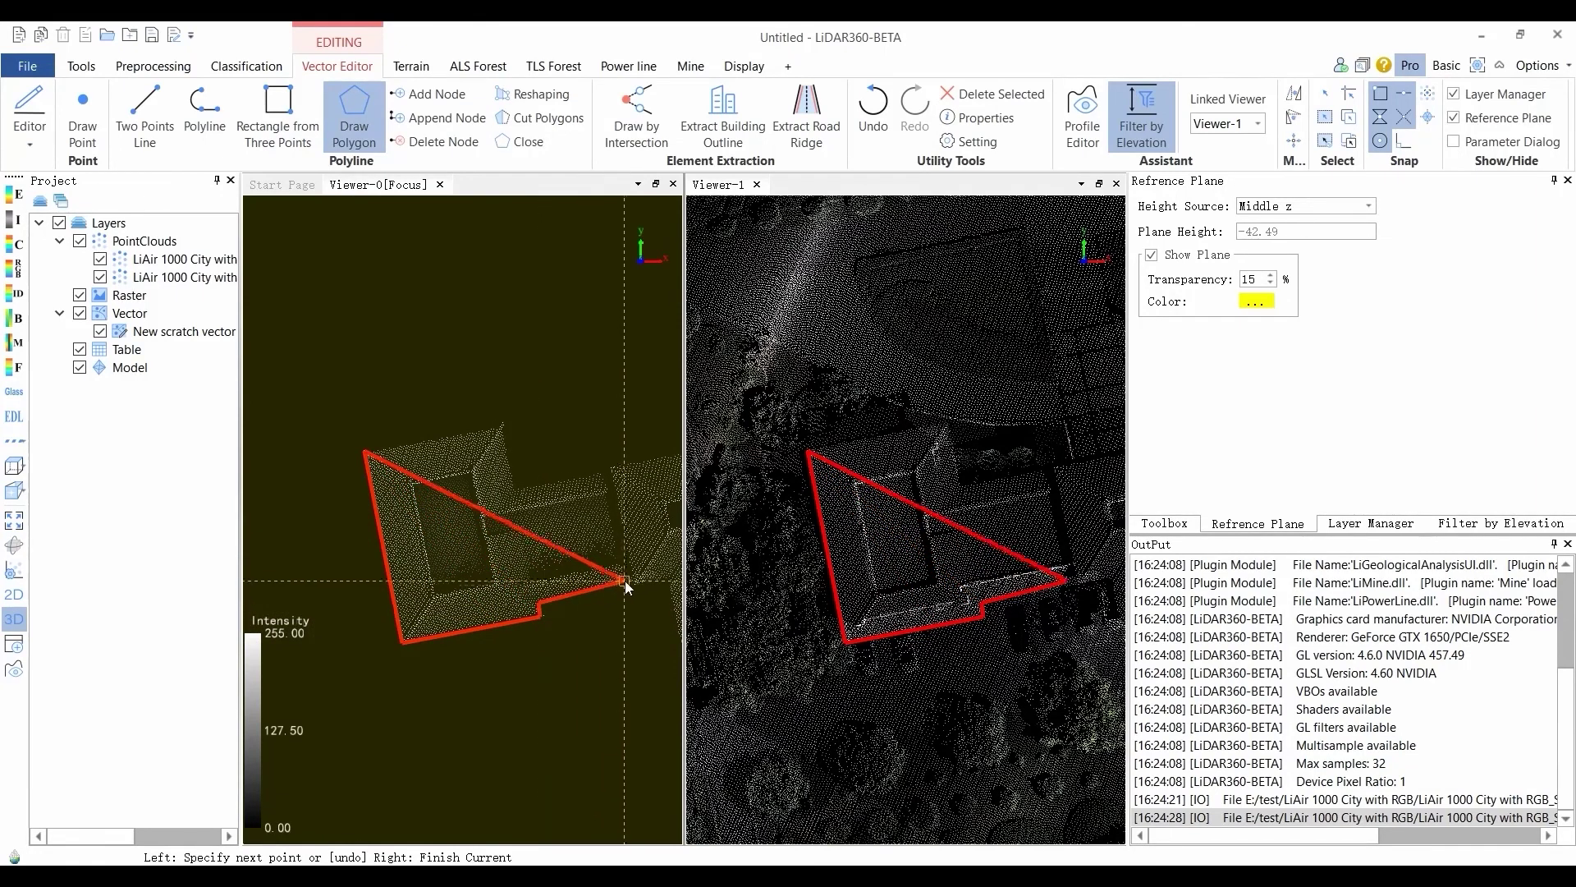
pyautogui.click(624, 586)
pyautogui.click(605, 469)
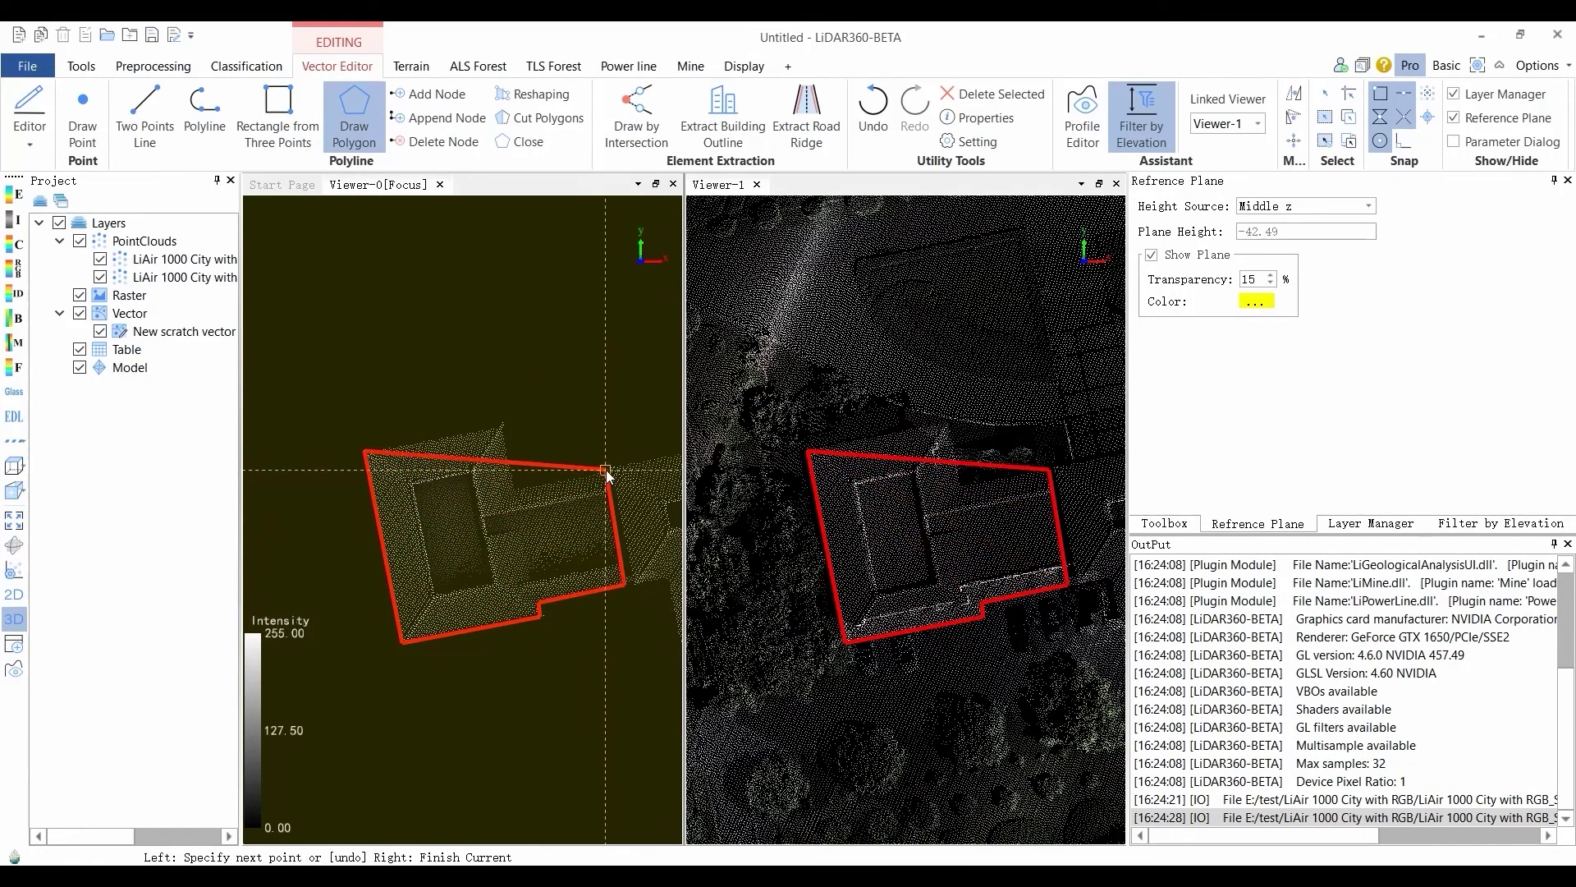
pyautogui.click(519, 484)
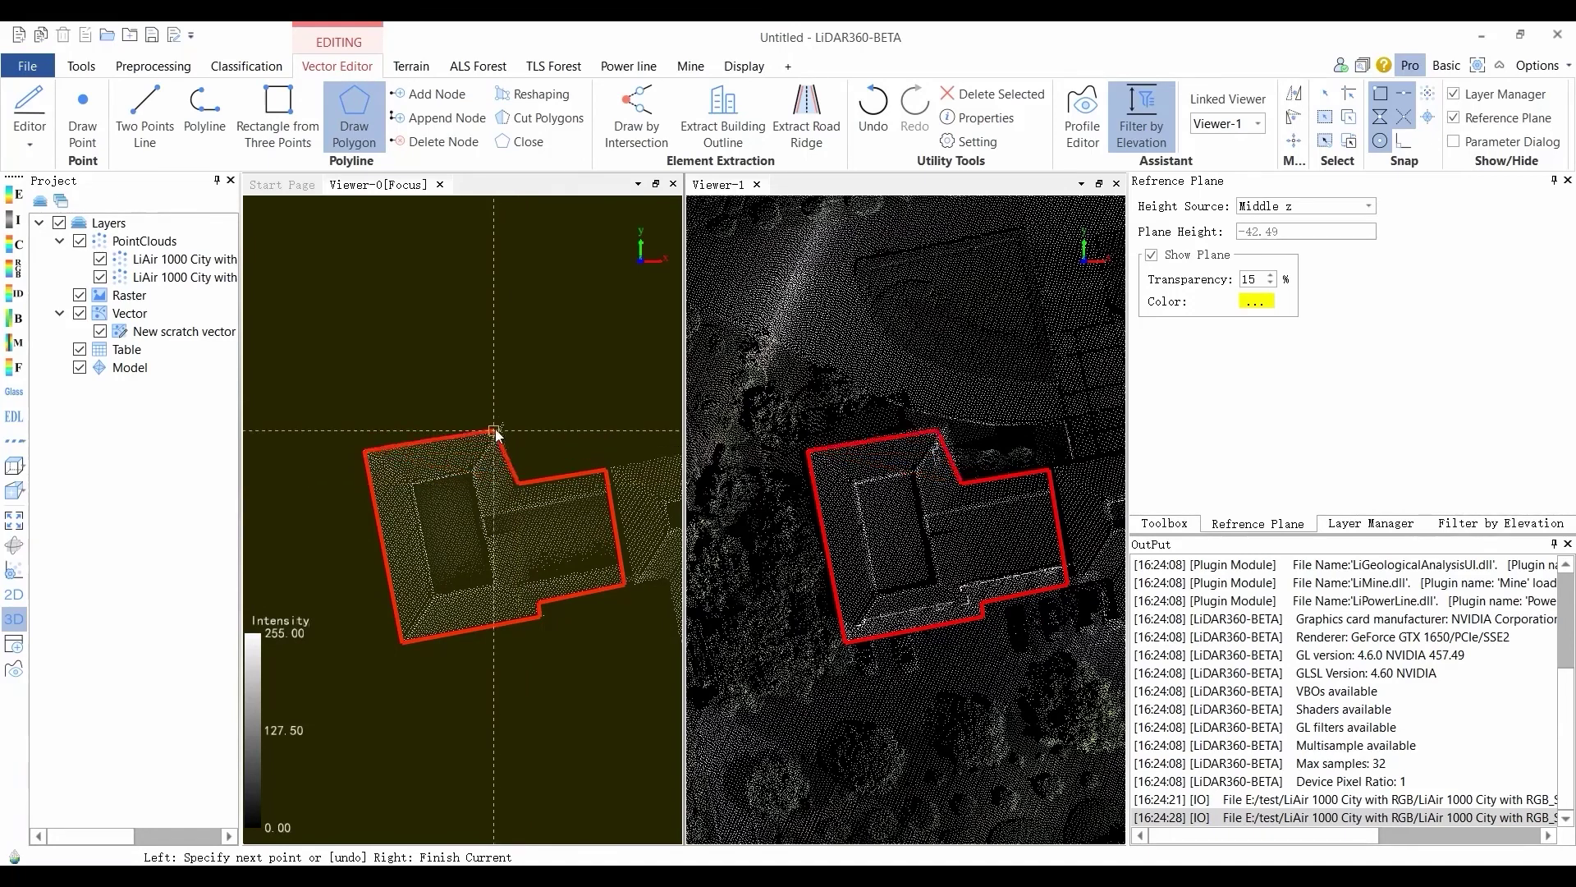
pyautogui.click(502, 425)
pyautogui.rightClick(518, 429)
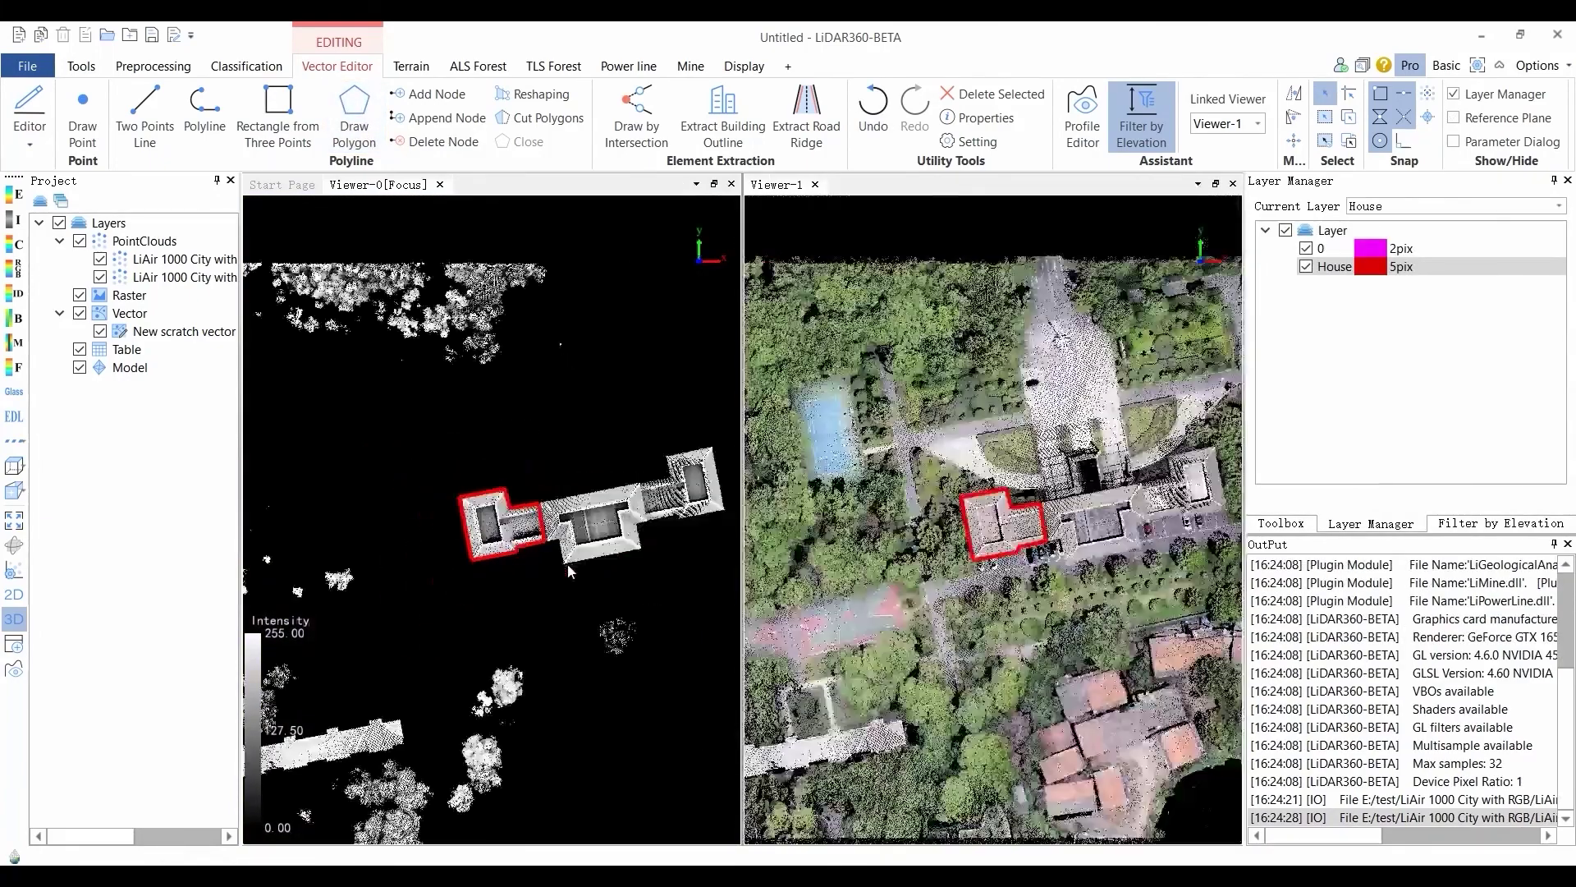
# Move the elevation filter to position -29.85 to isolate the small square roof southeast of the long white buildings.
pyautogui.scroll(-2, 568, 563)
pyautogui.moveTo(430, 821); pyautogui.dragTo(568, 558, button='middle')
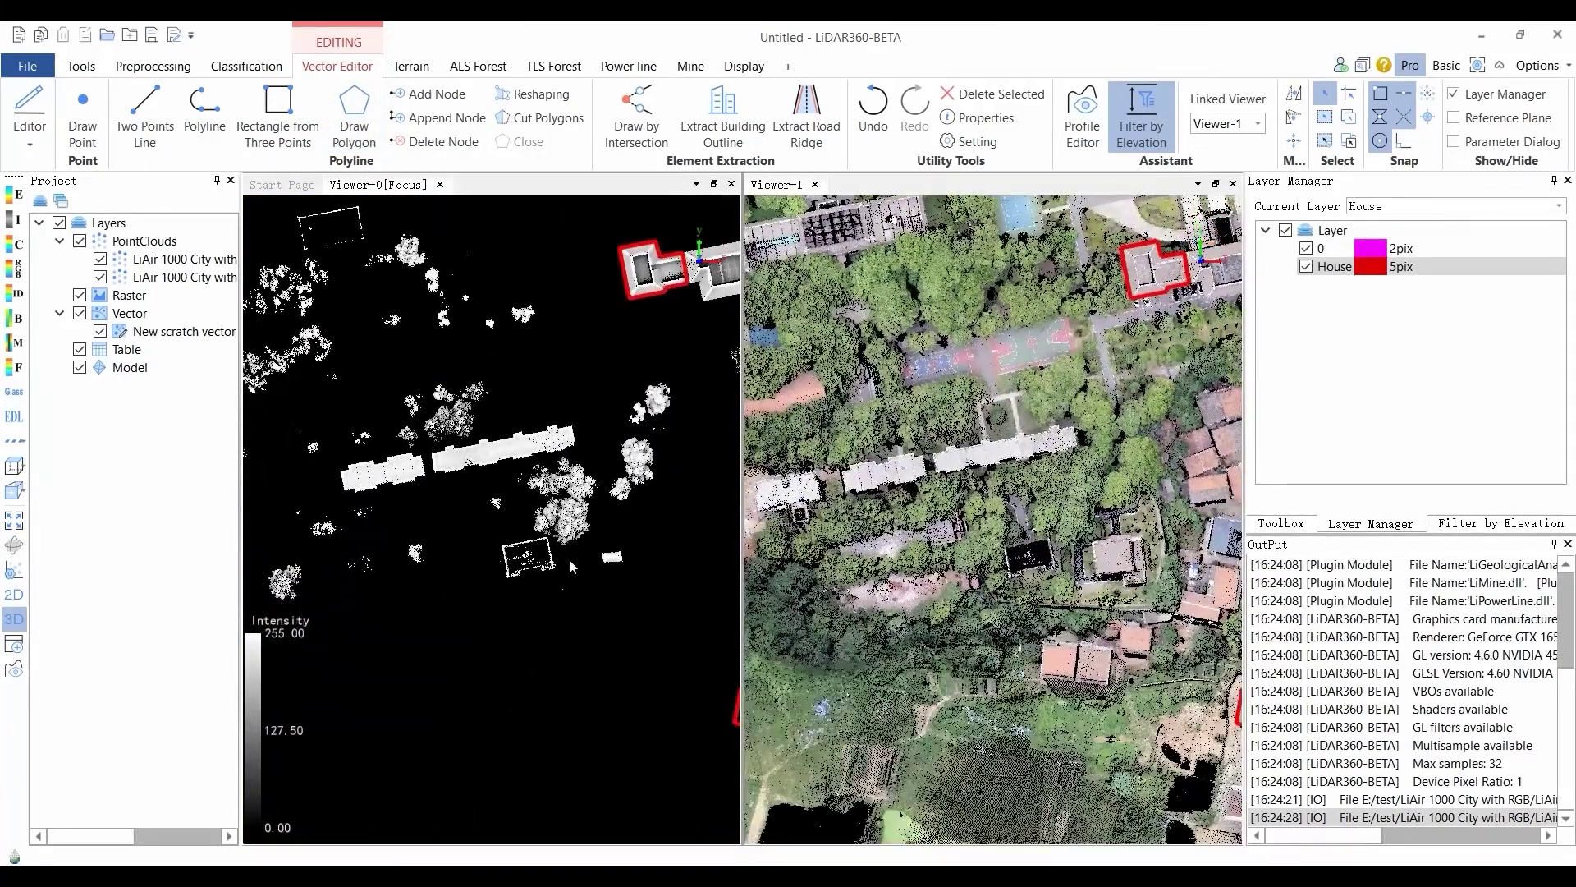
pyautogui.scroll(5, 569, 558)
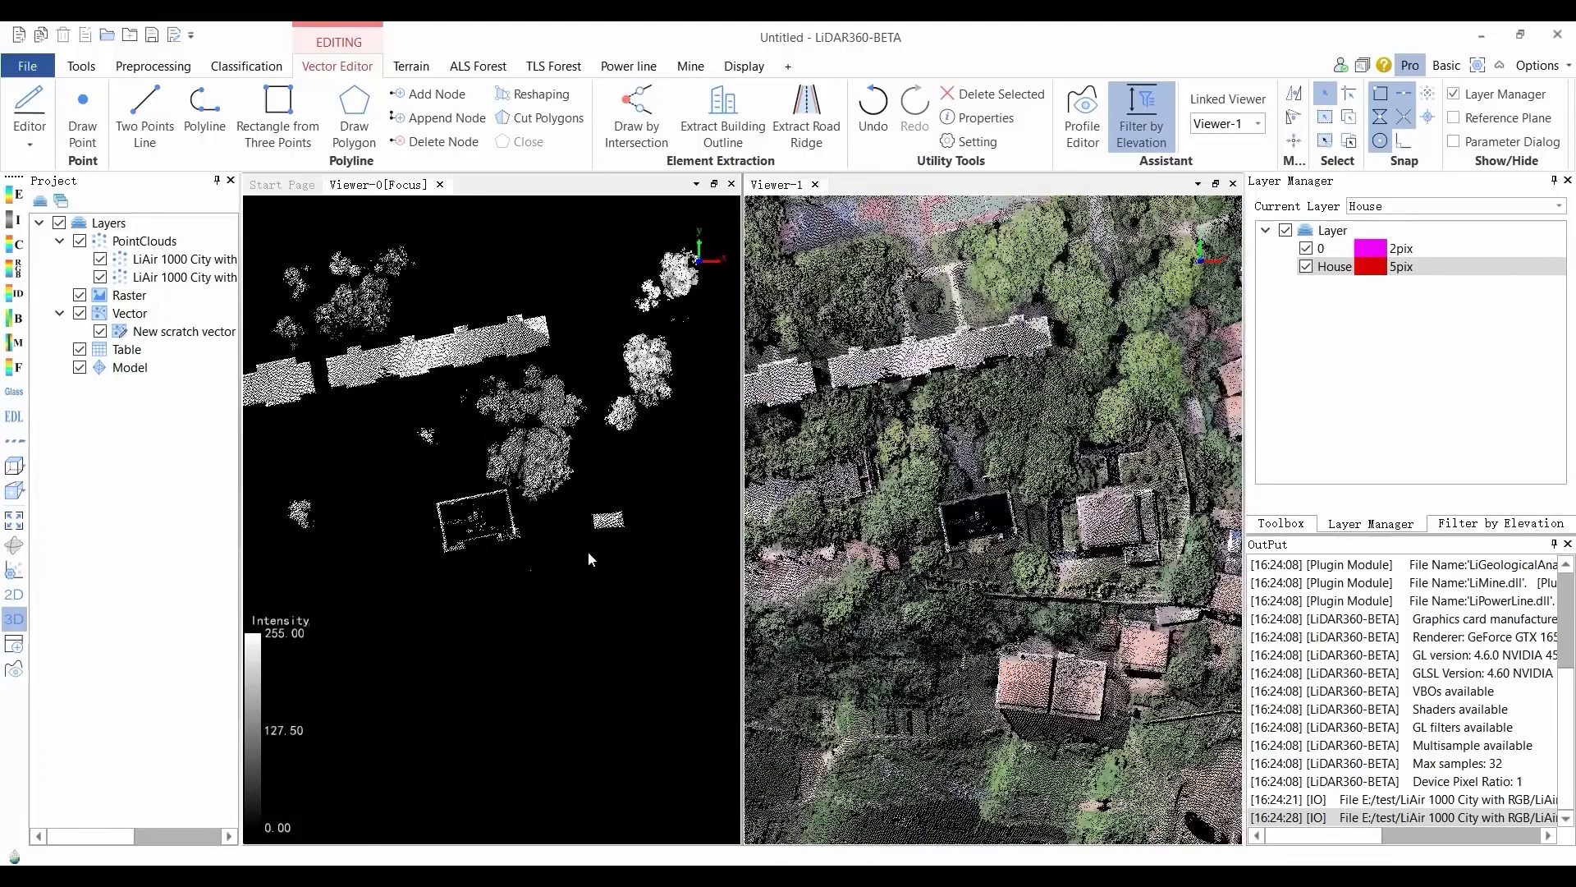
pyautogui.moveTo(588, 552); pyautogui.dragTo(486, 559, button='middle')
pyautogui.scroll(5, 486, 559)
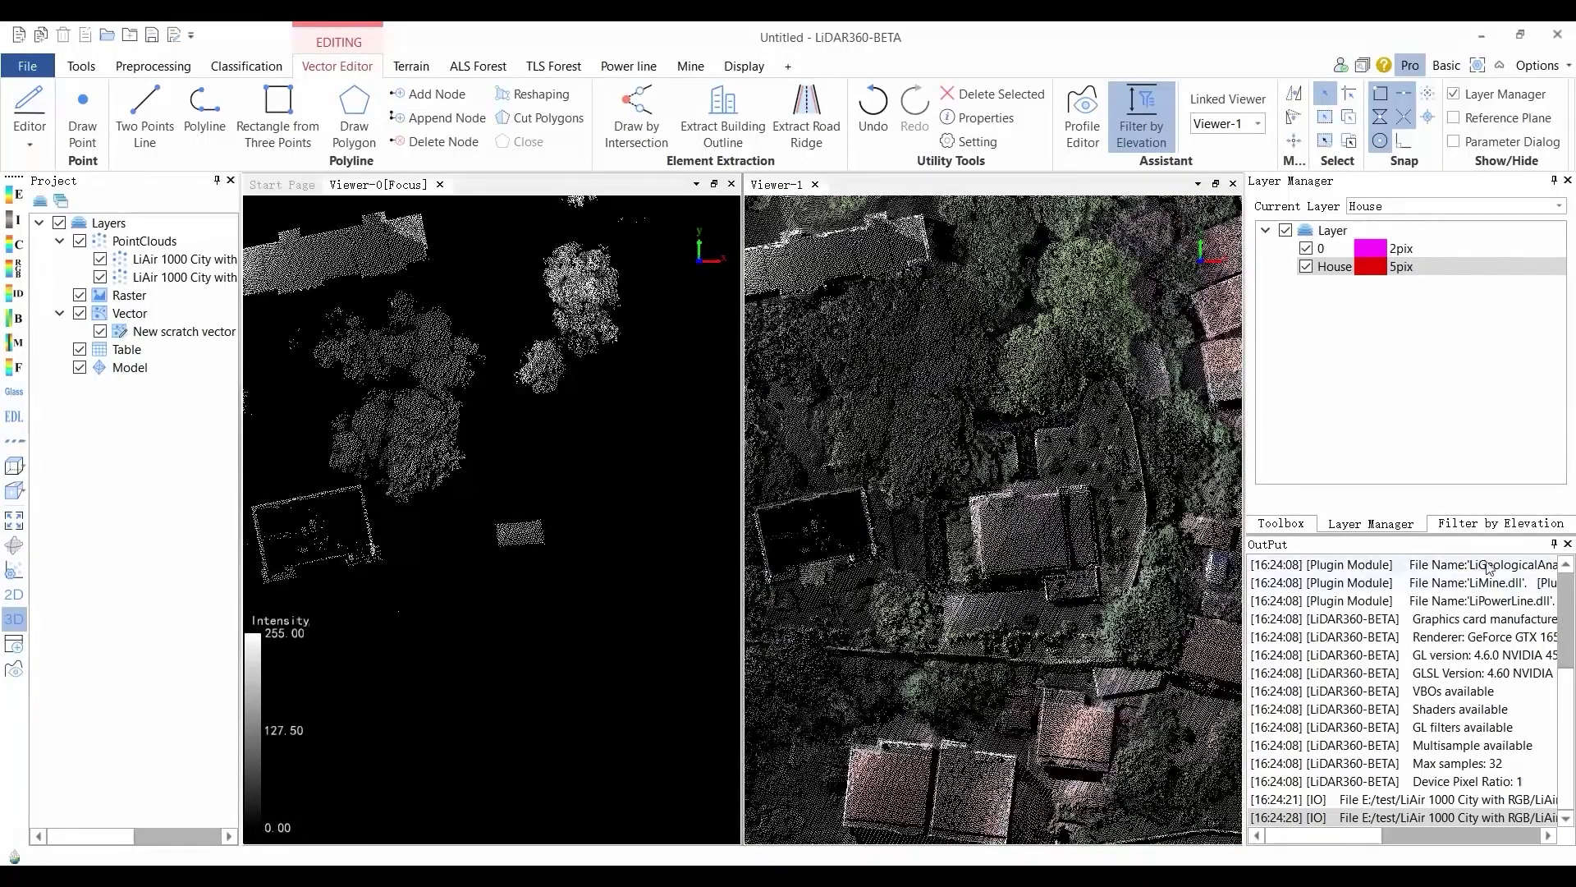
pyautogui.click(1473, 525)
pyautogui.moveTo(1531, 417); pyautogui.dragTo(1507, 417)
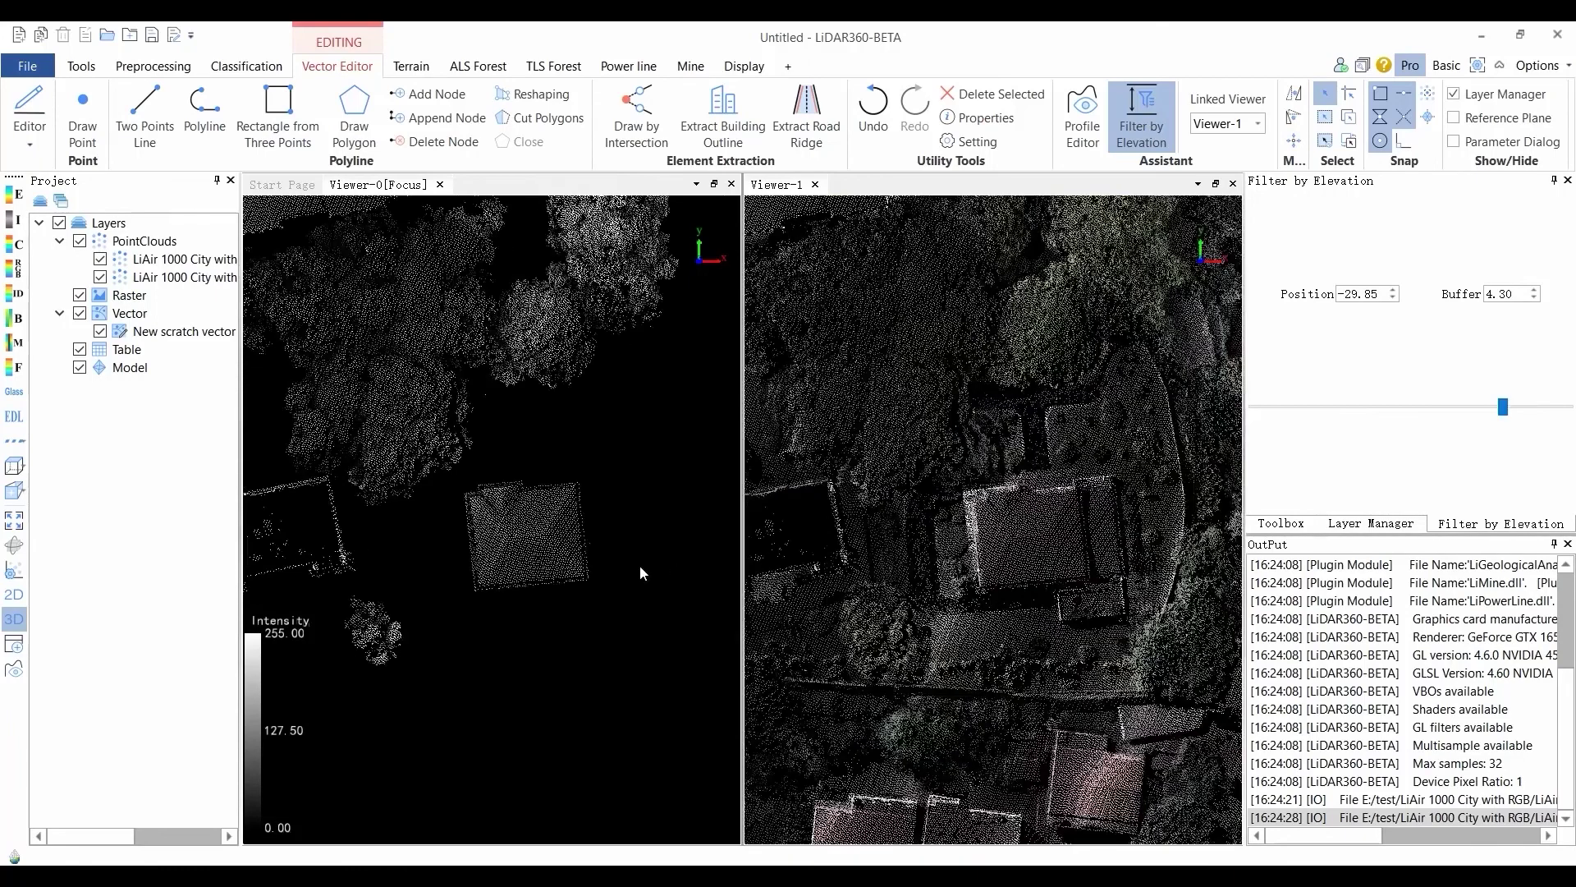
# Outline the small square roof along its four edges with Draw by Intersection, closing it at the northwest corner.
pyautogui.scroll(3, 638, 565)
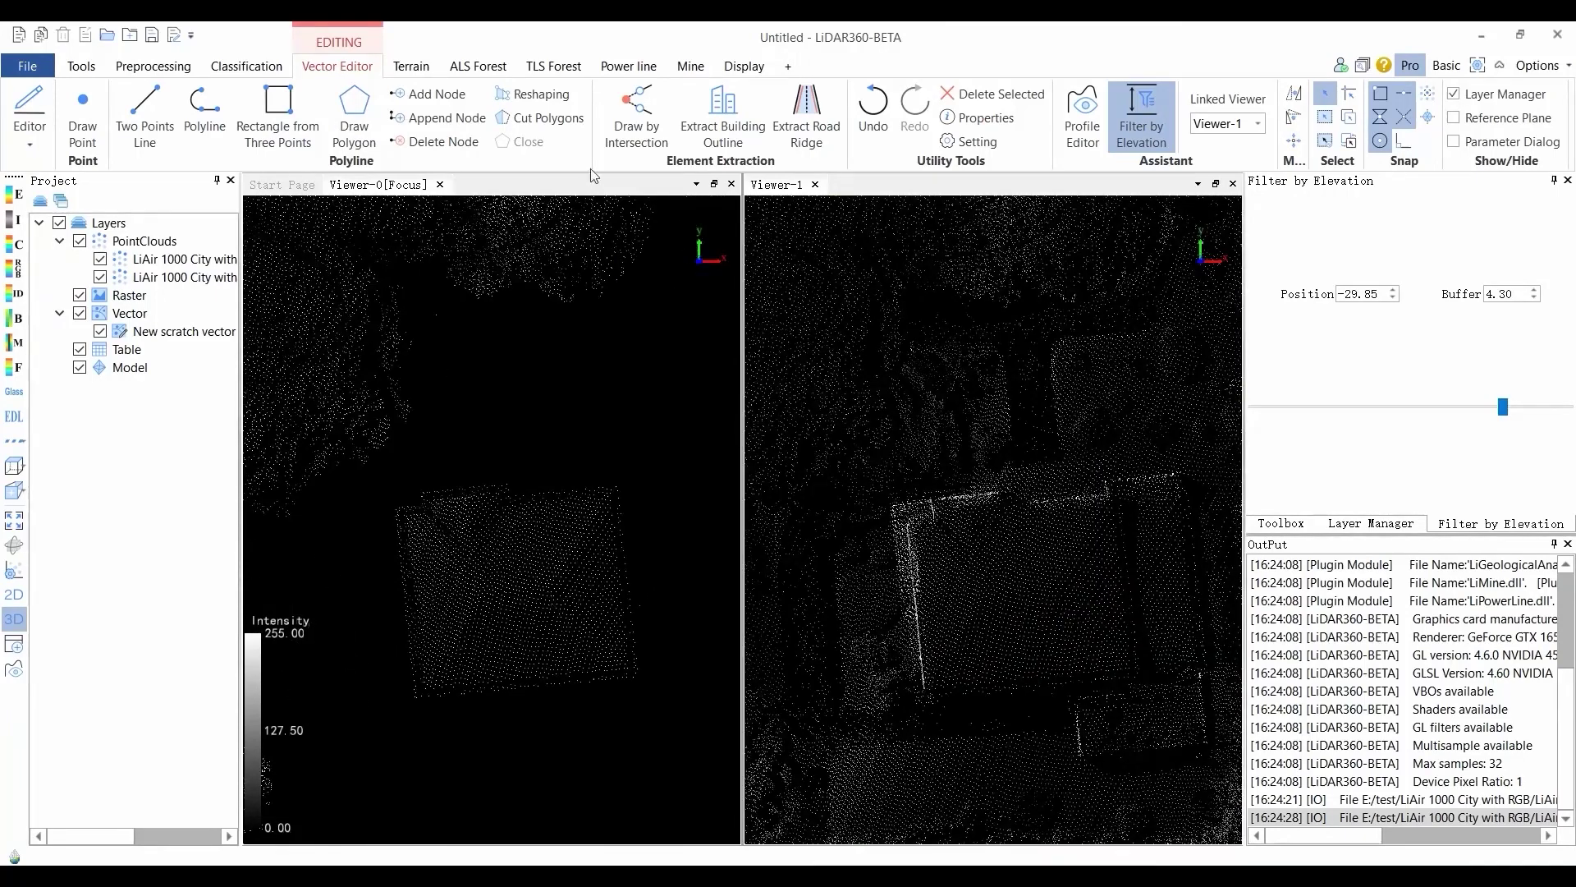
pyautogui.click(637, 119)
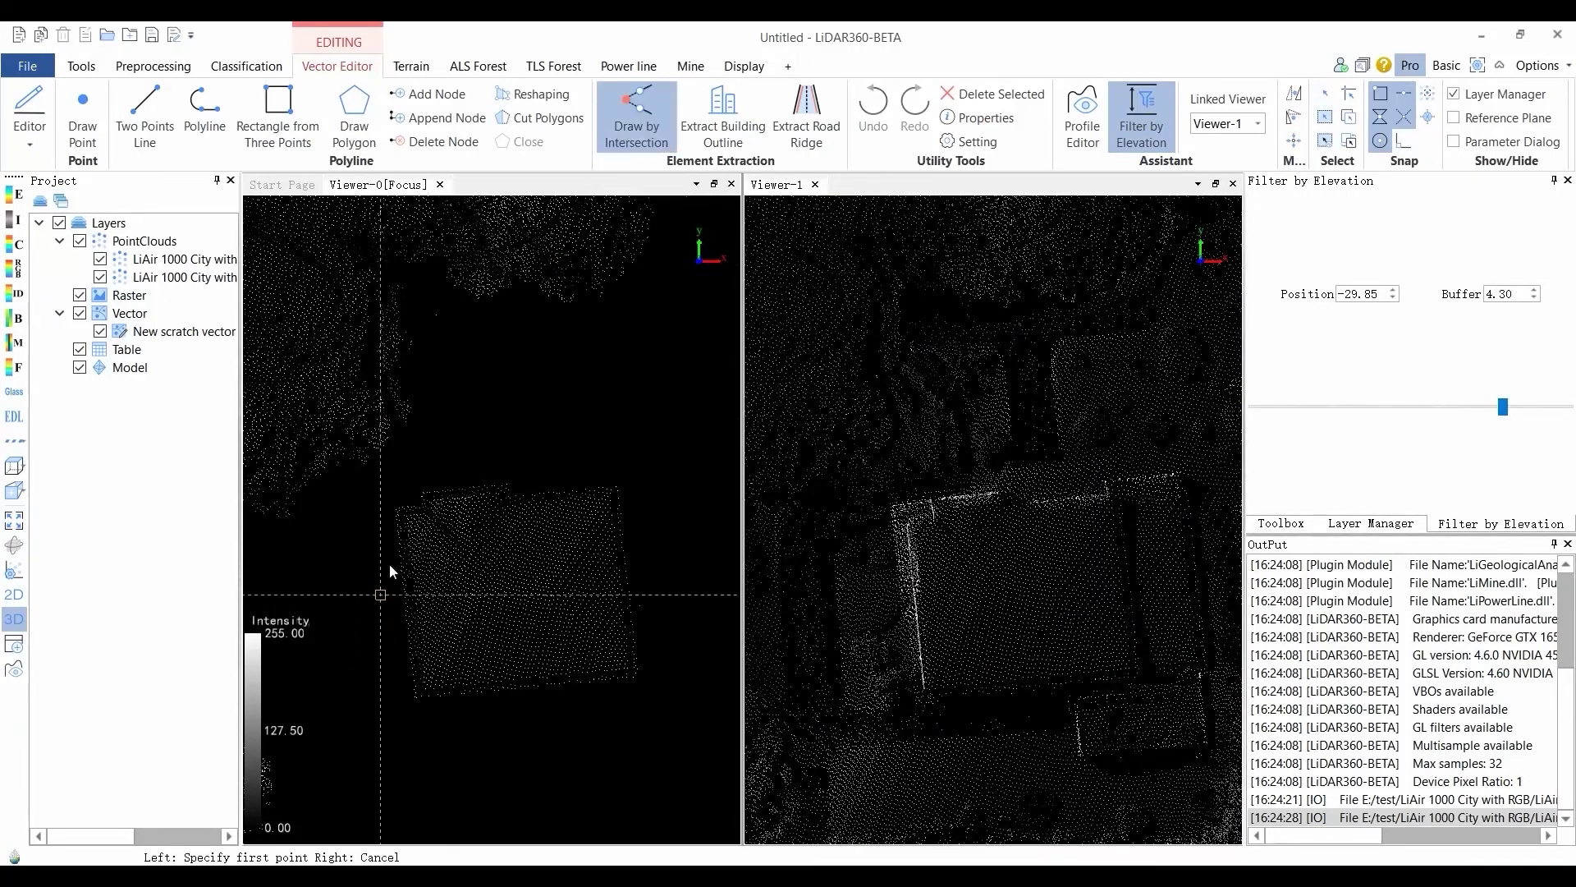
pyautogui.click(399, 511)
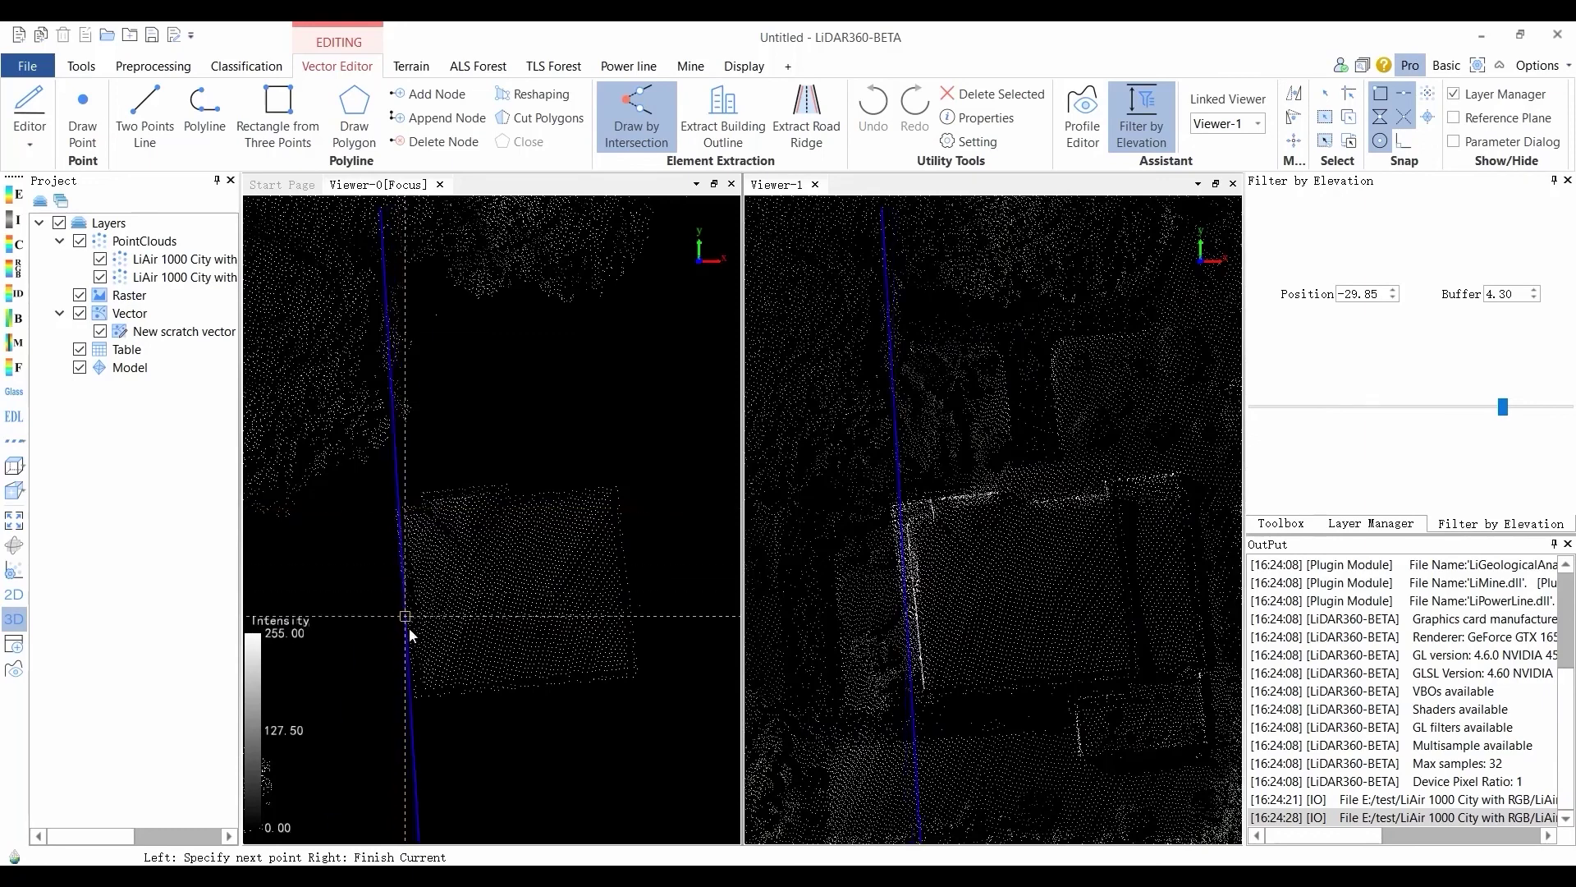
pyautogui.click(417, 696)
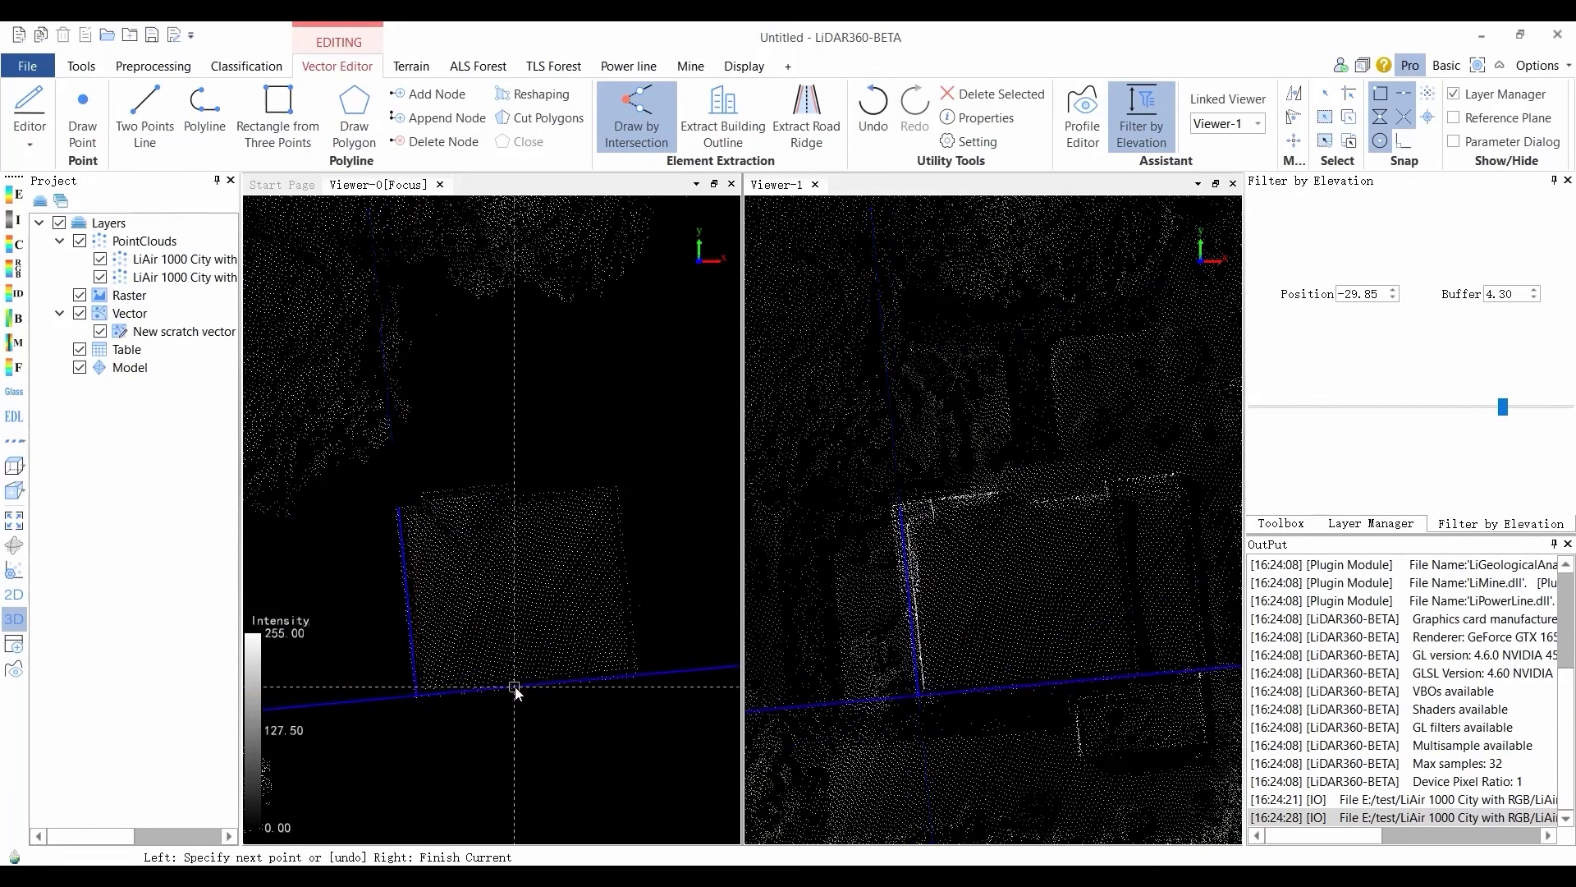
pyautogui.click(637, 678)
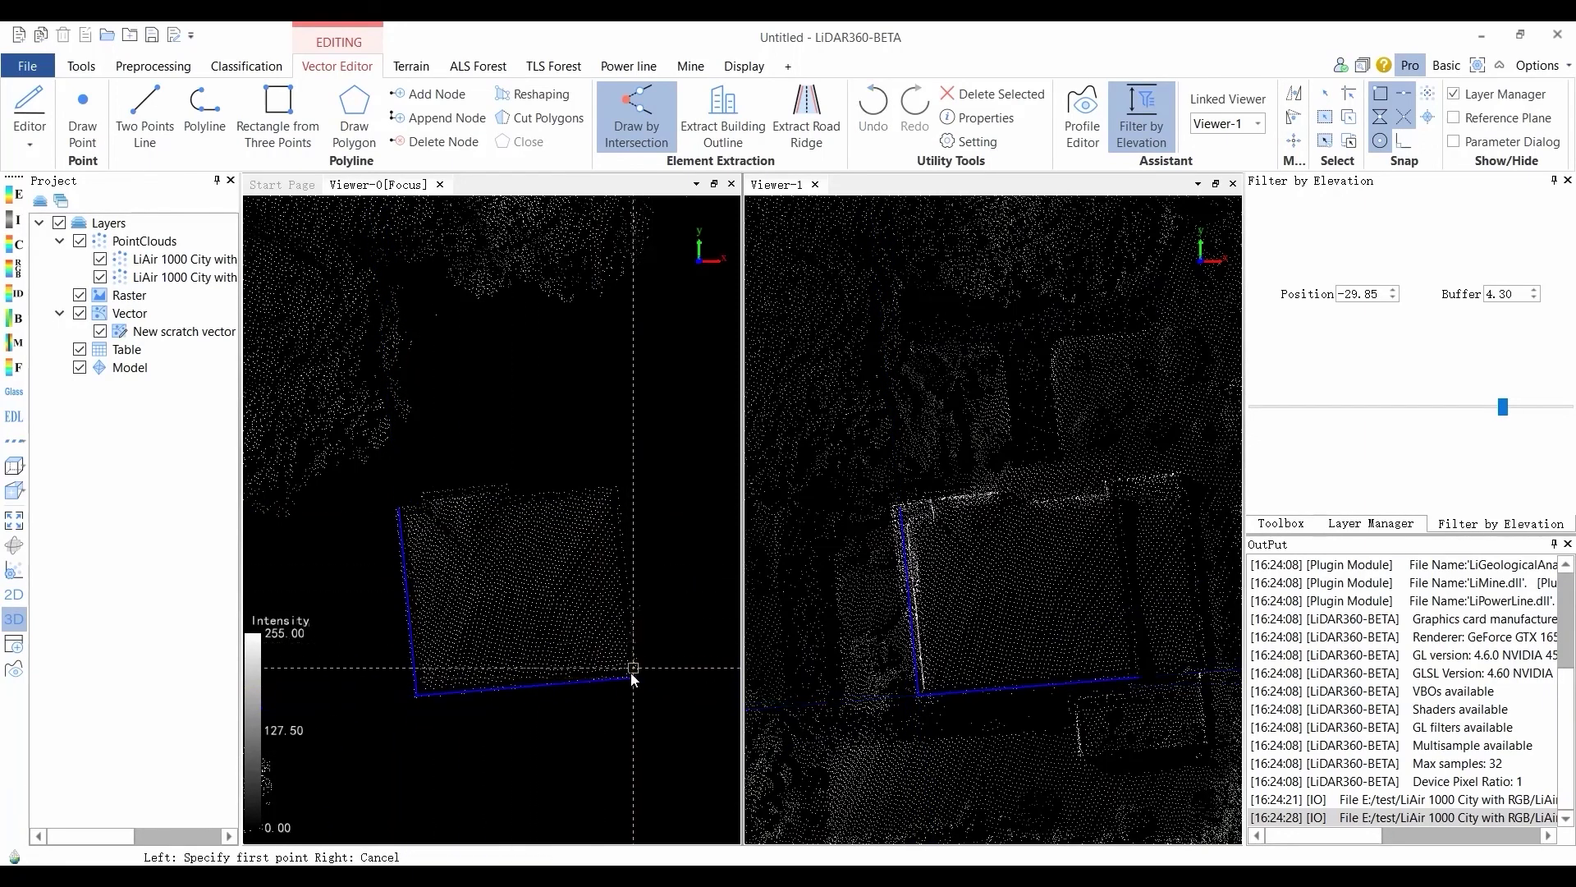
pyautogui.click(623, 491)
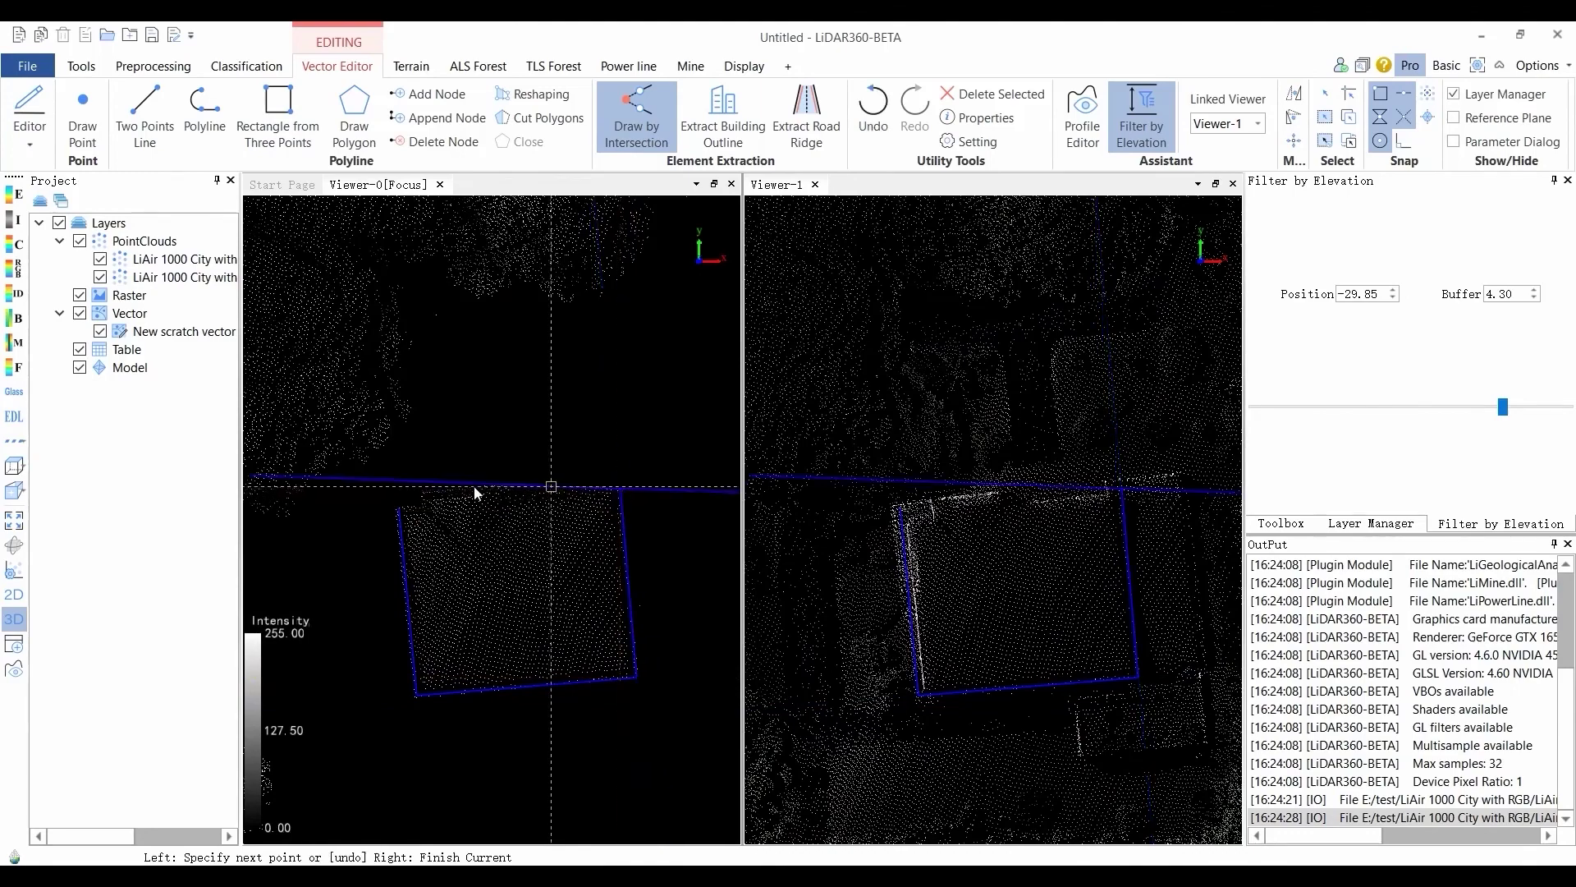
pyautogui.click(399, 509)
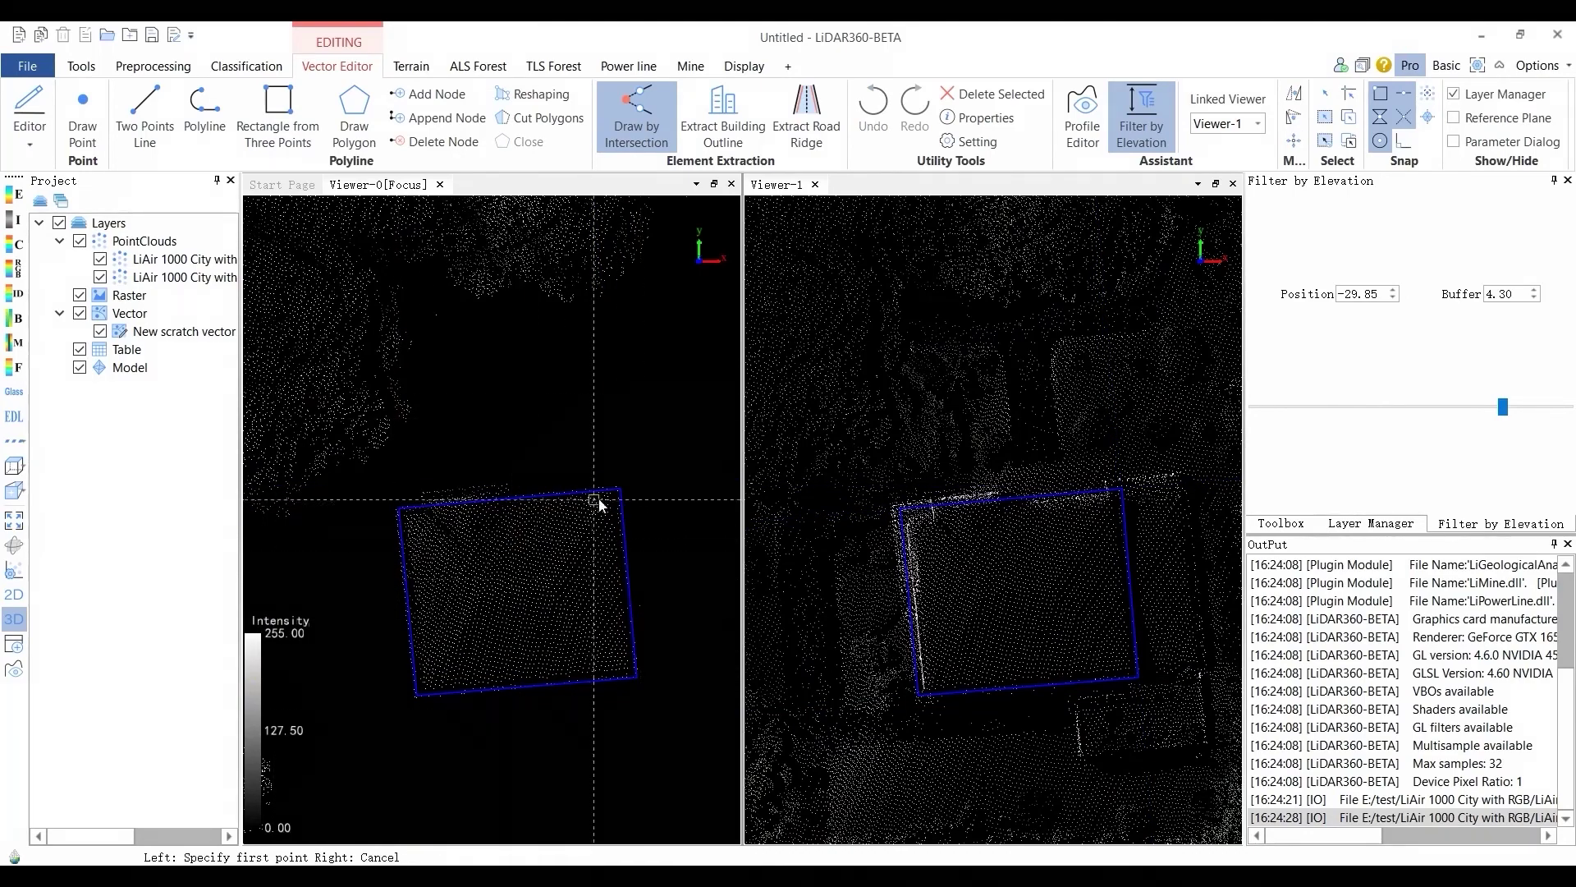
pyautogui.scroll(-2, 599, 499)
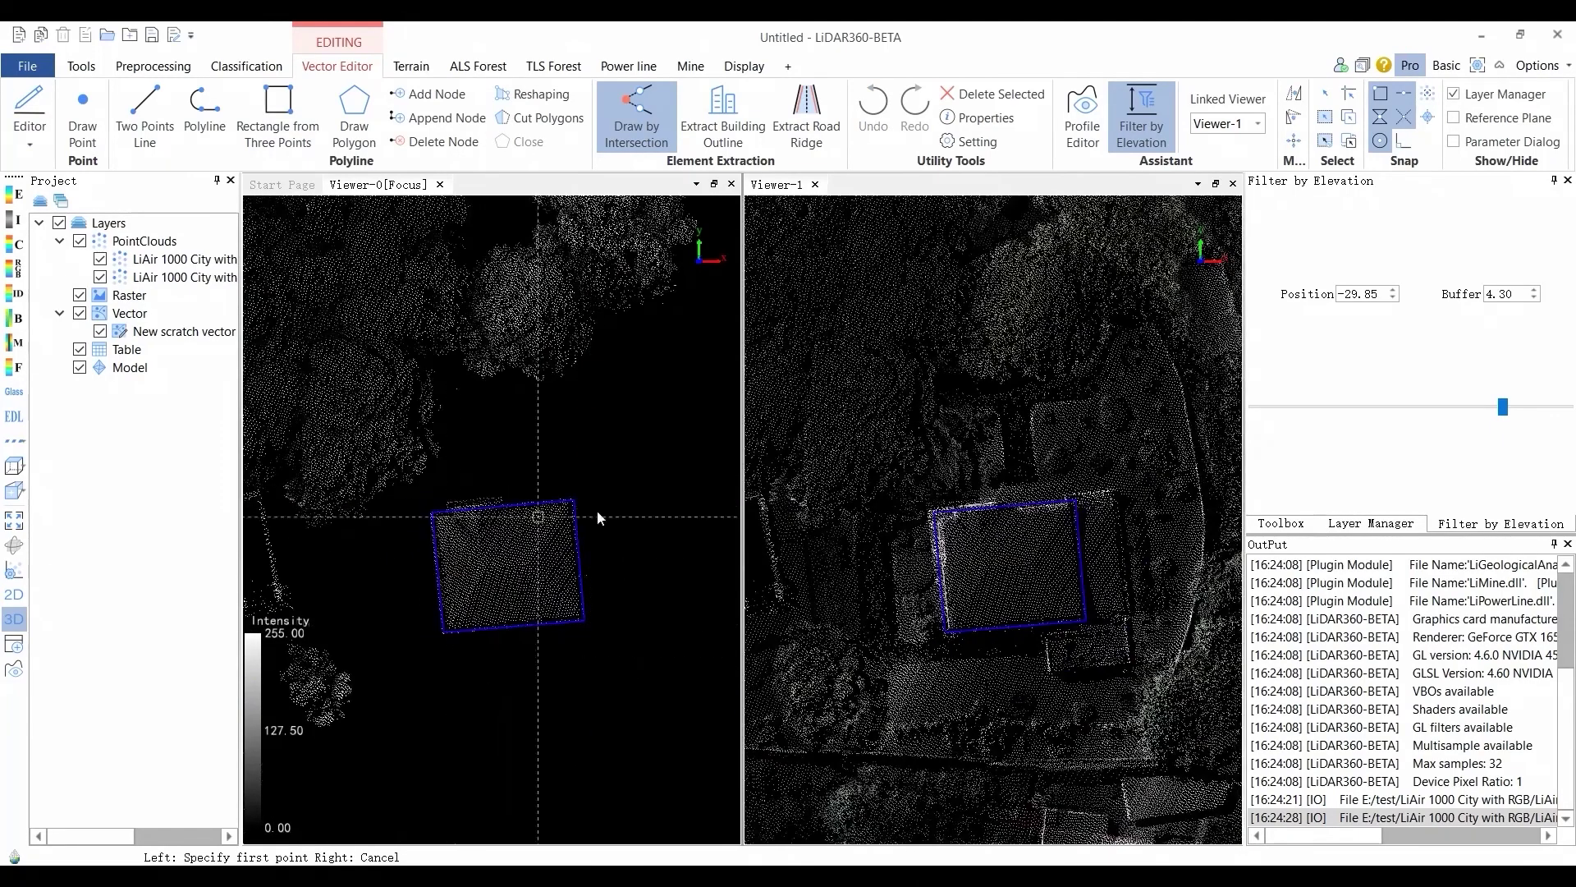
pyautogui.click(624, 100)
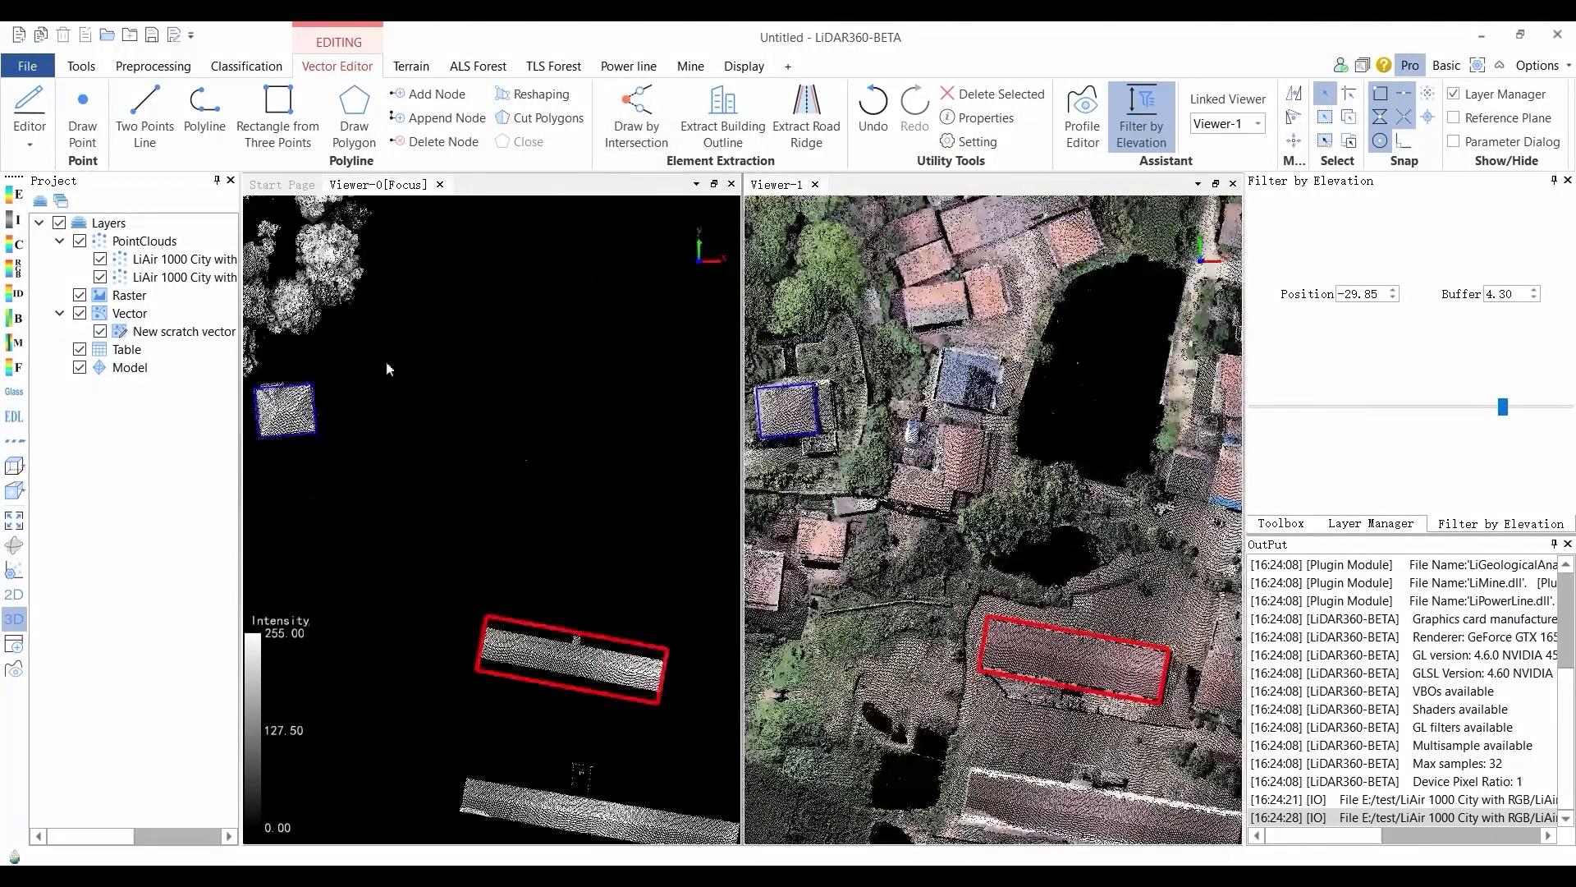
# Turn off the elevation filter and start the Profile Editor.
pyautogui.scroll(-3, 532, 470)
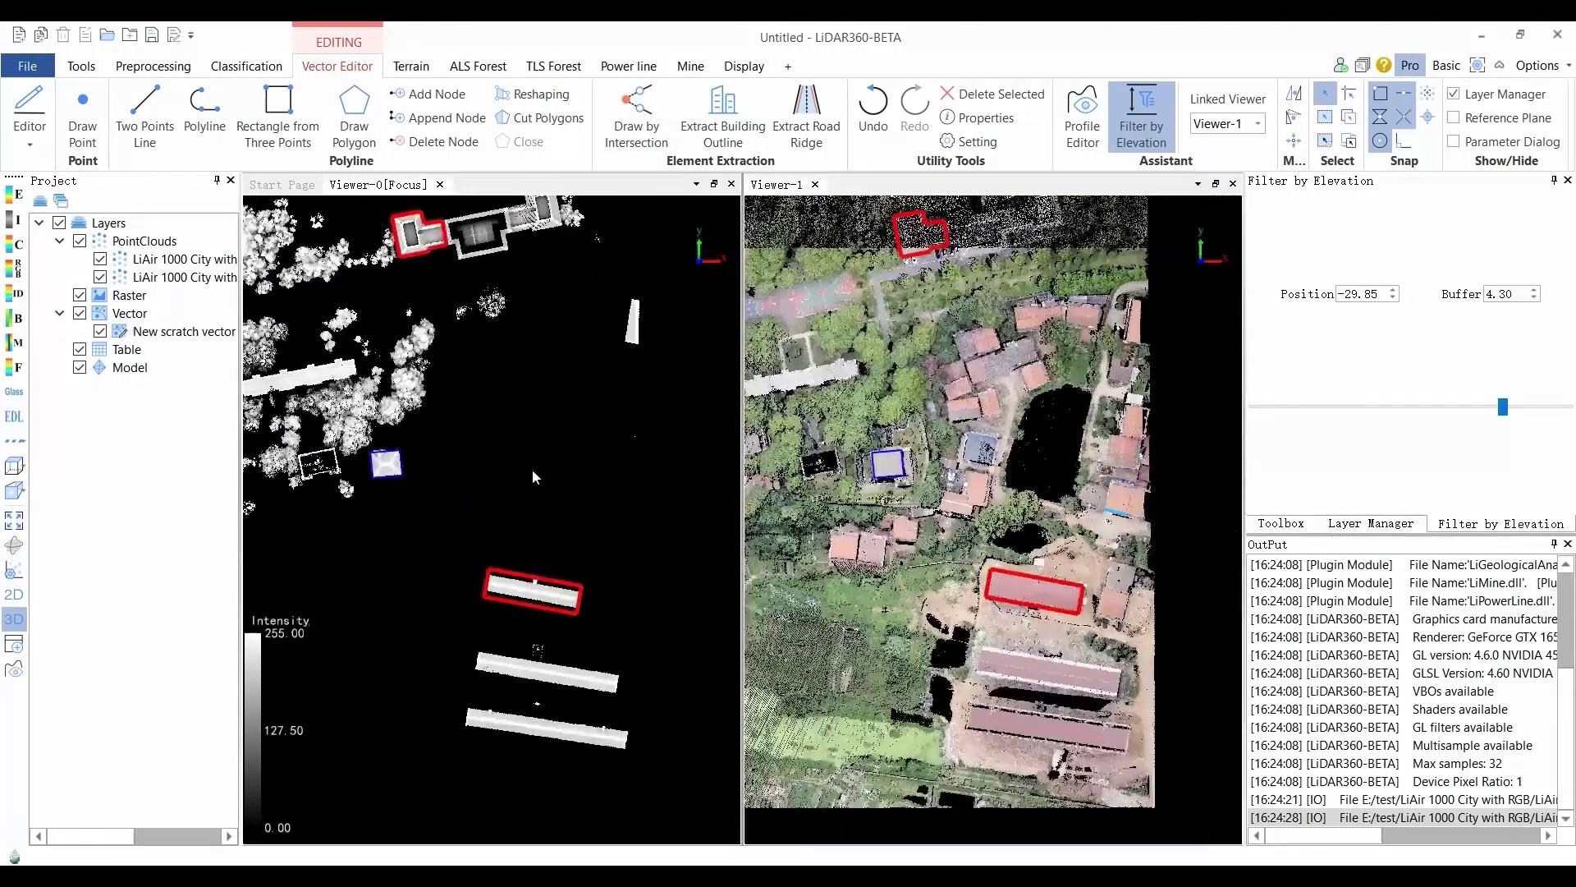
pyautogui.click(1093, 149)
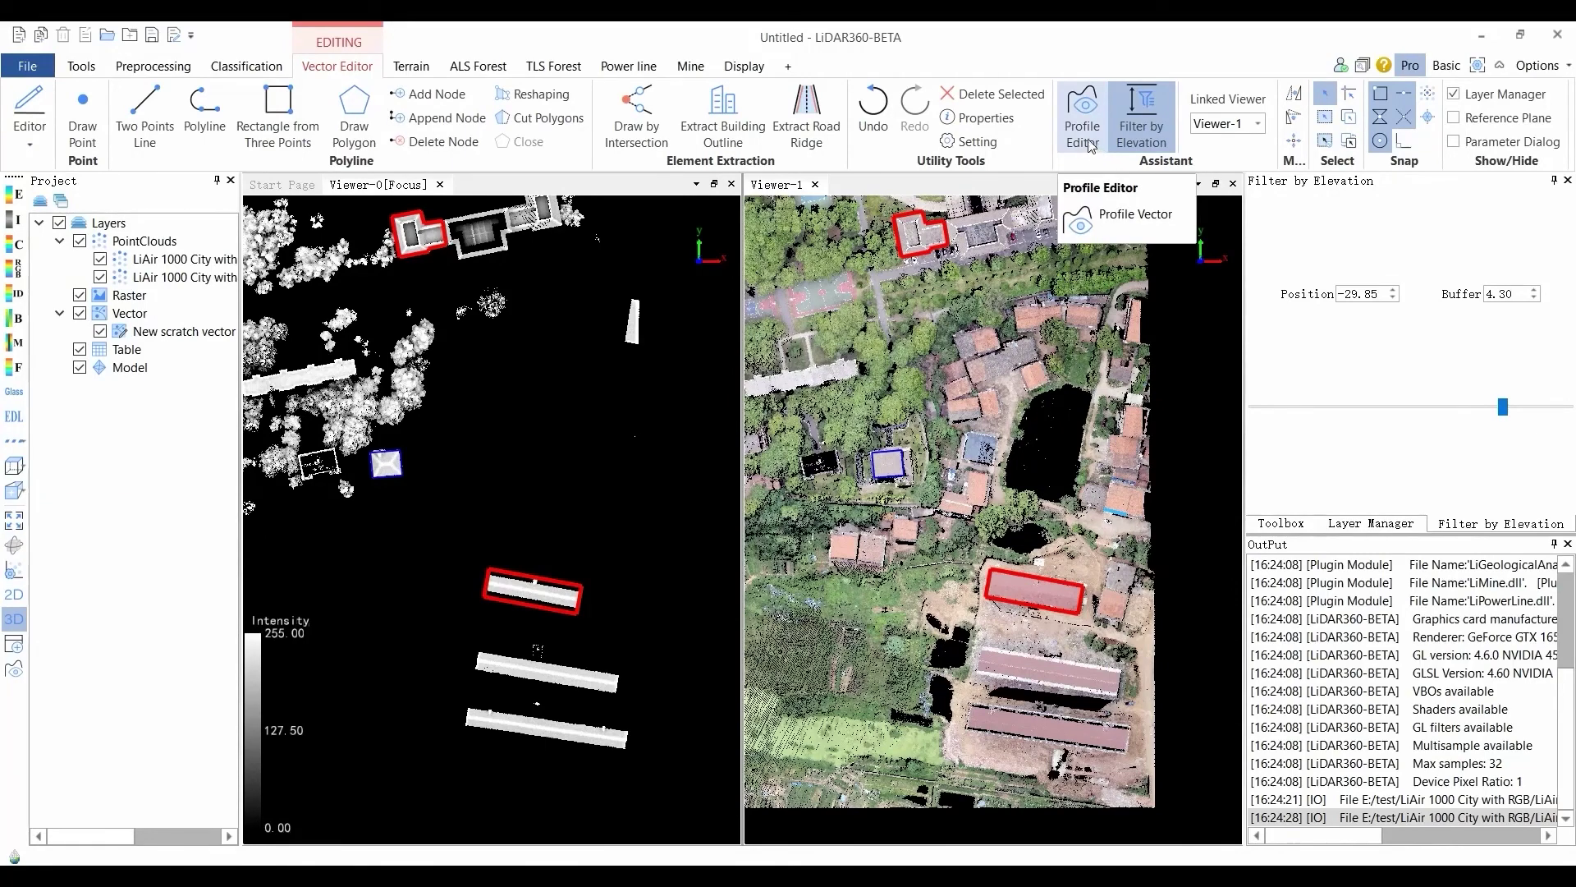
pyautogui.click(1138, 143)
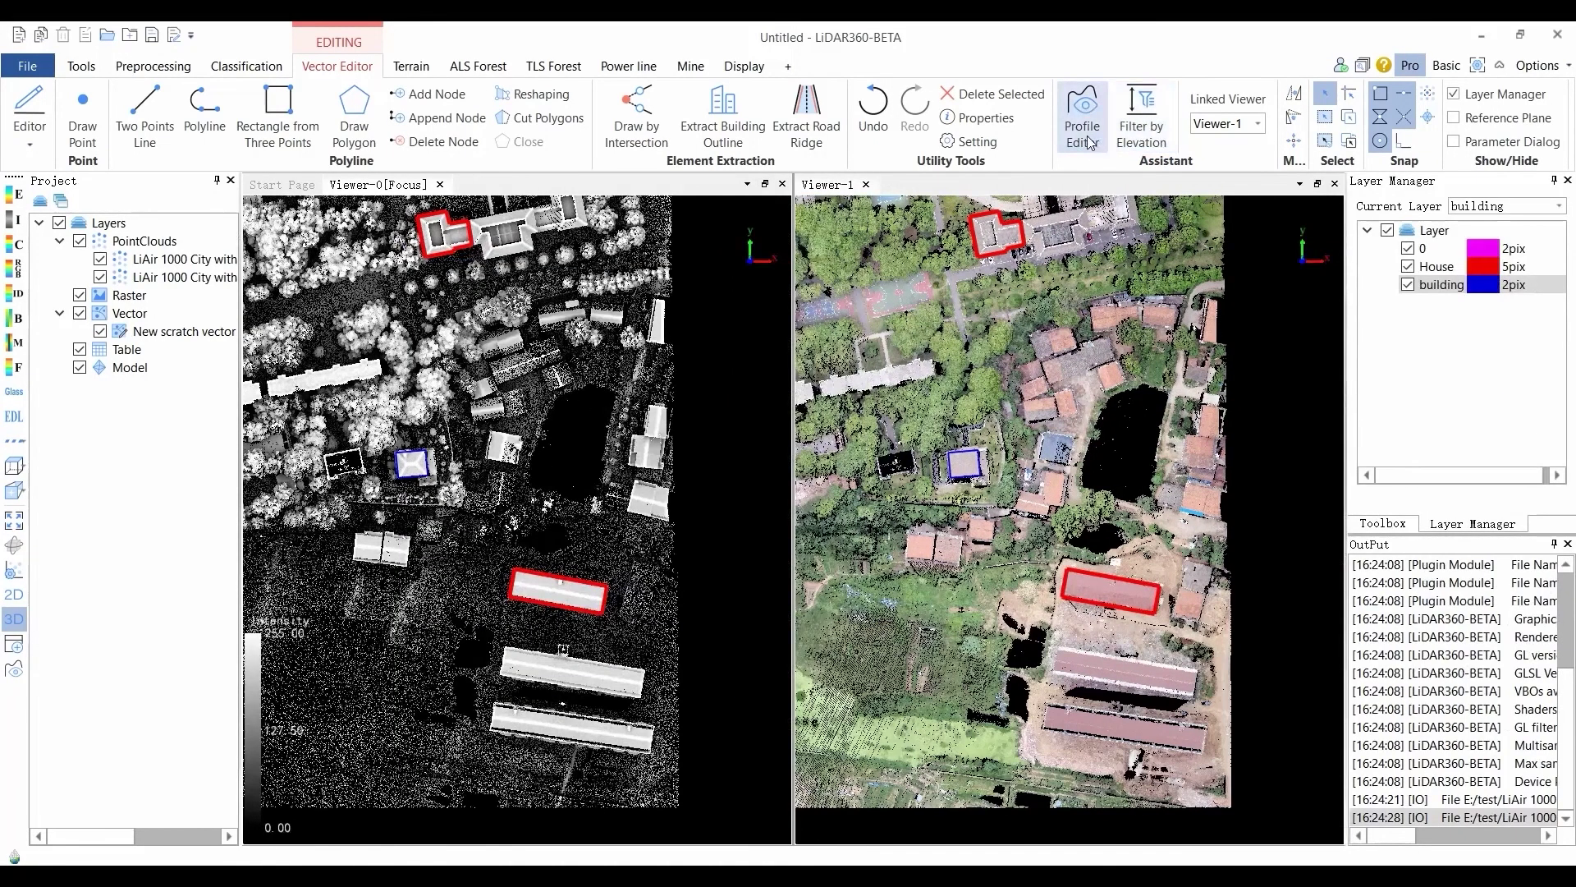
pyautogui.click(1087, 136)
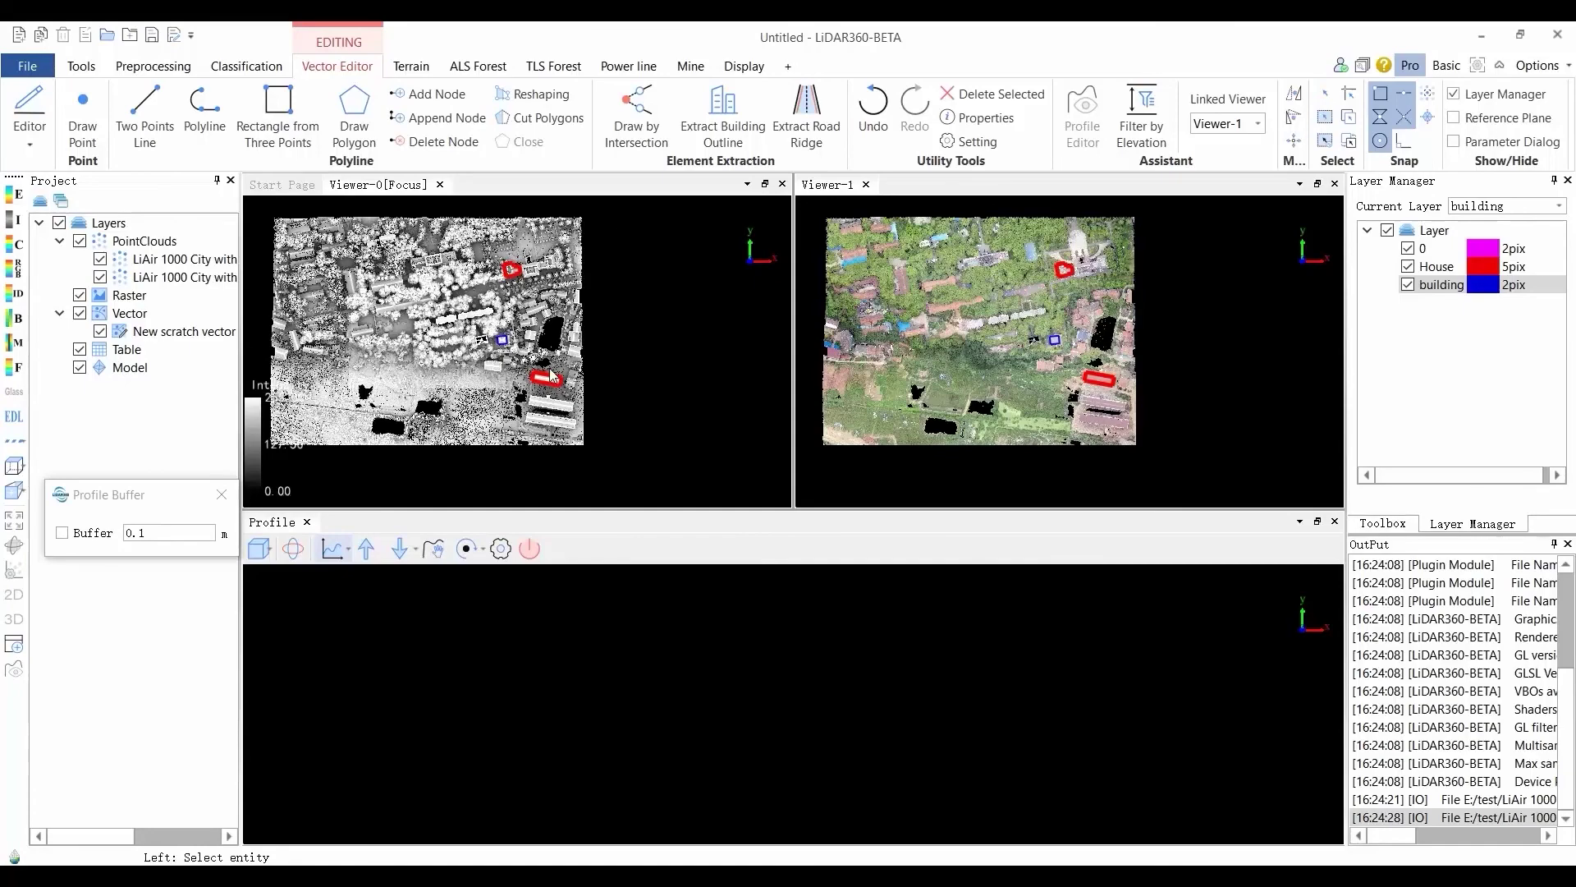
# Cut a profile across the red-outlined long building with a buffer of about 28 m and show it in Front View.
pyautogui.scroll(2, 551, 377)
pyautogui.scroll(2, 586, 401)
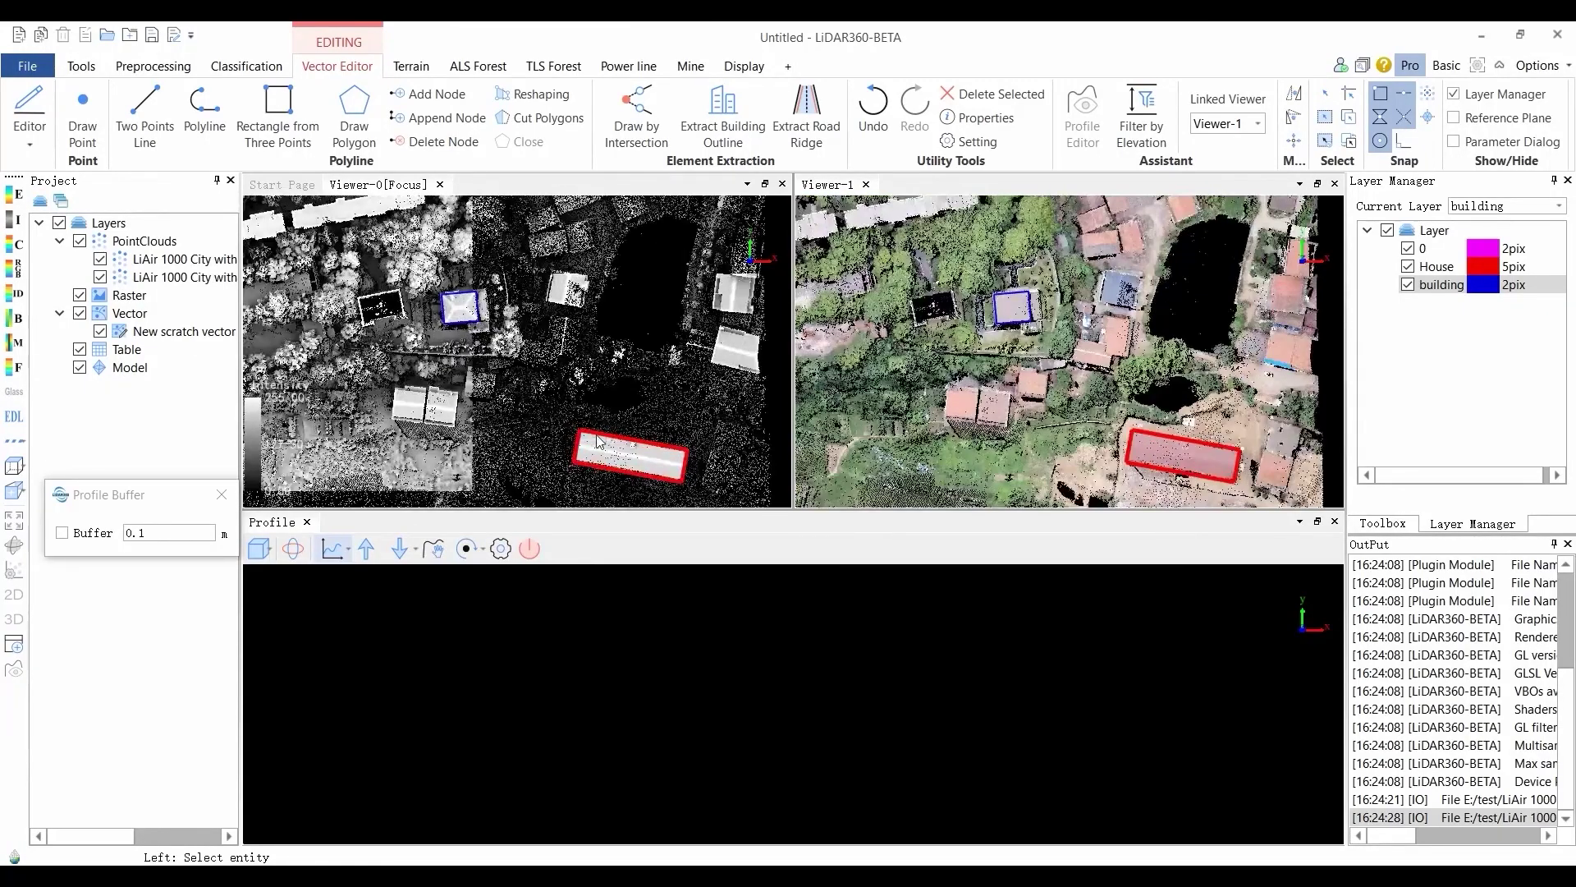
pyautogui.click(630, 455)
pyautogui.click(681, 495)
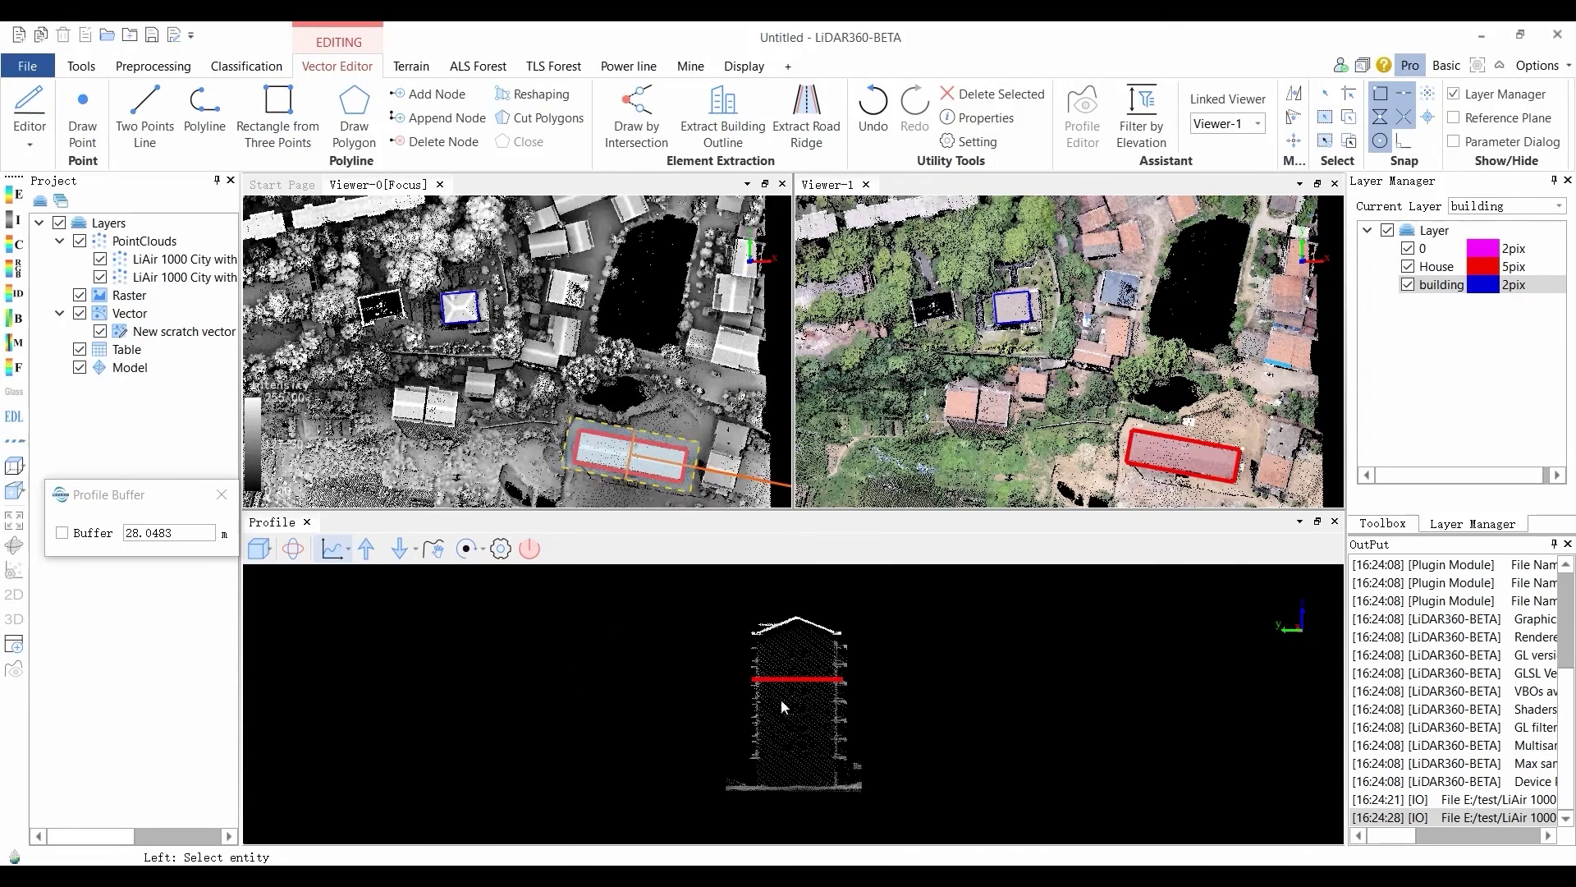
pyautogui.click(268, 554)
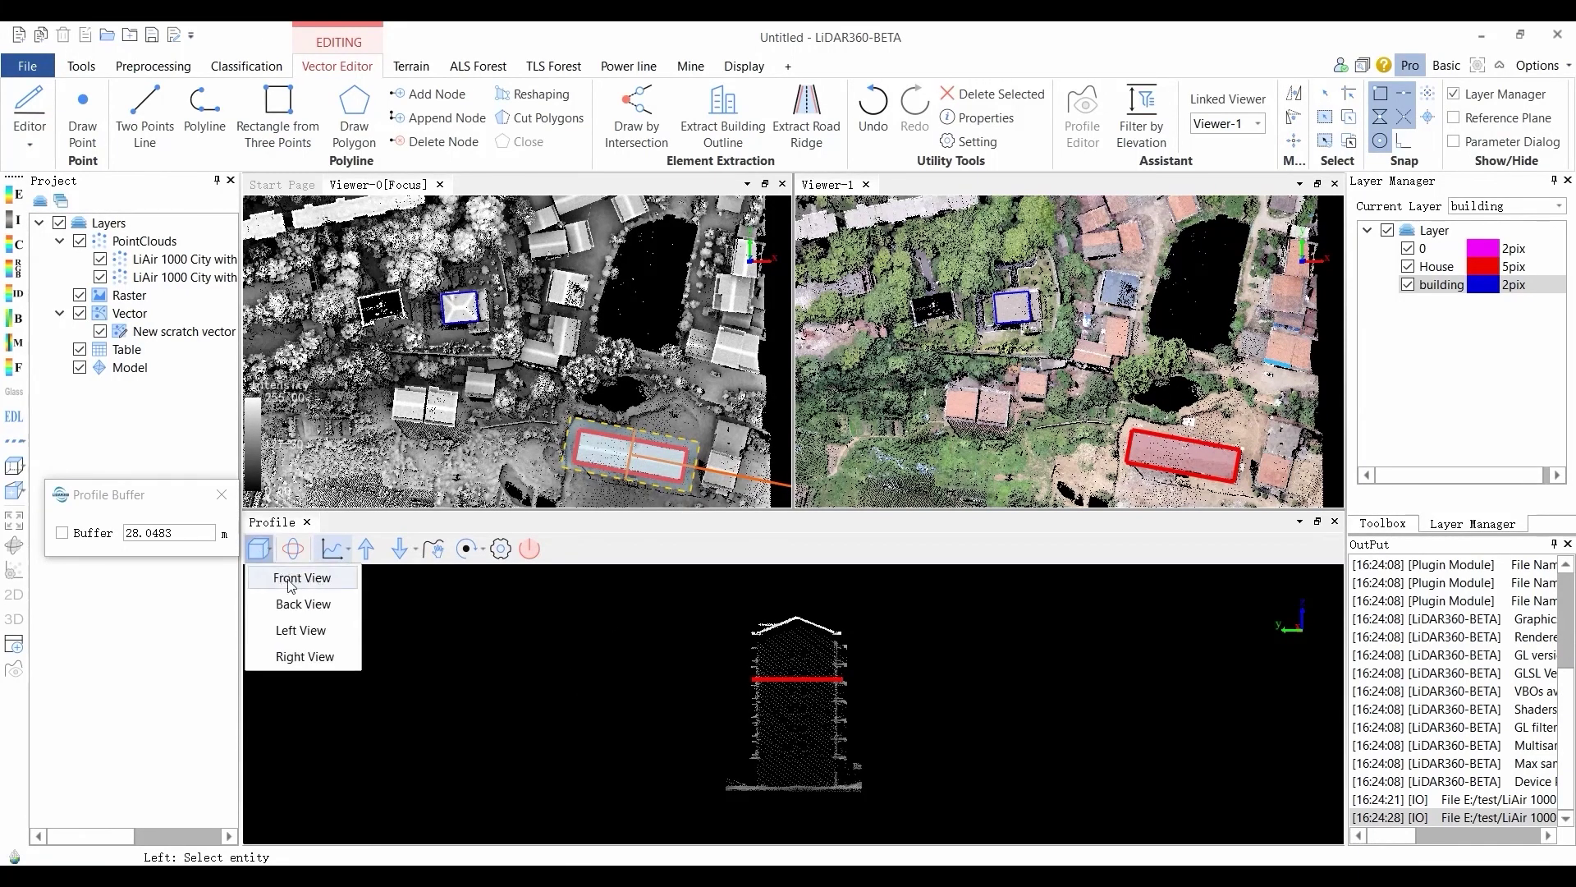
pyautogui.click(294, 579)
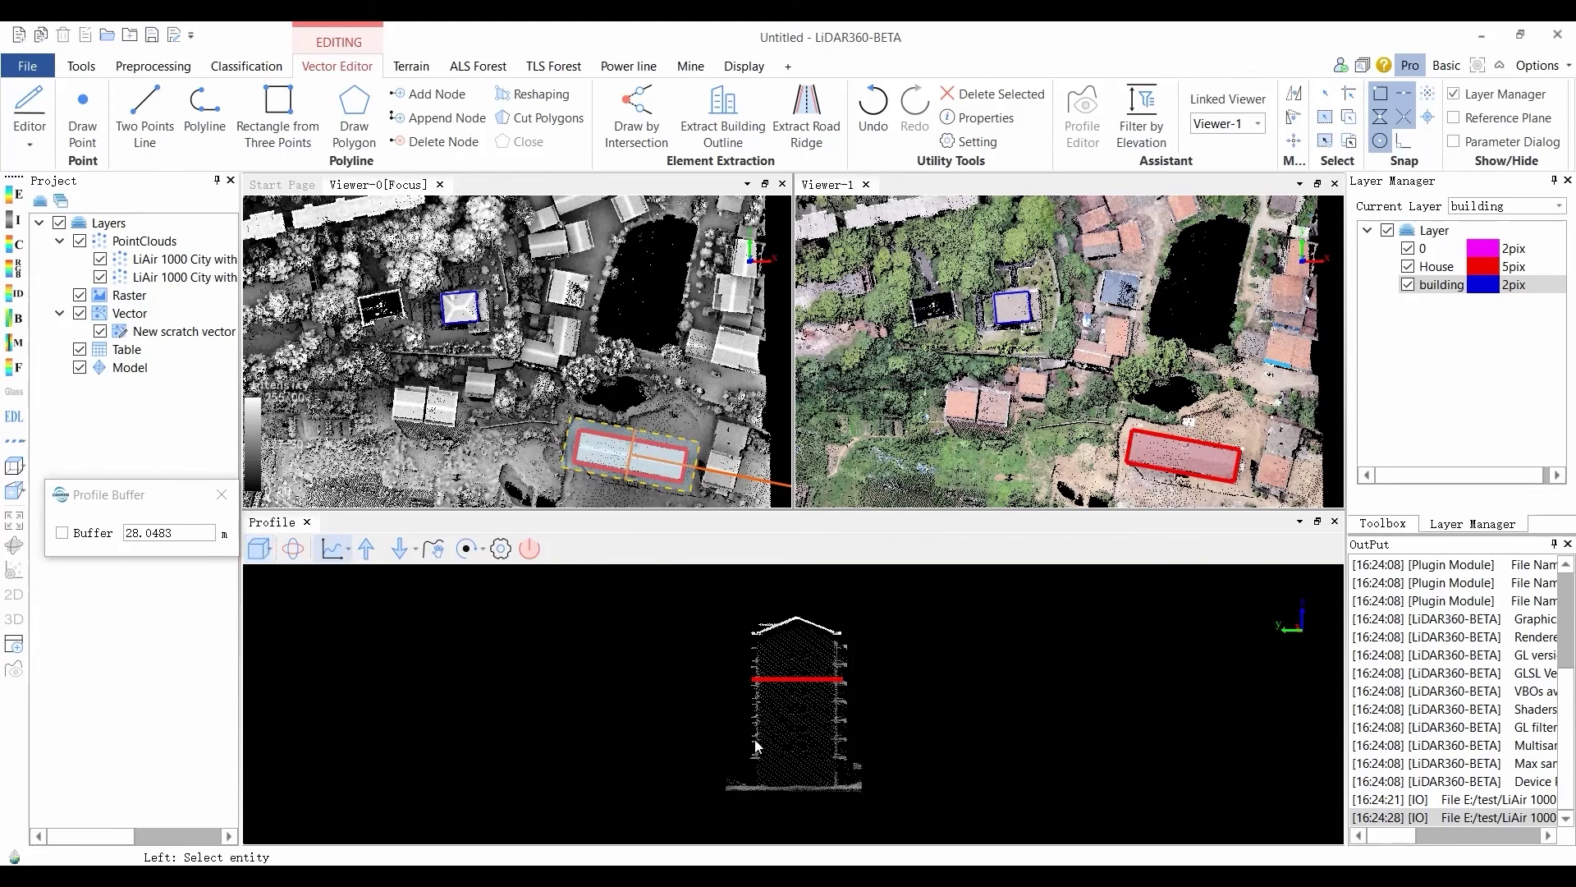
# Draw a five-point polygon around the building's end facade in the profile, from the eaves to the ground and up to the roof ridge.
pyautogui.scroll(1, 807, 722)
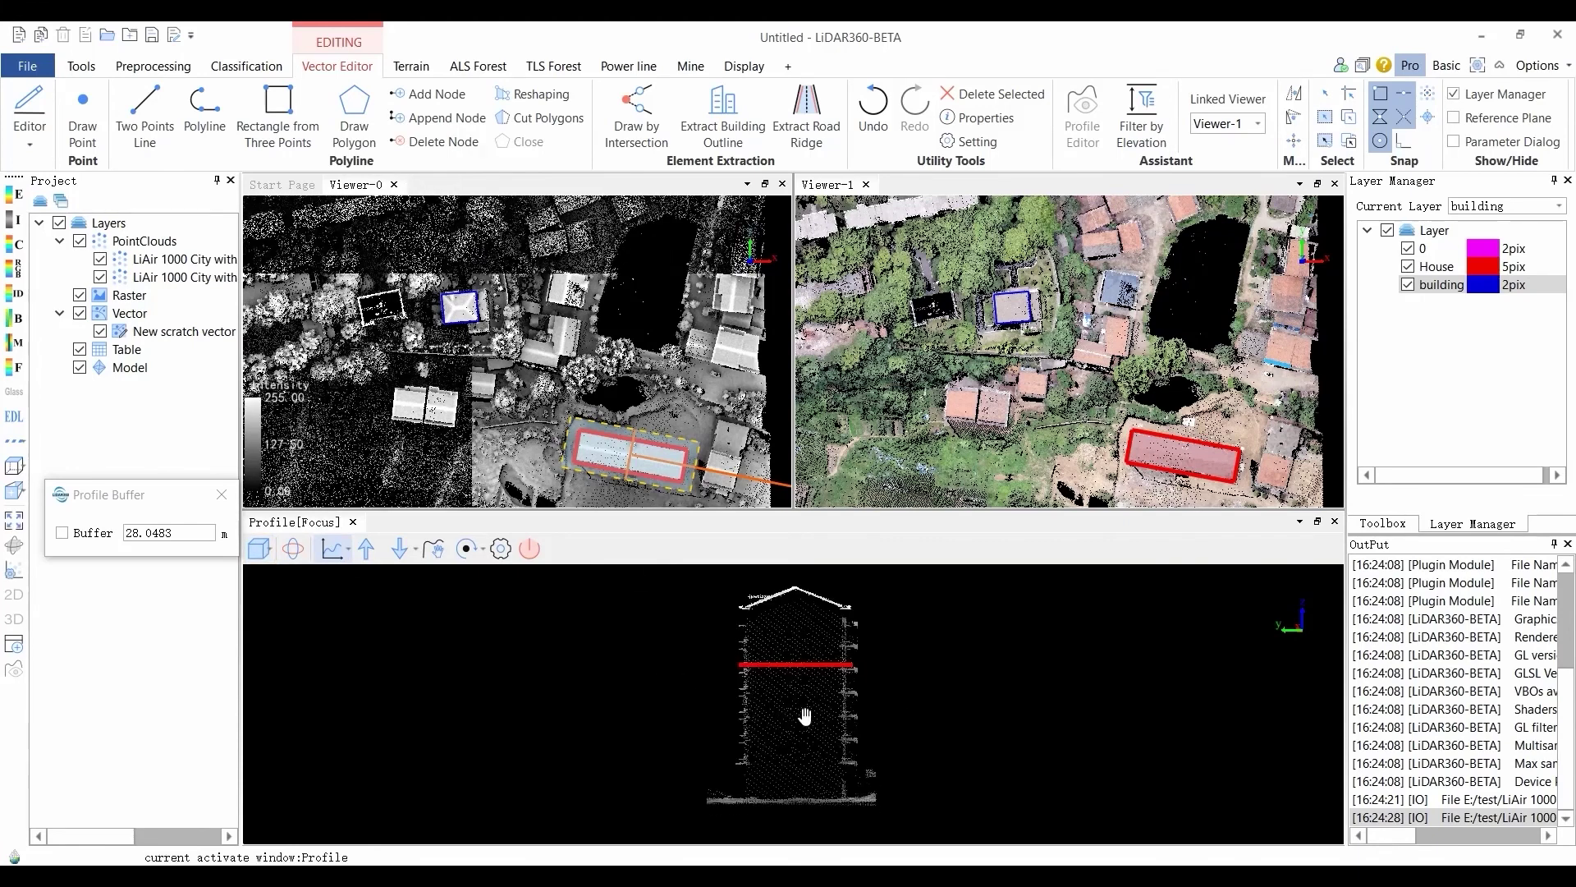
pyautogui.click(355, 131)
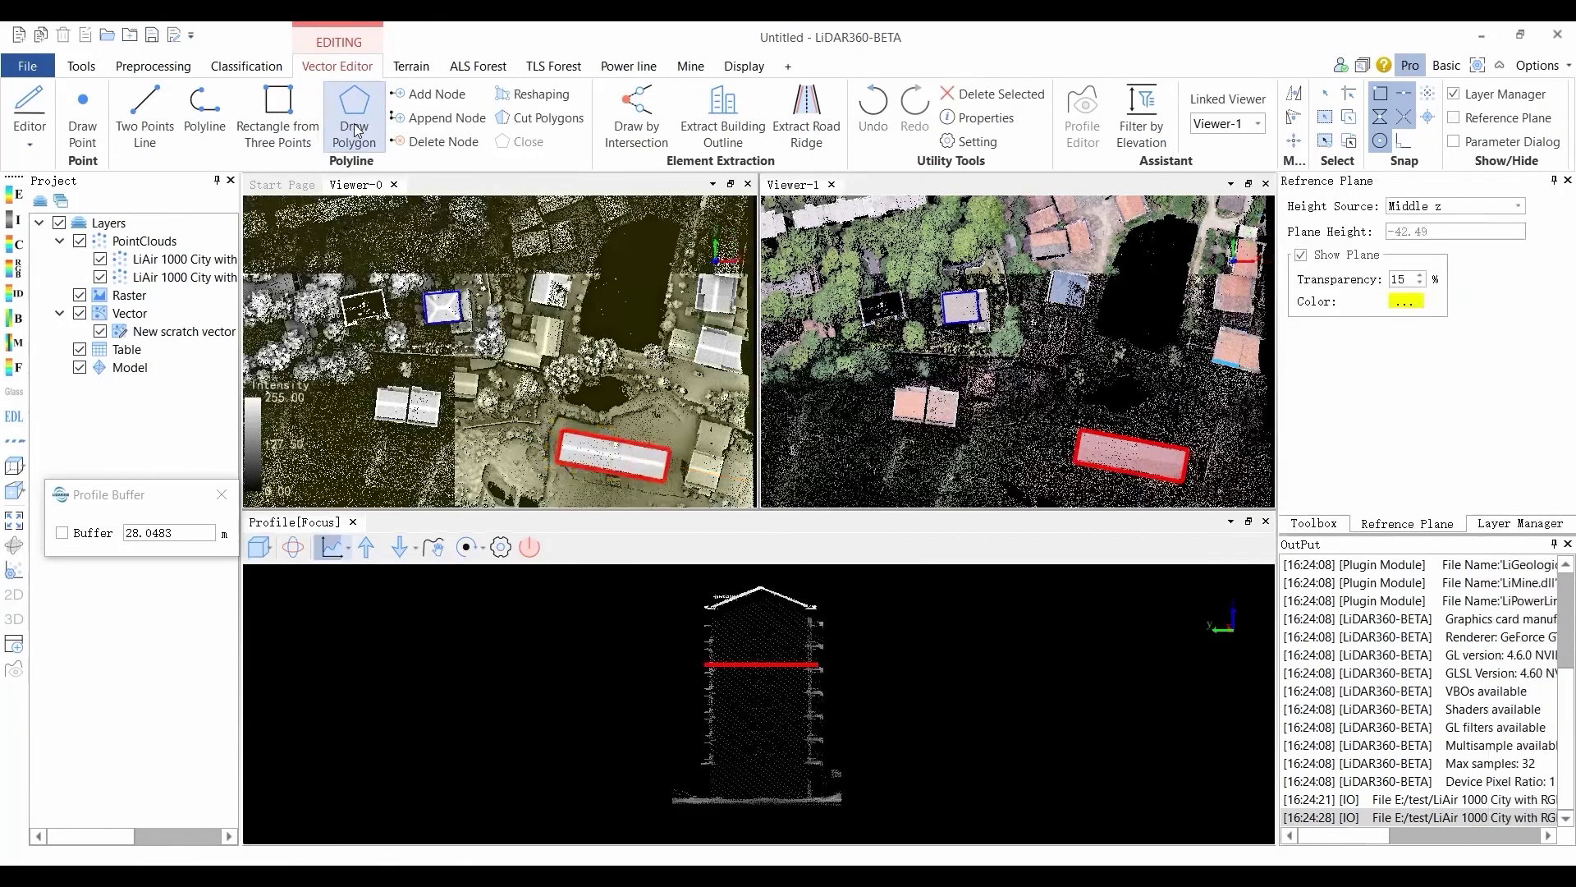
pyautogui.click(706, 609)
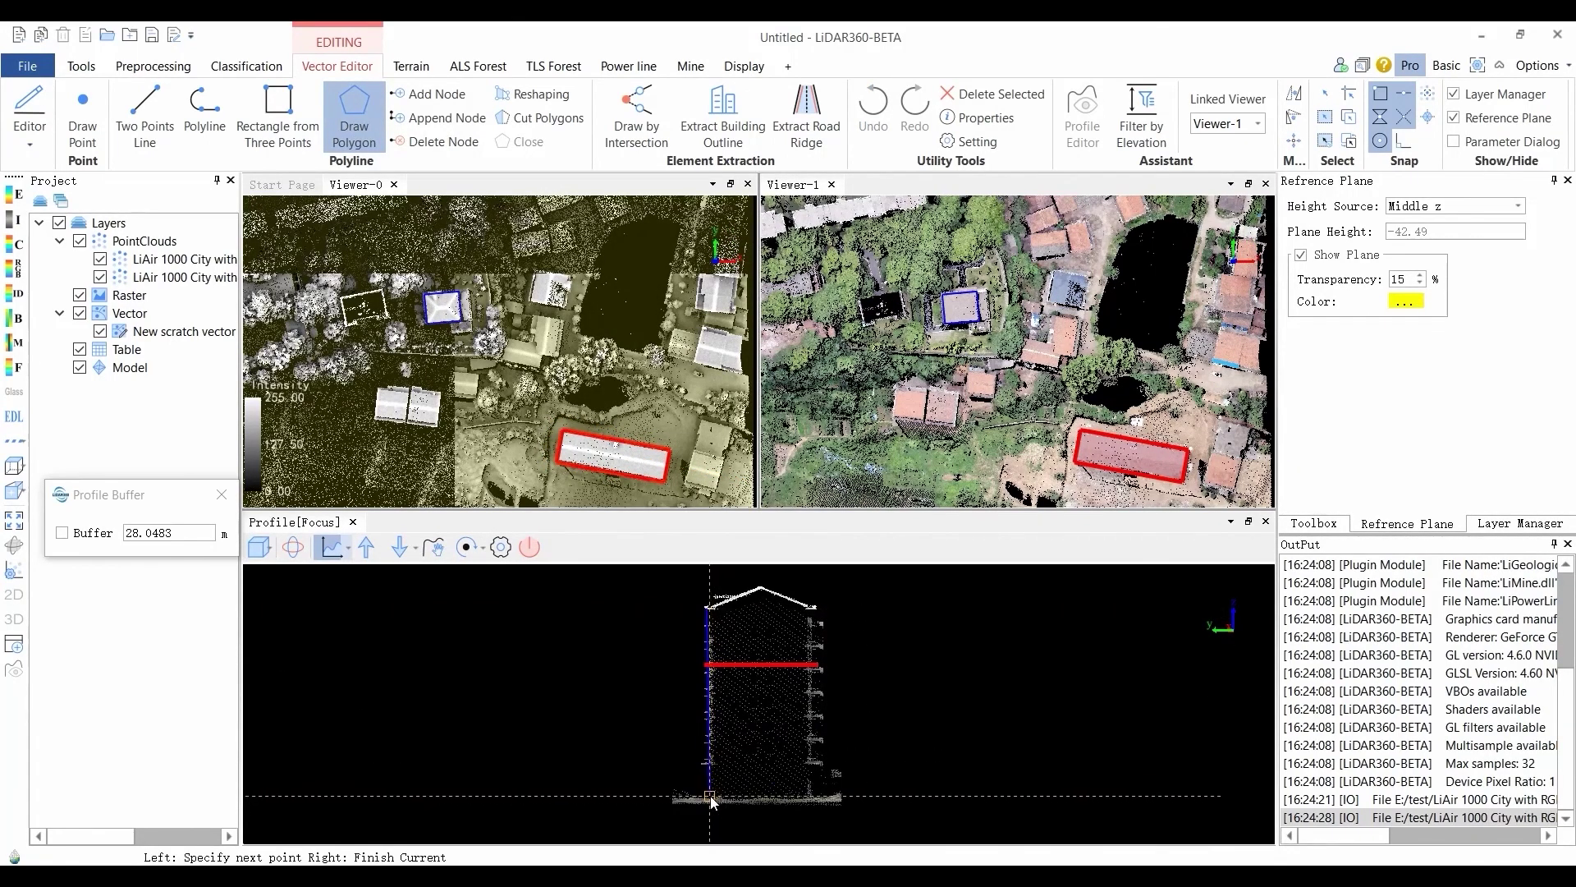
pyautogui.click(710, 796)
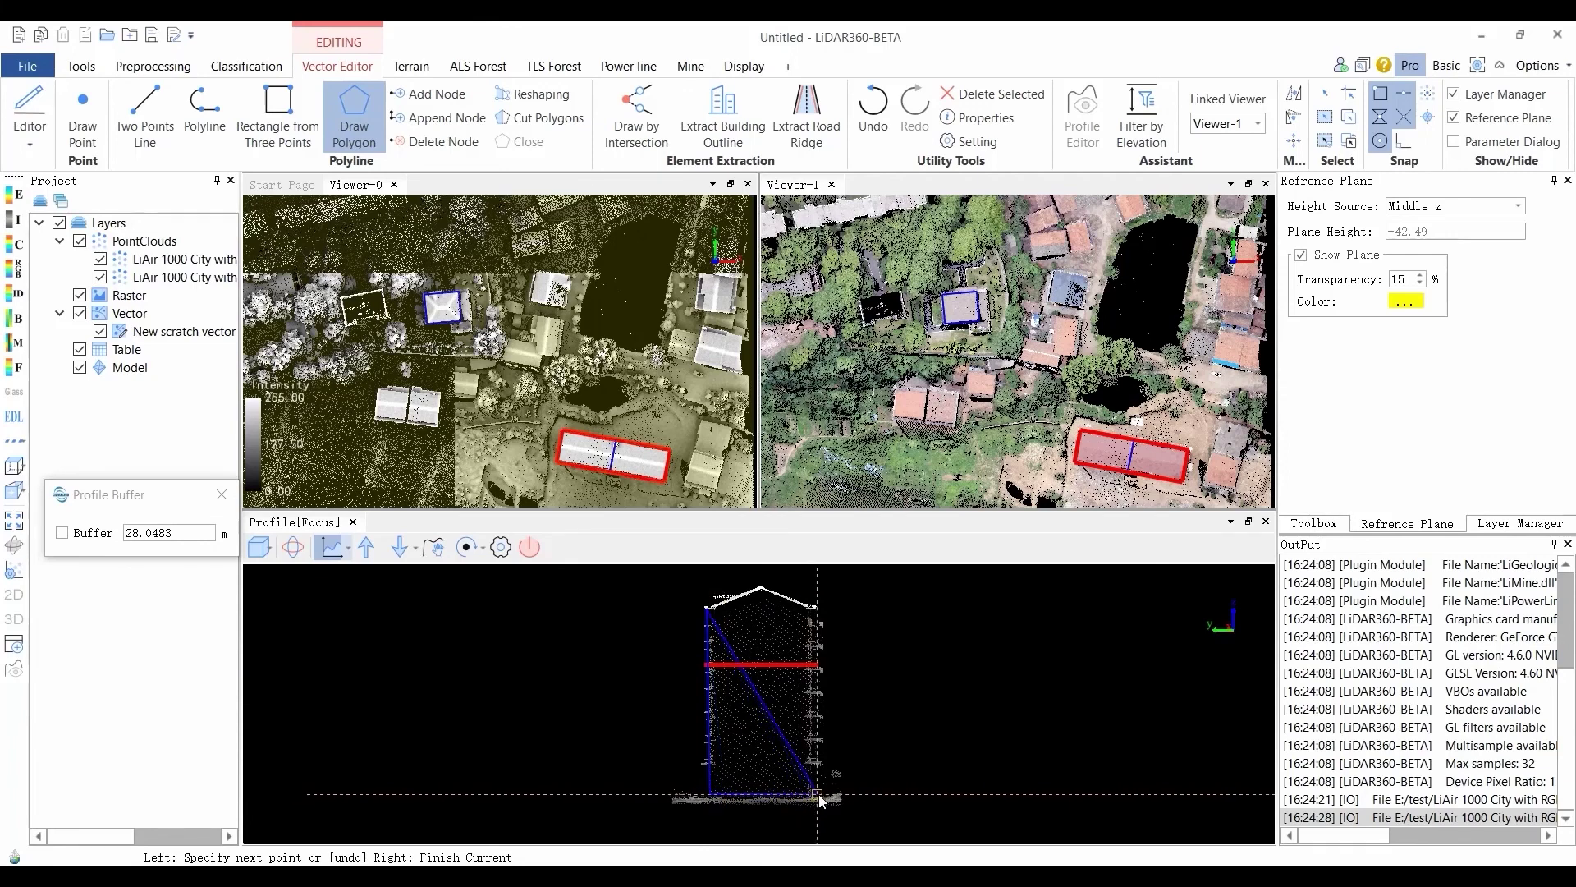
pyautogui.click(814, 794)
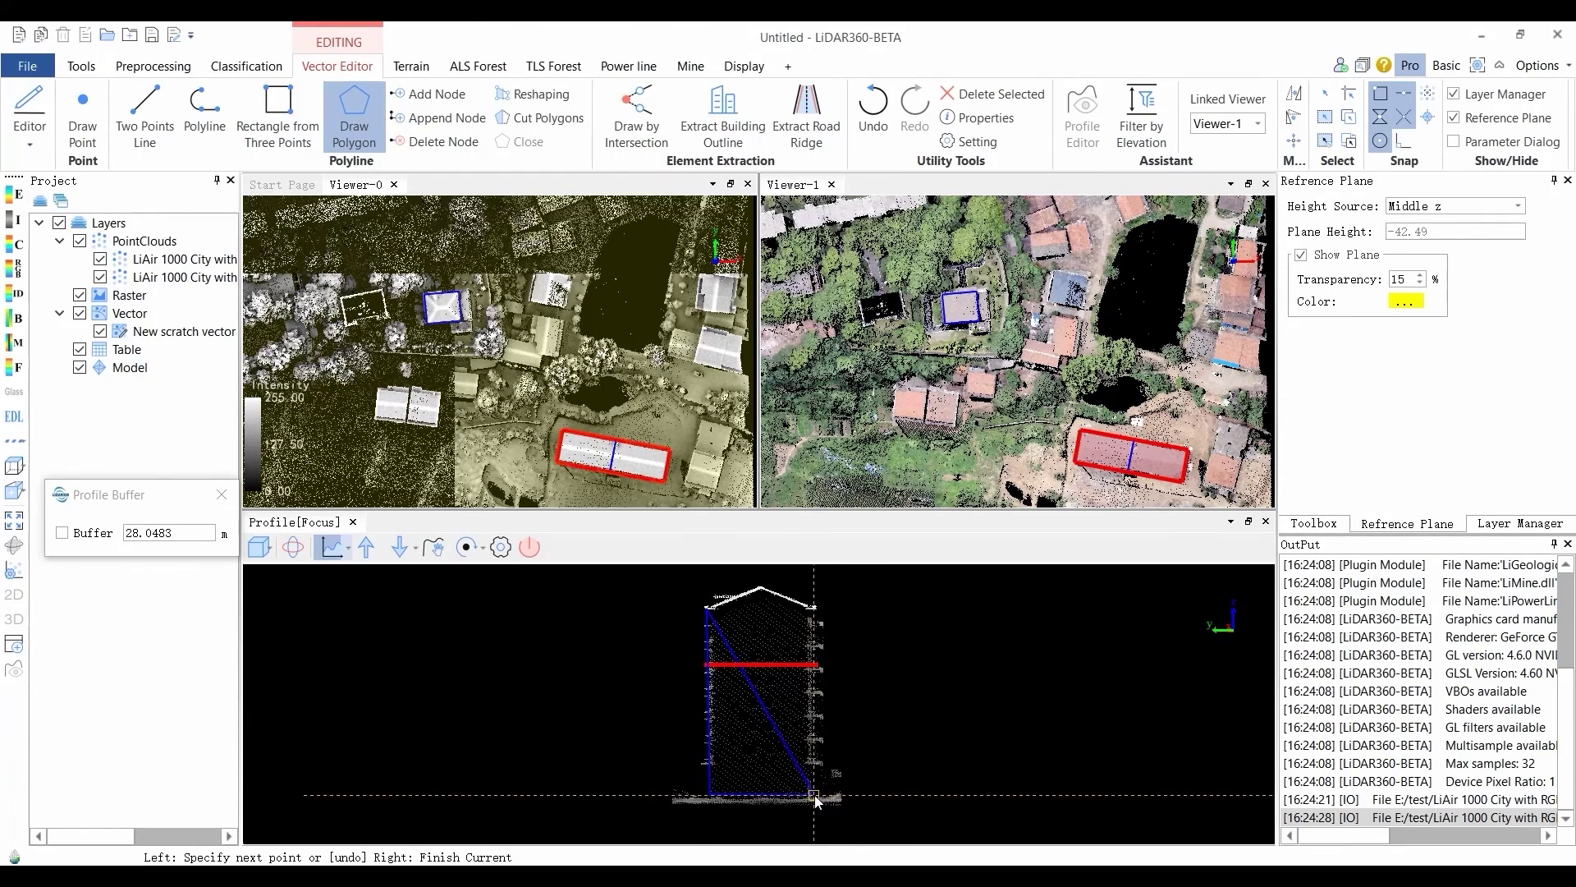
pyautogui.click(815, 608)
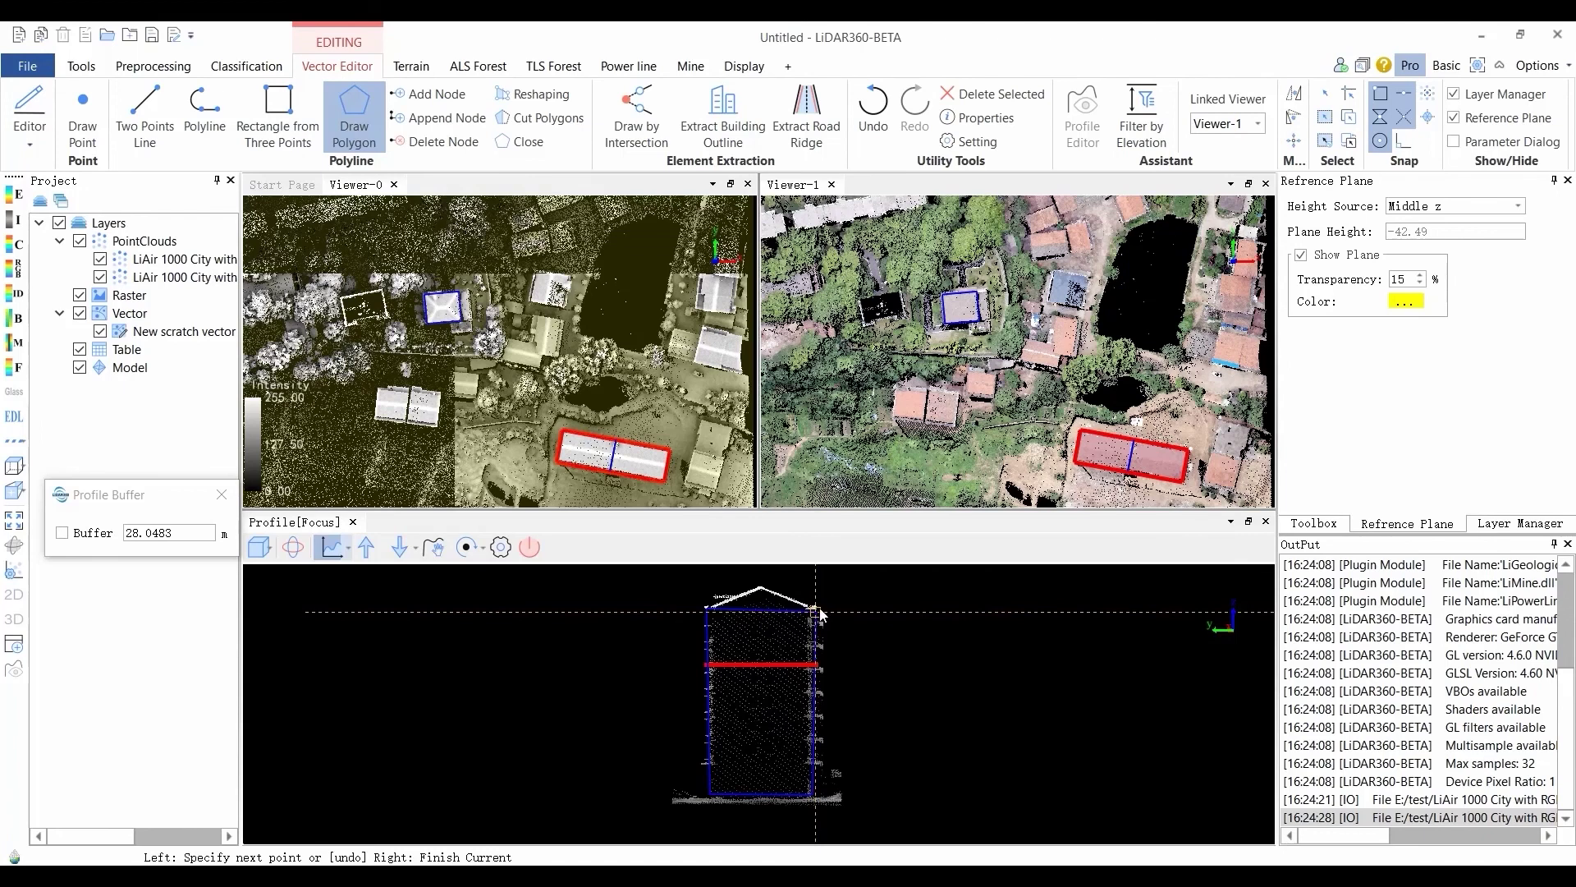
pyautogui.click(761, 589)
pyautogui.rightClick(761, 588)
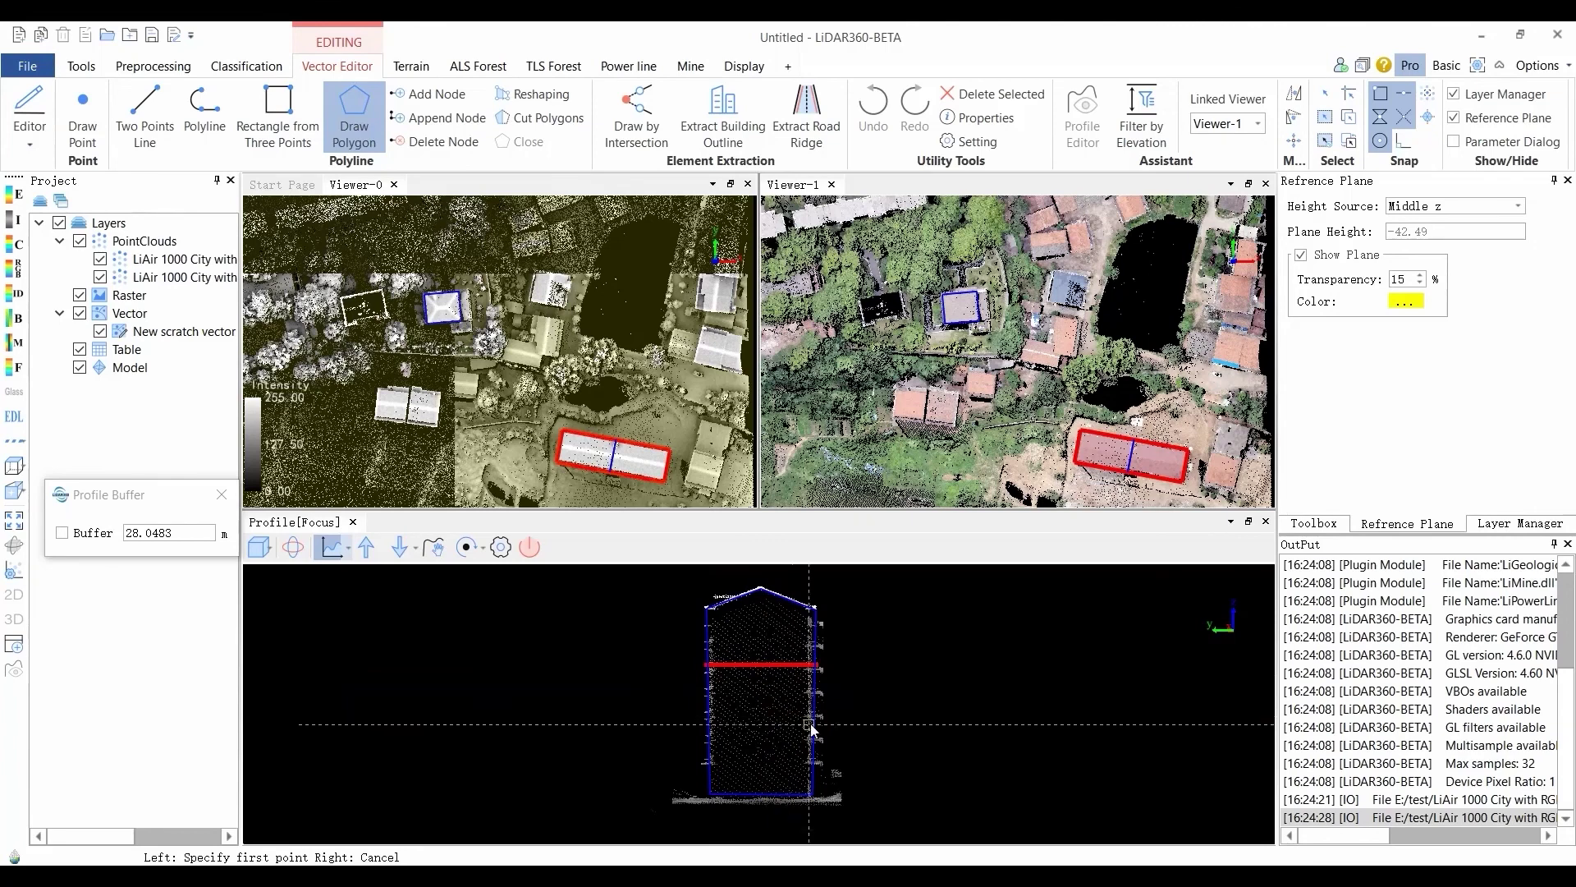
pyautogui.scroll(2, 764, 694)
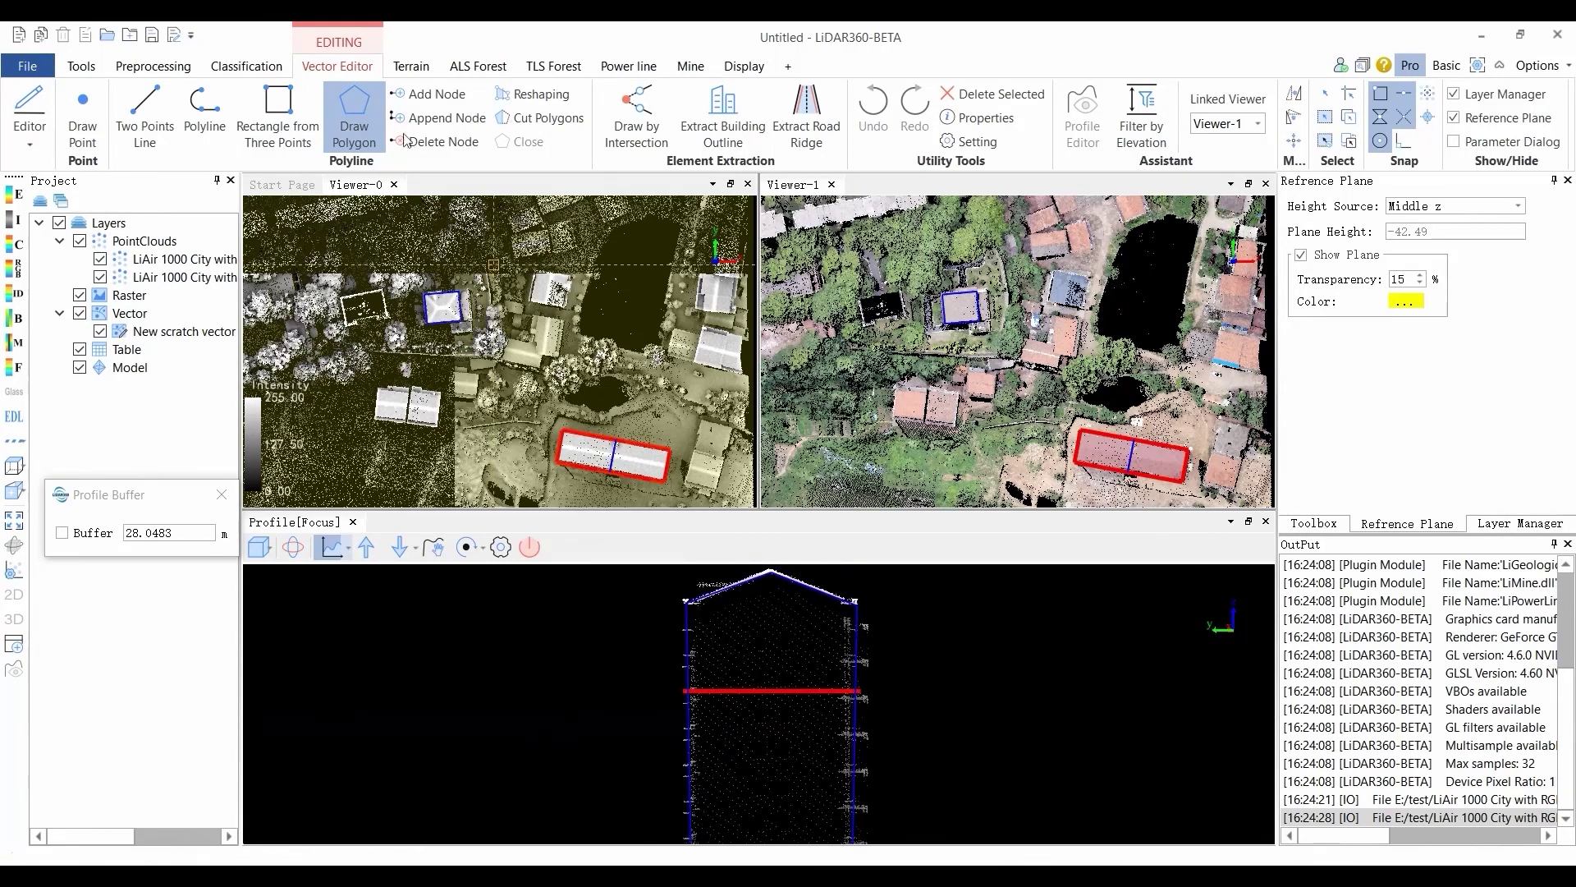
# Draw a horizontal two-point polyline across the end facade in the profile, just below the eaves, from wall to wall.
pyautogui.click(204, 115)
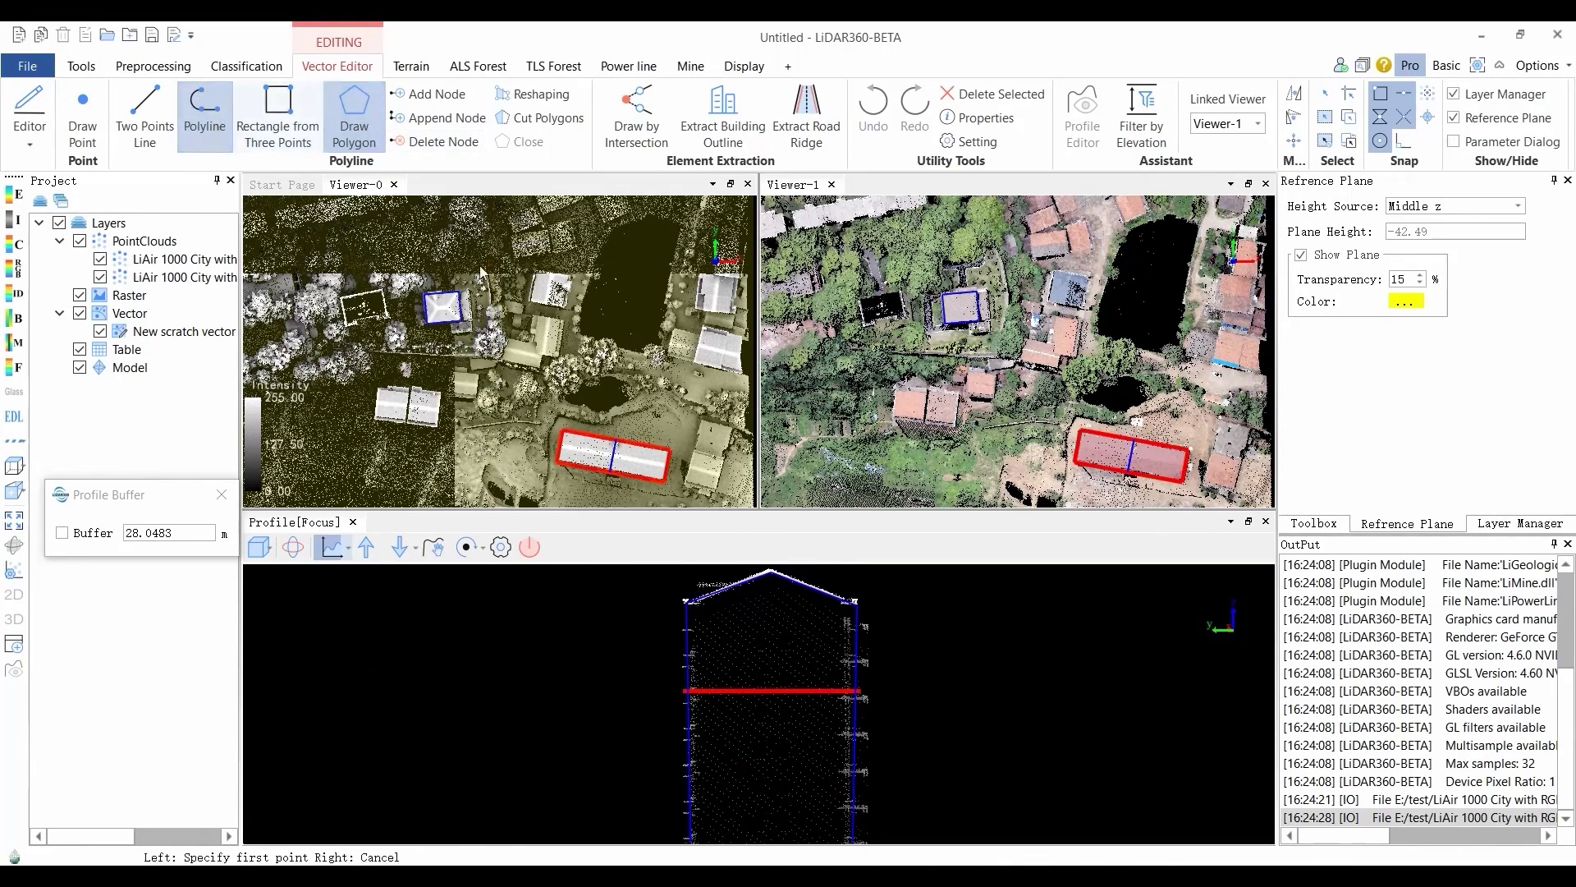
pyautogui.click(706, 629)
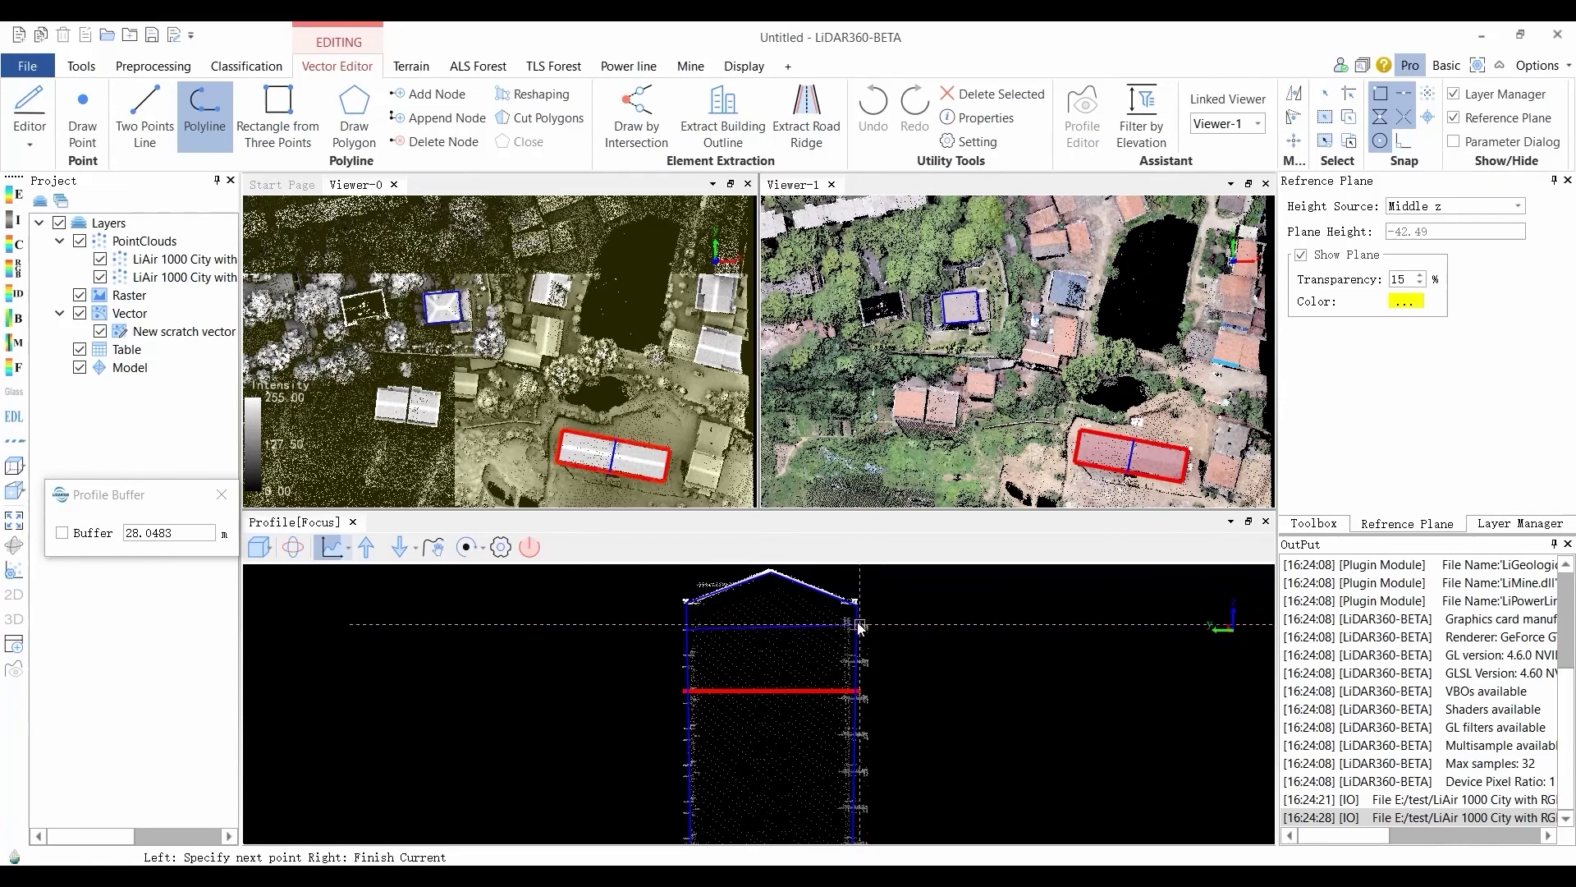
pyautogui.click(856, 630)
pyautogui.rightClick(857, 632)
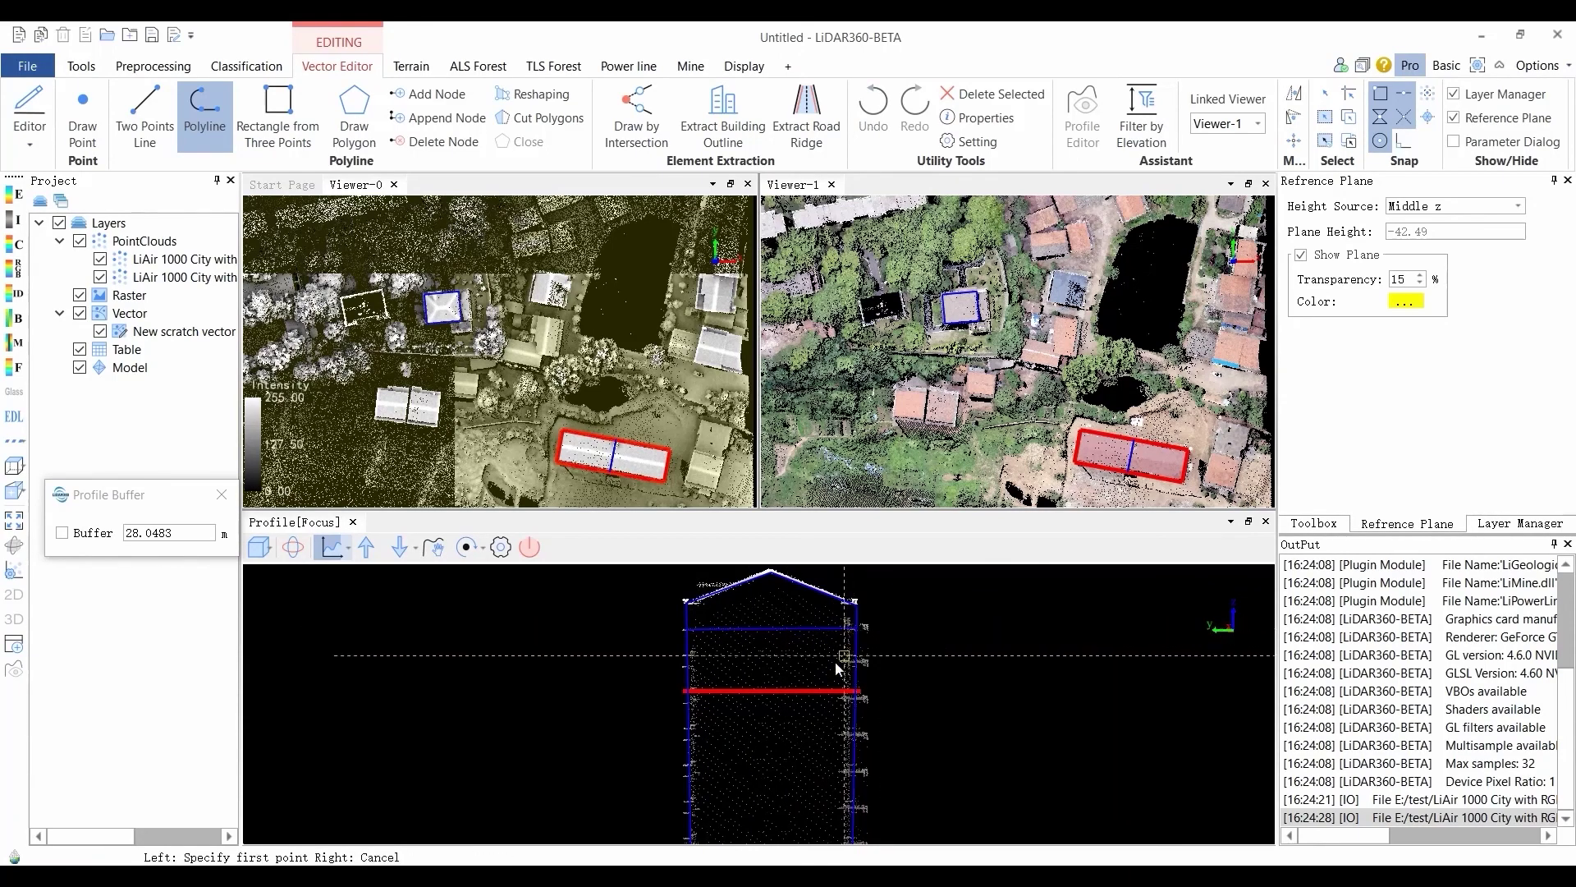
pyautogui.scroll(-3, 757, 727)
pyautogui.moveTo(776, 748); pyautogui.dragTo(745, 799, button='middle')
pyautogui.scroll(3, 771, 667)
pyautogui.scroll(3, 749, 742)
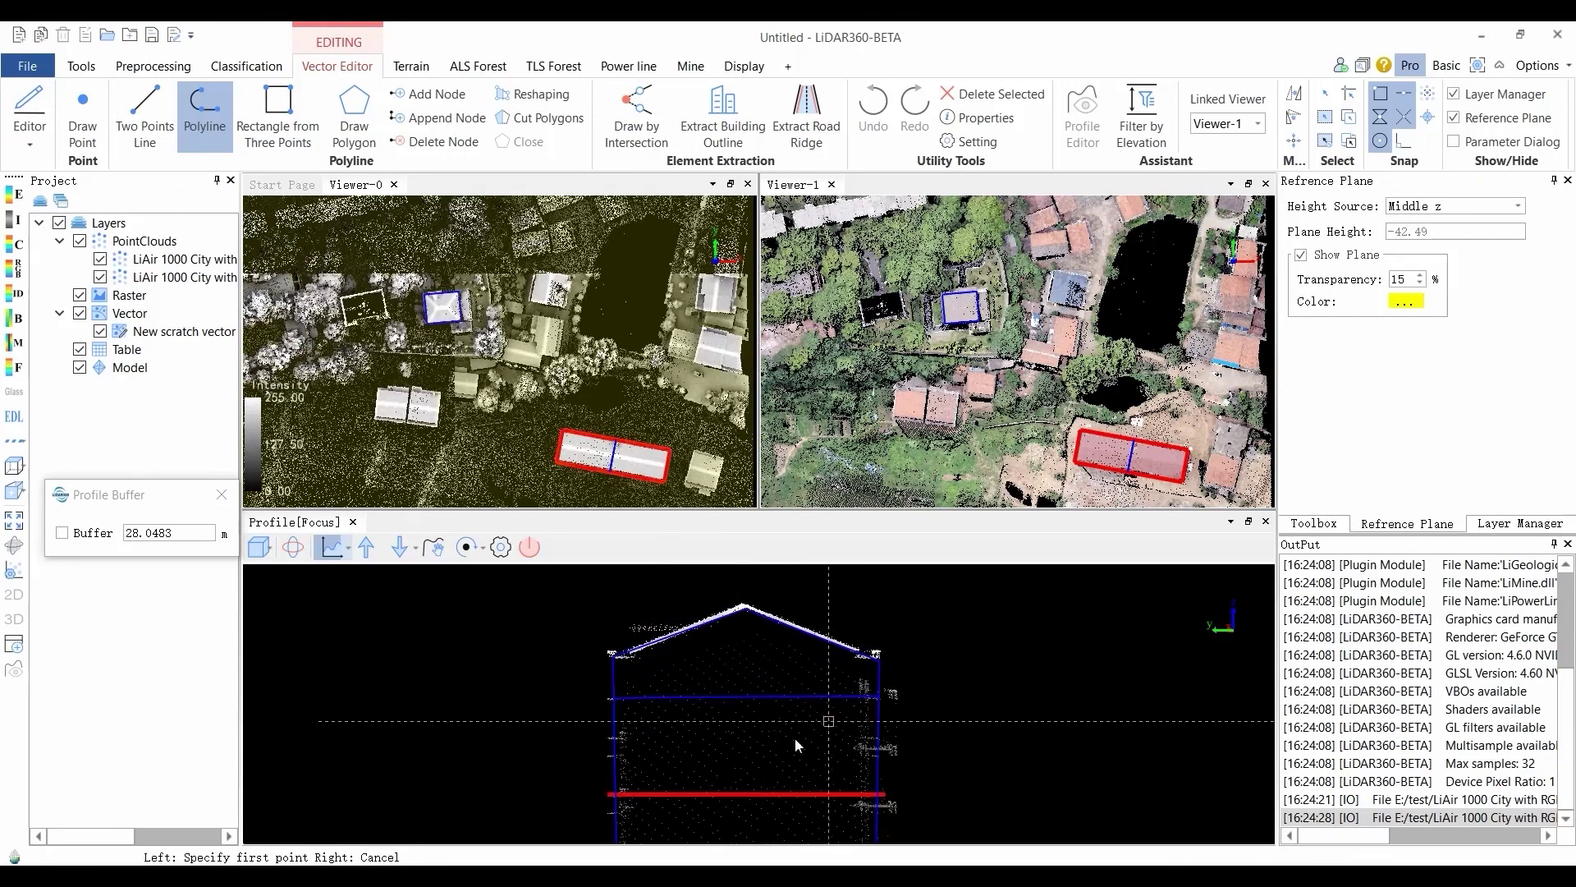
# Close the Profile Editor and zoom both viewers to the extent of the first LiAir 1000 City point cloud.
pyautogui.click(531, 547)
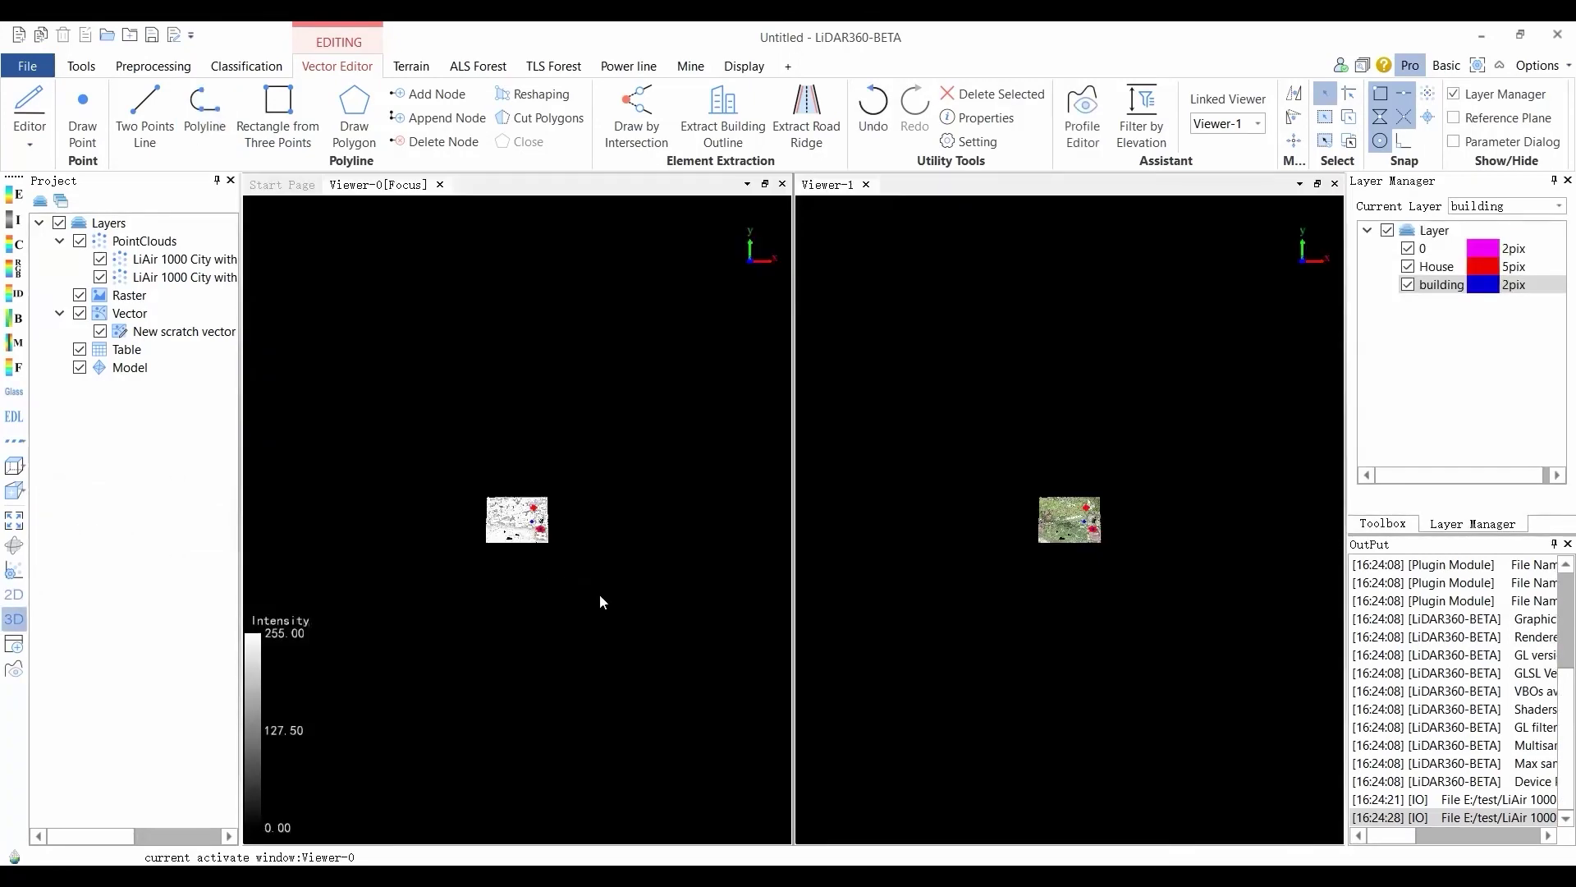
pyautogui.click(156, 260)
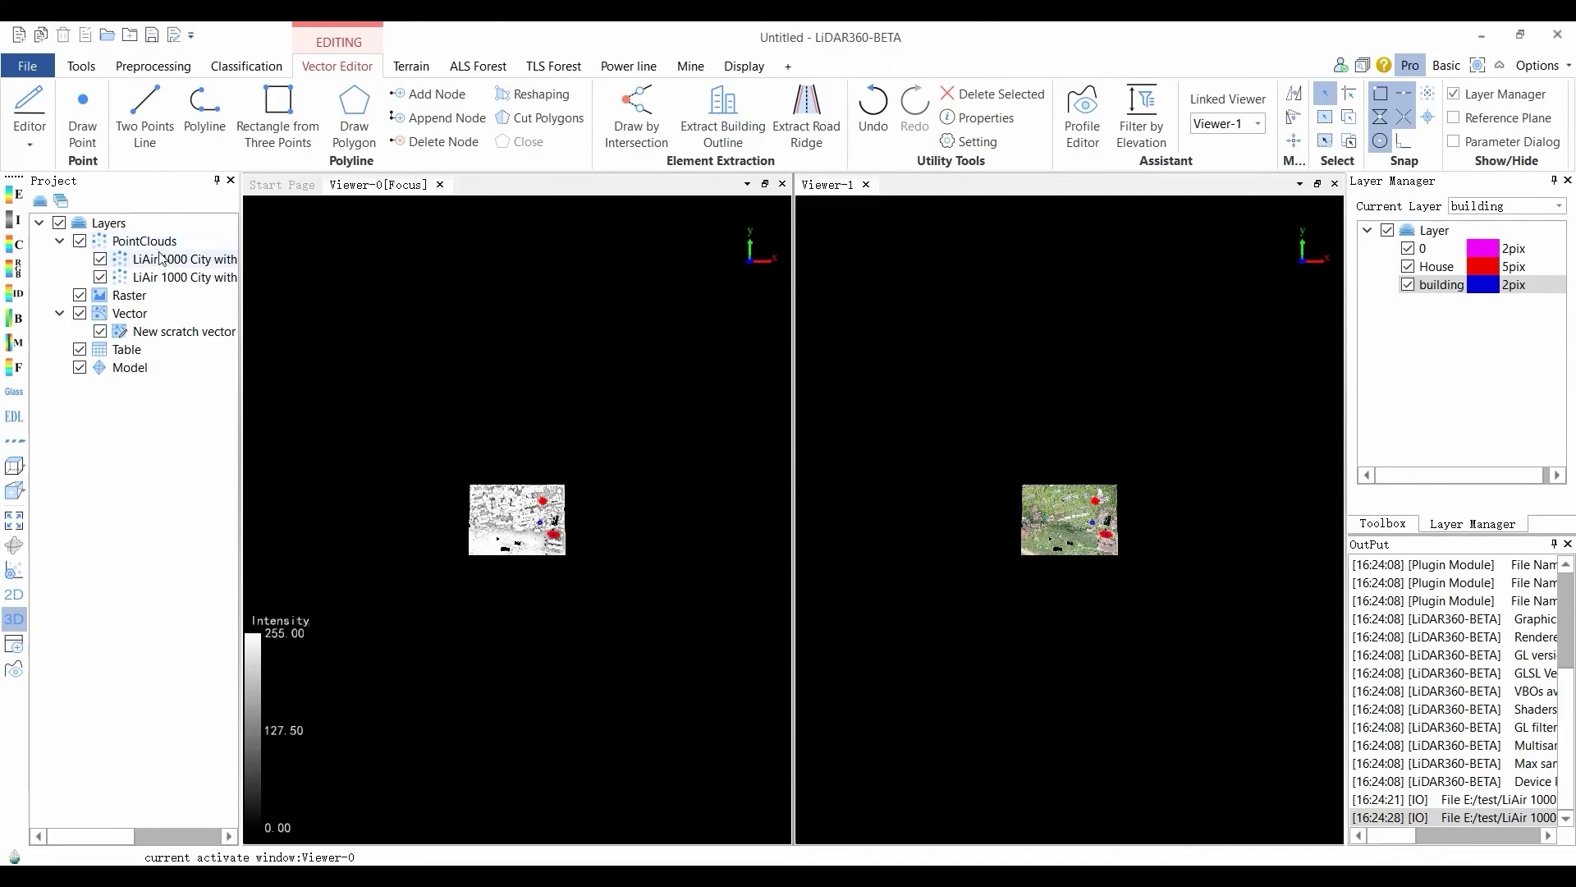
pyautogui.rightClick(162, 260)
pyautogui.click(229, 326)
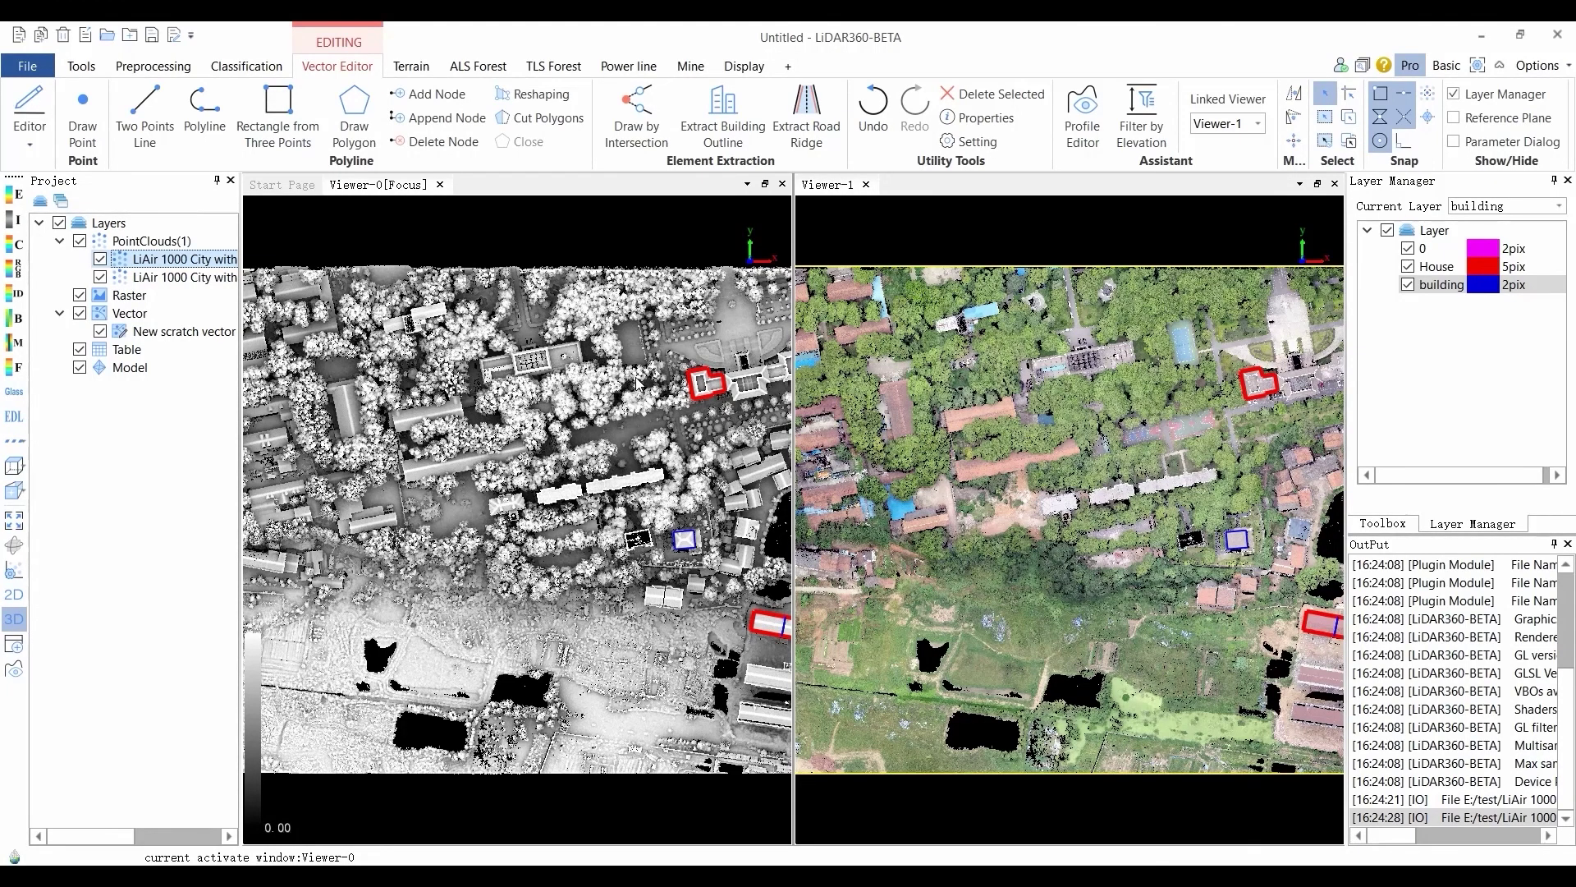
# Add nodes to the long building's red outline along its north, south and west edges.
pyautogui.scroll(6, 550, 558)
pyautogui.moveTo(770, 628); pyautogui.dragTo(581, 584, button='middle')
pyautogui.scroll(4, 582, 584)
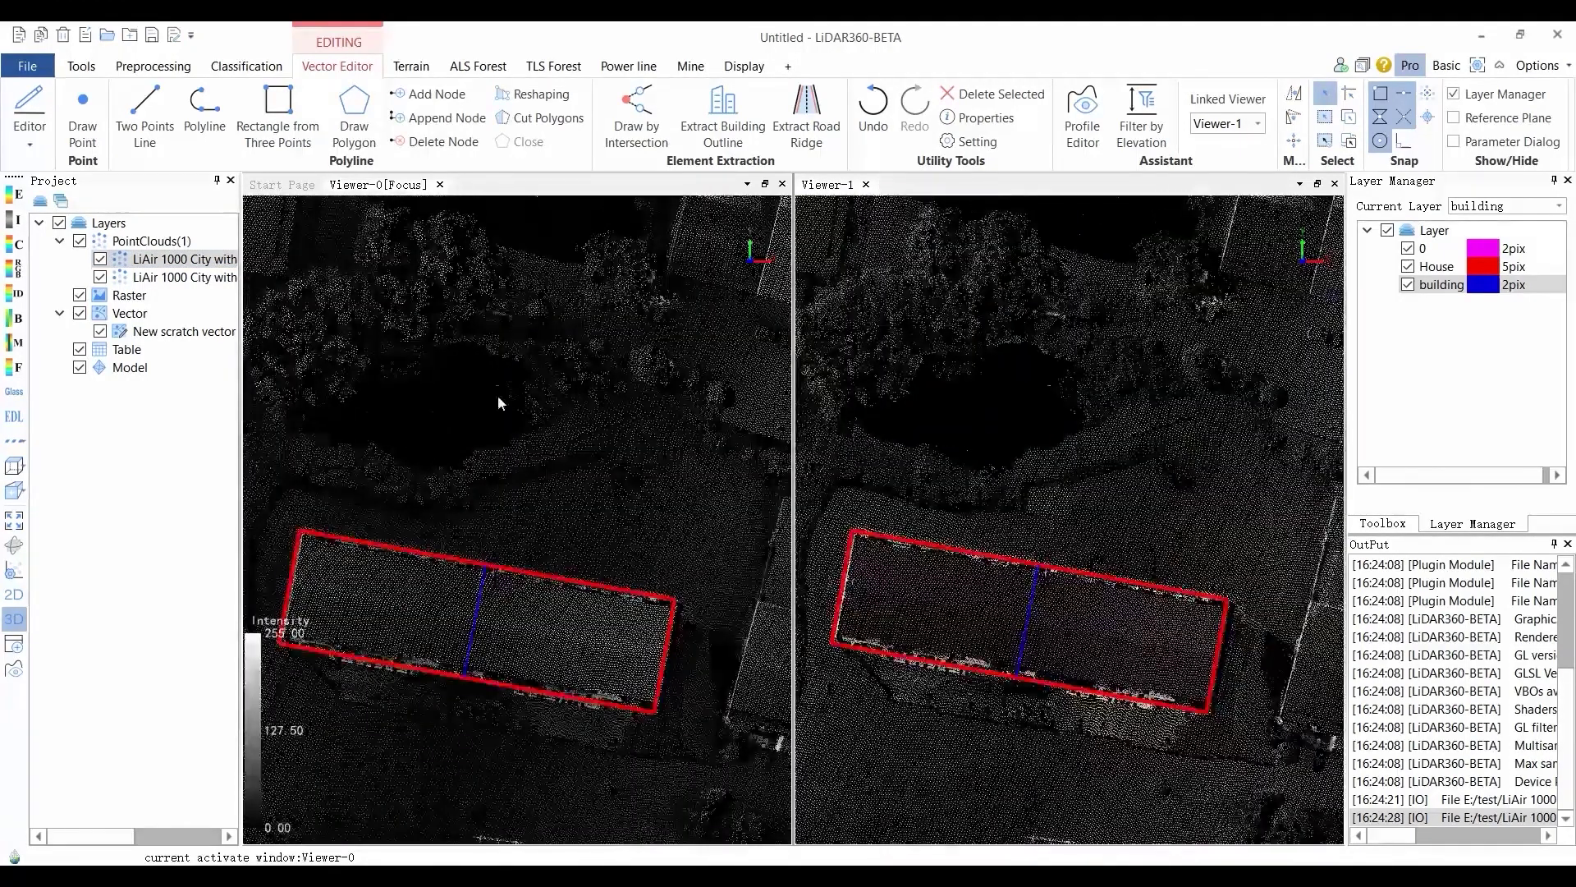
pyautogui.click(436, 97)
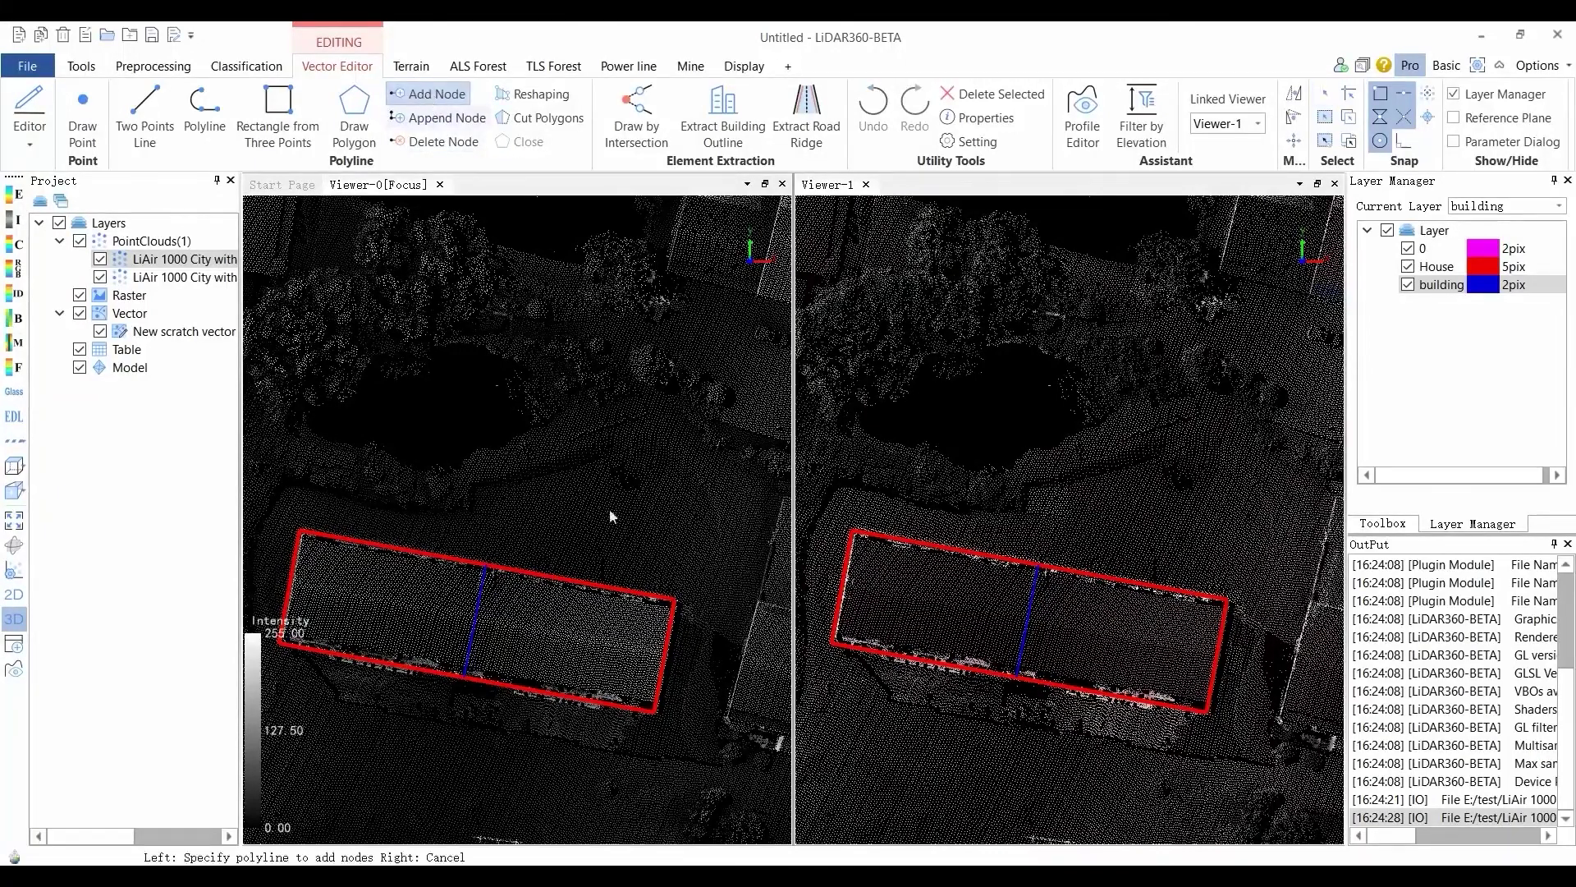
pyautogui.click(572, 585)
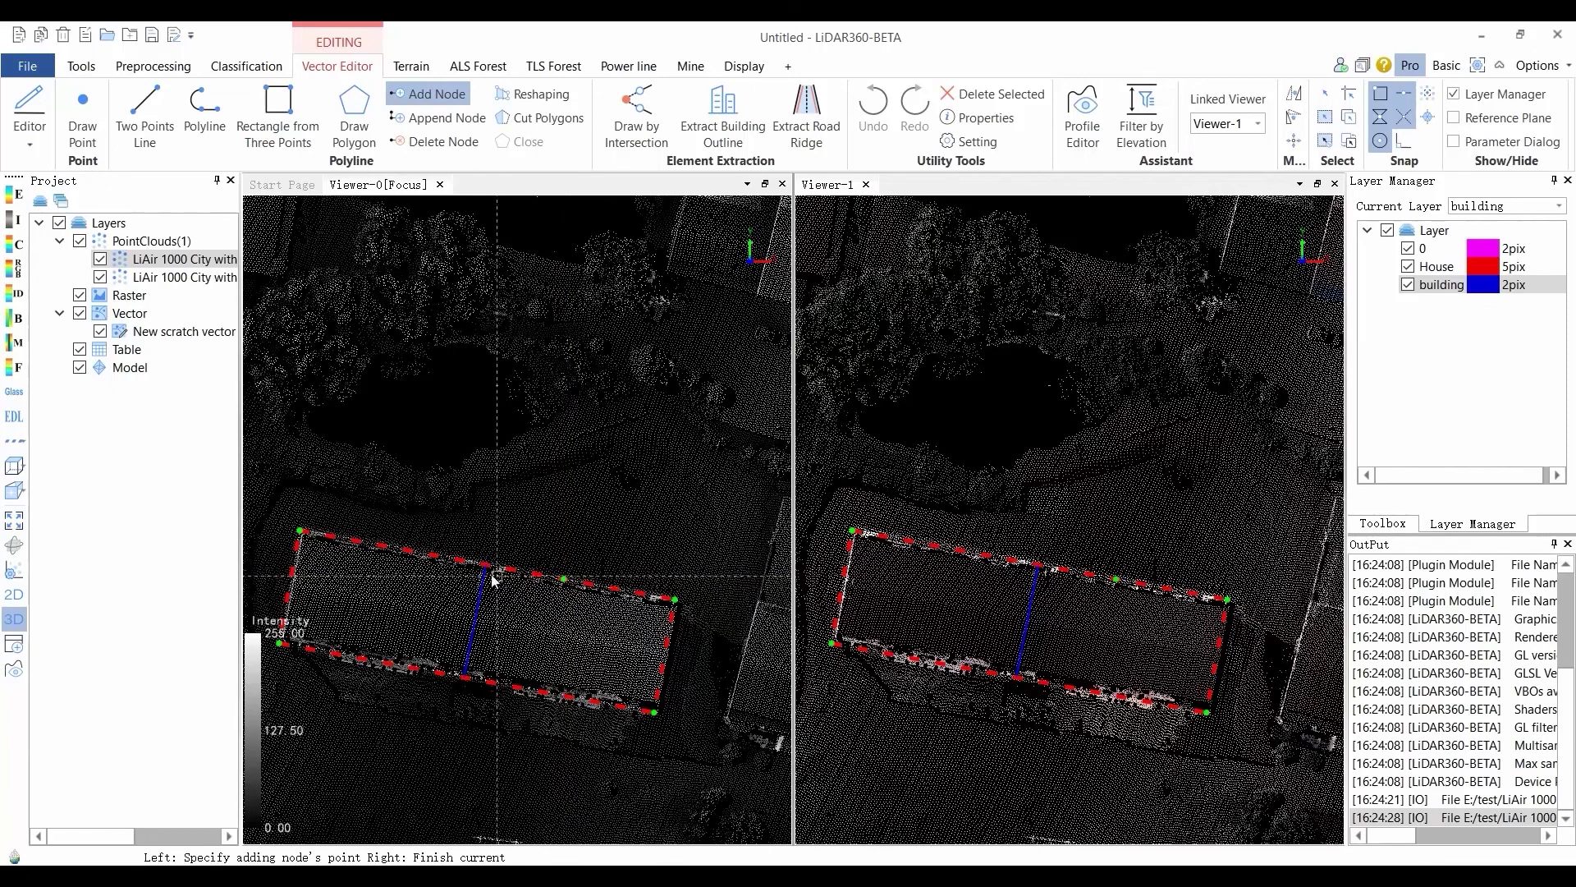
pyautogui.click(432, 555)
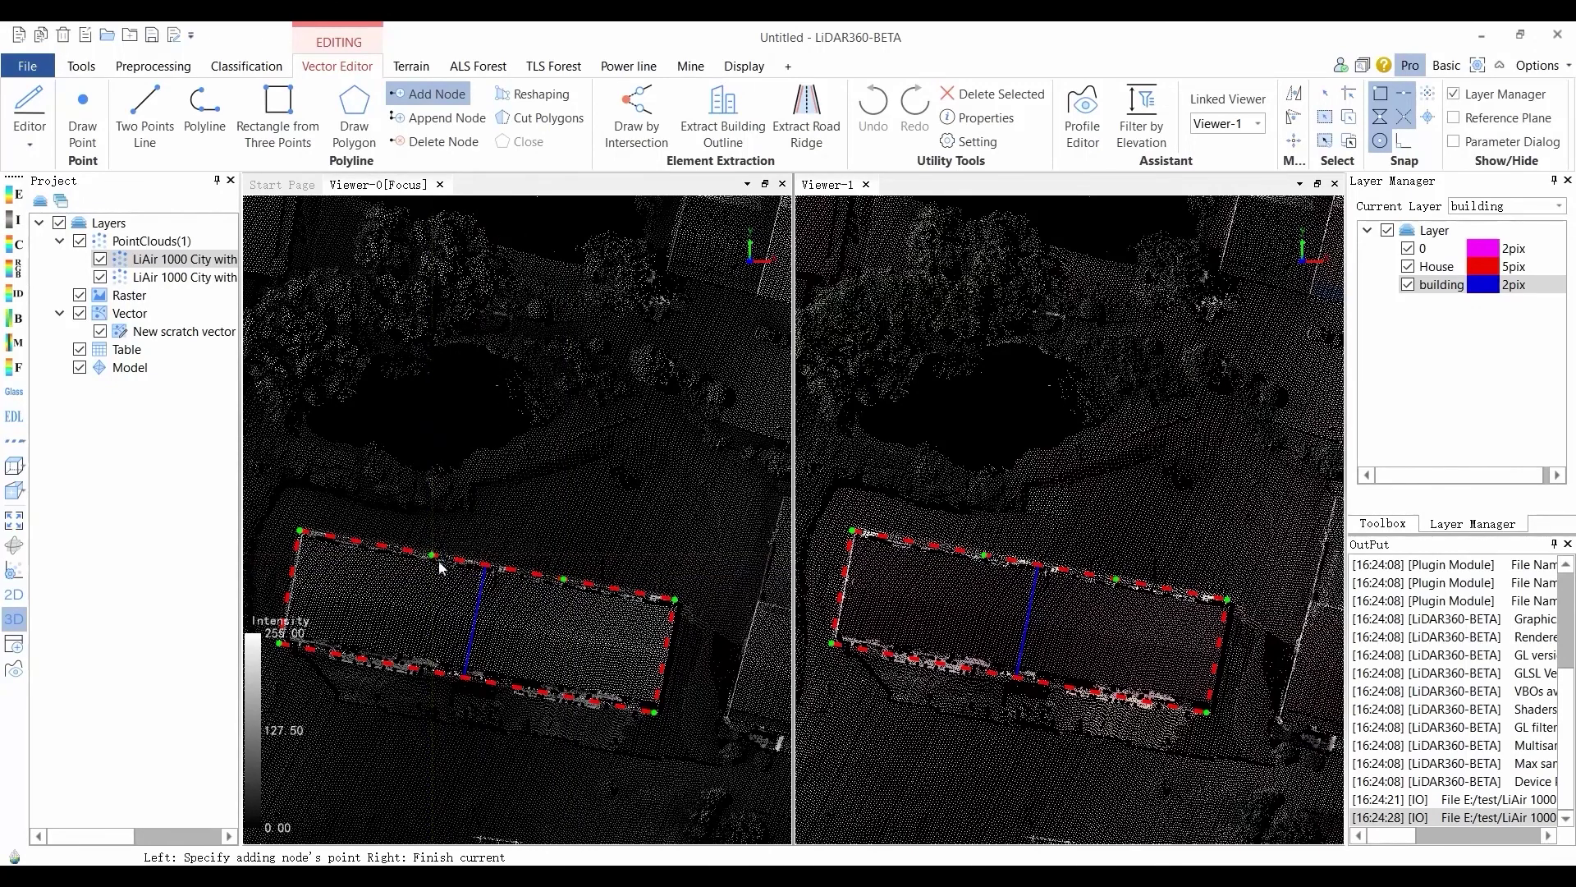
pyautogui.click(388, 660)
pyautogui.click(290, 586)
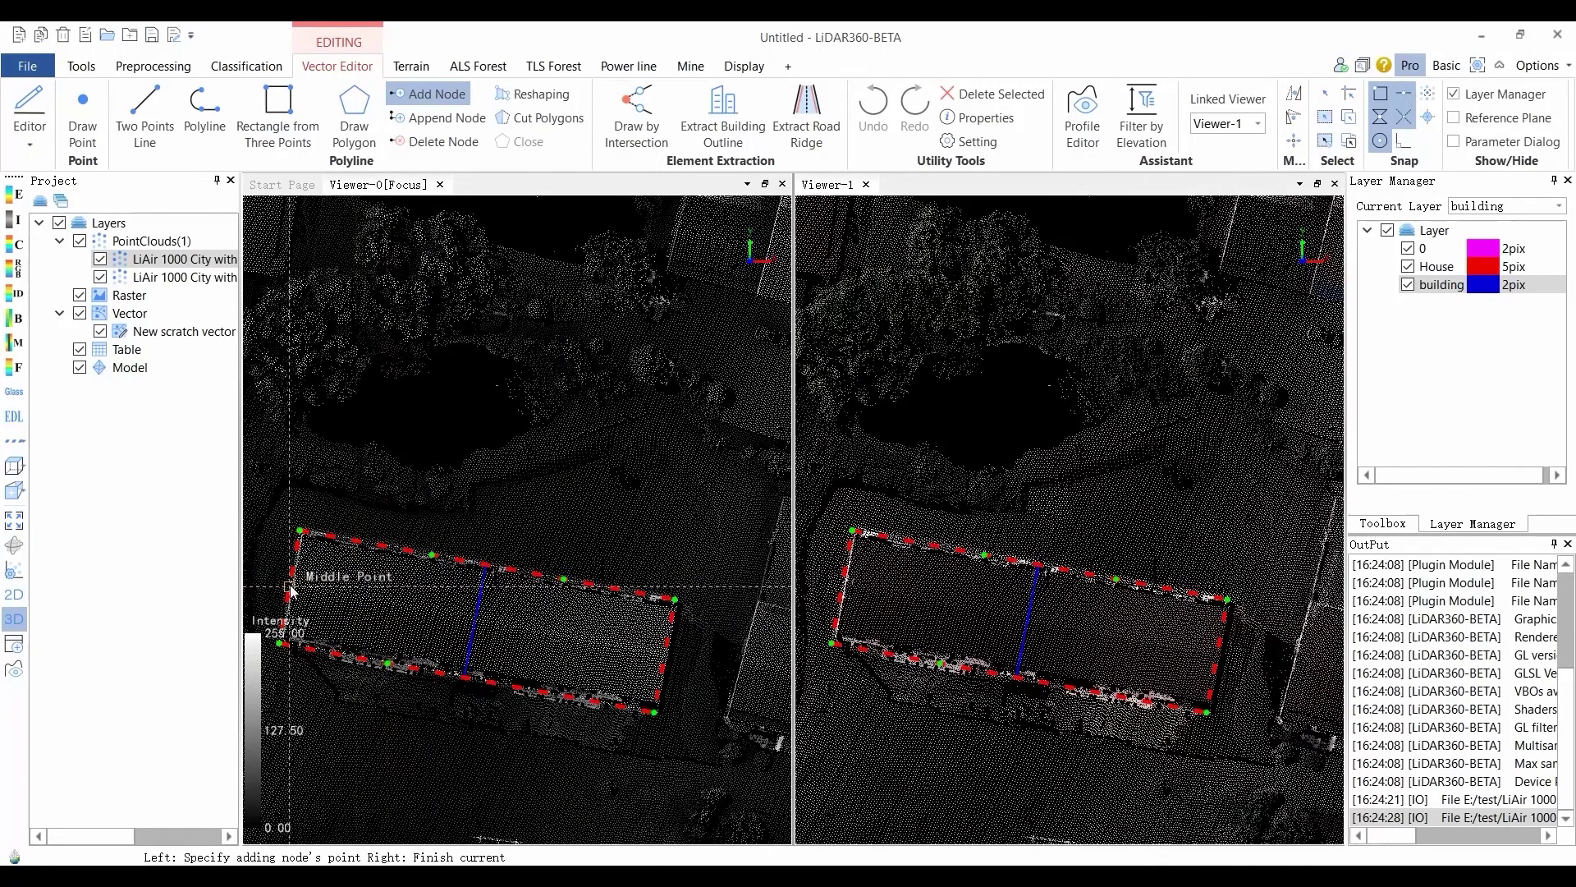
pyautogui.click(365, 541)
pyautogui.click(447, 100)
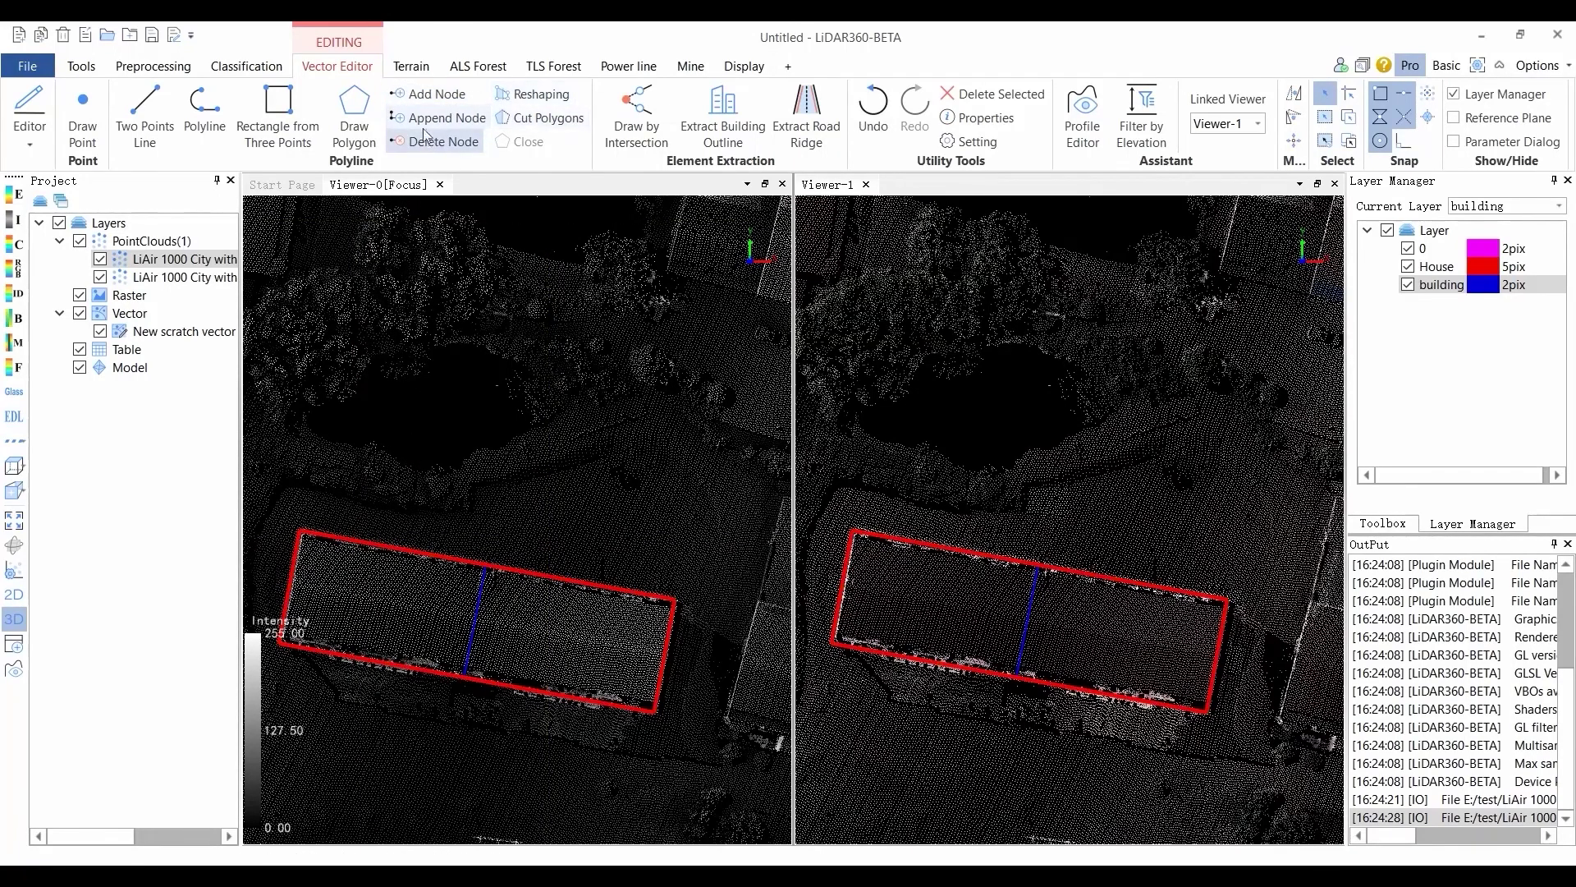
# Draw a short two-point polyline from the middle of the long building's west edge eastward into the roof.
pyautogui.click(195, 127)
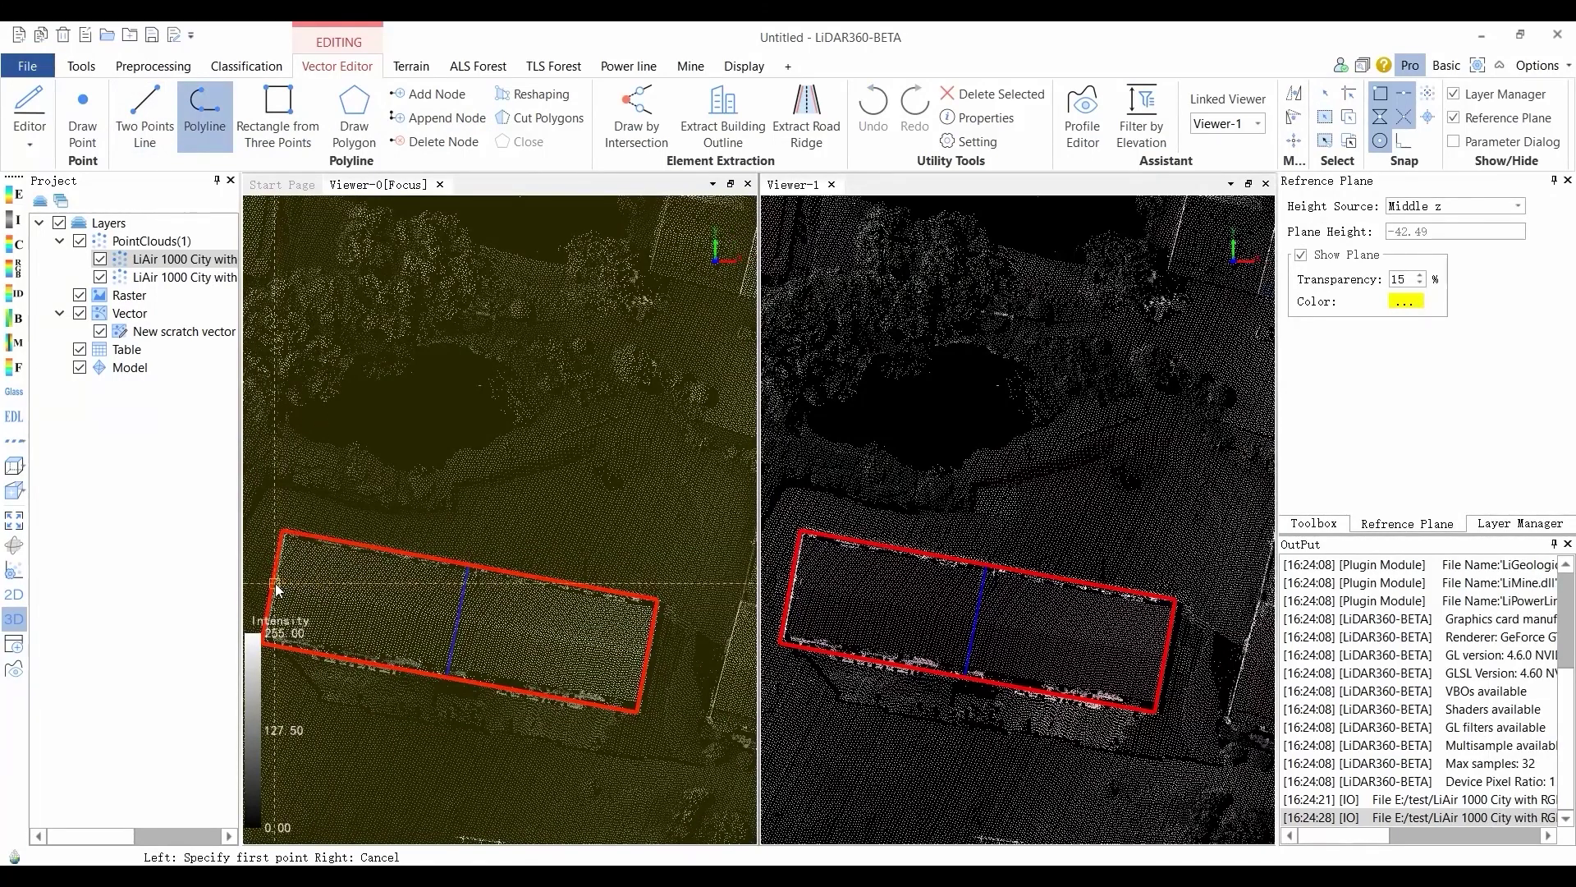
pyautogui.click(274, 587)
pyautogui.click(349, 594)
pyautogui.rightClick(350, 595)
# Extend the short roof line with Append Node through successive points along the roof to the building's east edge.
pyautogui.click(442, 119)
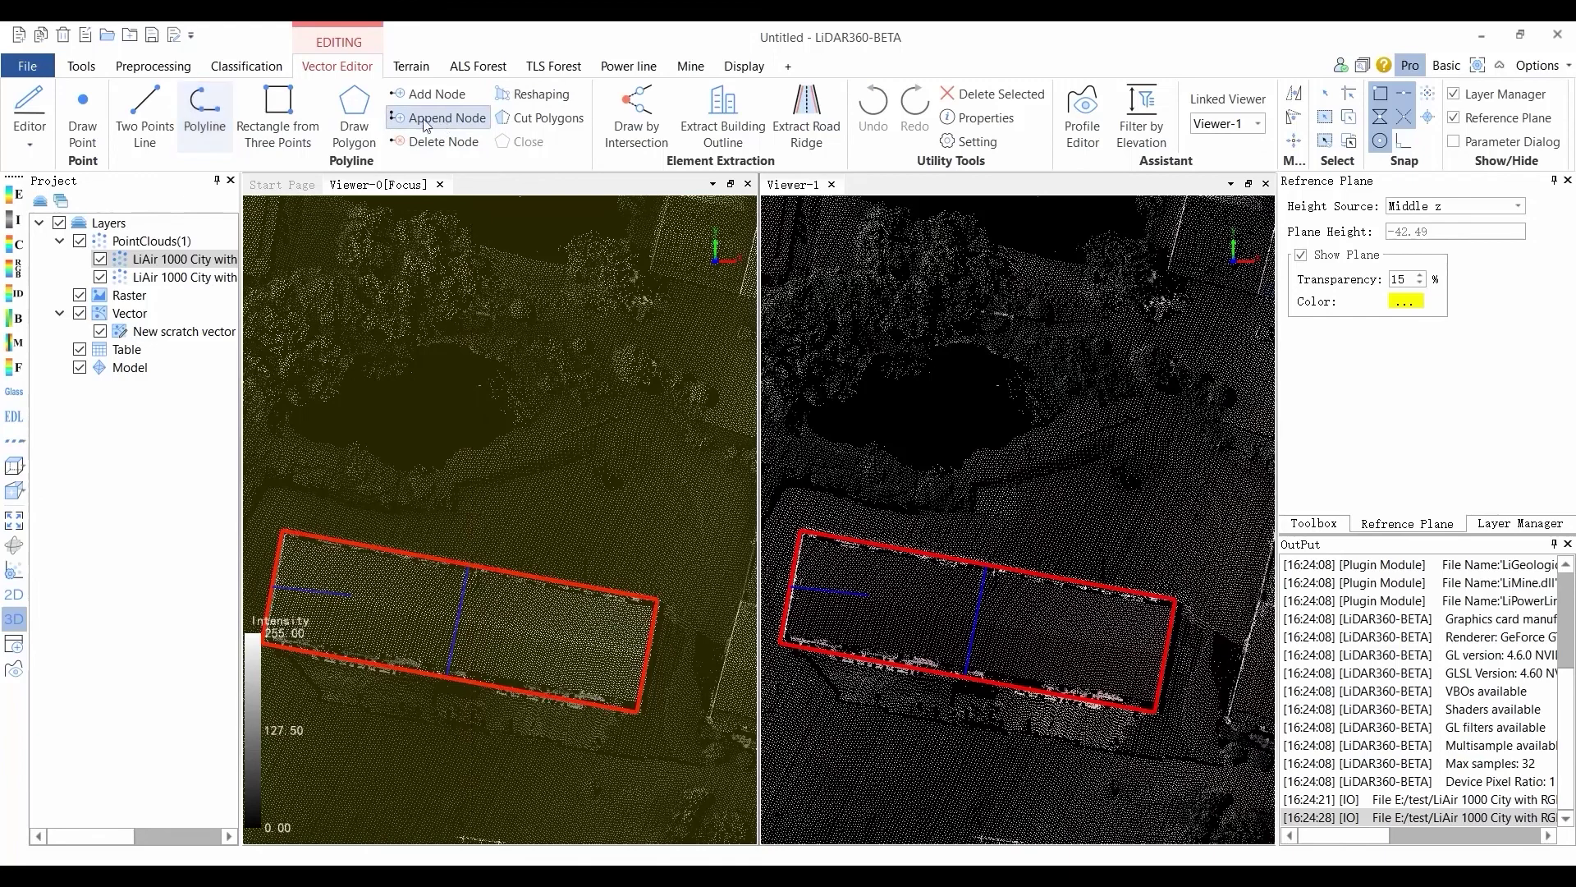
pyautogui.click(346, 596)
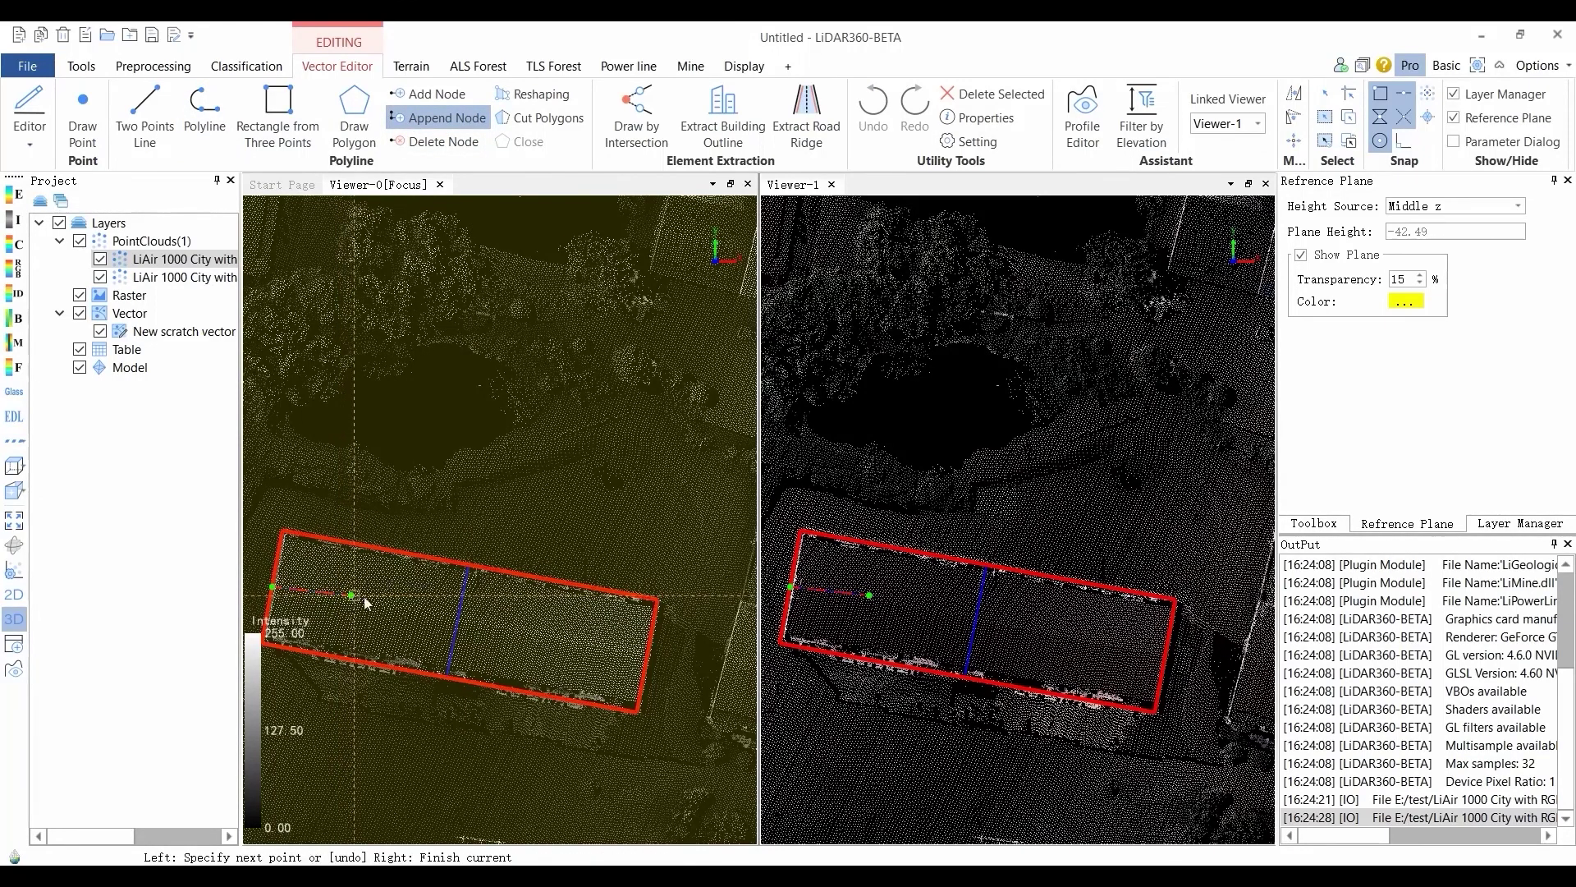
pyautogui.click(419, 607)
pyautogui.rightClick(419, 607)
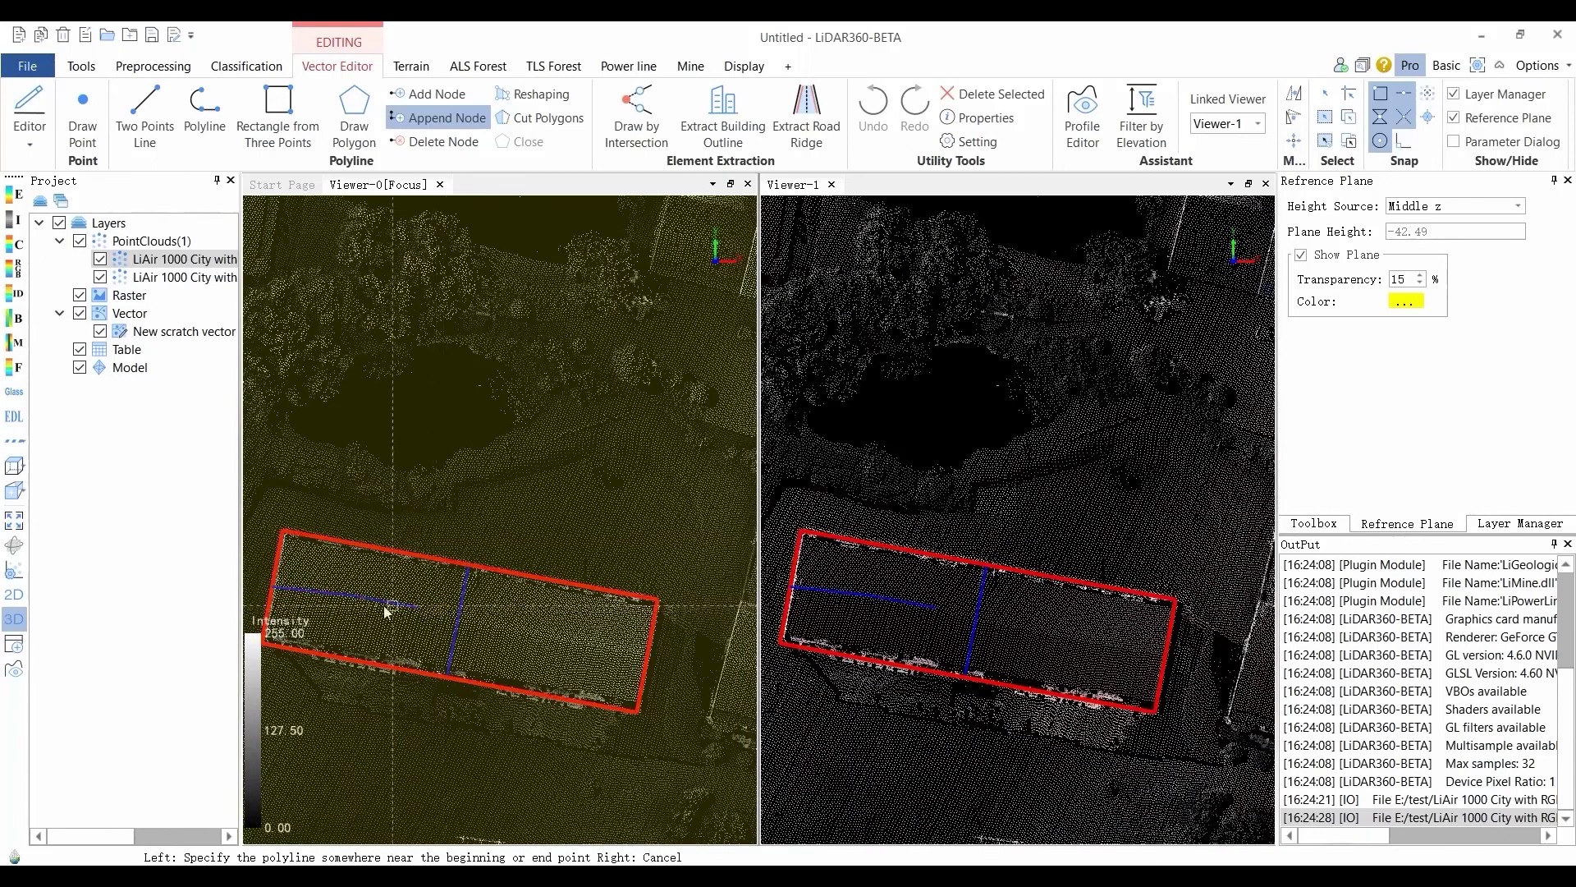
pyautogui.click(421, 610)
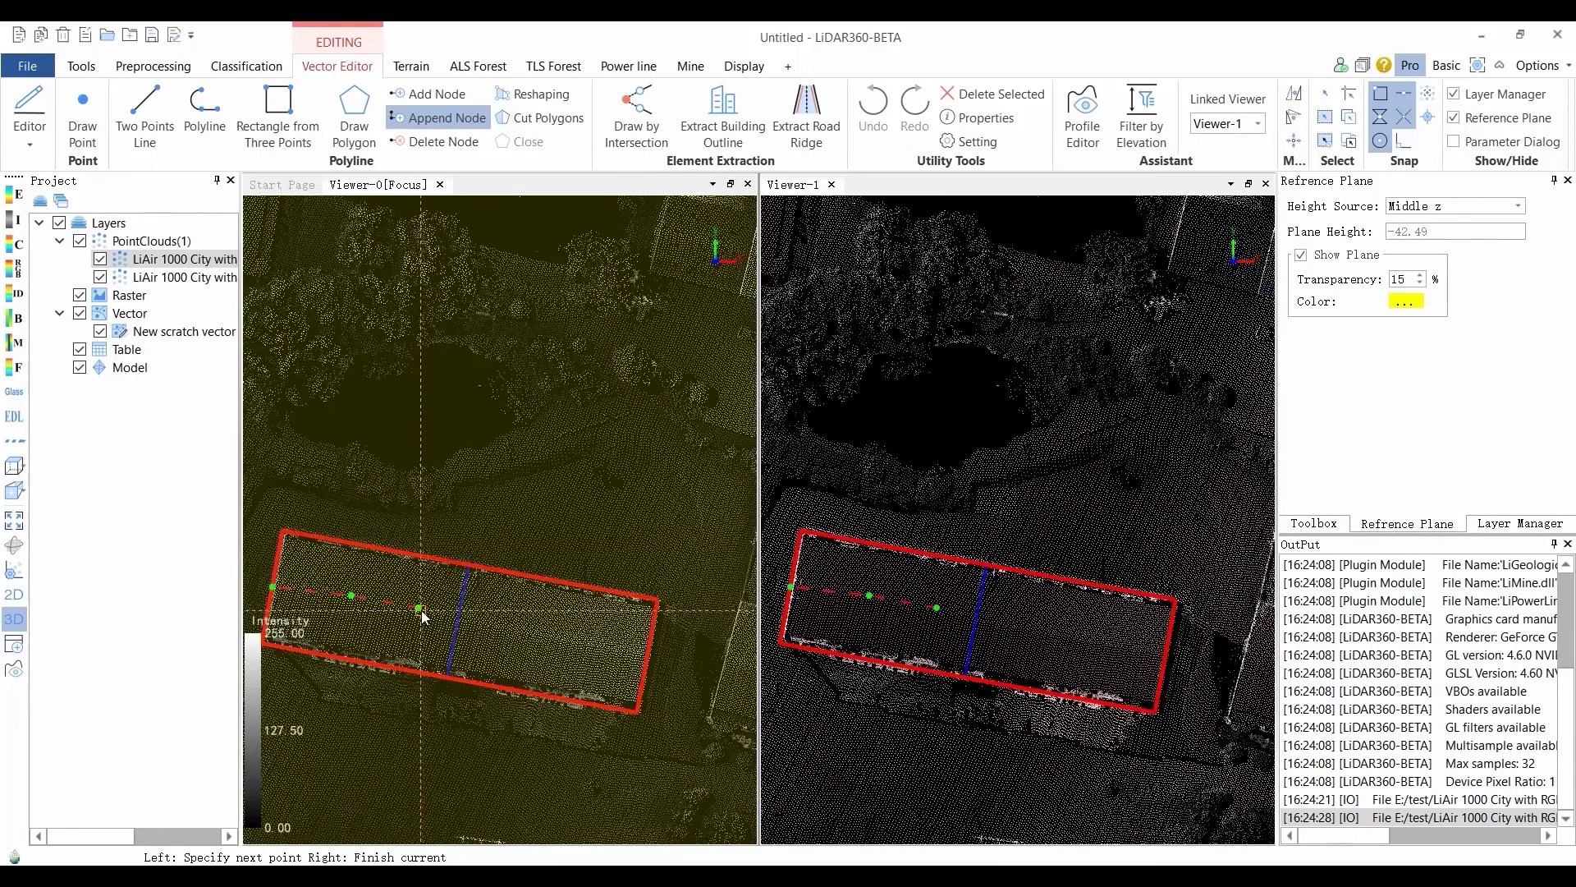
pyautogui.click(490, 622)
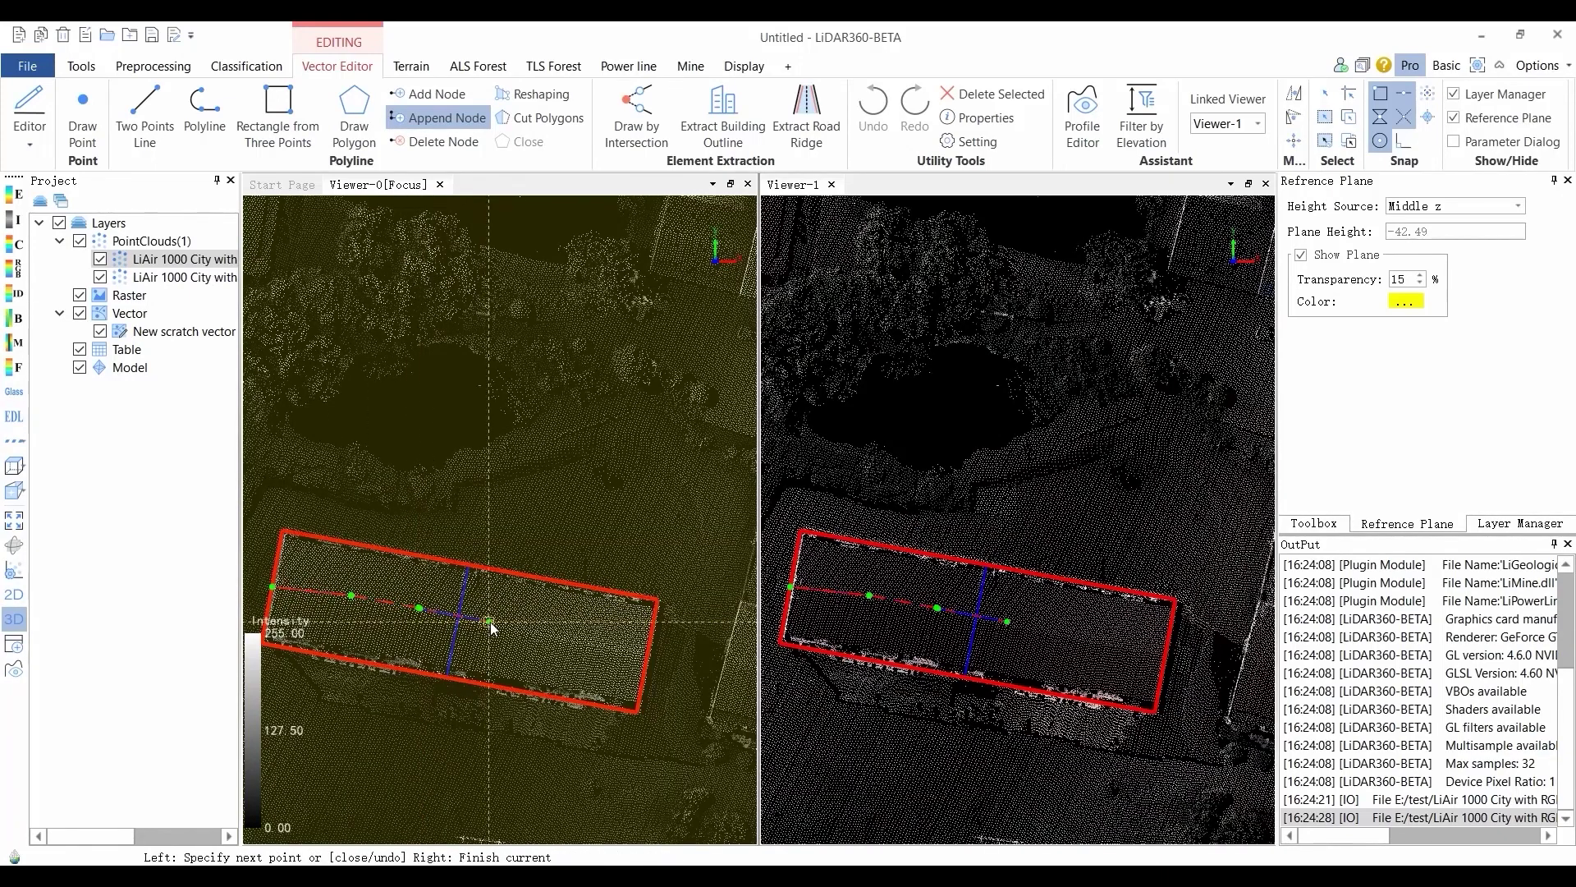
pyautogui.click(526, 626)
pyautogui.click(572, 641)
pyautogui.click(599, 641)
pyautogui.click(632, 648)
pyautogui.rightClick(642, 654)
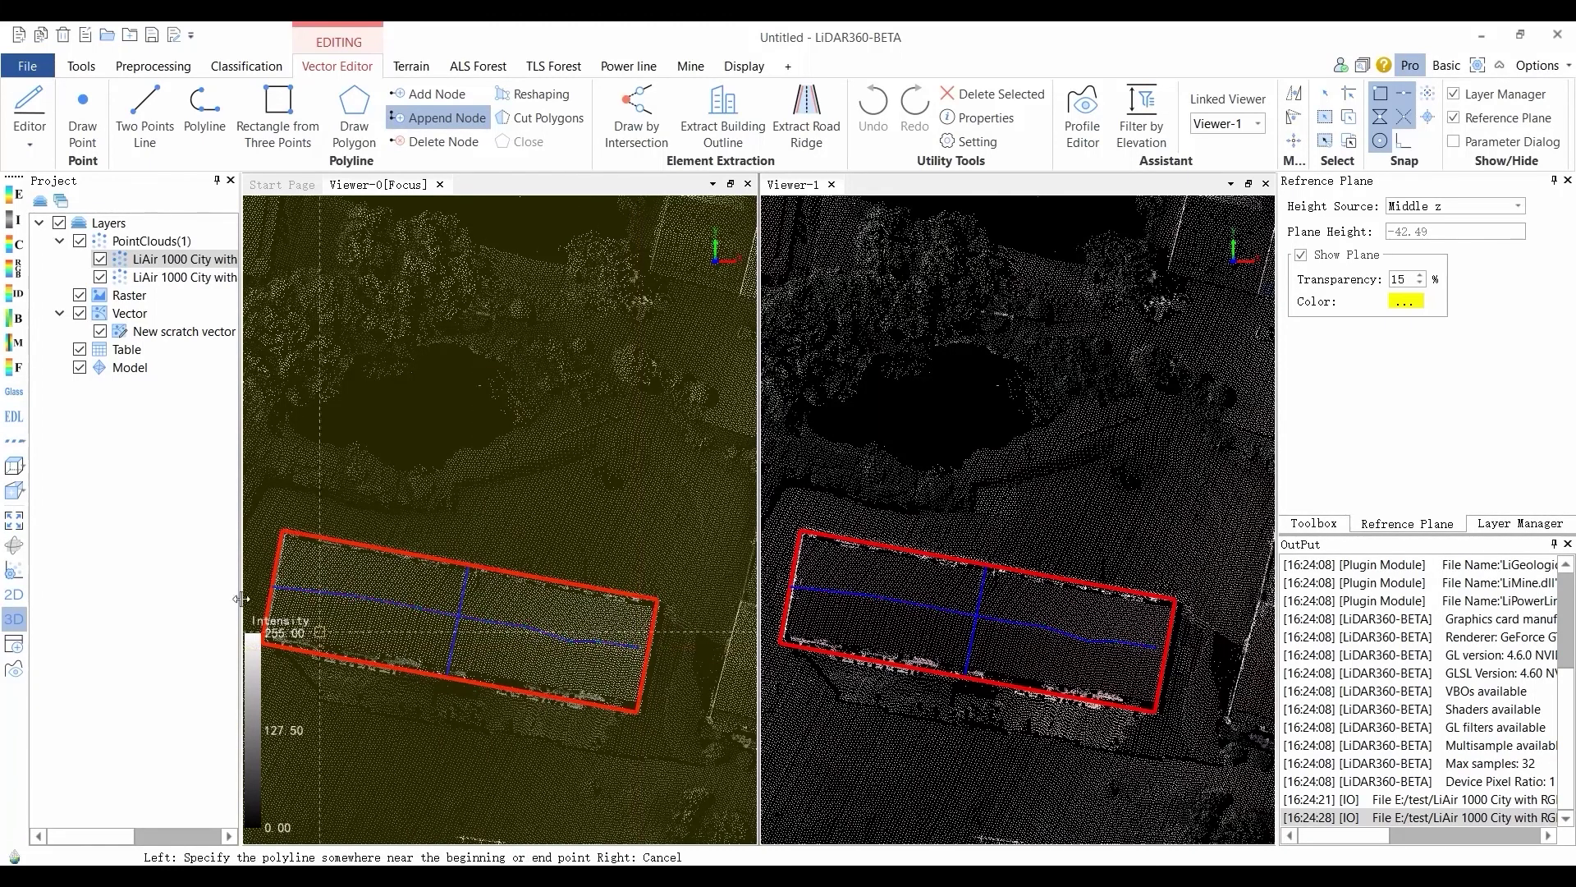
pyautogui.click(476, 120)
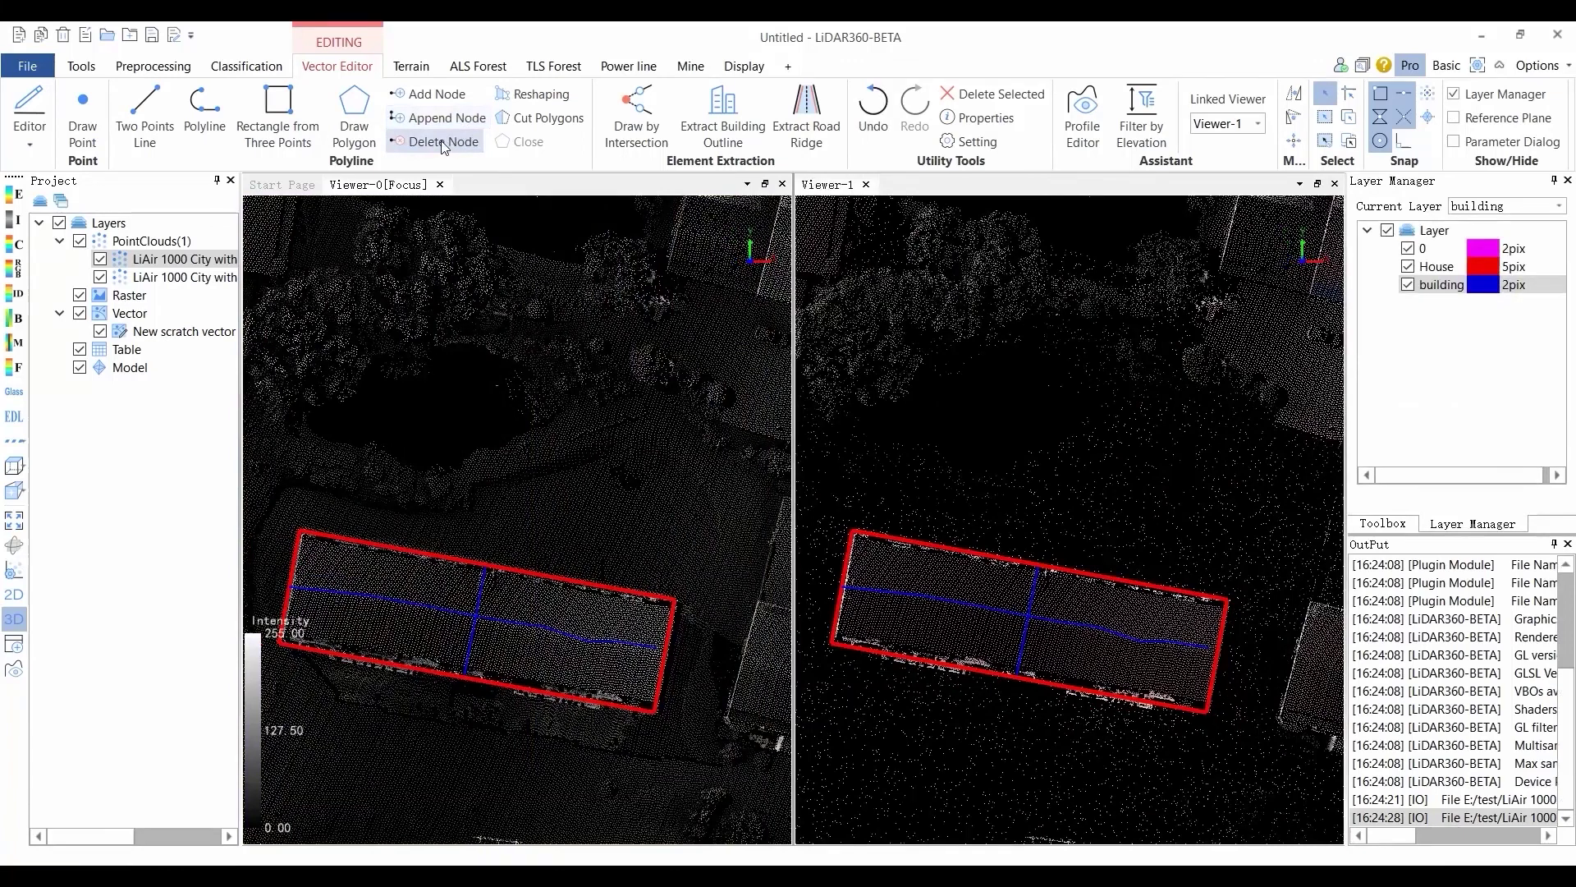
# Delete the nodes at the east end of the lengthwise roof line, shortening it to just past the blue cross line.
pyautogui.click(468, 151)
pyautogui.click(575, 637)
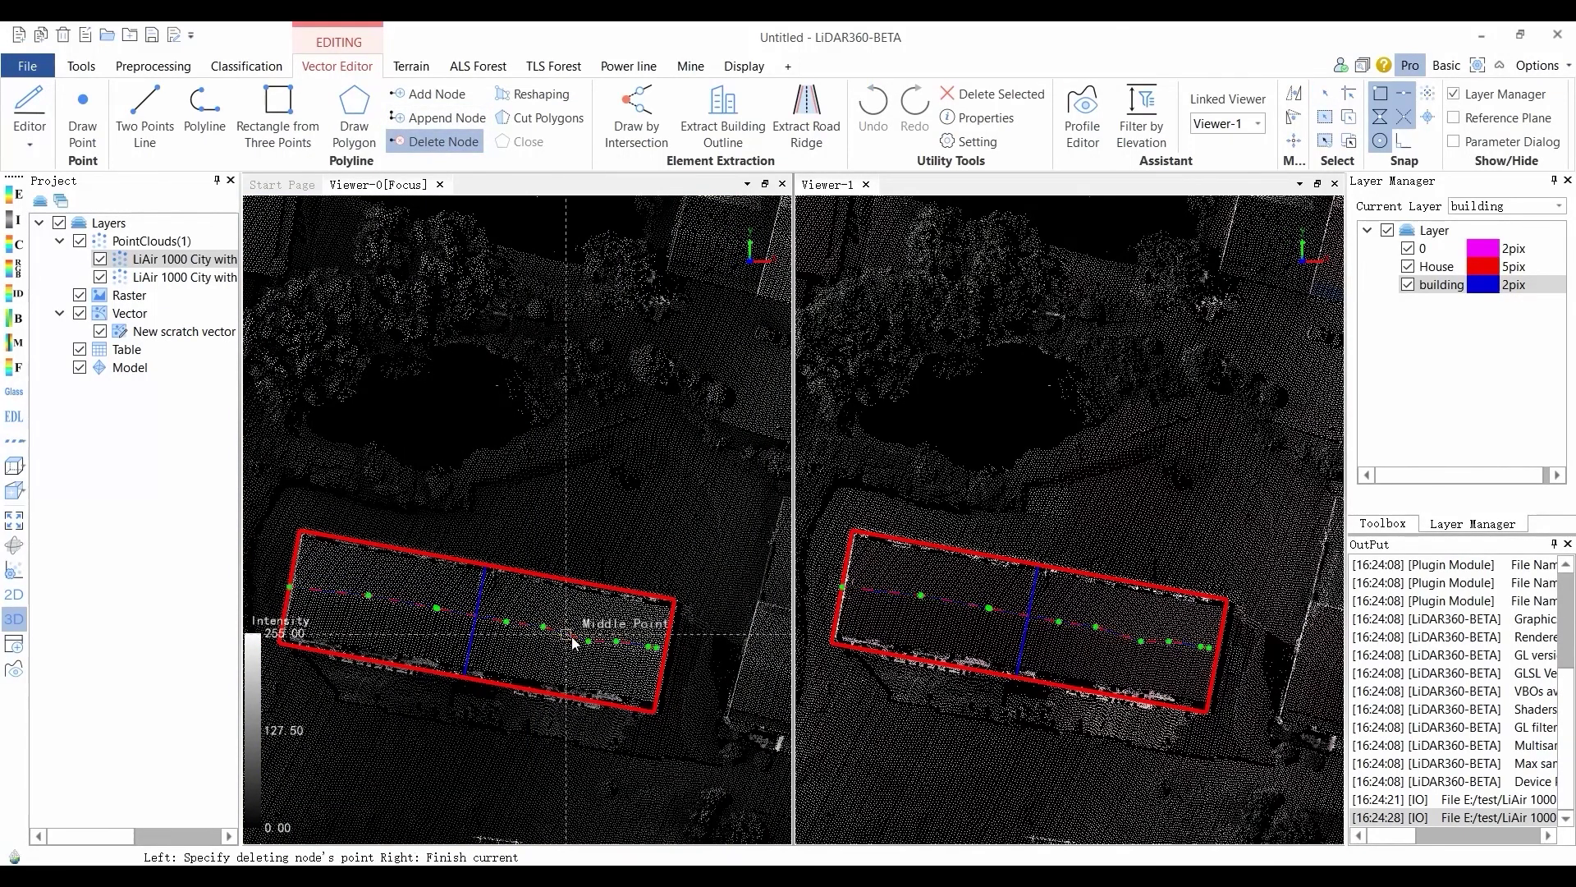
pyautogui.click(619, 645)
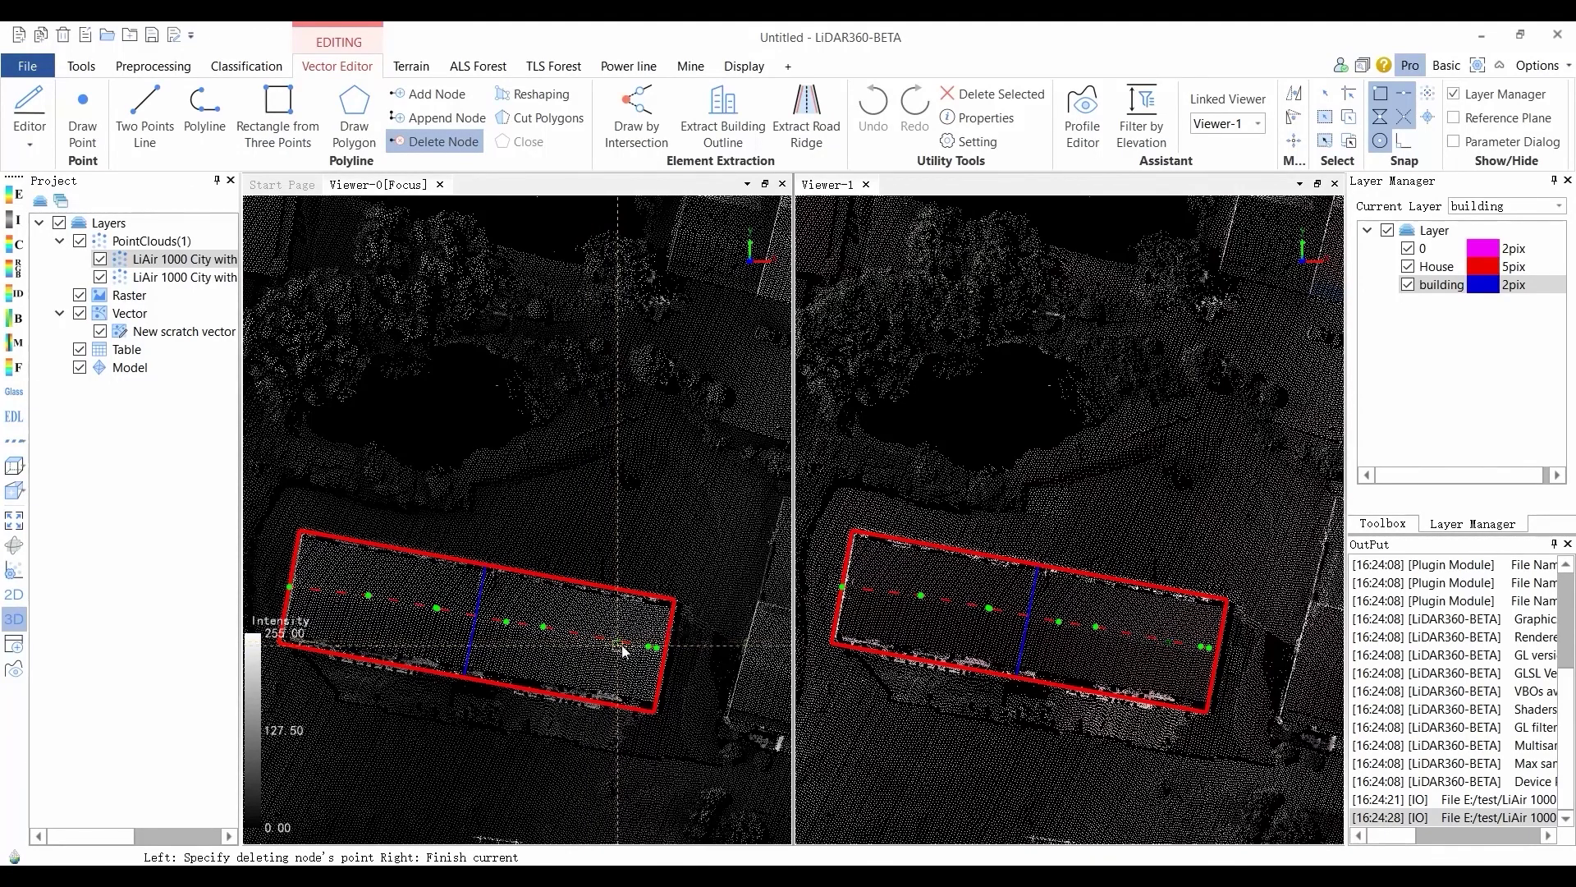
pyautogui.click(647, 649)
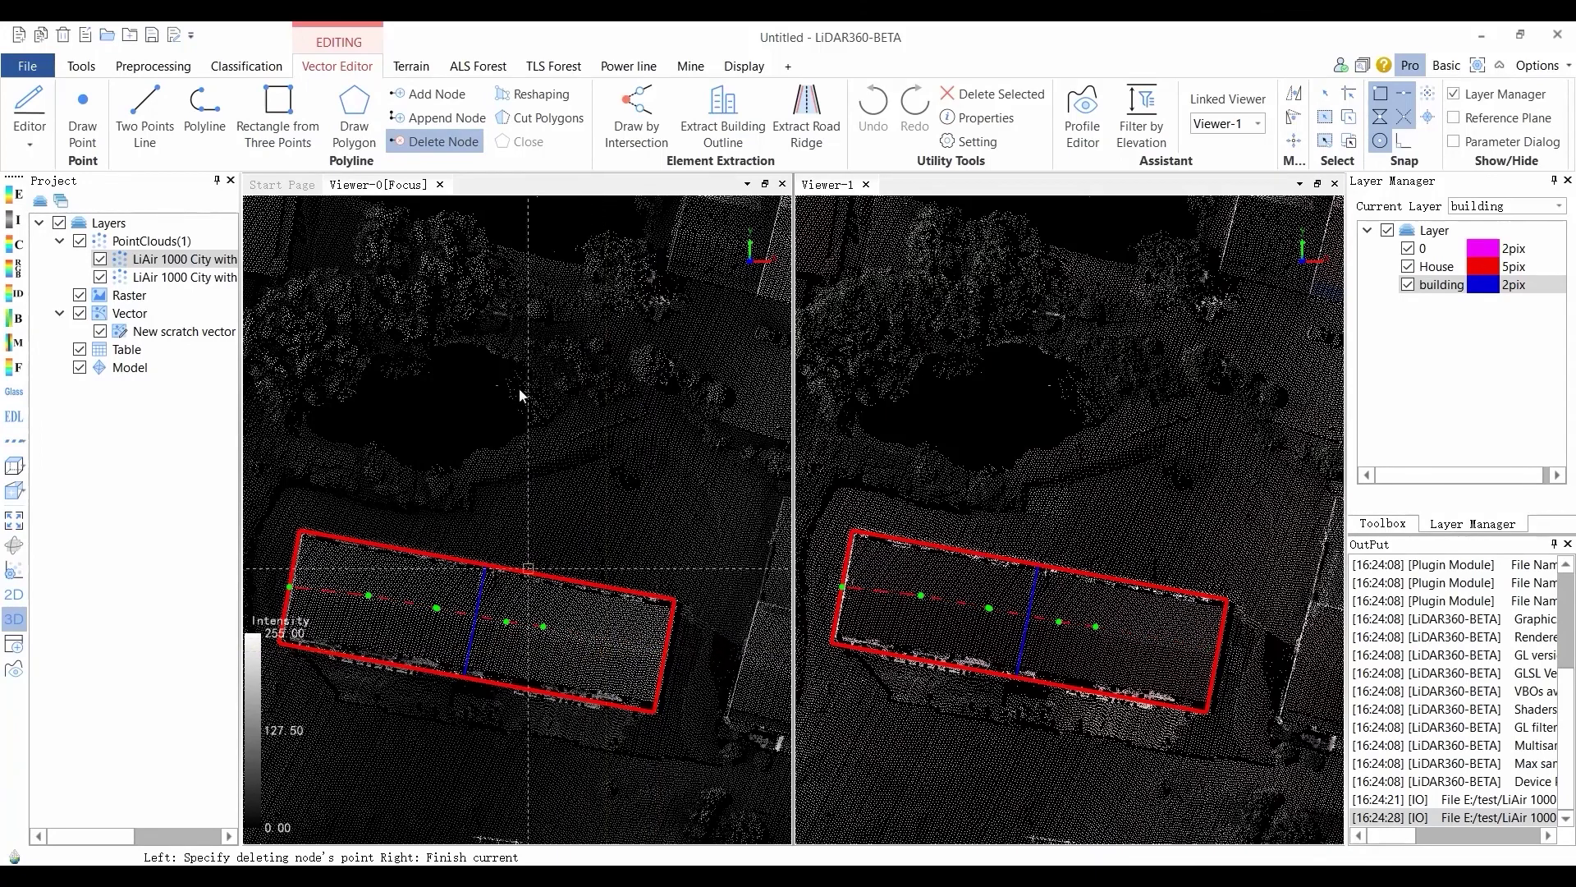
pyautogui.click(454, 143)
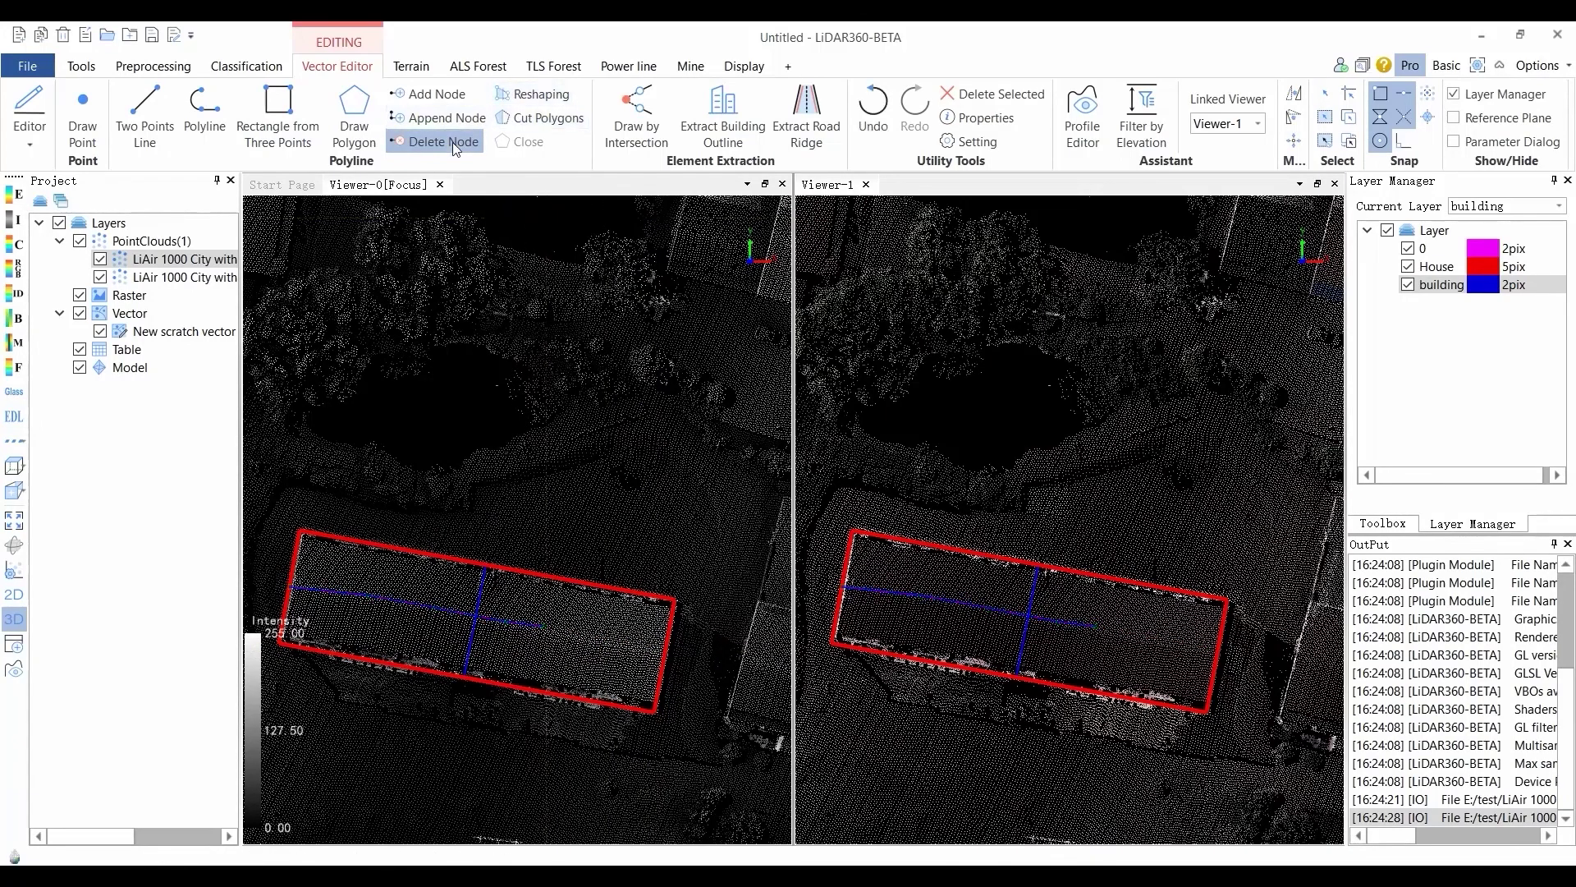
# Reshape the eastern part of the red outline's south edge with a rectangular bulge around the protruding points.
pyautogui.click(557, 104)
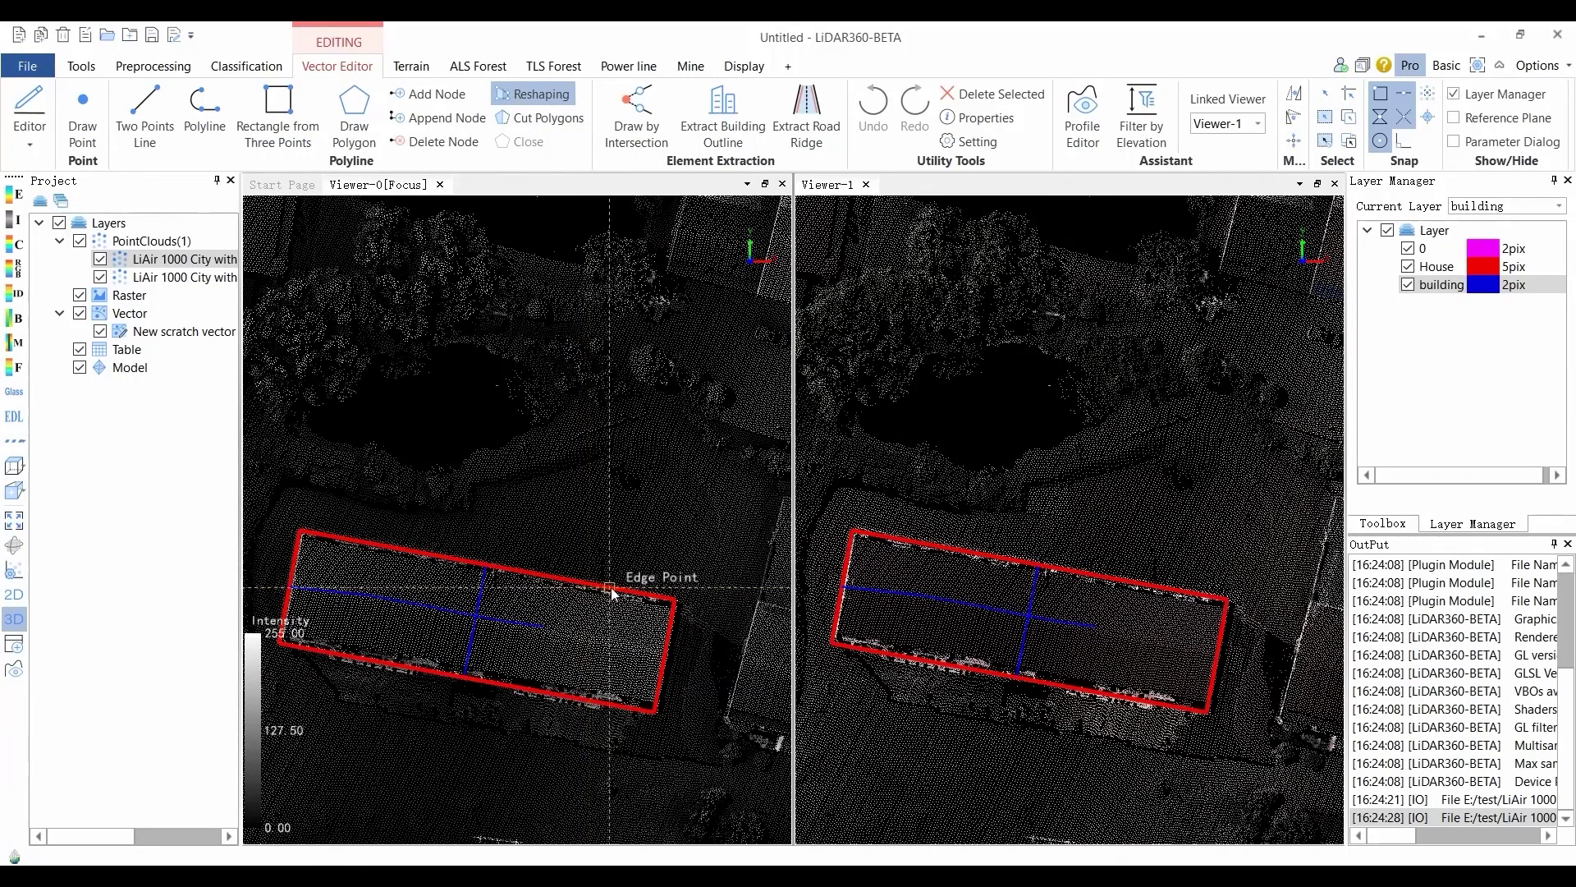
pyautogui.scroll(6, 603, 588)
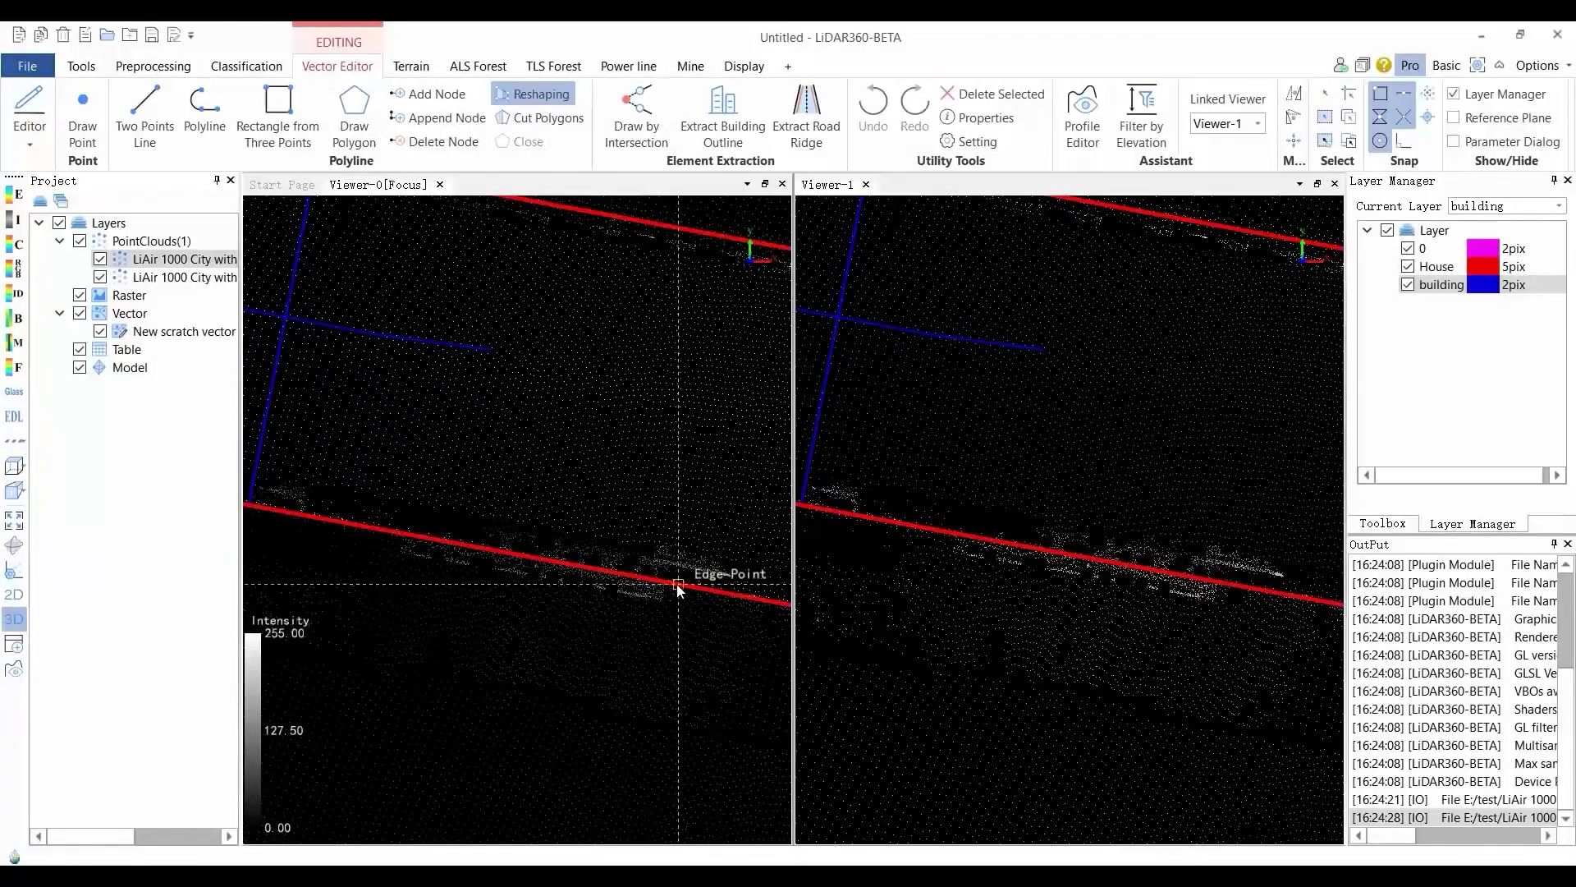
pyautogui.click(678, 586)
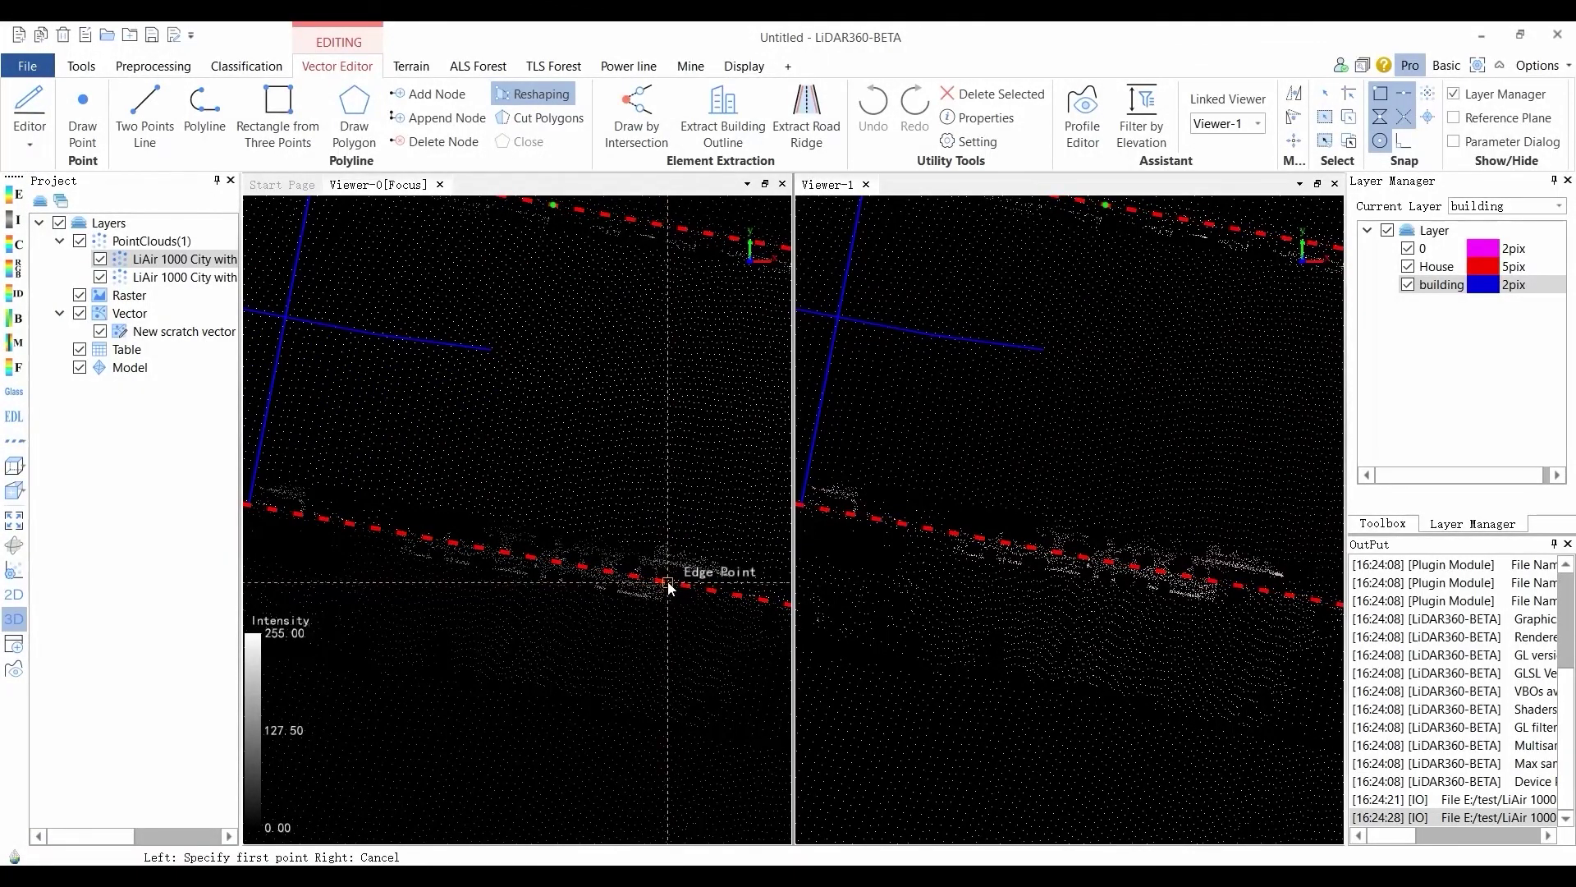
pyautogui.click(668, 584)
pyautogui.click(662, 603)
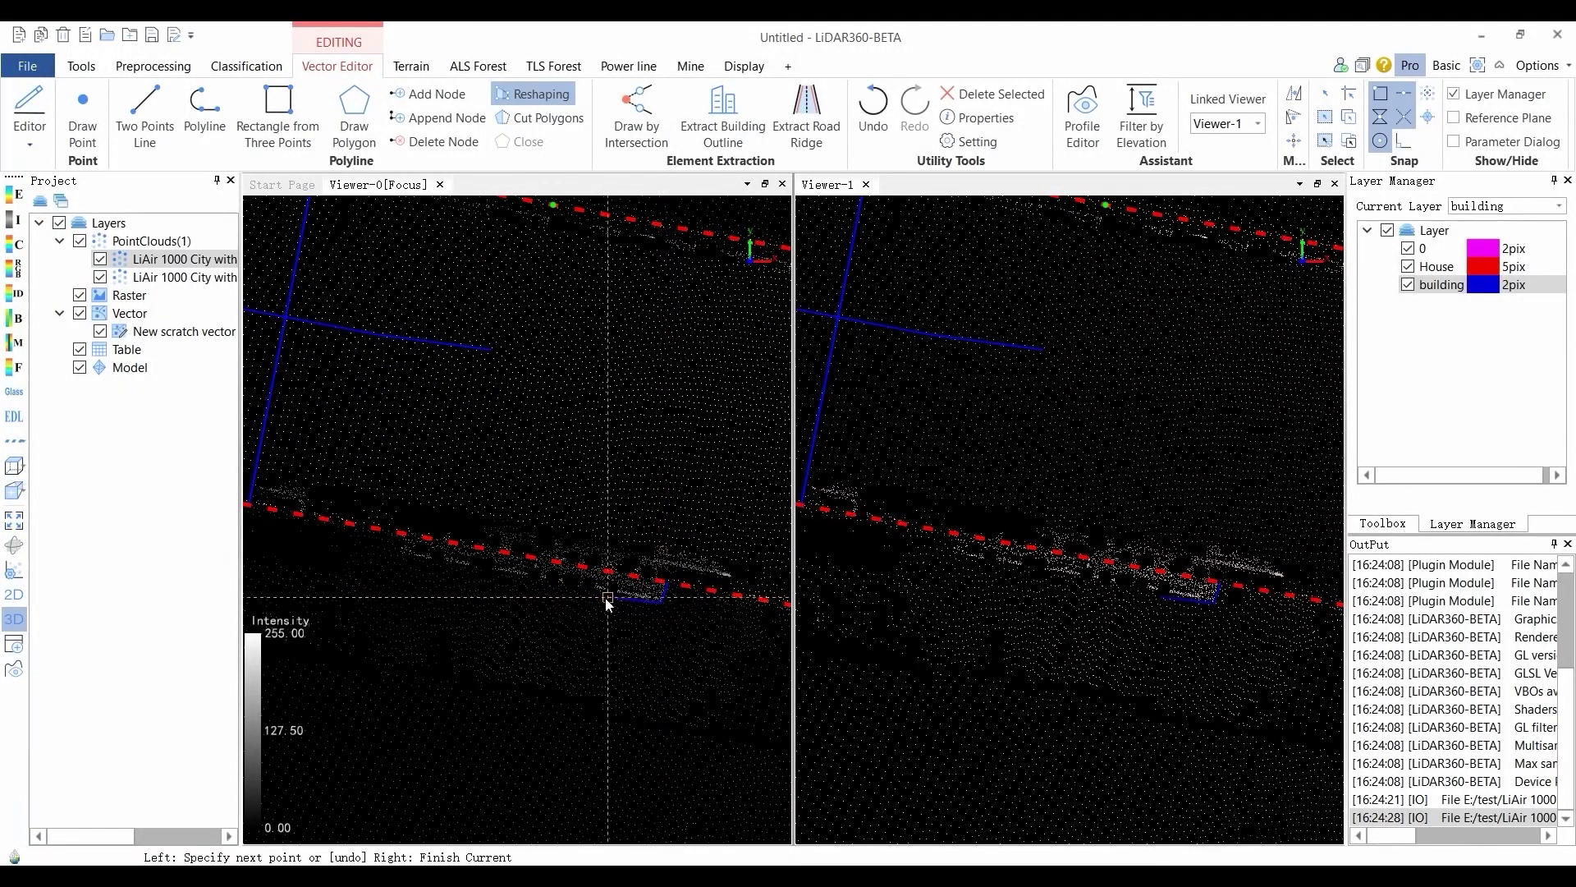
pyautogui.click(404, 553)
pyautogui.click(435, 539)
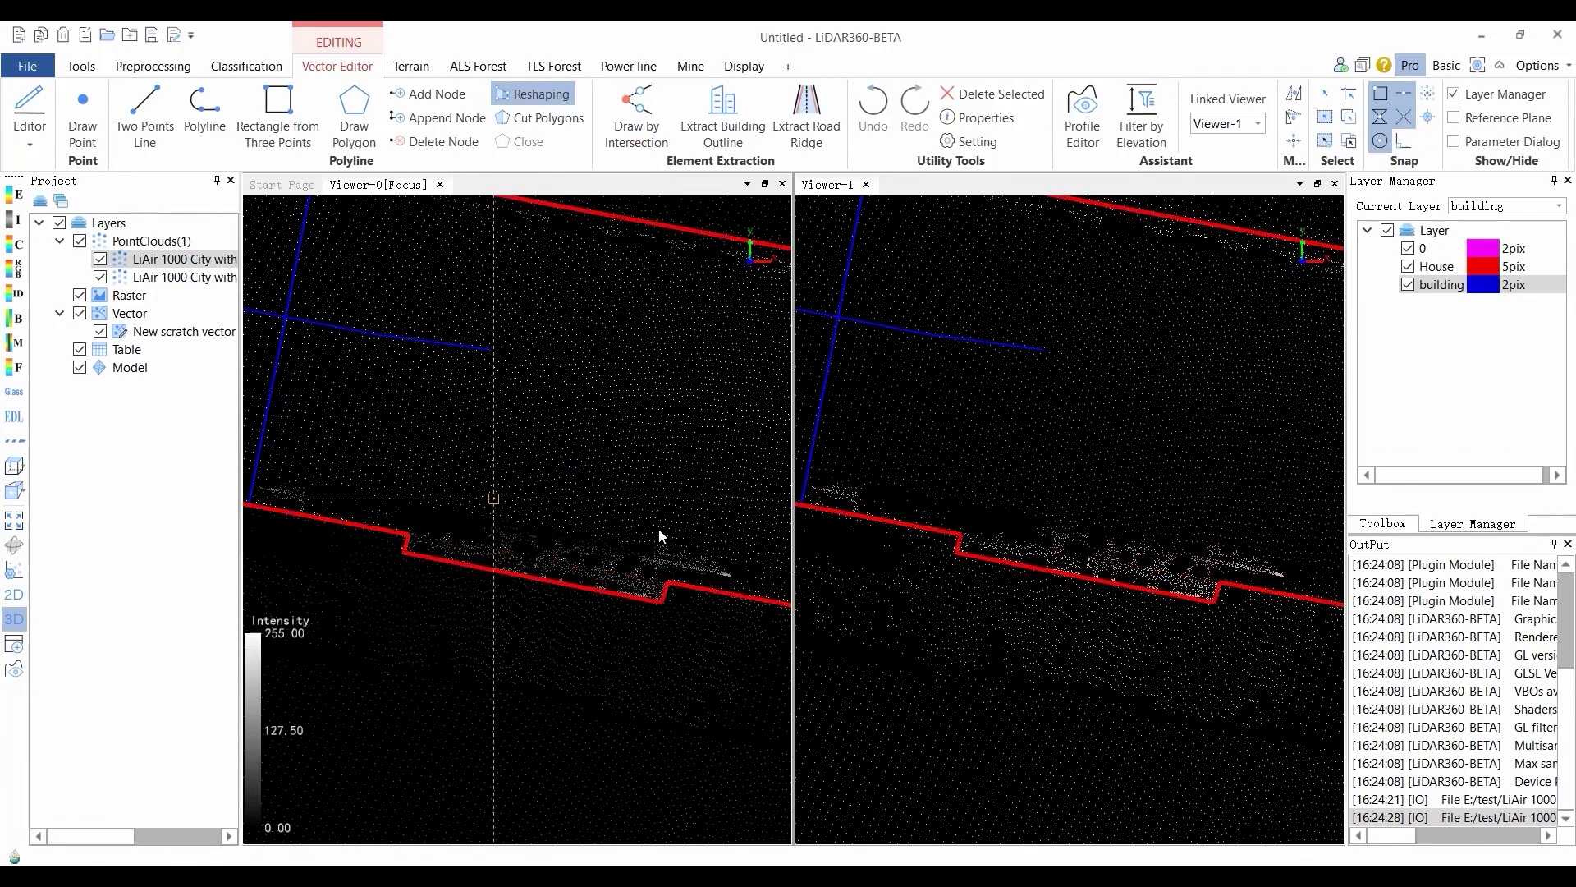
# Reshape the western part of the red outline's south edge with a second rectangular bulge around the protruding points.
pyautogui.moveTo(419, 520); pyautogui.dragTo(639, 570, button='middle')
pyautogui.moveTo(451, 566); pyautogui.dragTo(703, 627, button='middle')
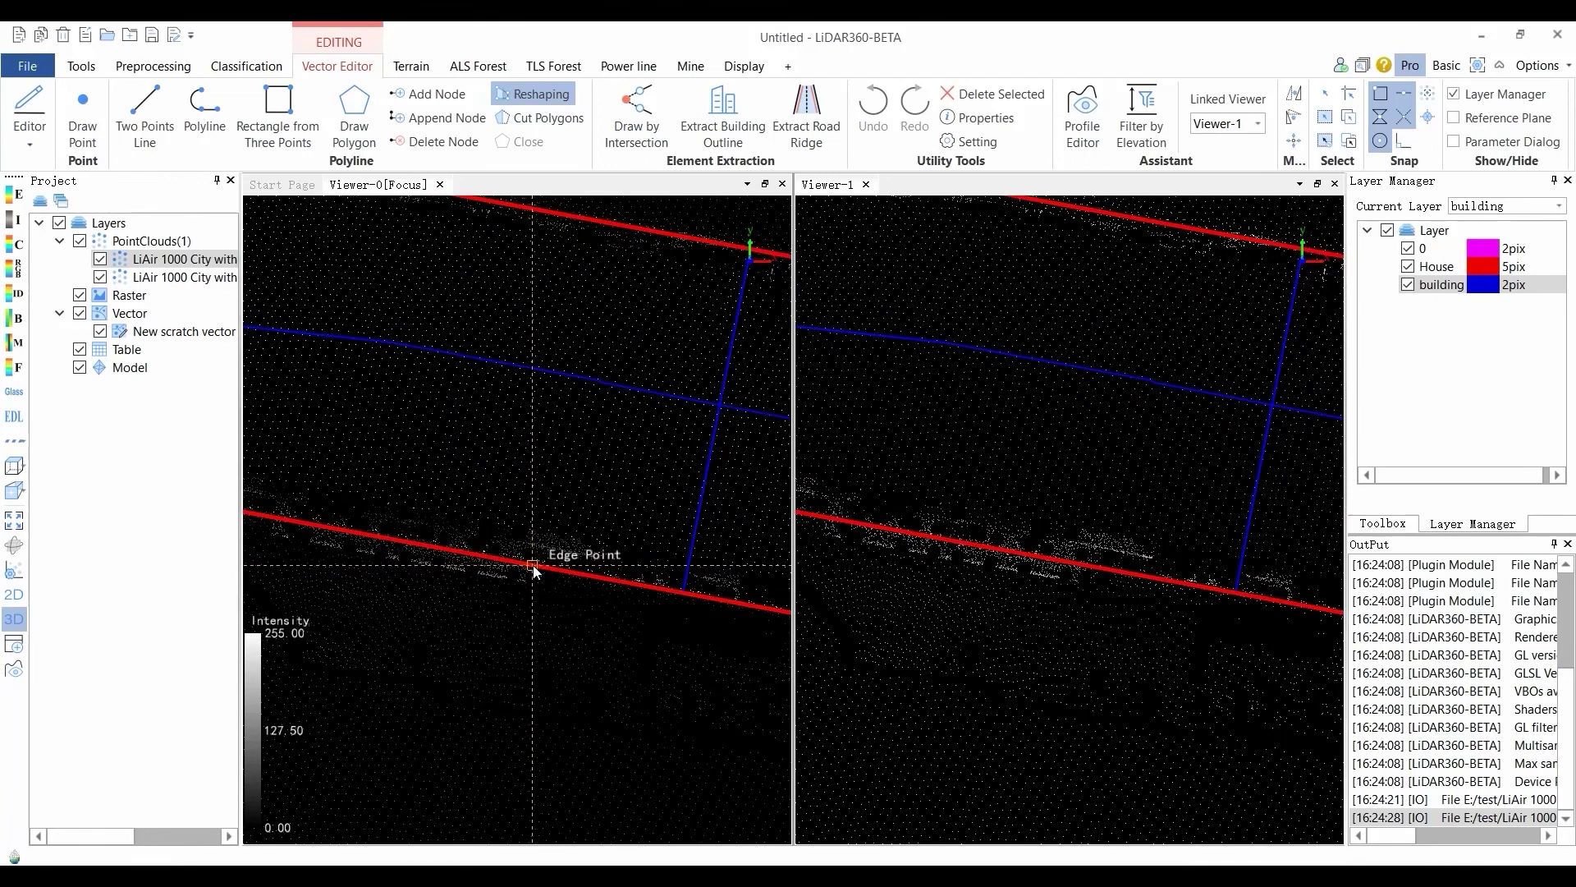
pyautogui.click(533, 566)
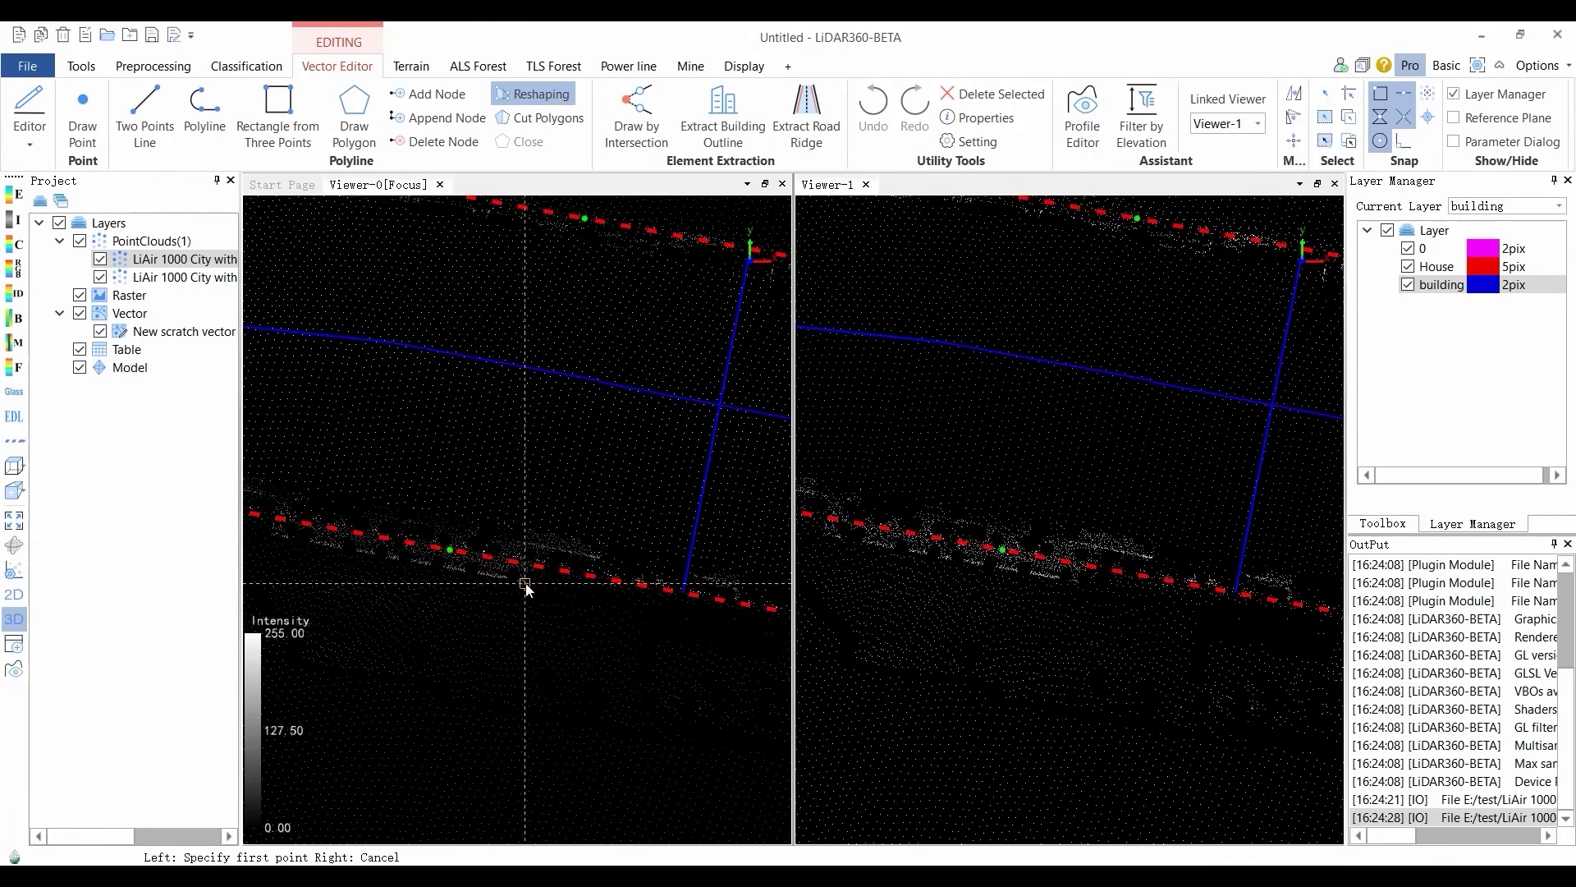
pyautogui.click(529, 568)
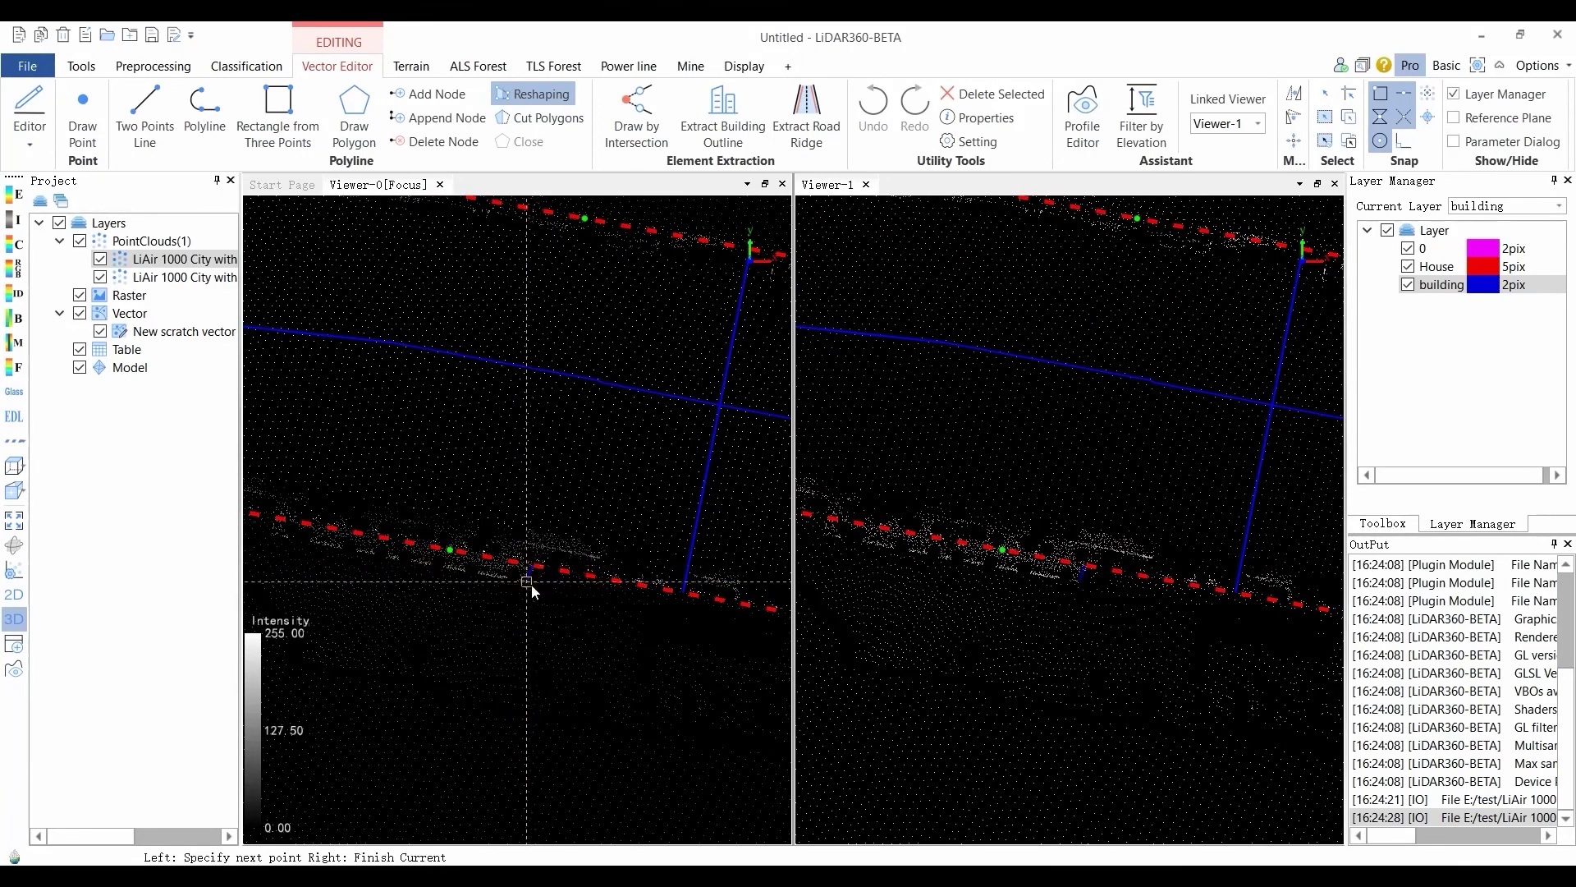
pyautogui.click(527, 581)
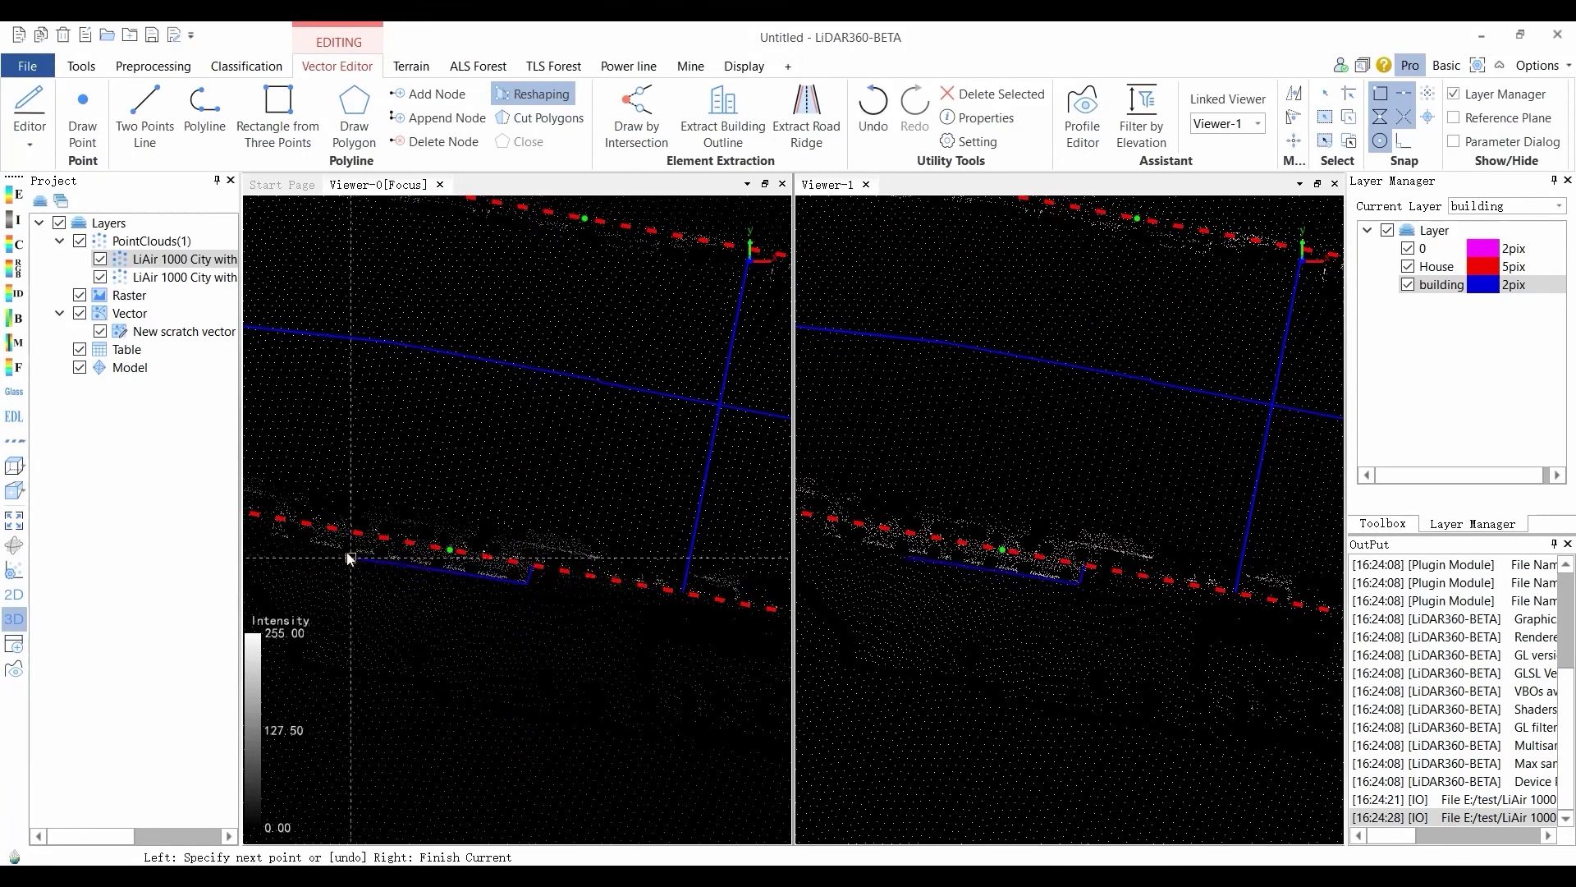
pyautogui.click(281, 520)
pyautogui.rightClick(280, 519)
# Cut the red building outline lengthwise with Cut Polygons, from the middle of its east edge across to its west edge.
pyautogui.scroll(-5, 494, 549)
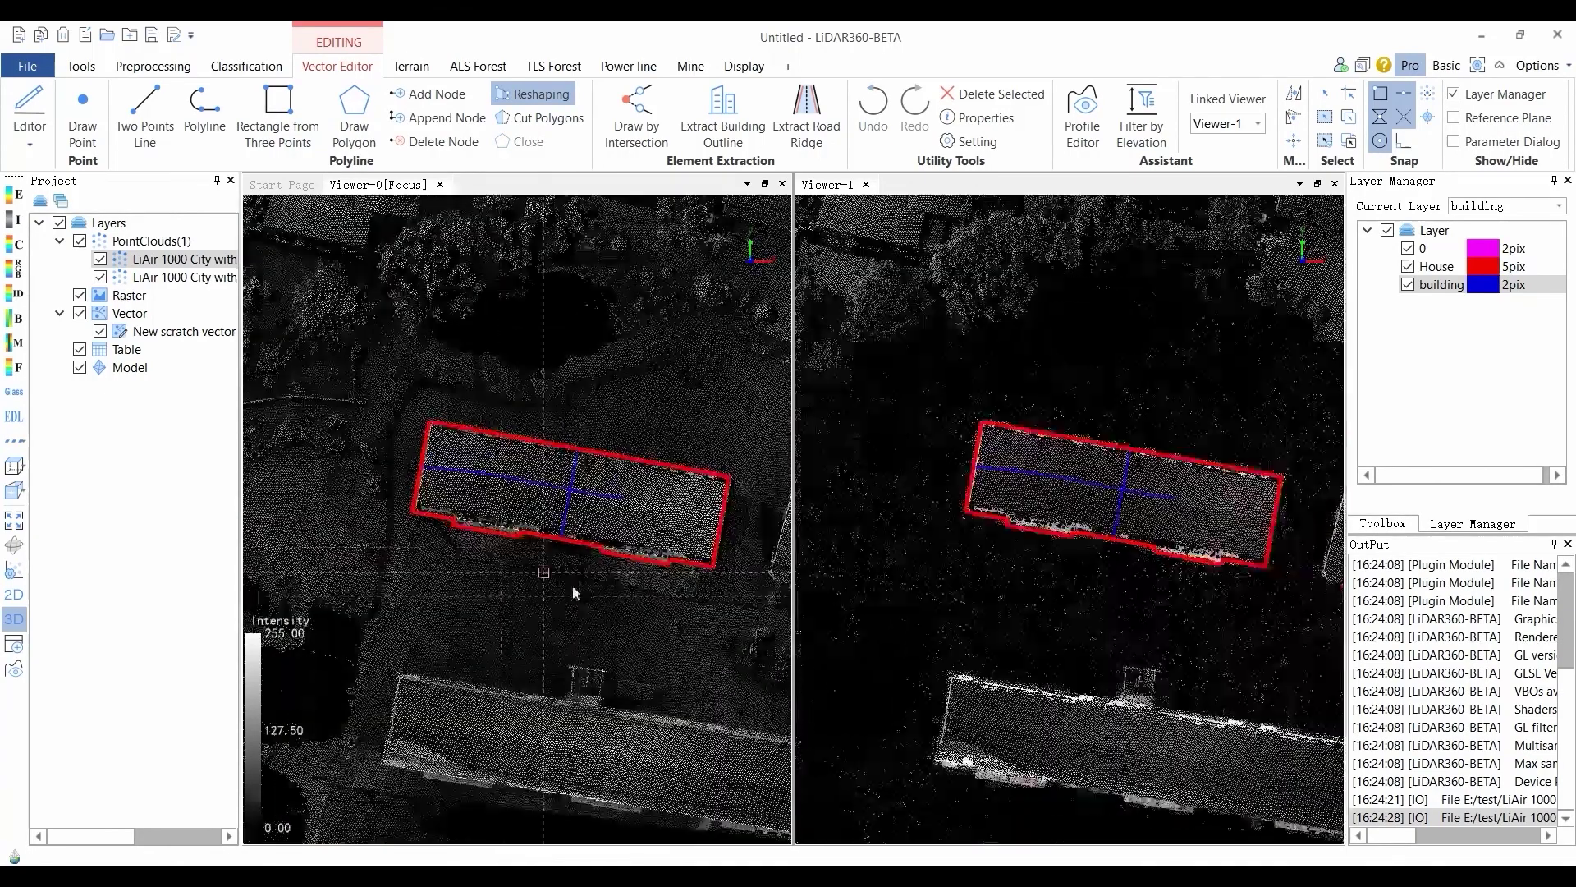
pyautogui.moveTo(584, 603); pyautogui.dragTo(482, 621, button='middle')
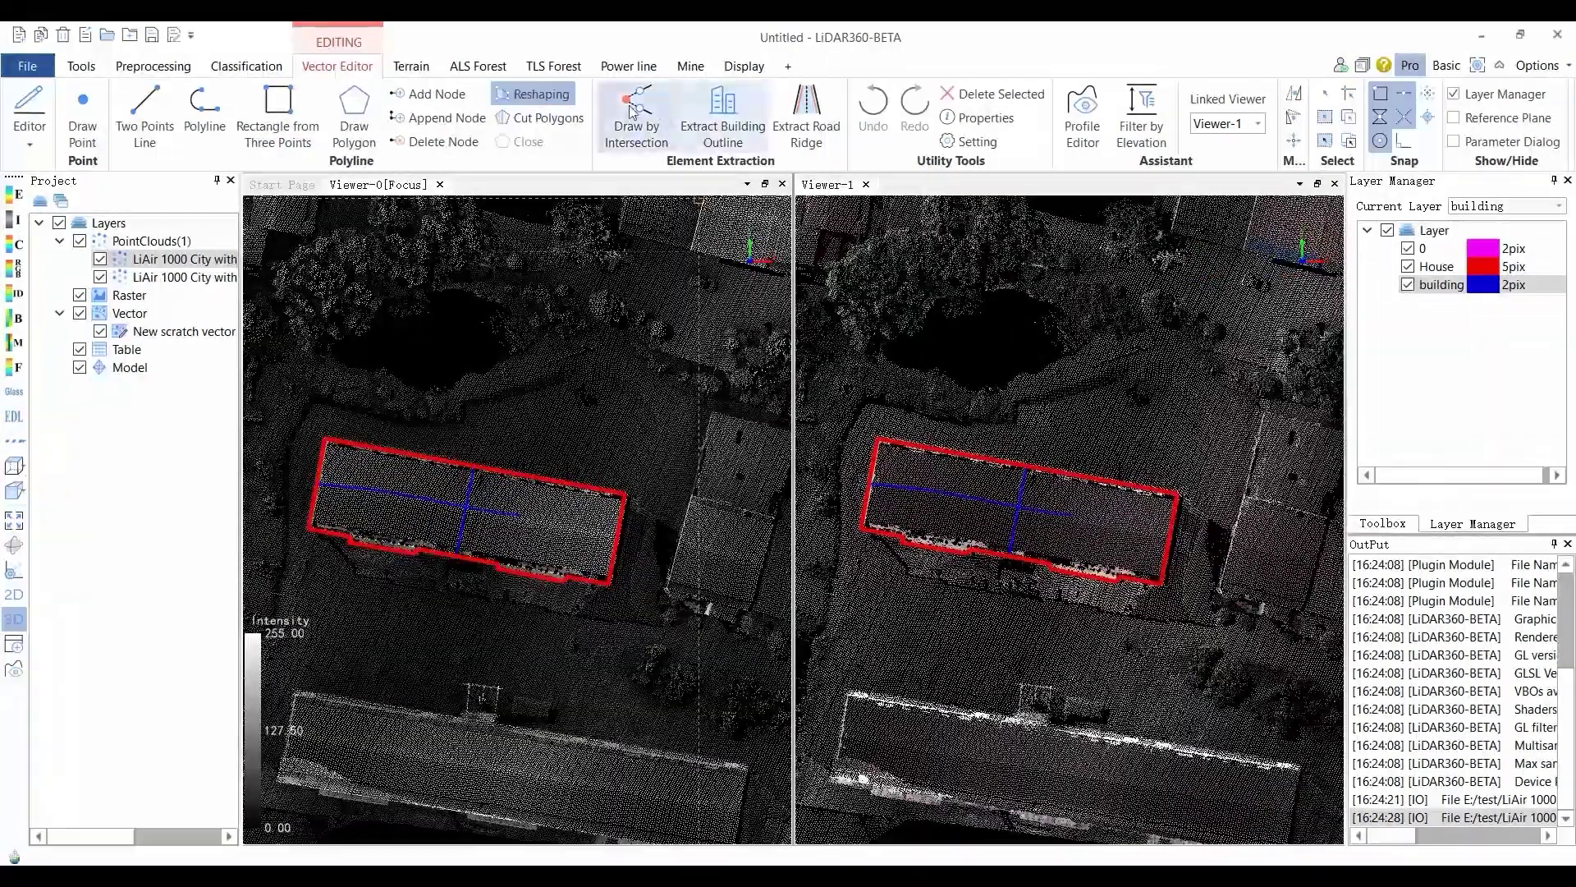
pyautogui.click(547, 119)
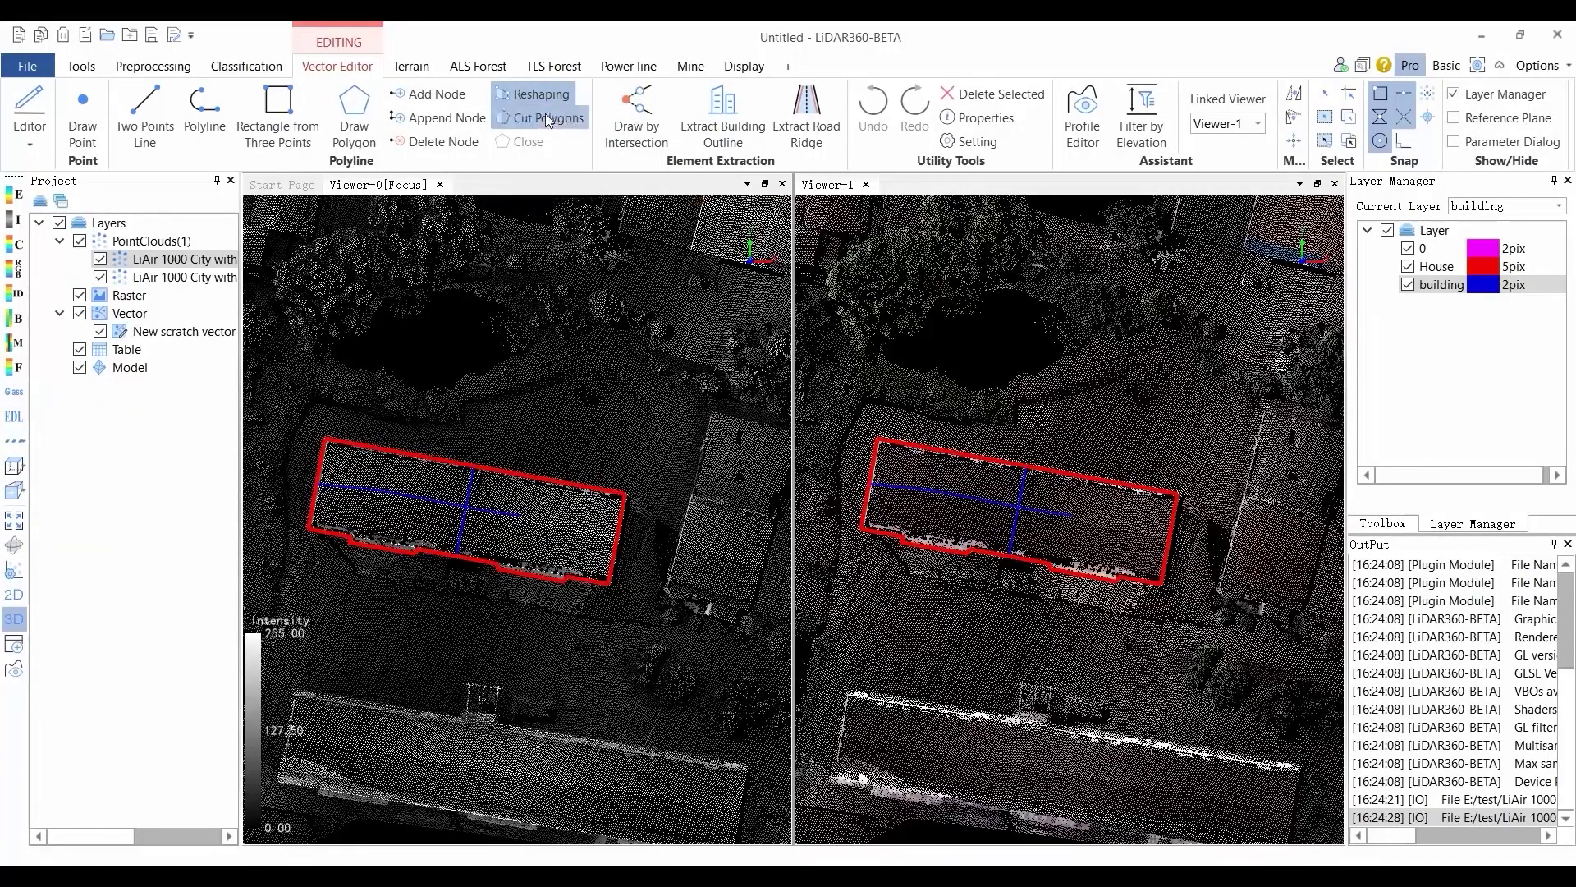
pyautogui.click(620, 545)
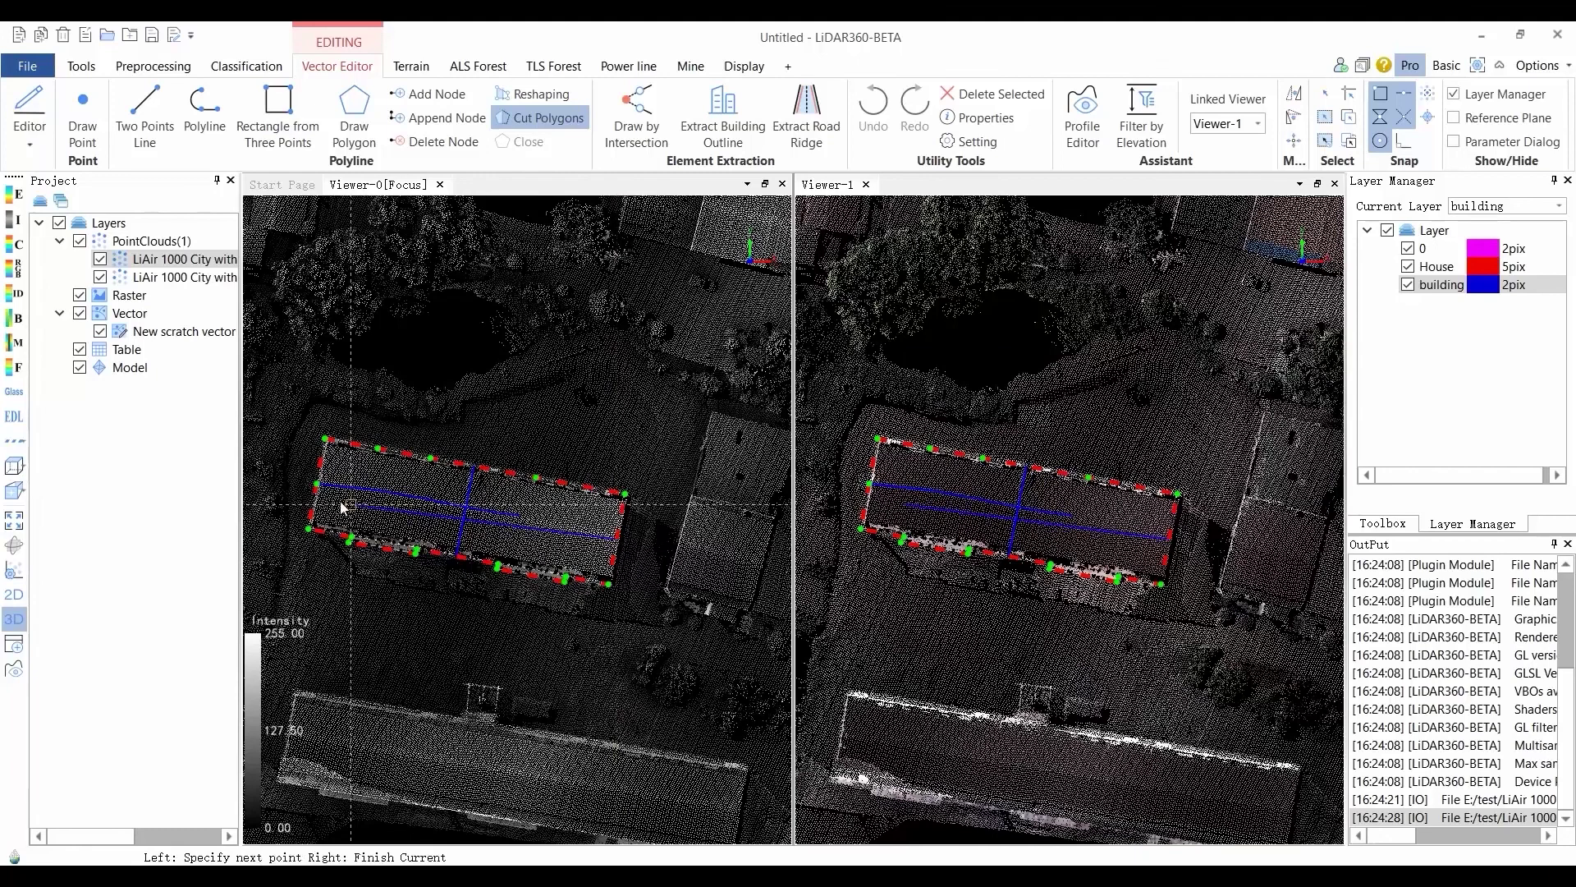
pyautogui.click(315, 500)
pyautogui.rightClick(316, 485)
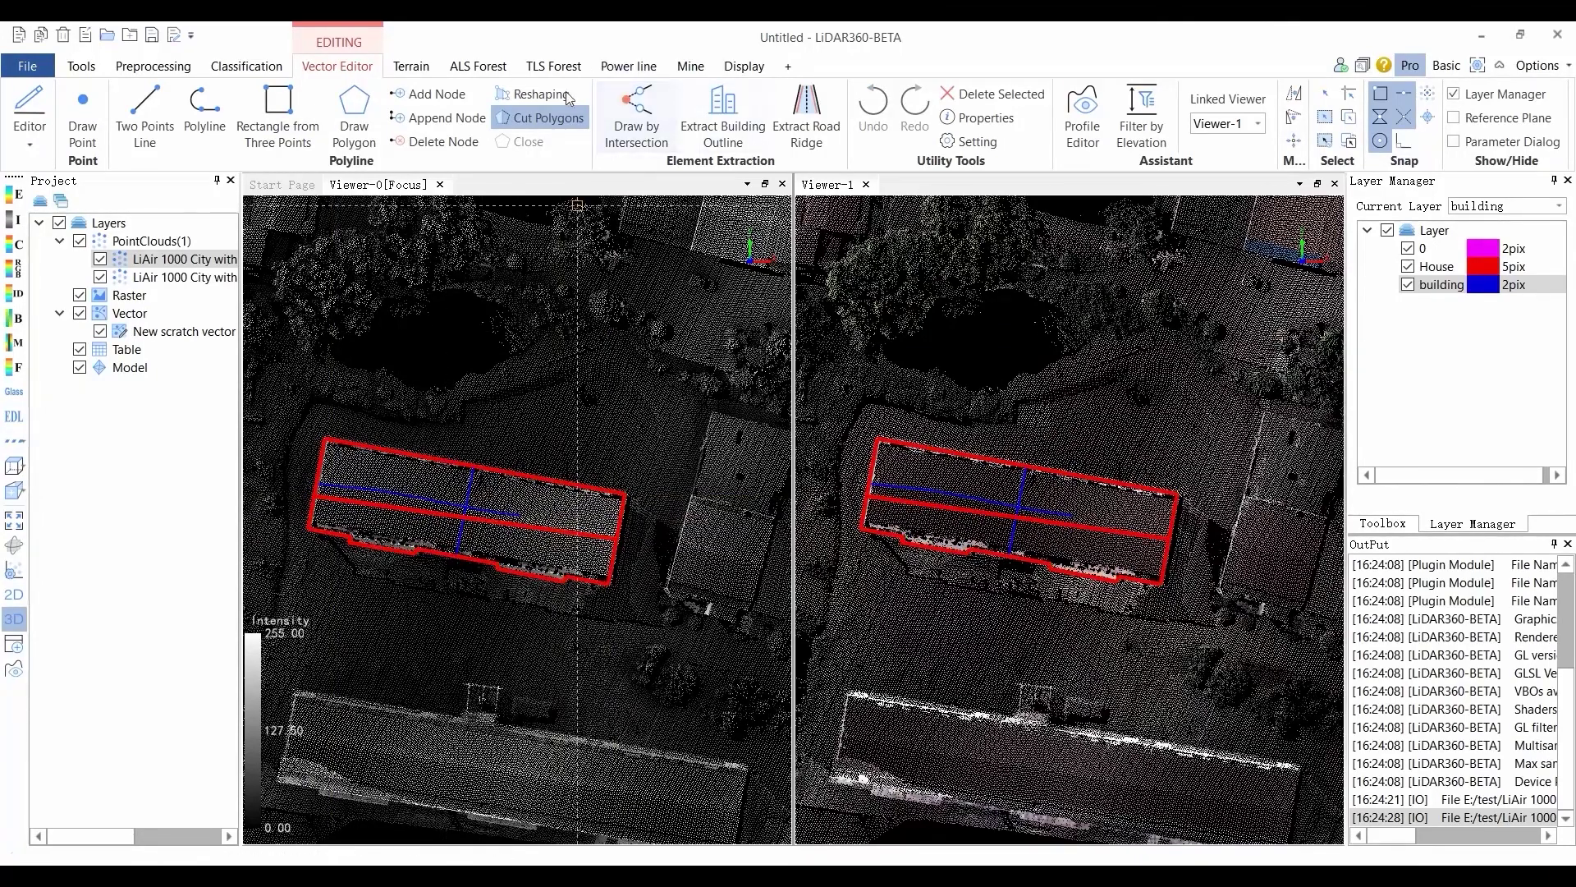
pyautogui.click(531, 123)
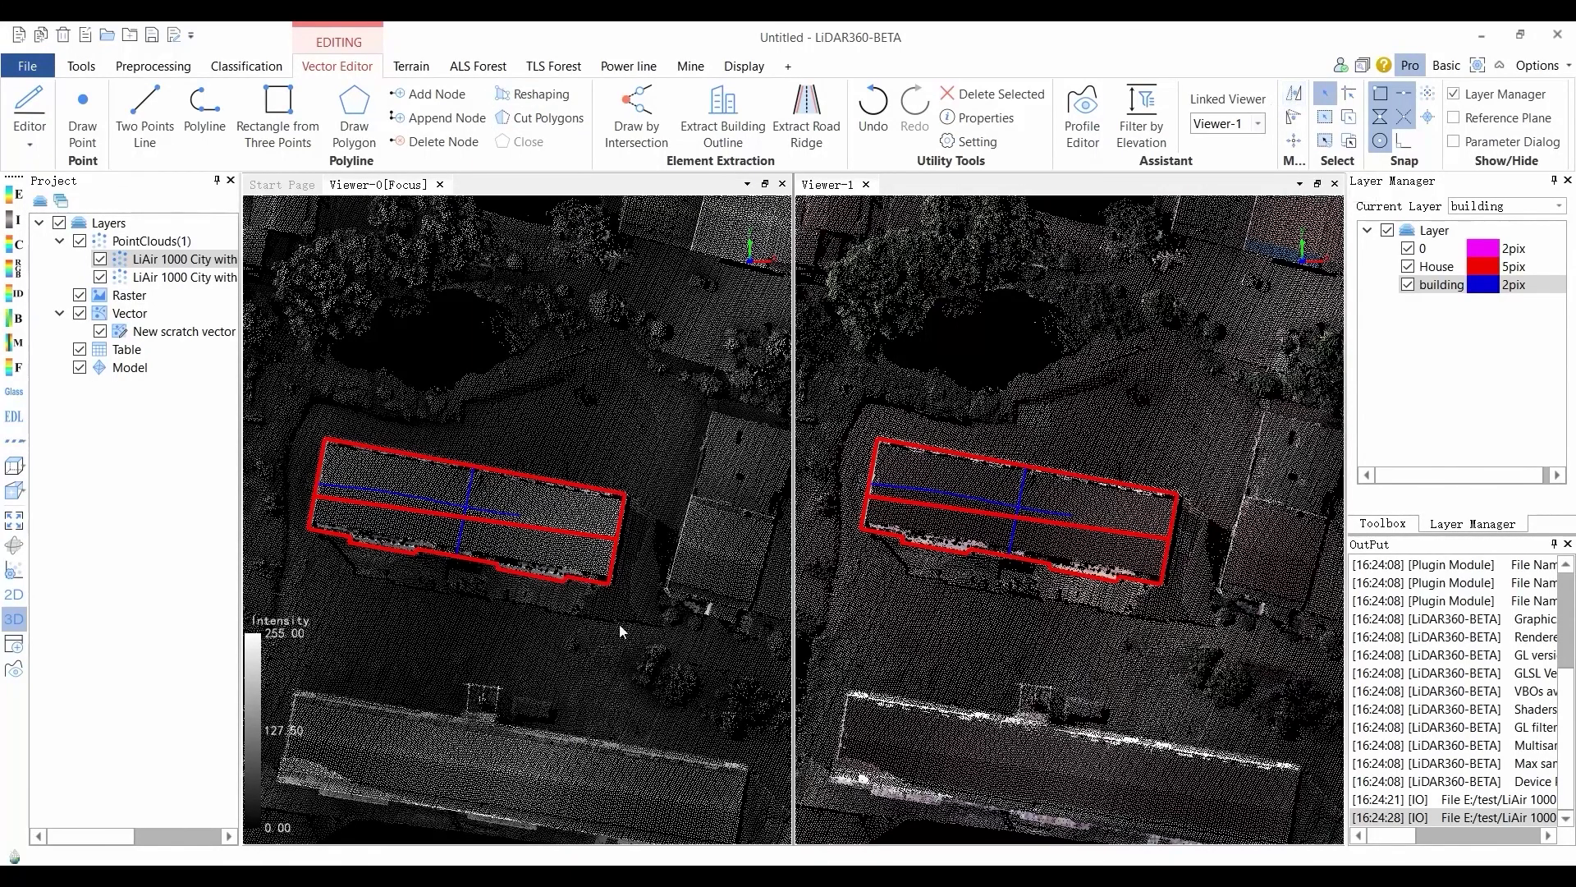
# Copy both outline halves onto the building to the south, keeping the original, with offsets X -4.06987, Y -37.9555 and Z 8.69054.
pyautogui.click(585, 585)
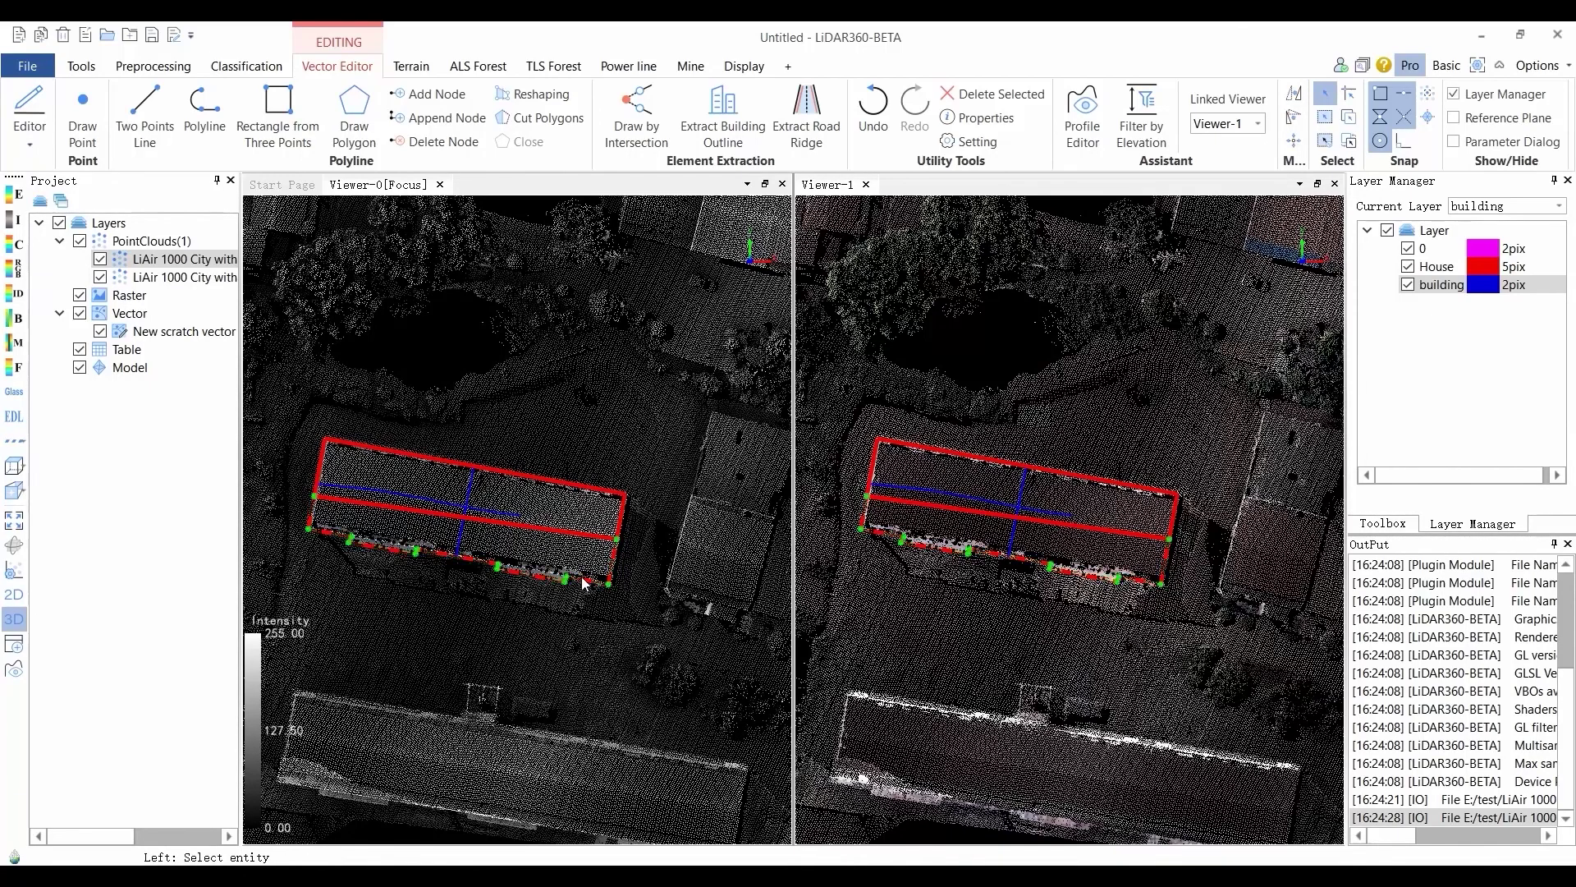
pyautogui.click(599, 492)
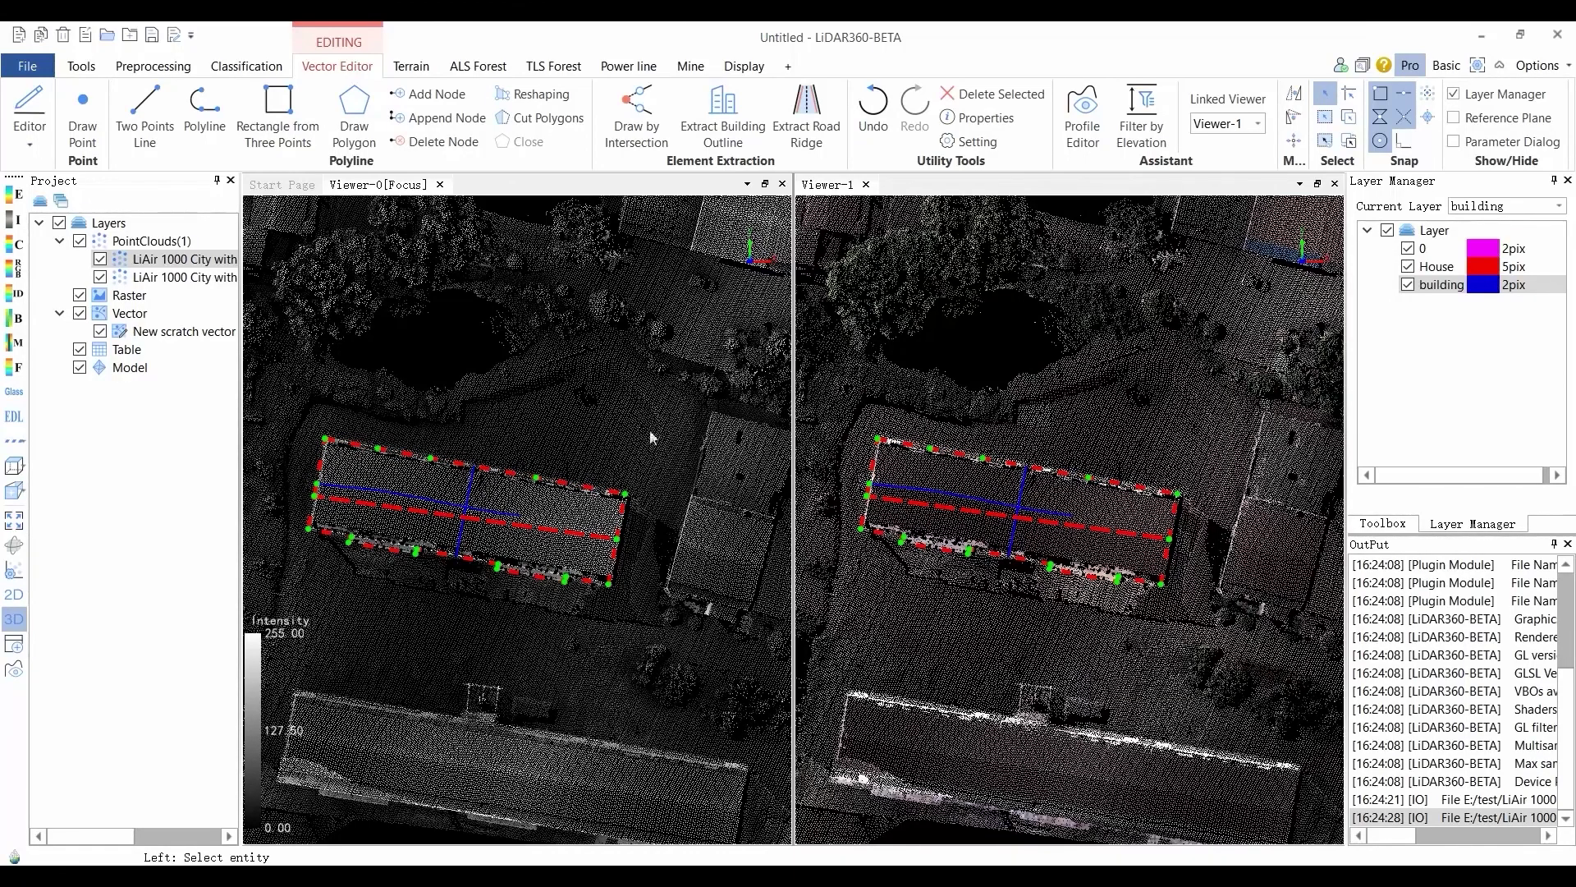
pyautogui.click(1295, 93)
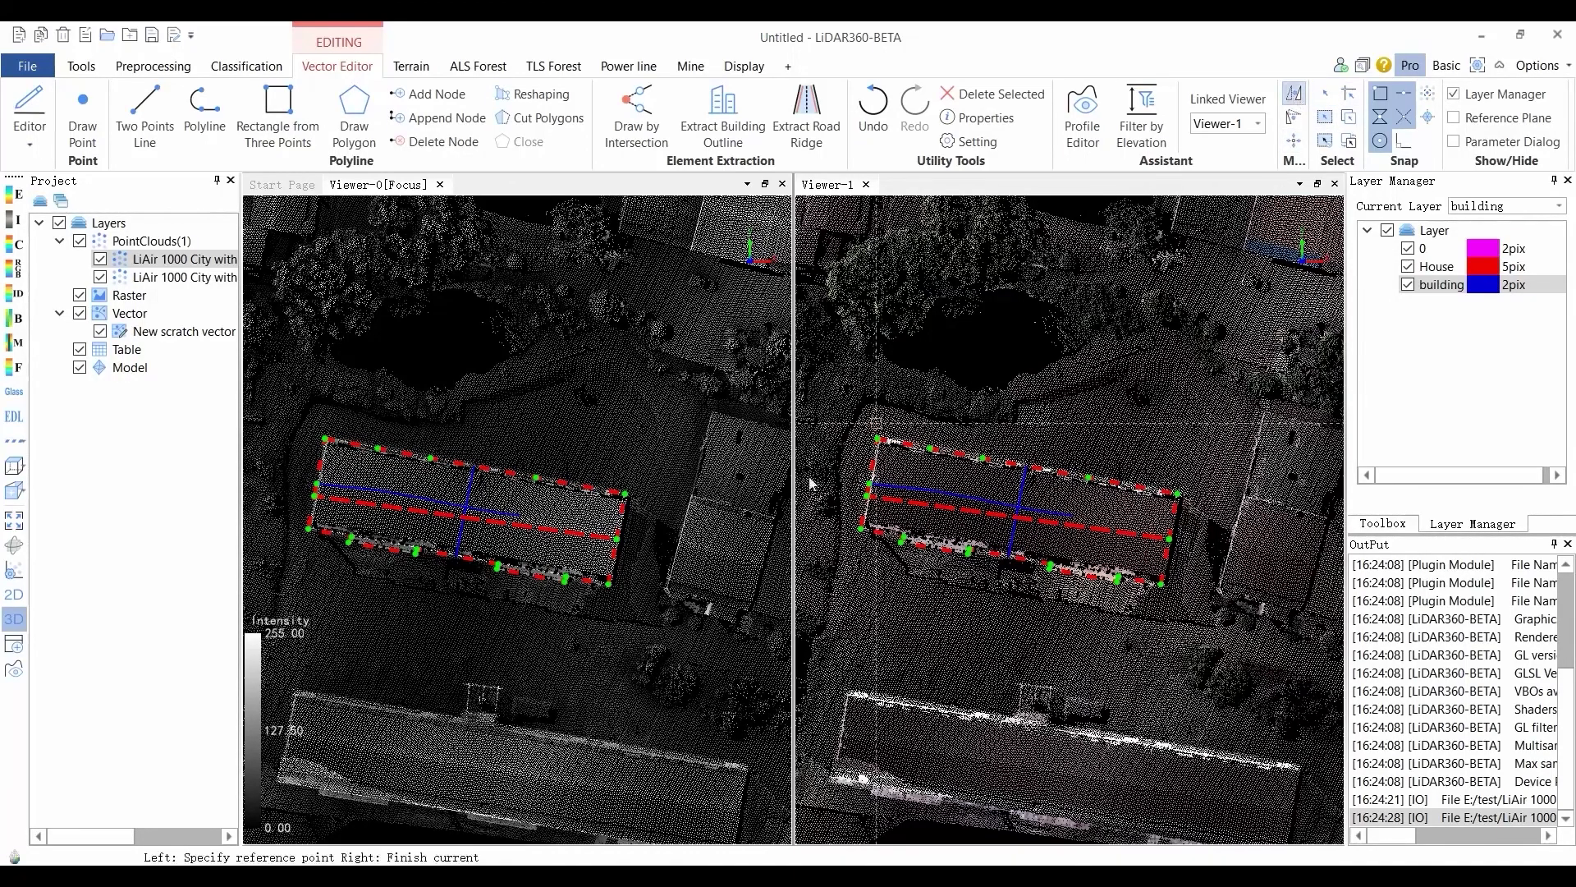
pyautogui.click(622, 514)
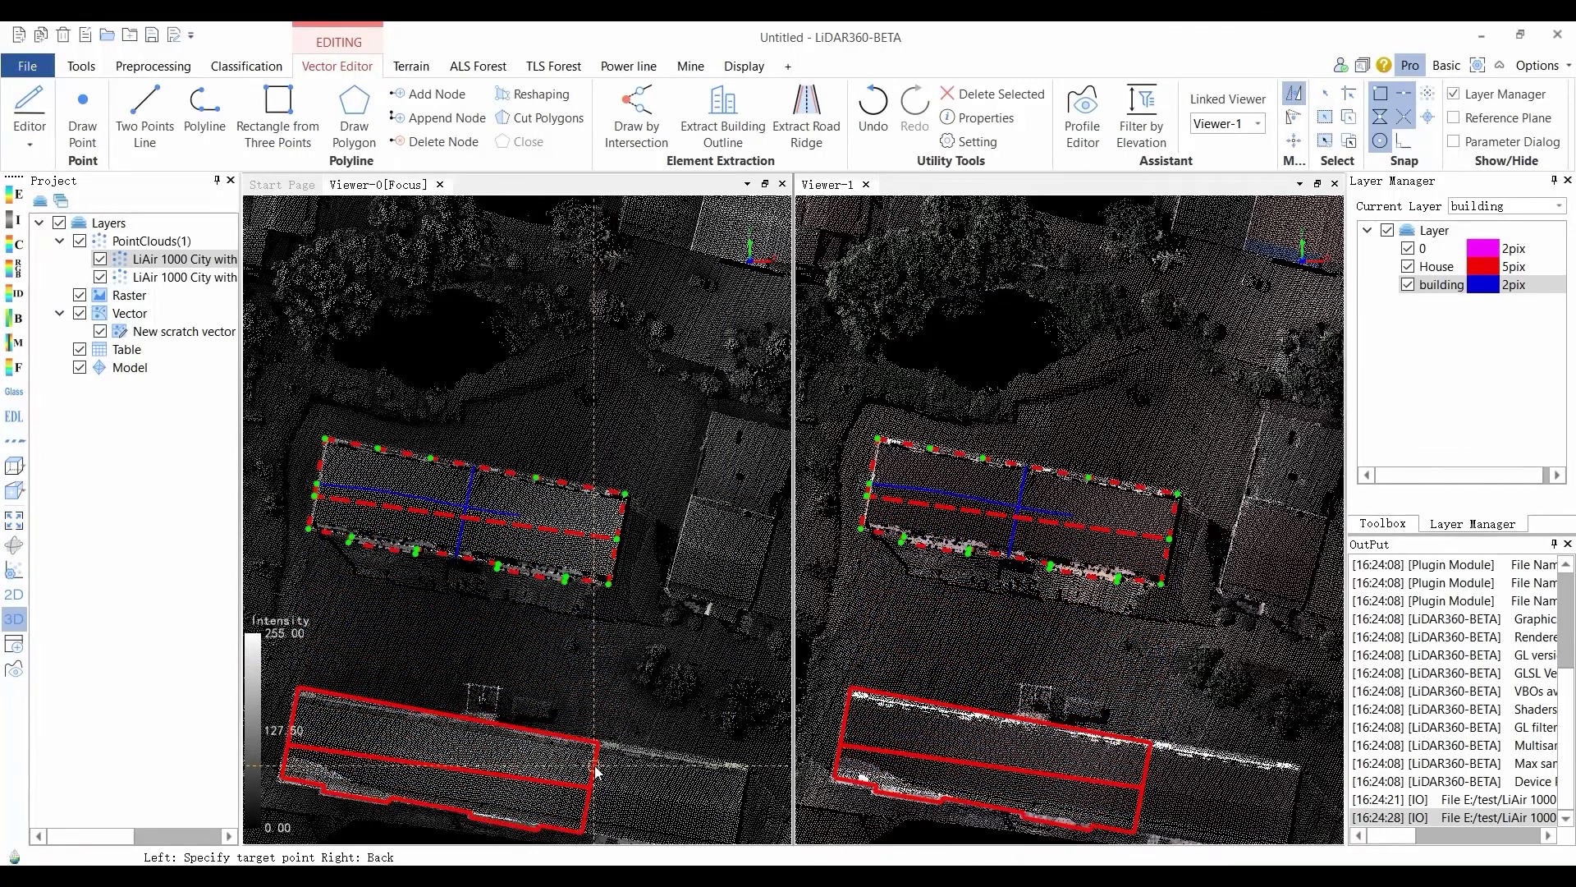
pyautogui.click(596, 769)
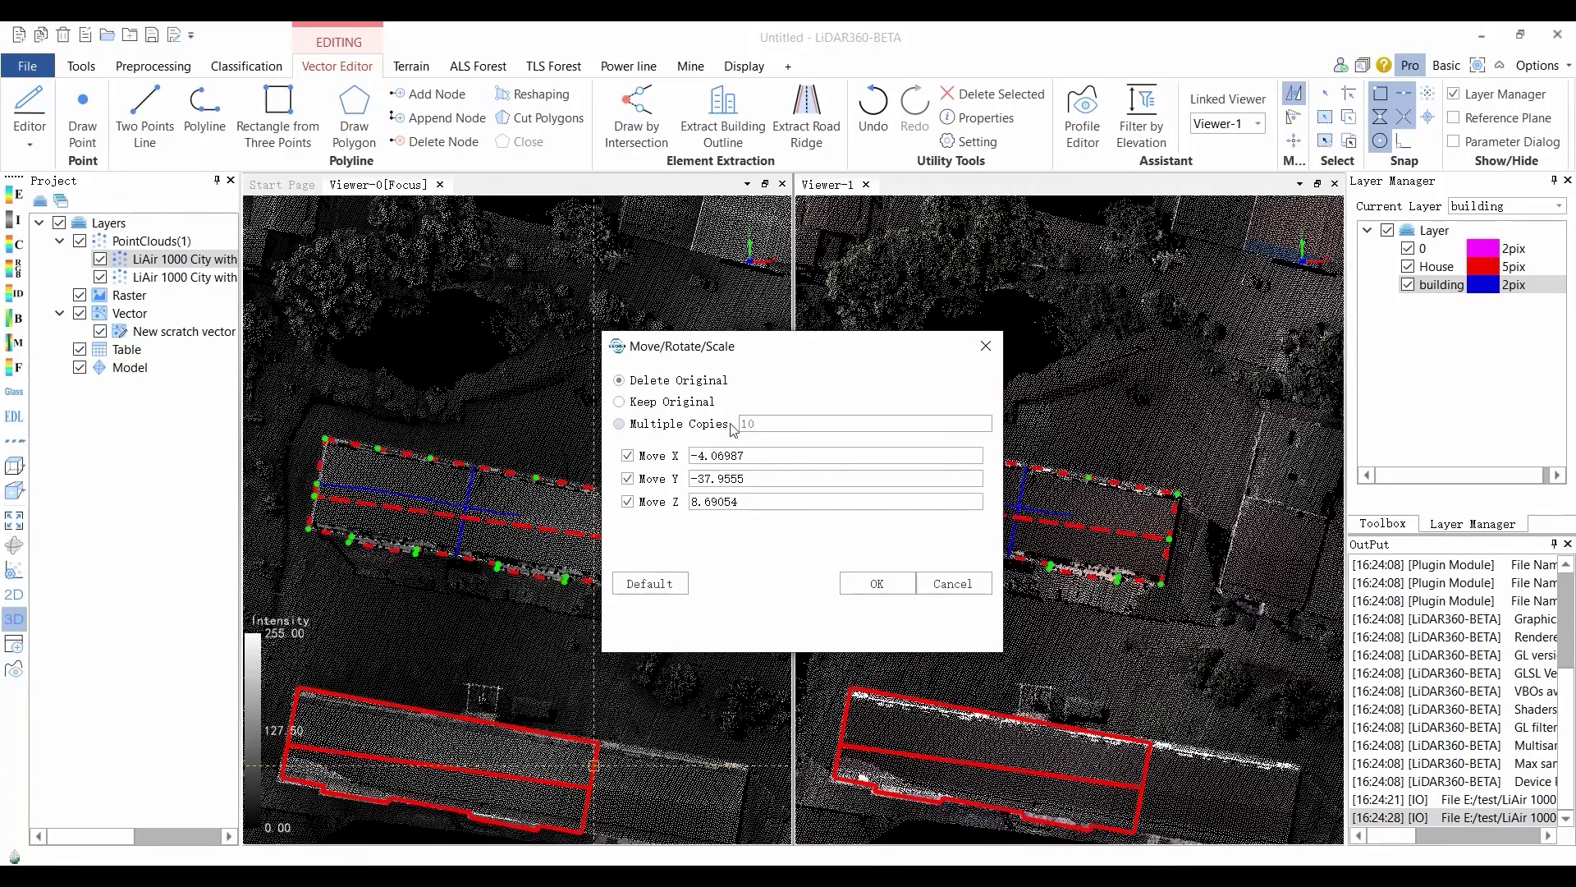
pyautogui.click(877, 584)
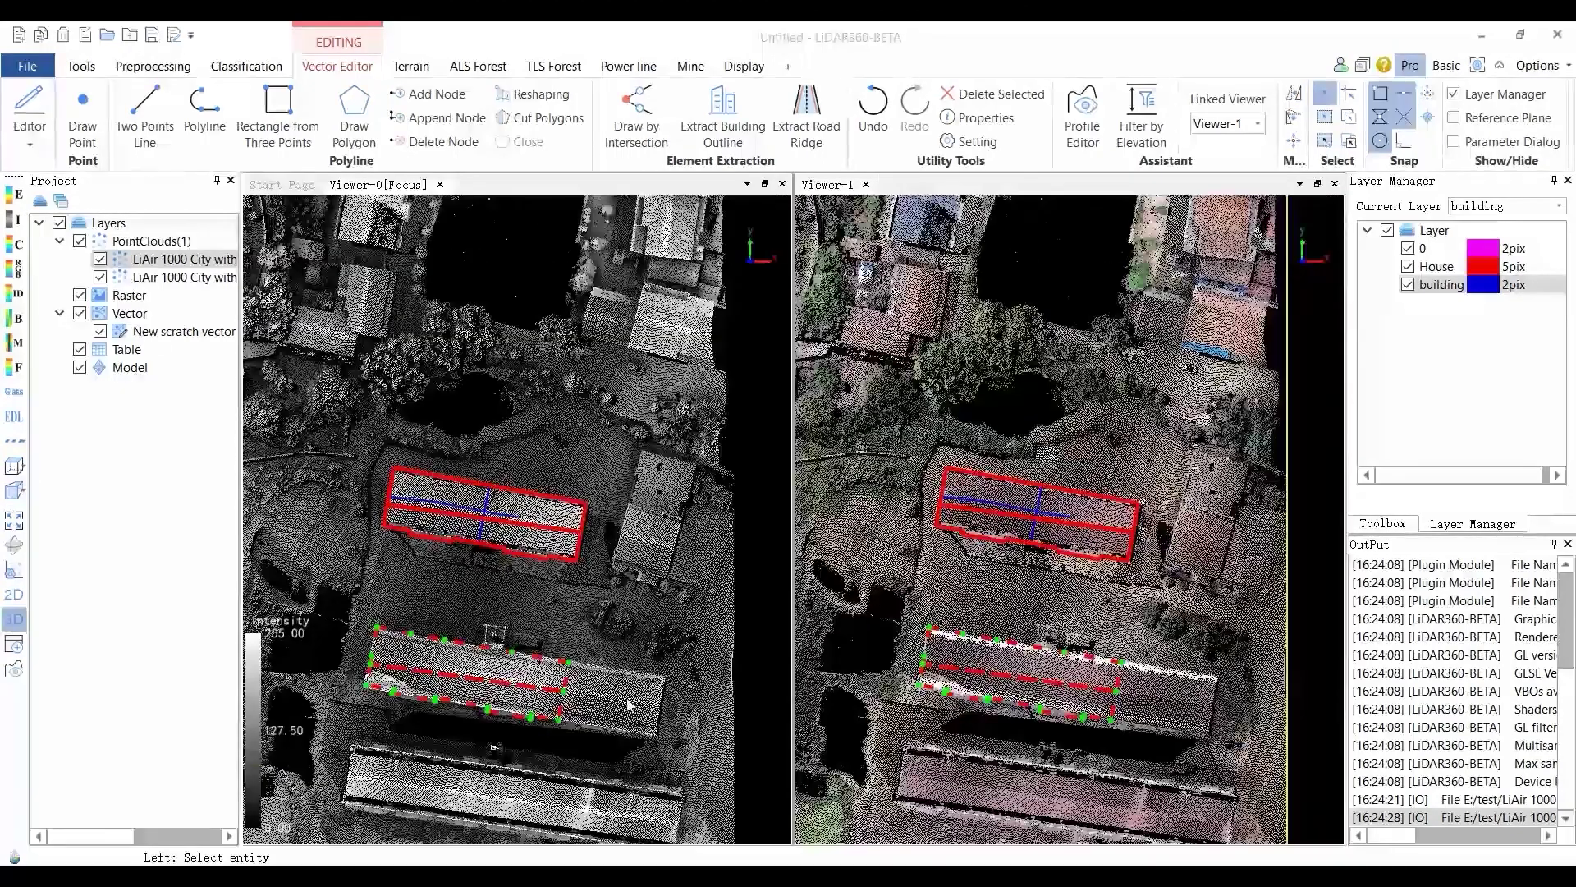
pyautogui.press('Escape')
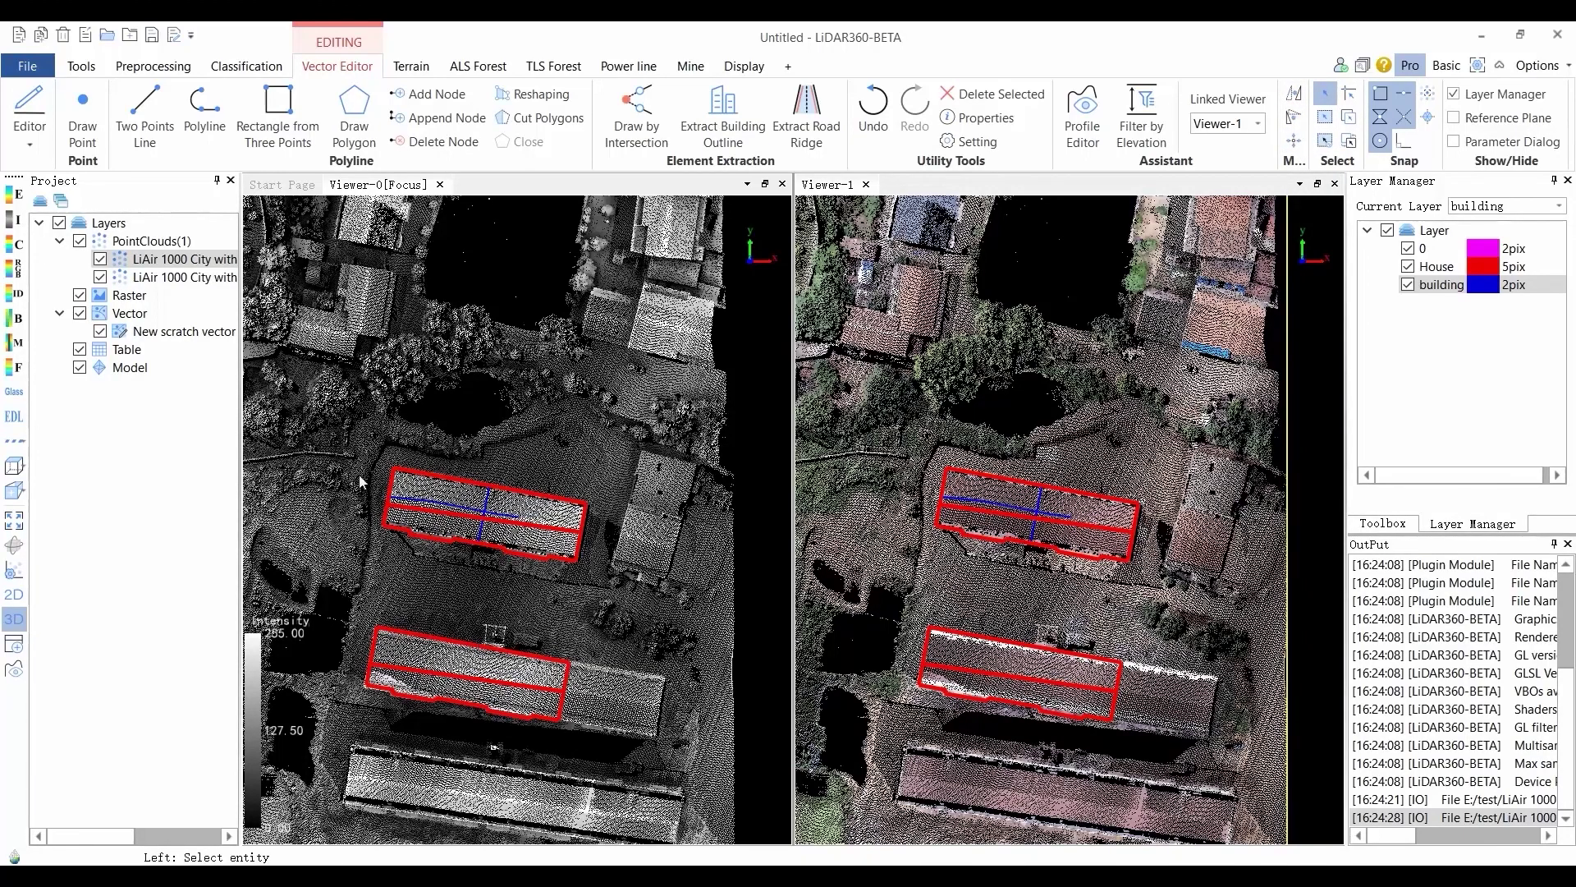
# Save layers 0, House and building to the DXF file New scratch vector.dxf and end the vector edit.
pyautogui.click(23, 146)
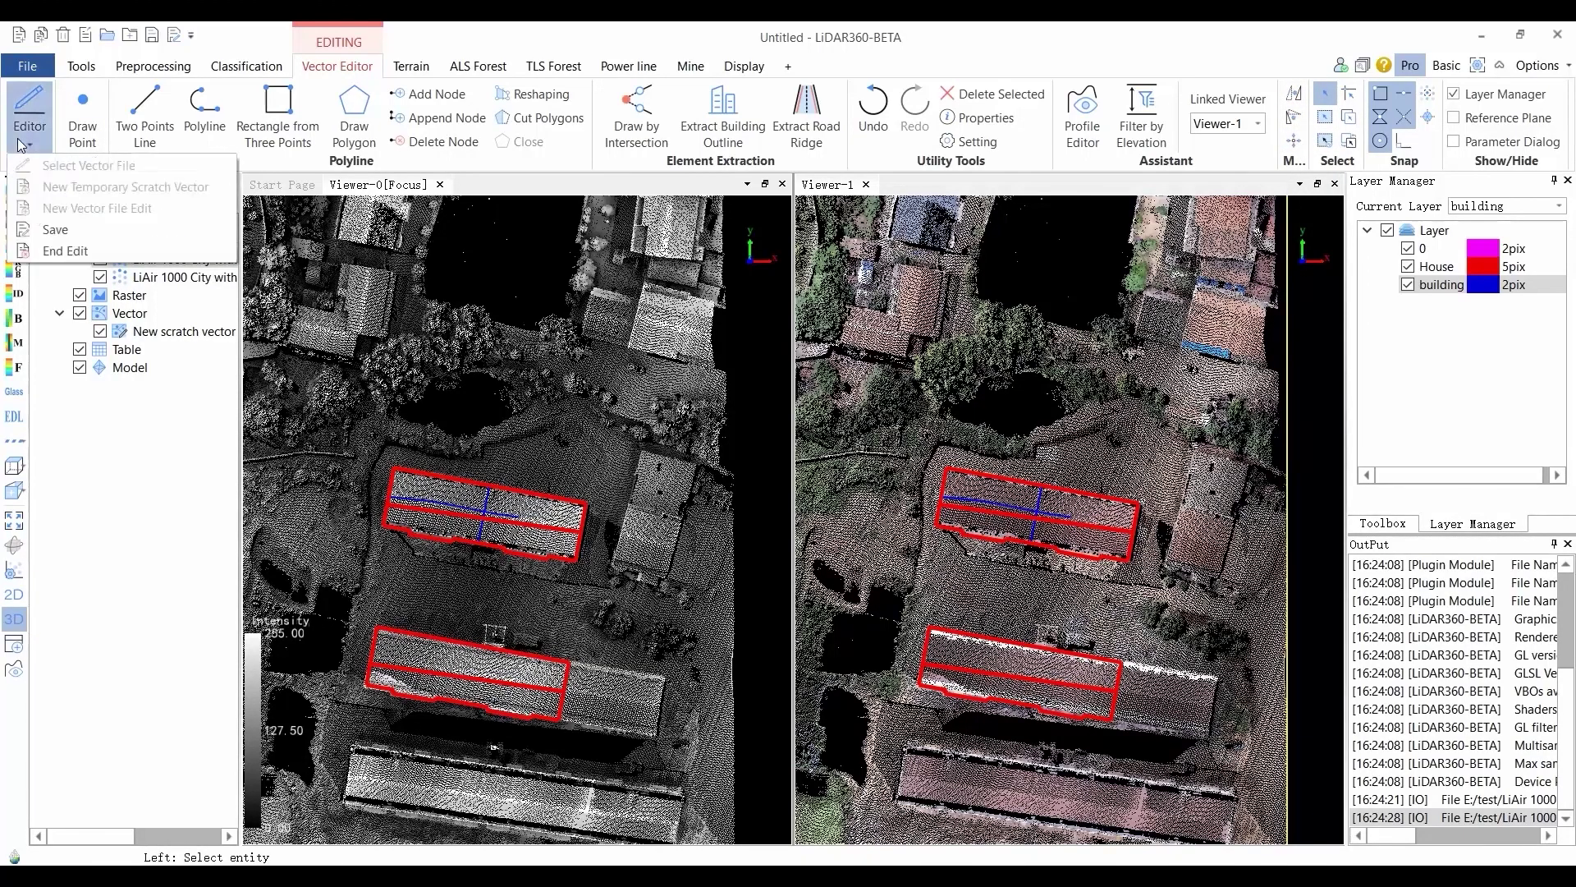
pyautogui.click(58, 234)
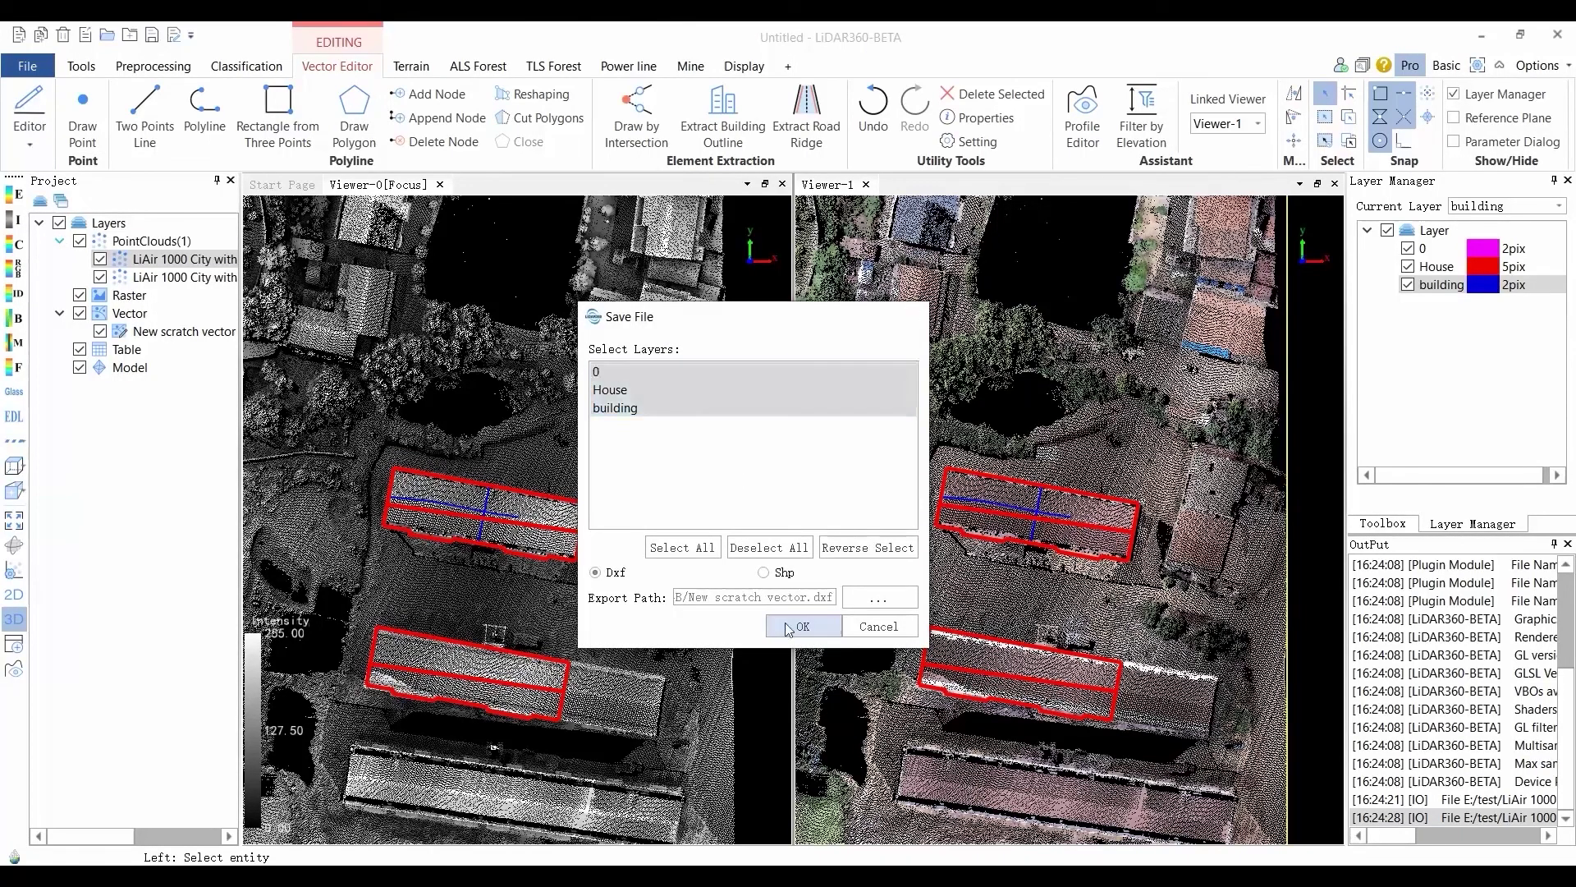
pyautogui.click(788, 627)
pyautogui.click(29, 144)
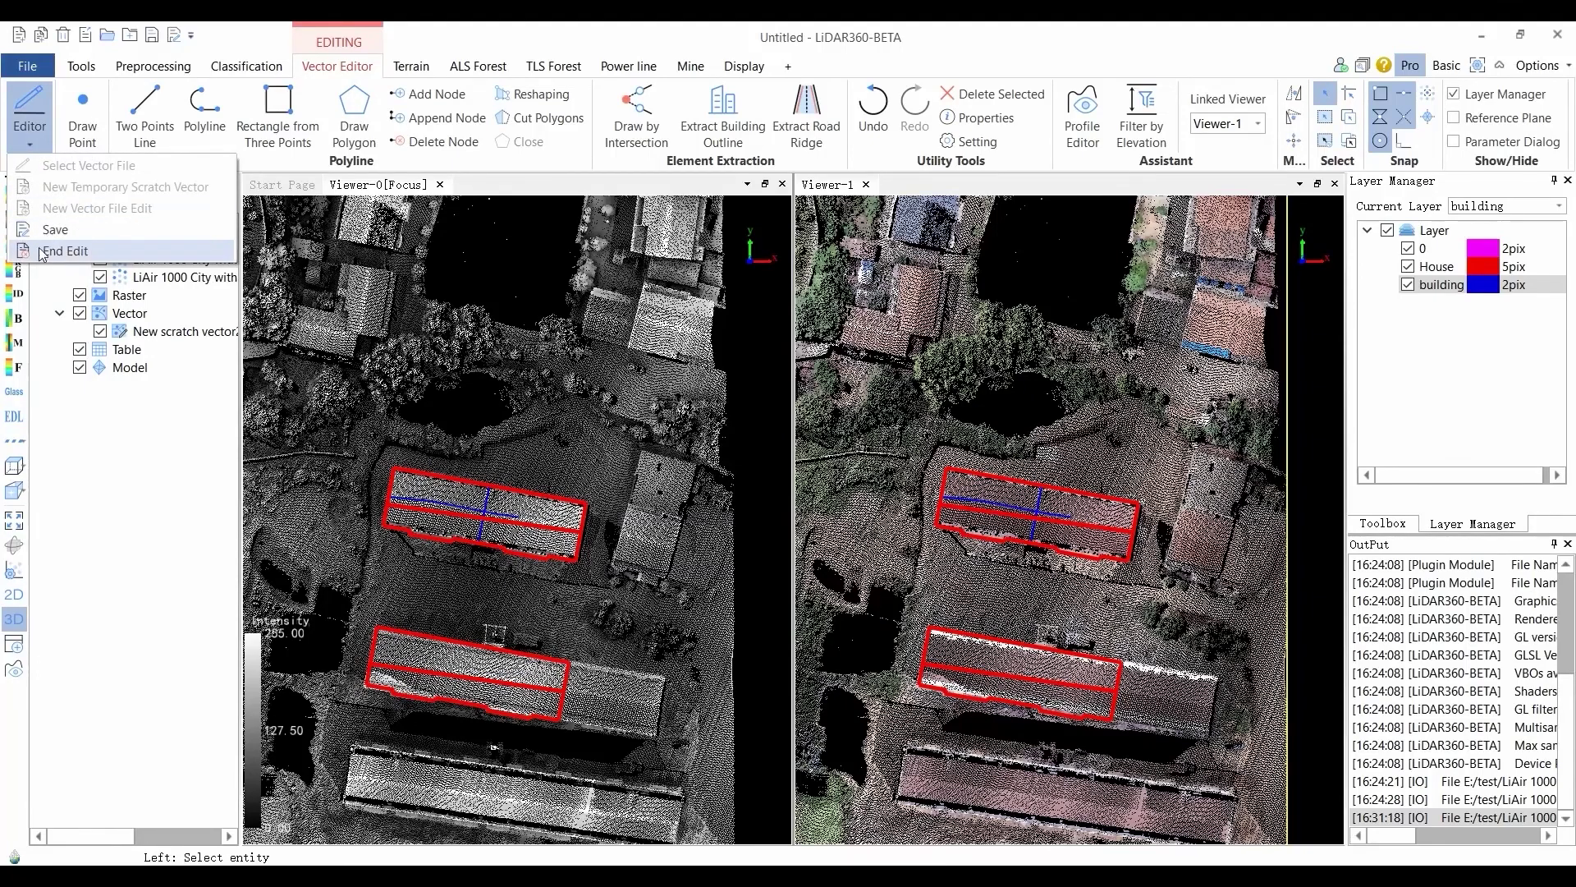
pyautogui.click(41, 252)
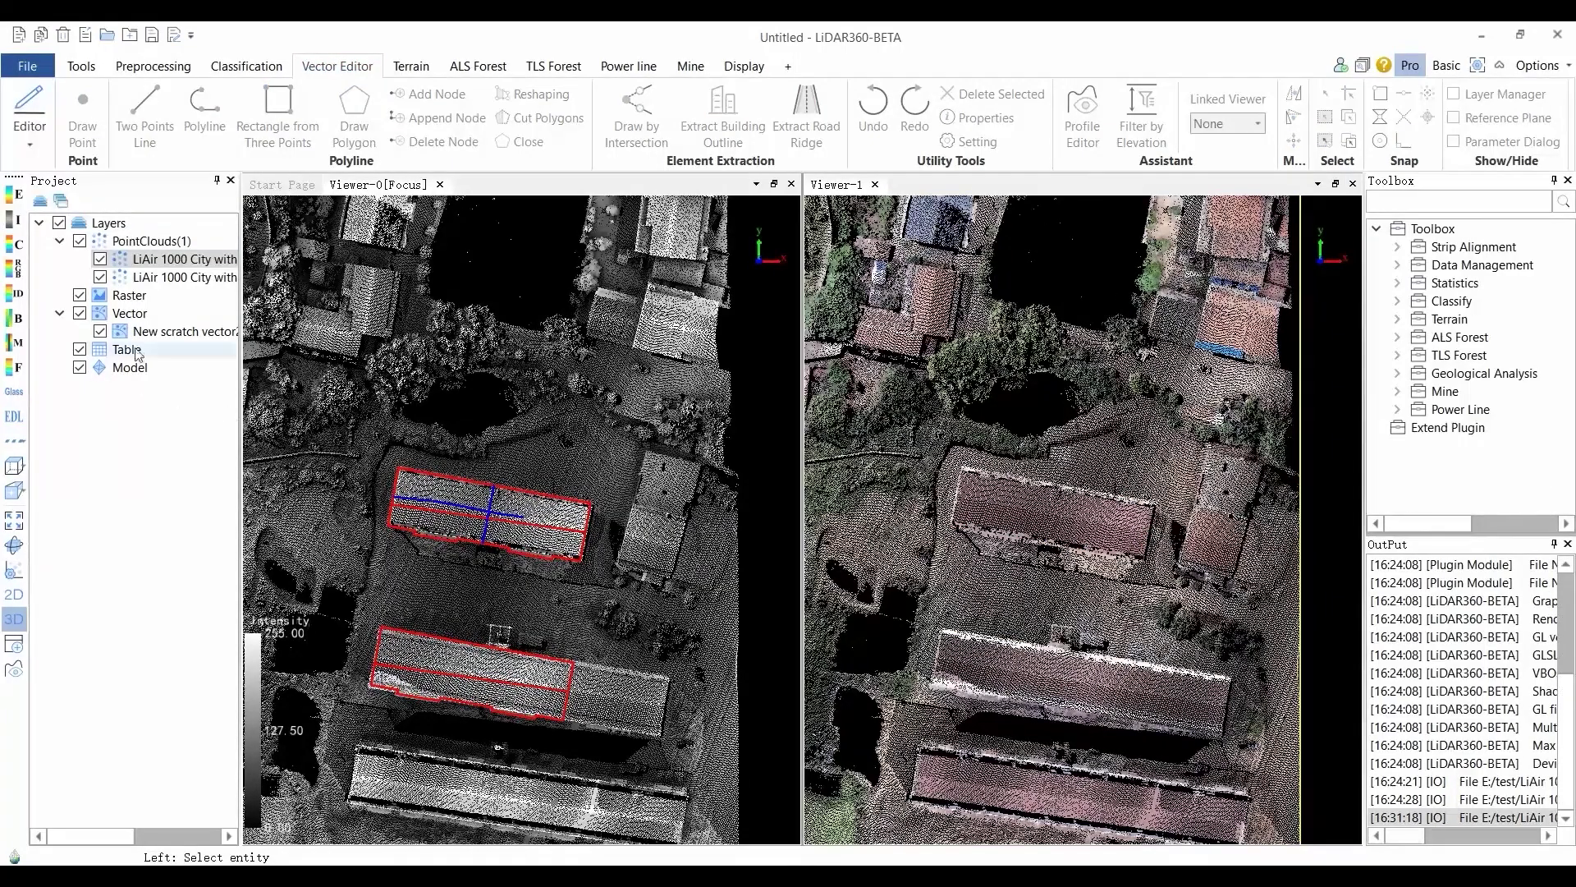
# Remove the scratch vector from the project and show the full extent of the first point cloud.
pyautogui.rightClick(128, 315)
pyautogui.click(184, 348)
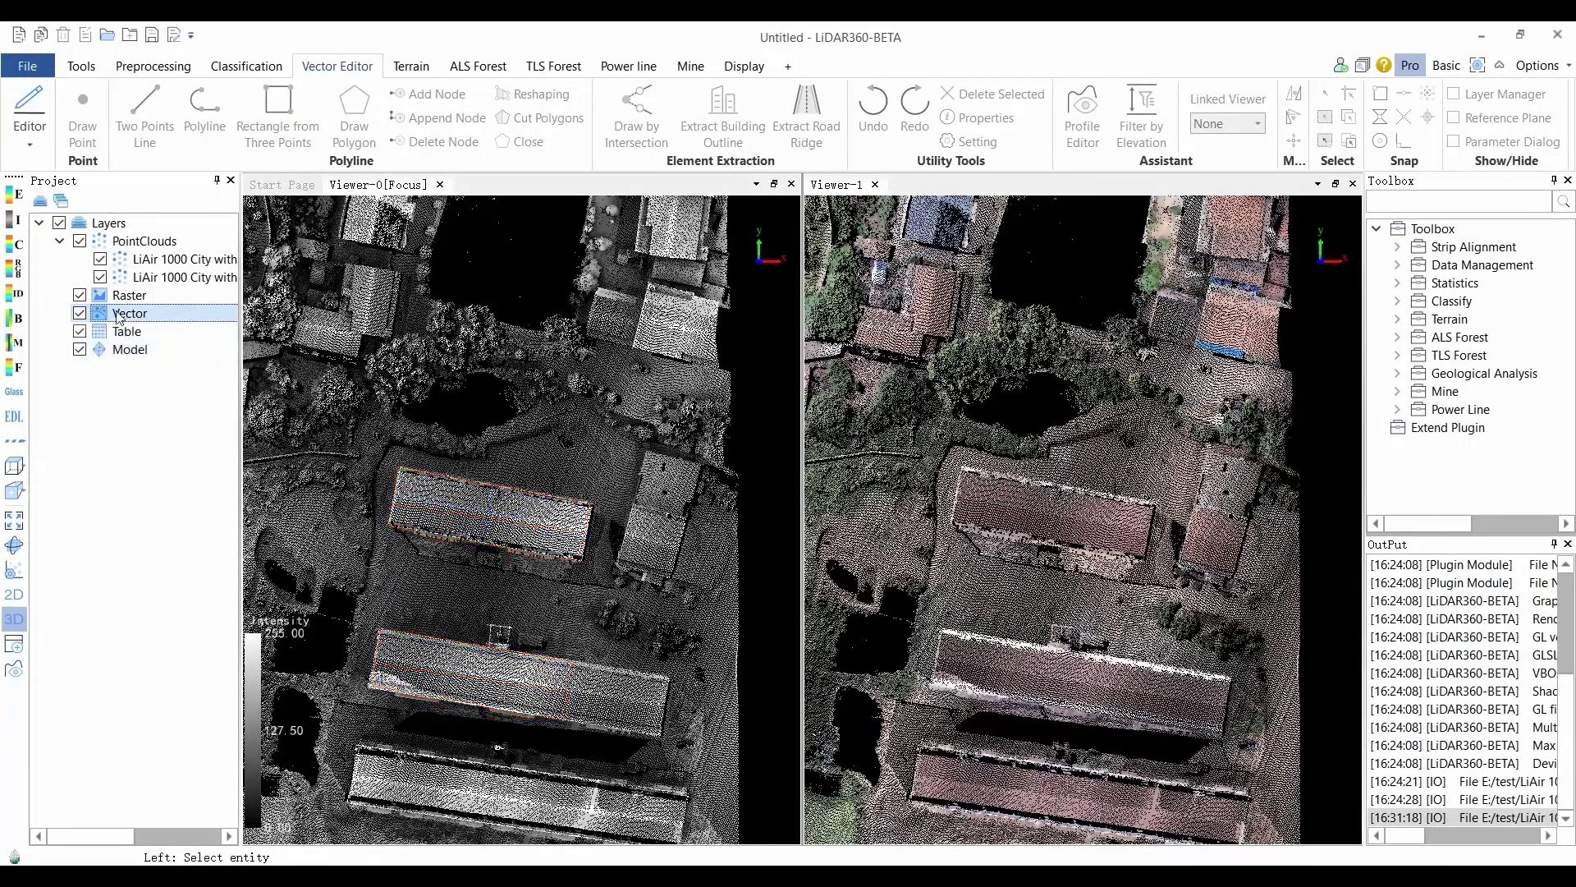
pyautogui.rightClick(180, 257)
pyautogui.click(245, 327)
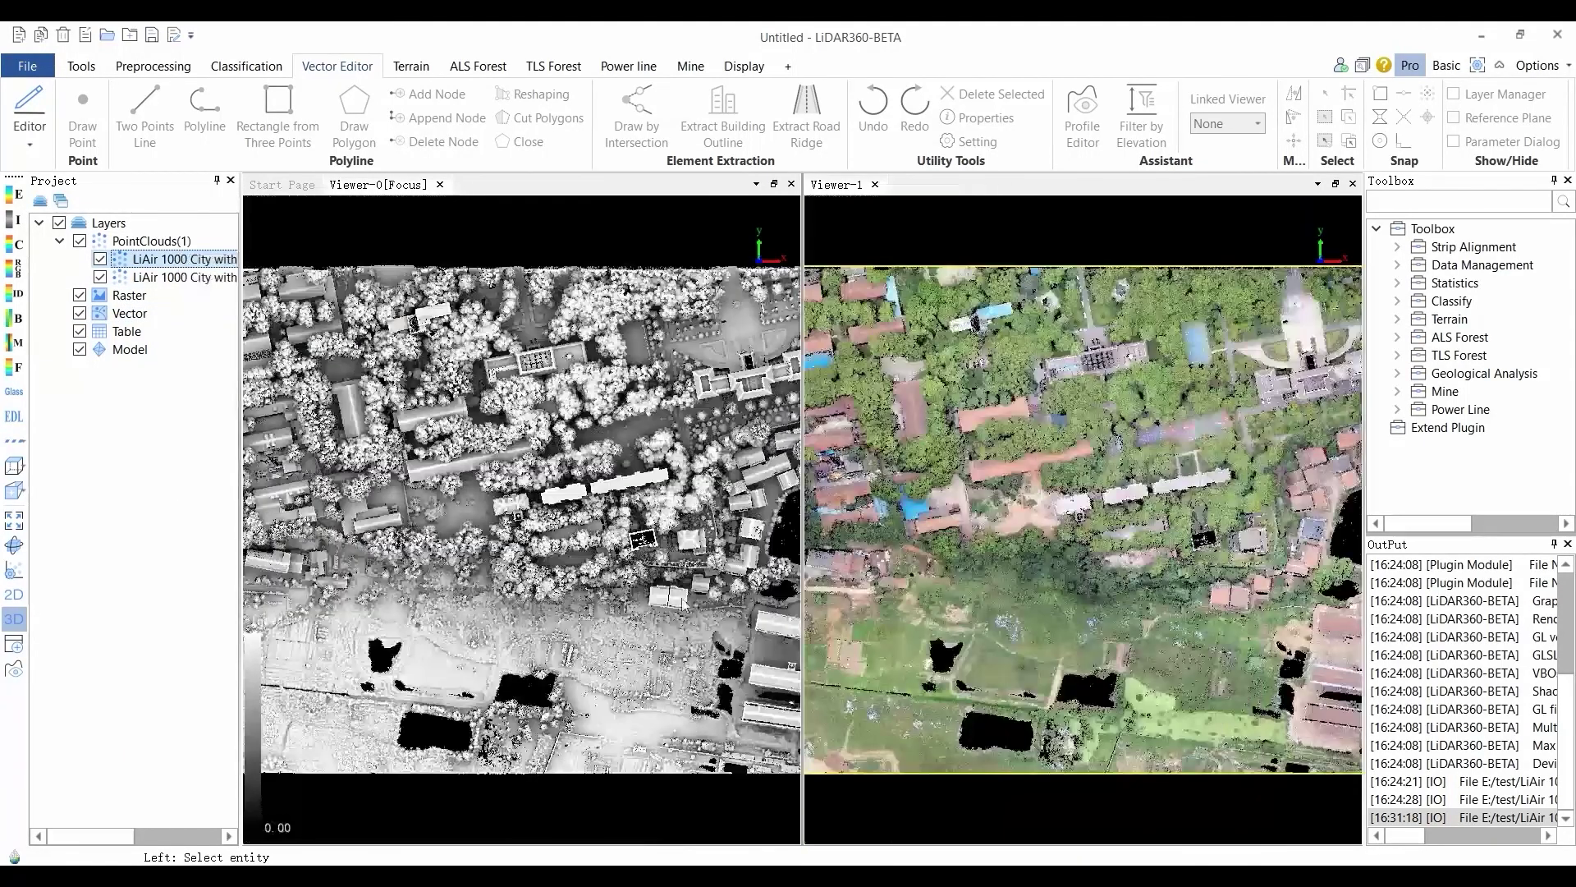
# Create a new temporary scratch vector and filter the point cloud by elevation at position -26.70 with a 4.30 buffer.
pyautogui.click(29, 123)
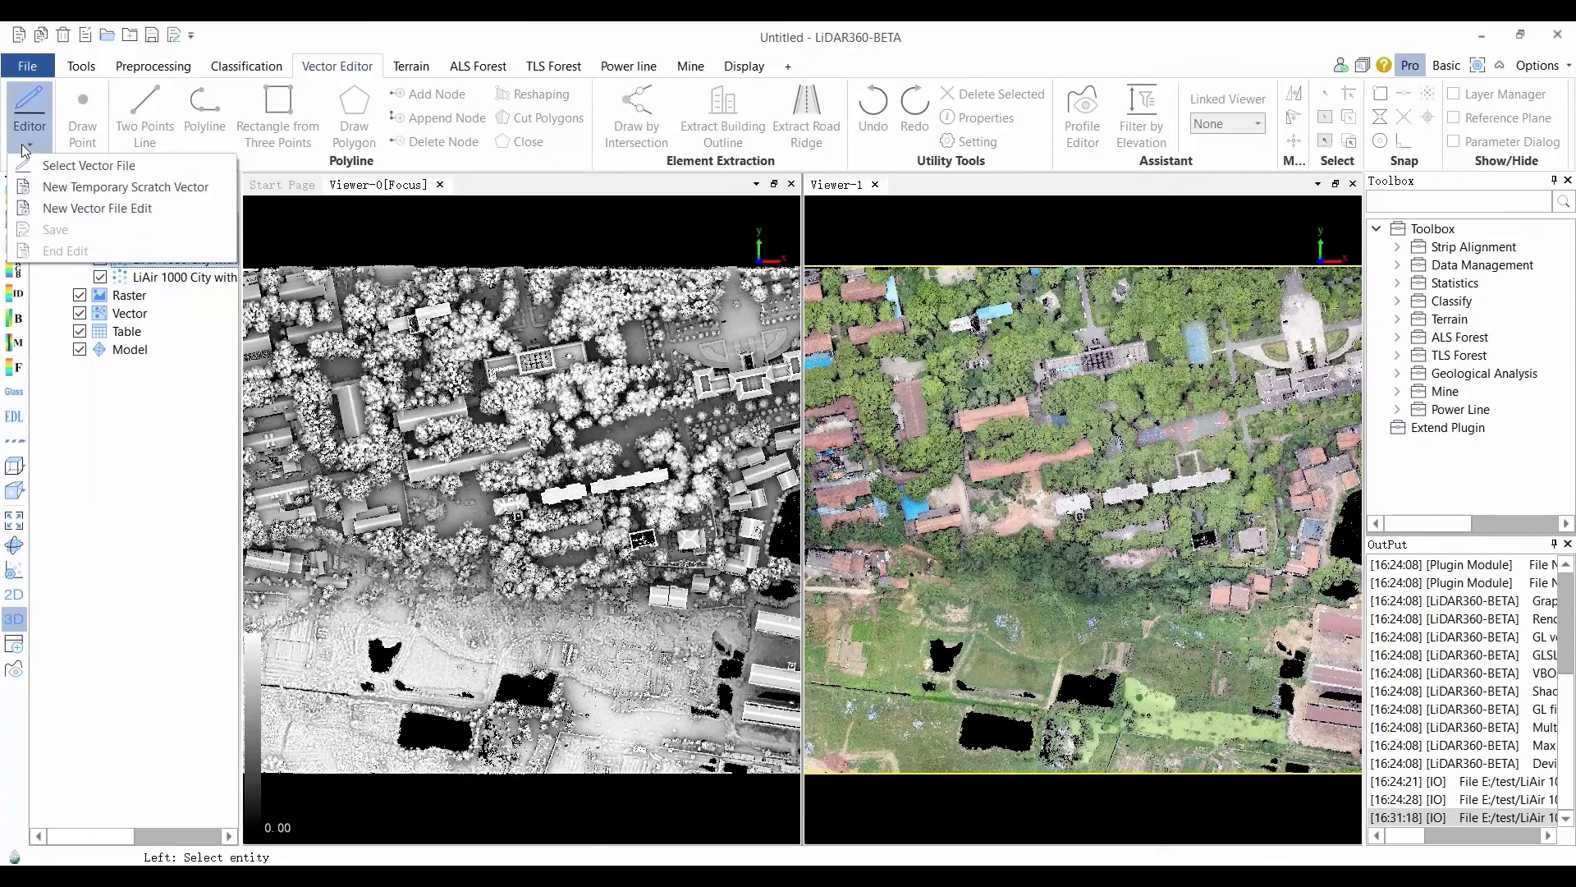
pyautogui.click(74, 188)
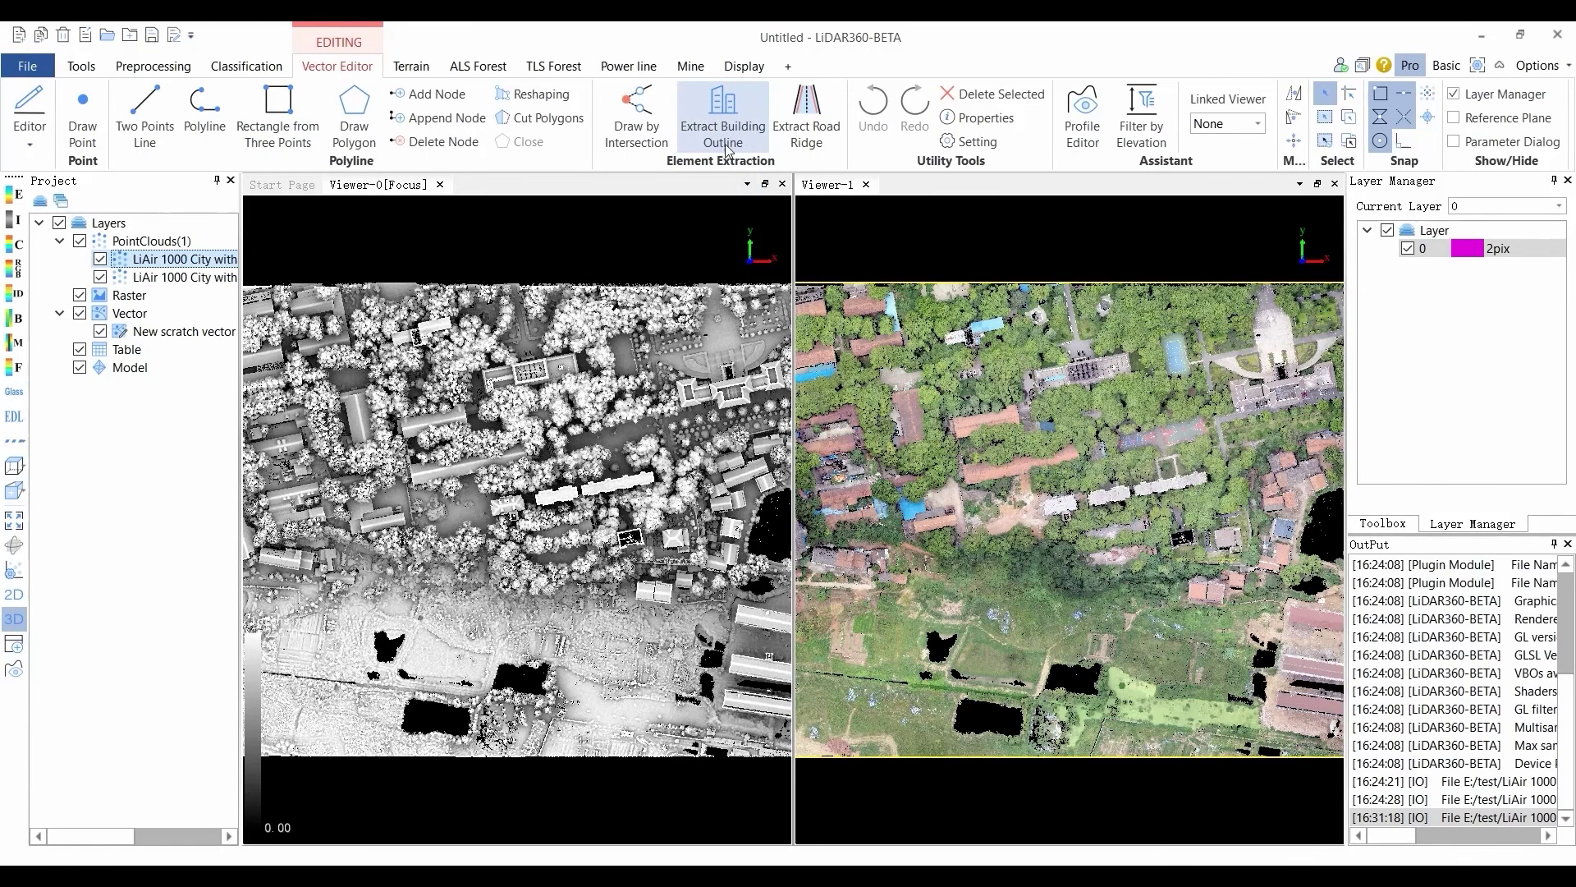
pyautogui.click(1135, 143)
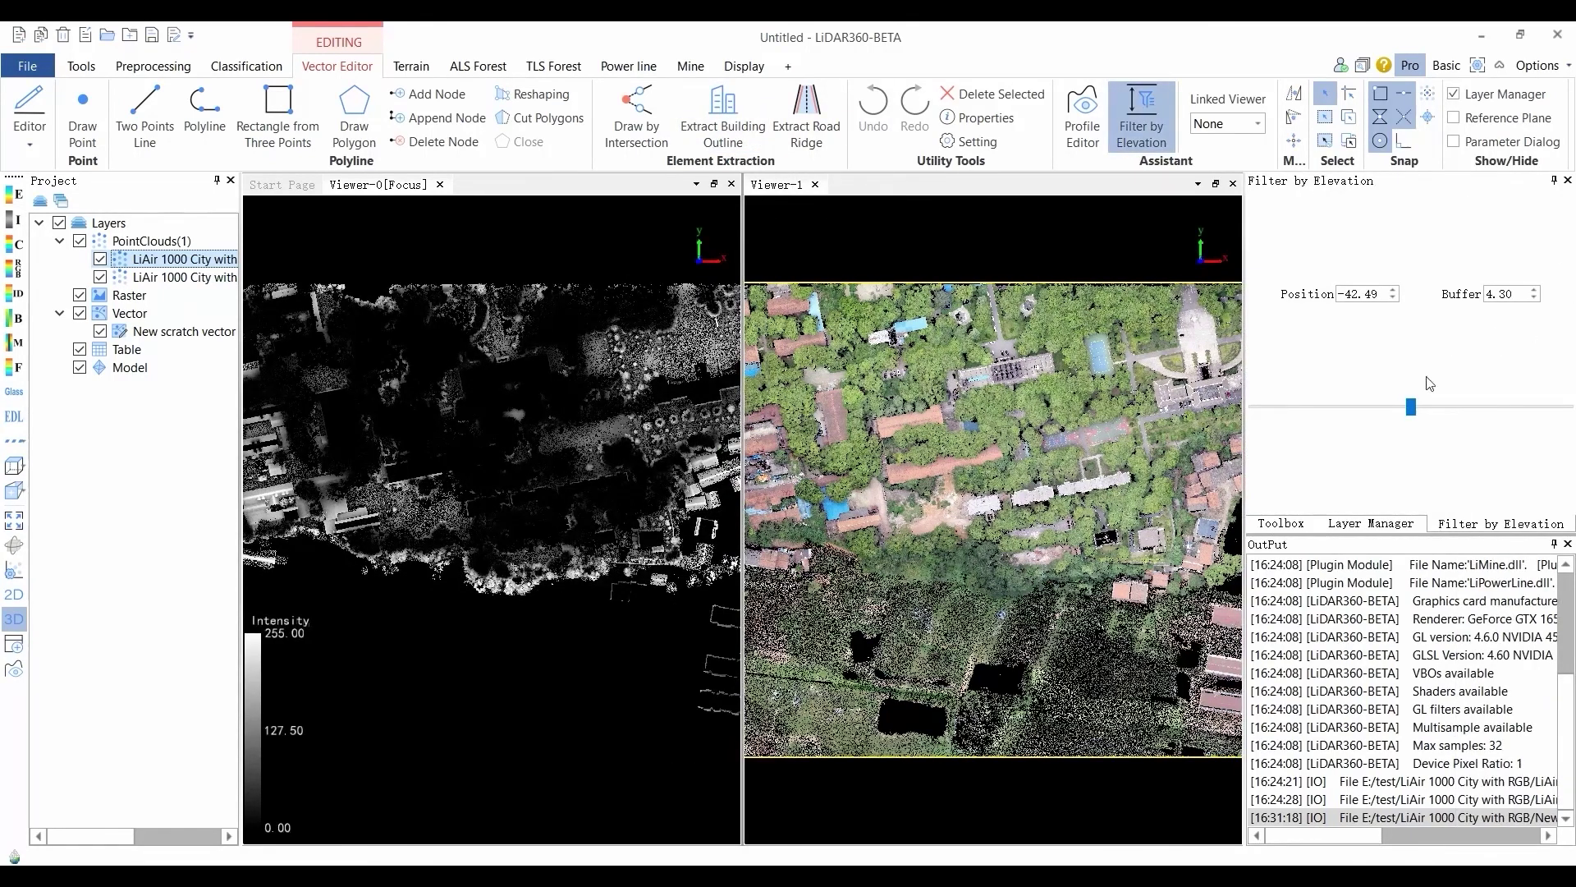
pyautogui.moveTo(1410, 407); pyautogui.dragTo(1526, 416)
pyautogui.moveTo(635, 458); pyautogui.dragTo(482, 504, button='middle')
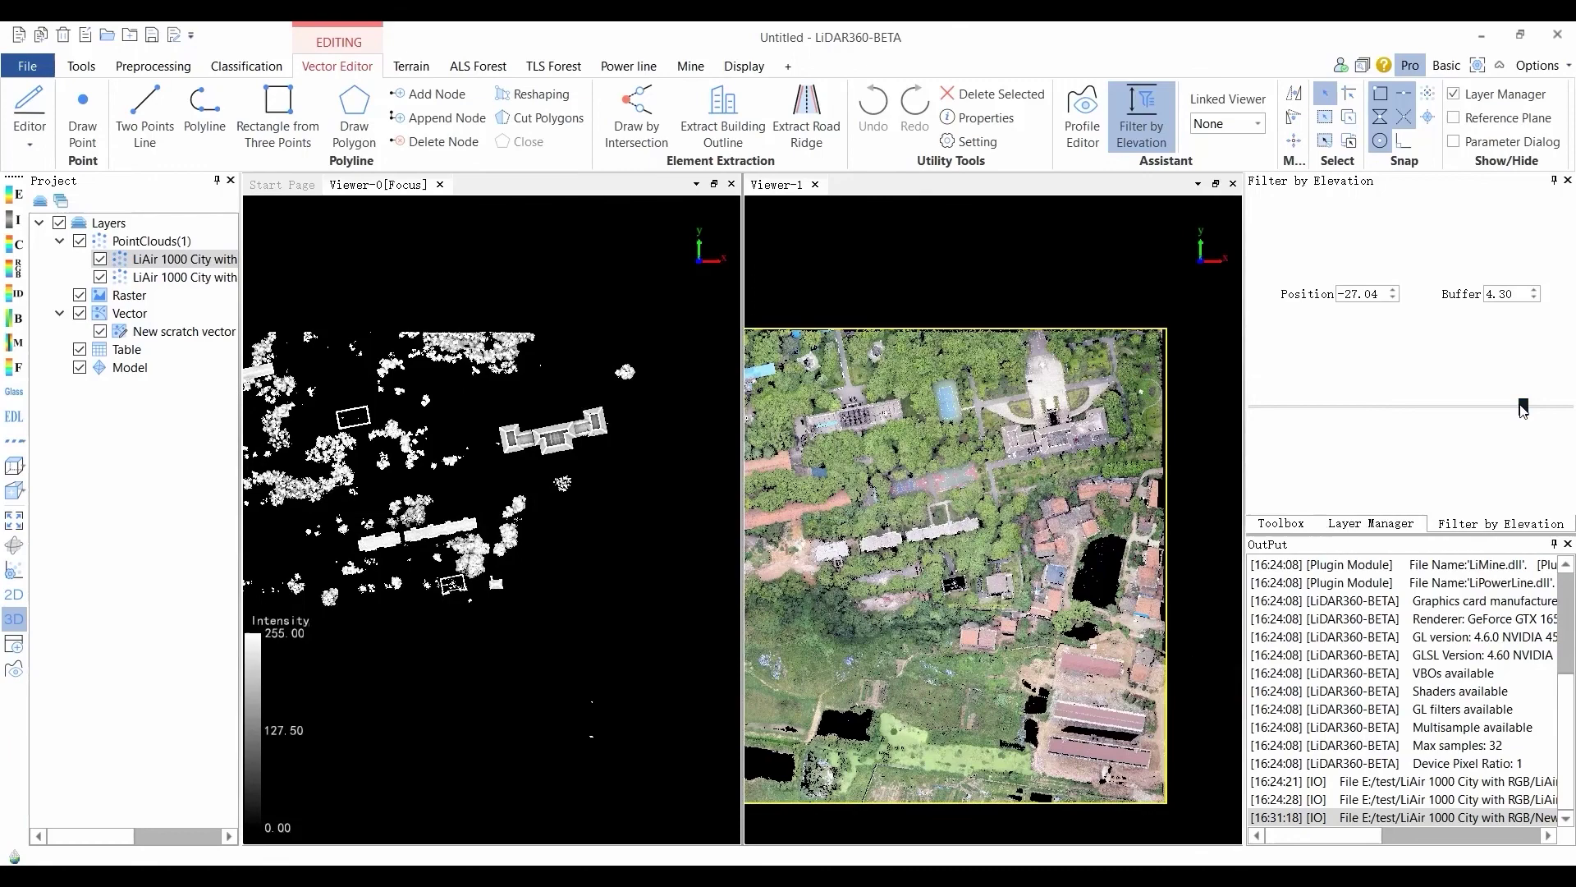
pyautogui.moveTo(1523, 408); pyautogui.dragTo(1525, 408)
# Extract the outer outline of the long winged building by enclosing its roof points in a polygon, and turn off the elevation filter.
pyautogui.scroll(3, 544, 465)
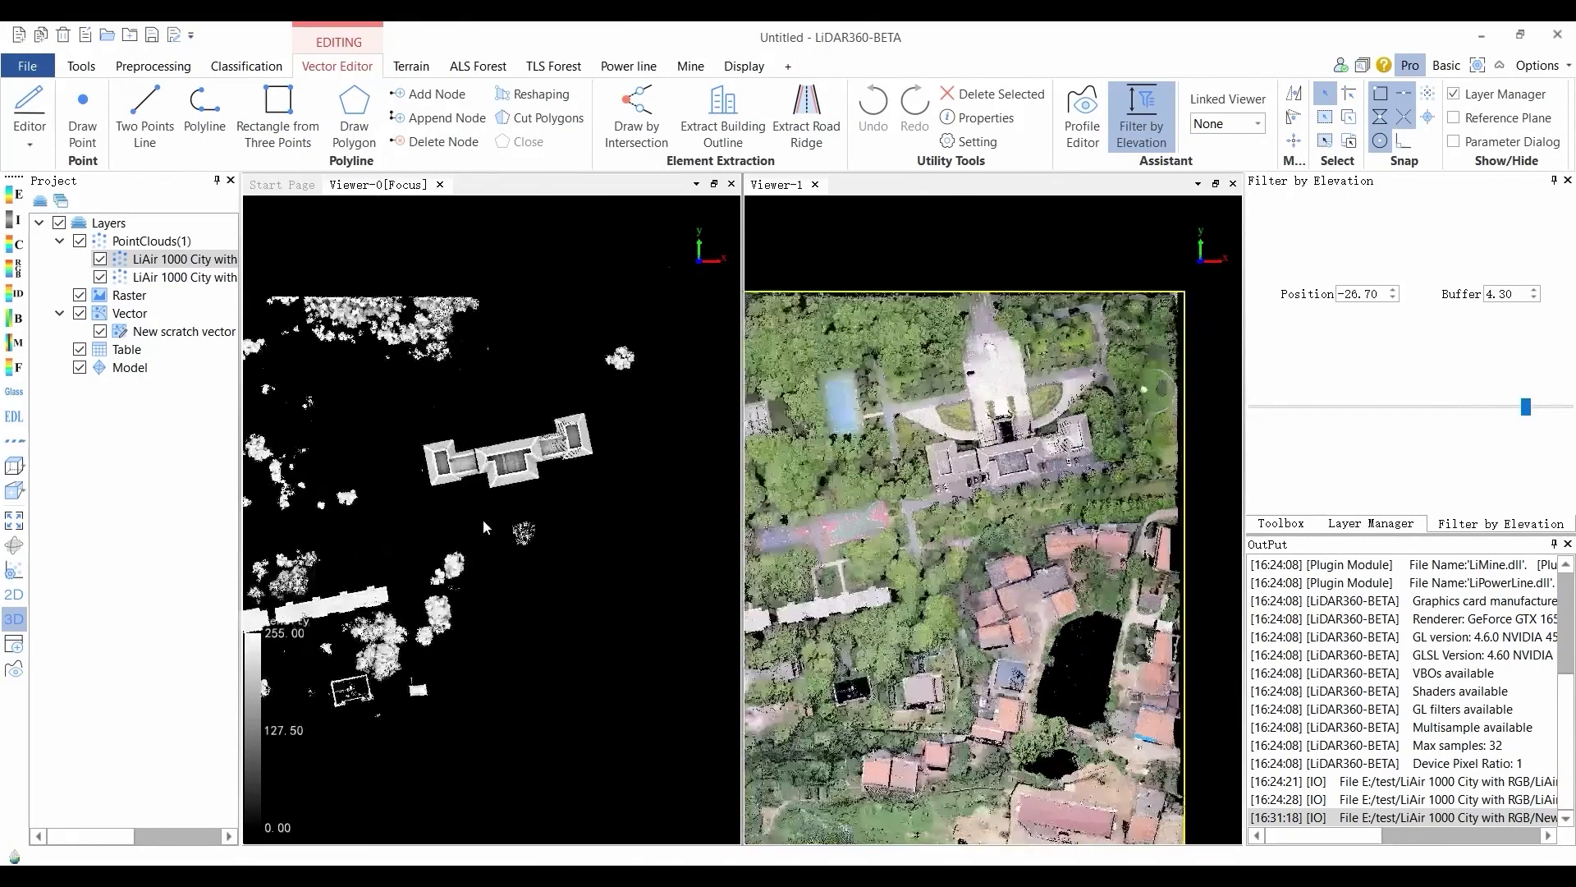
pyautogui.scroll(3, 483, 518)
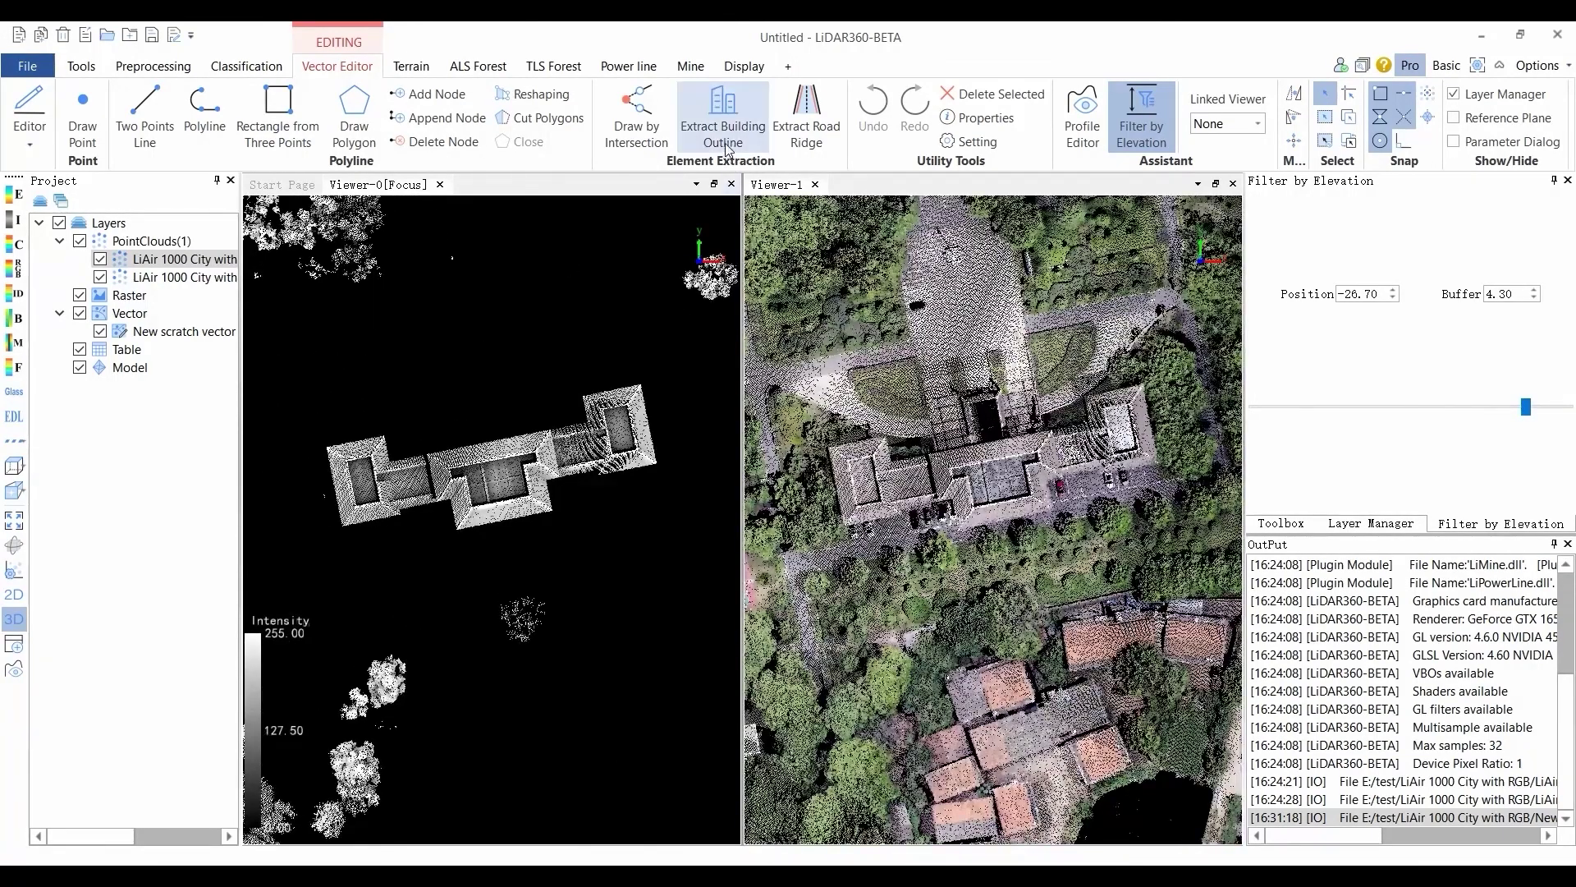
pyautogui.click(738, 144)
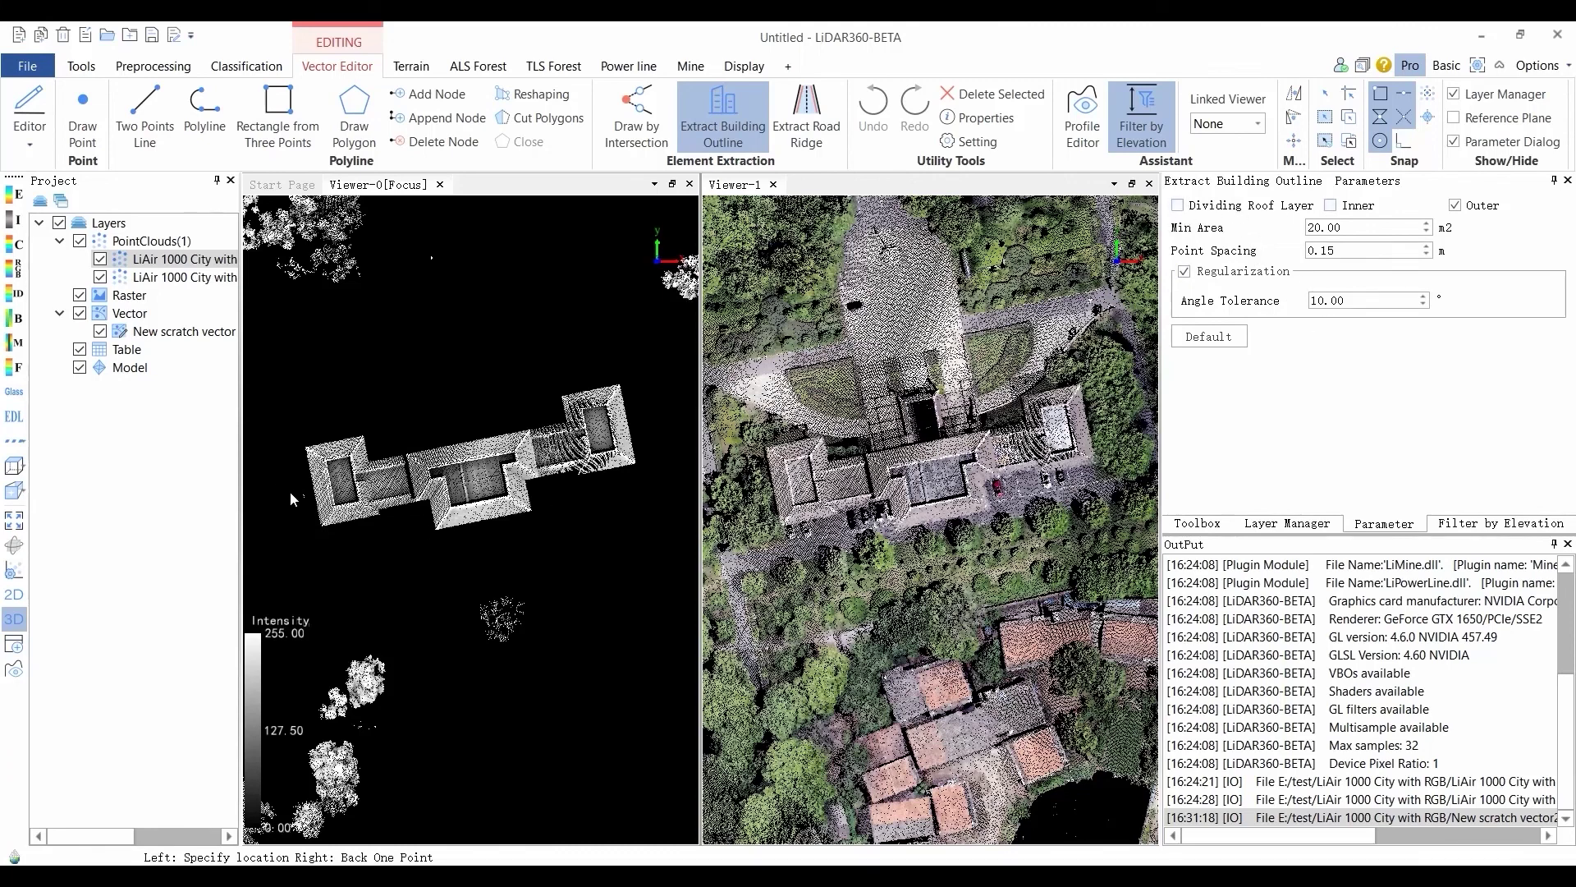
pyautogui.click(298, 436)
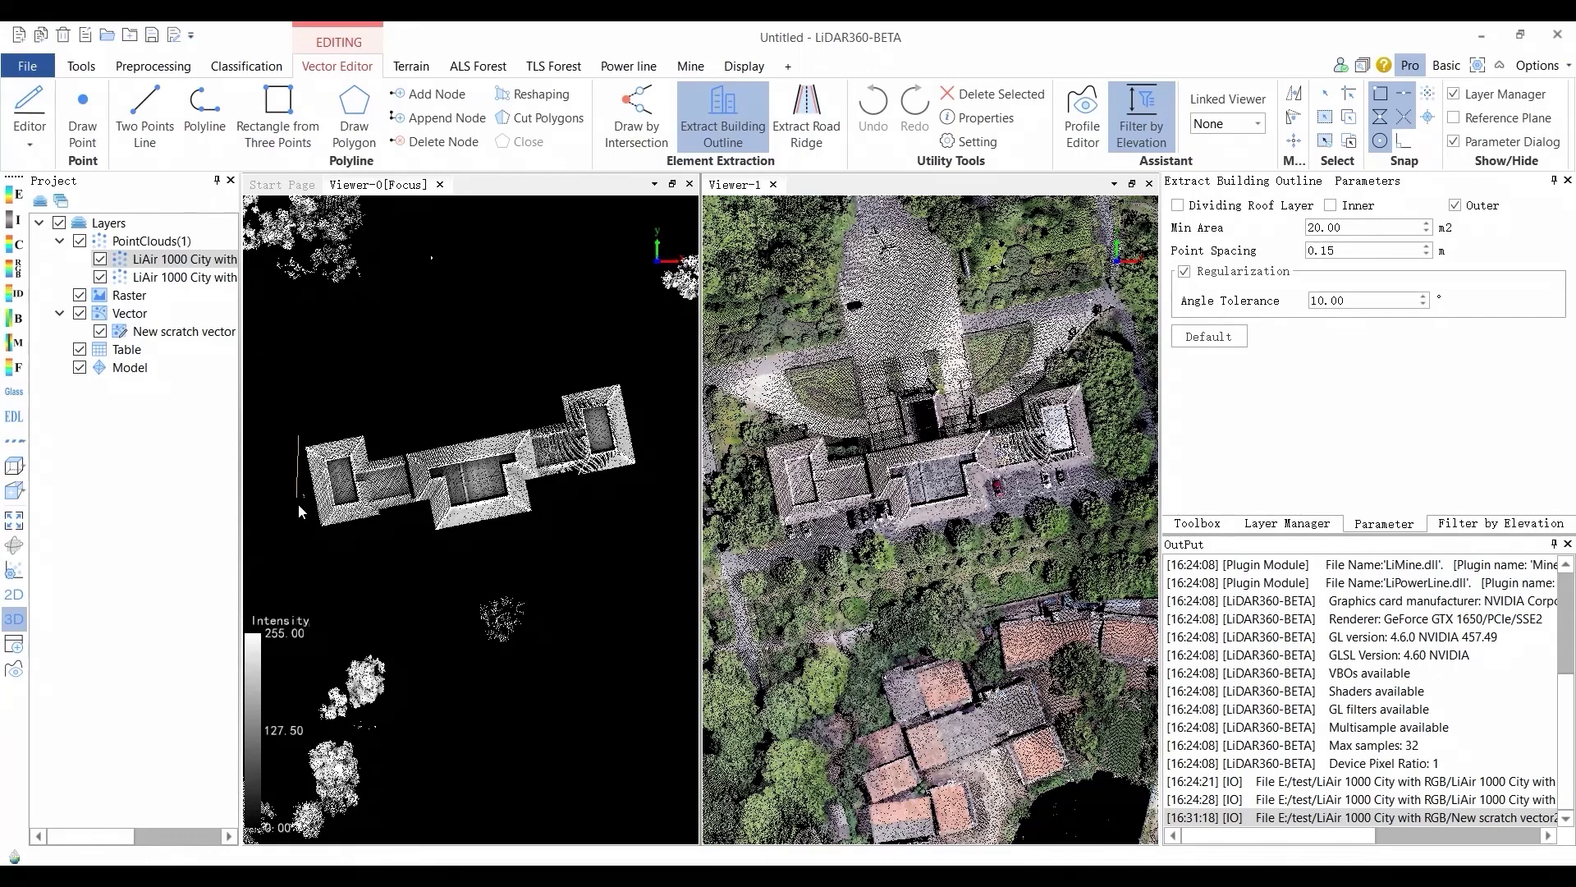
pyautogui.click(322, 540)
pyautogui.click(584, 520)
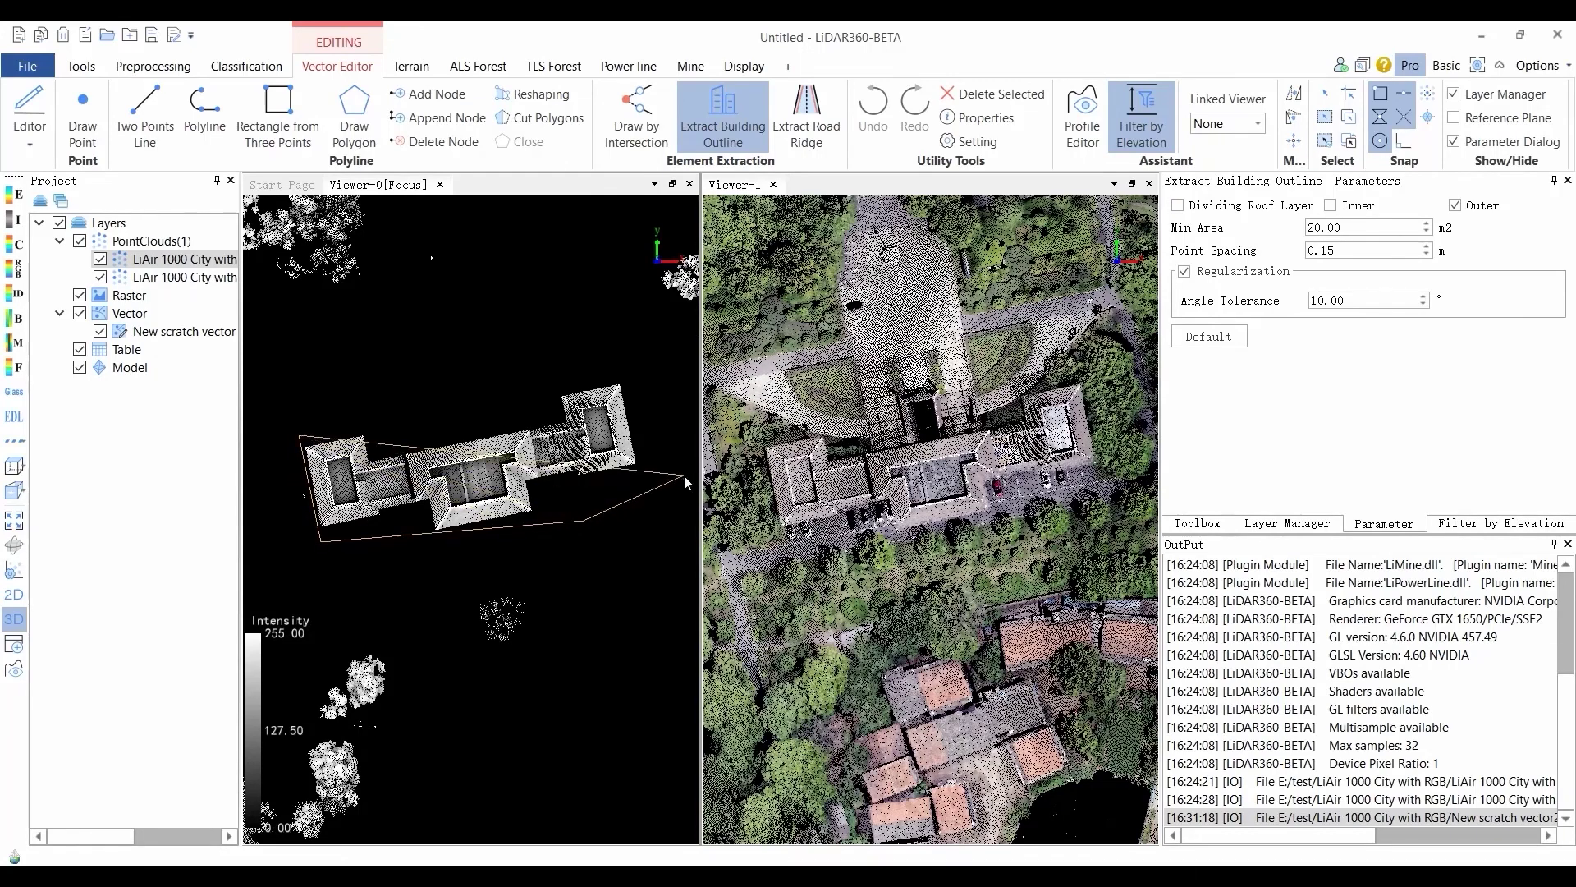
pyautogui.doubleClick(646, 357)
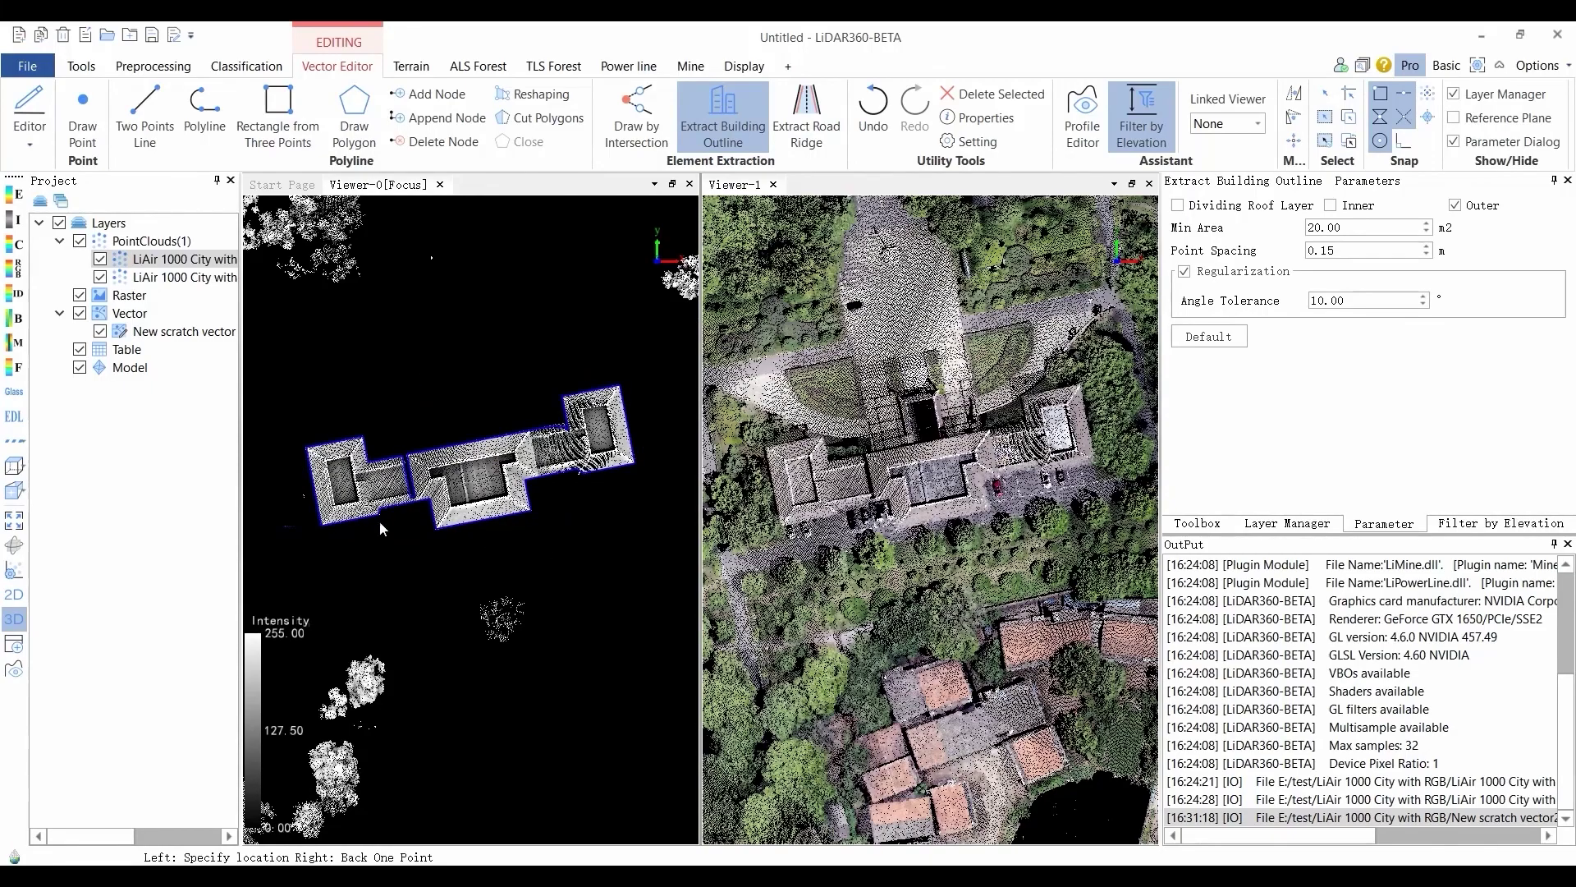
pyautogui.scroll(3, 379, 522)
pyautogui.moveTo(379, 524); pyautogui.dragTo(445, 565, button='middle')
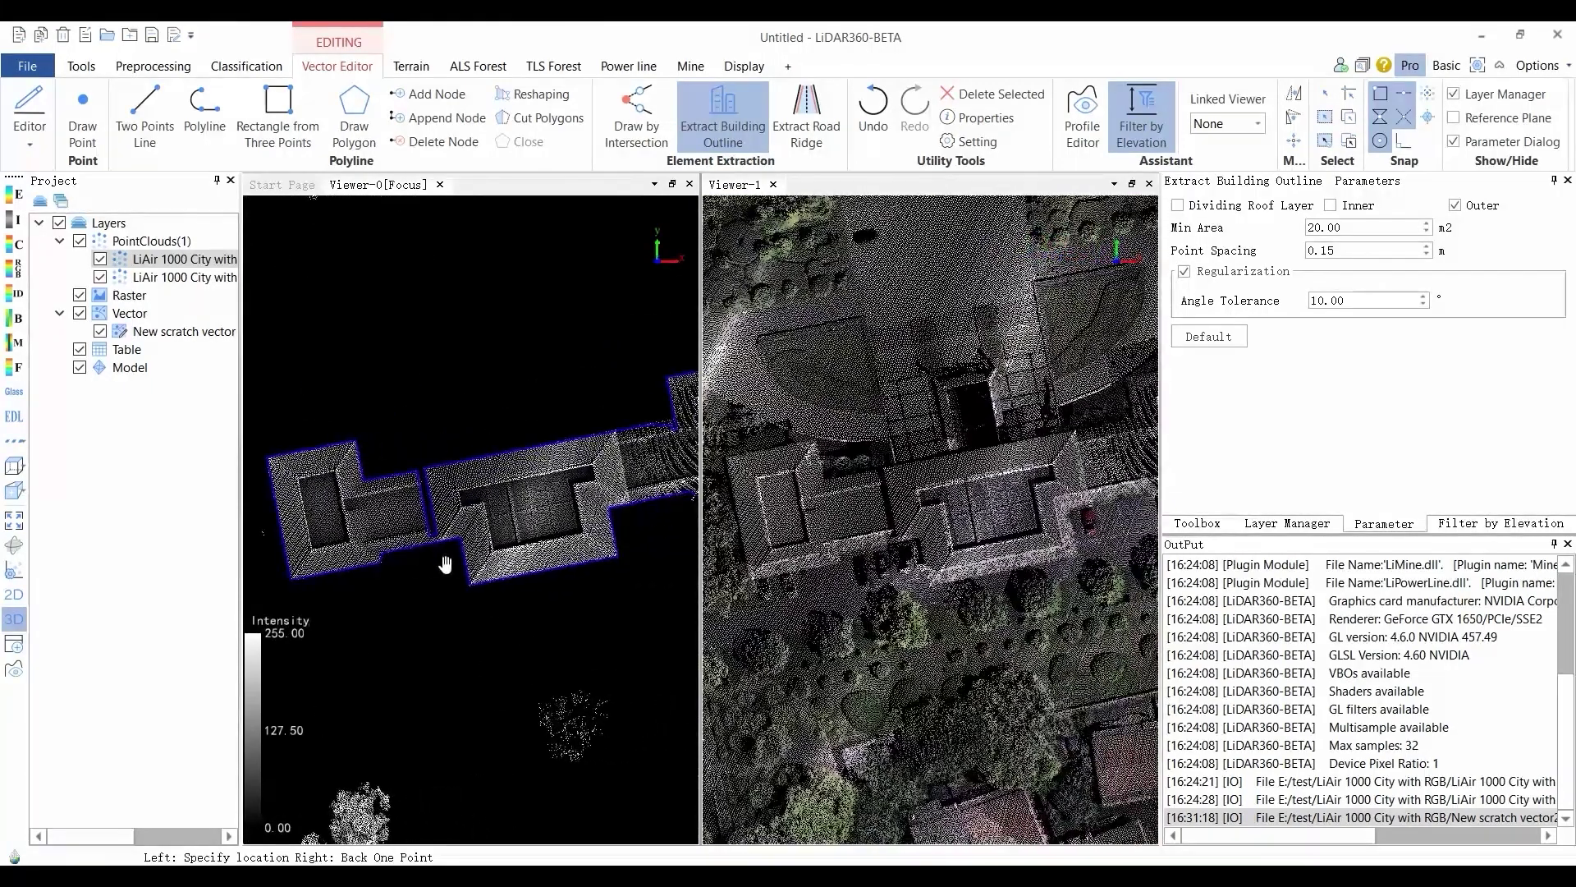
pyautogui.moveTo(502, 464)
pyautogui.mouseDown(button='middle')
pyautogui.moveTo(426, 482)
pyautogui.moveTo(514, 436)
pyautogui.moveTo(493, 475)
pyautogui.mouseUp(button='middle')
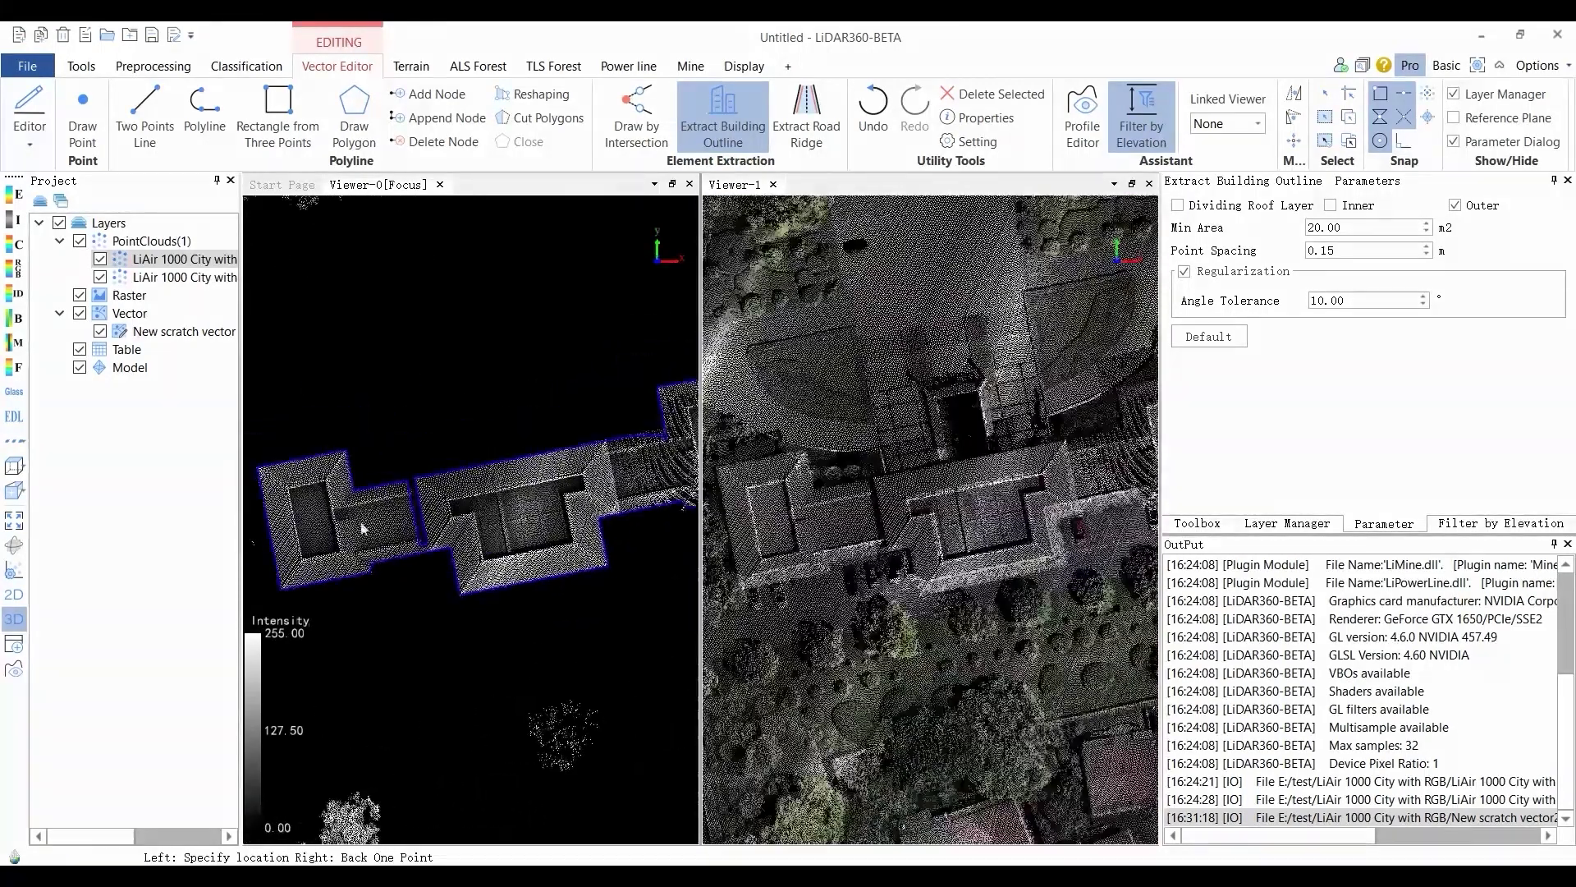
pyautogui.click(722, 115)
pyautogui.click(1141, 115)
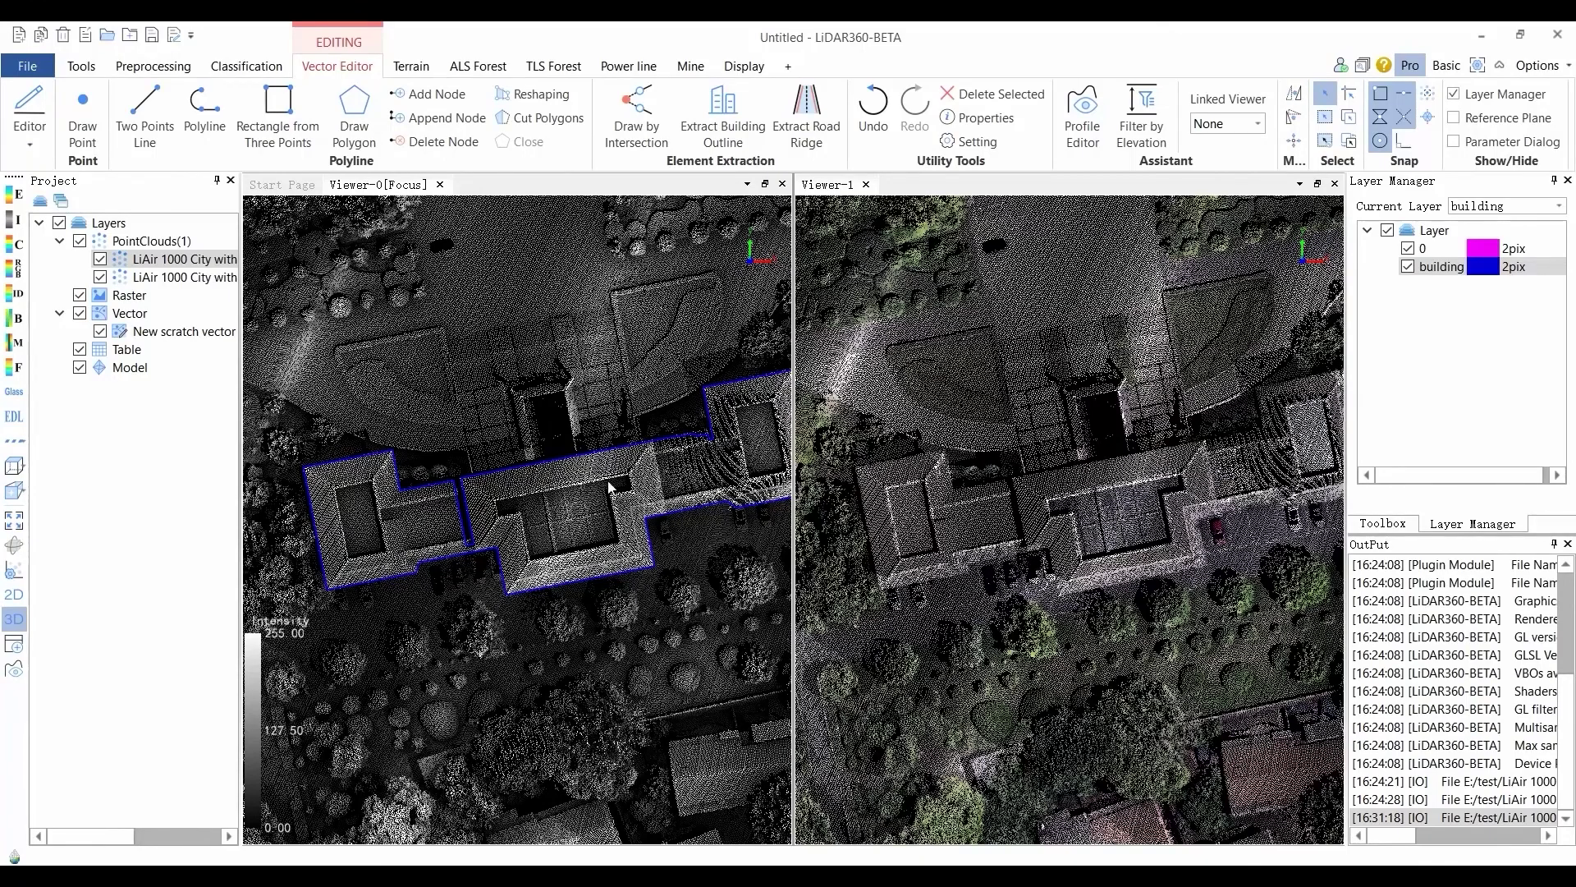
# Undo the building outline extraction and redo it.
pyautogui.click(866, 129)
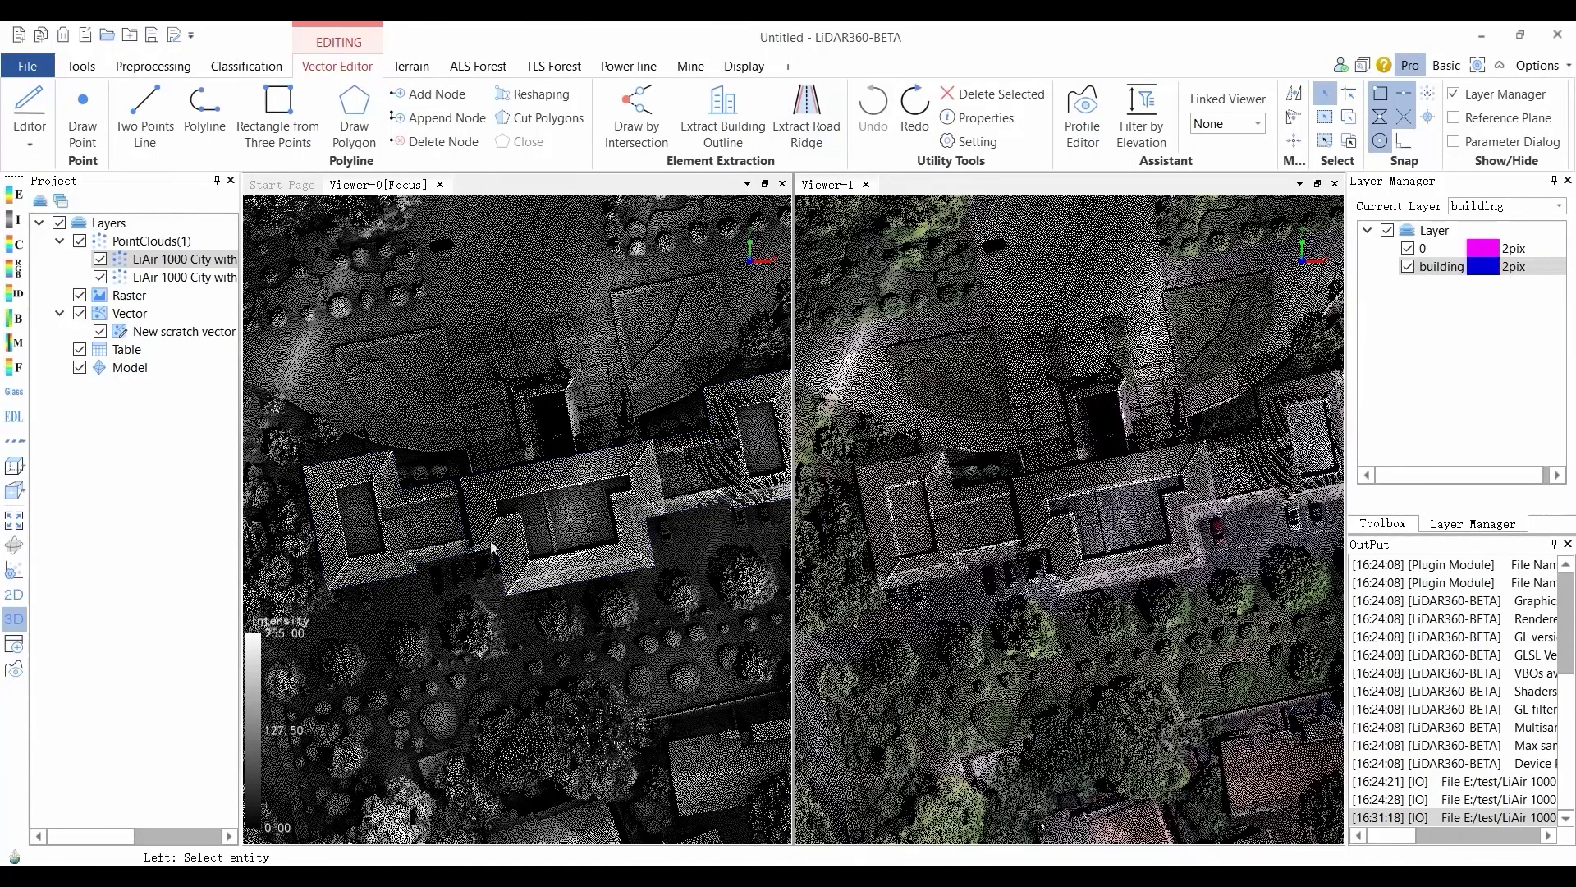
pyautogui.click(914, 124)
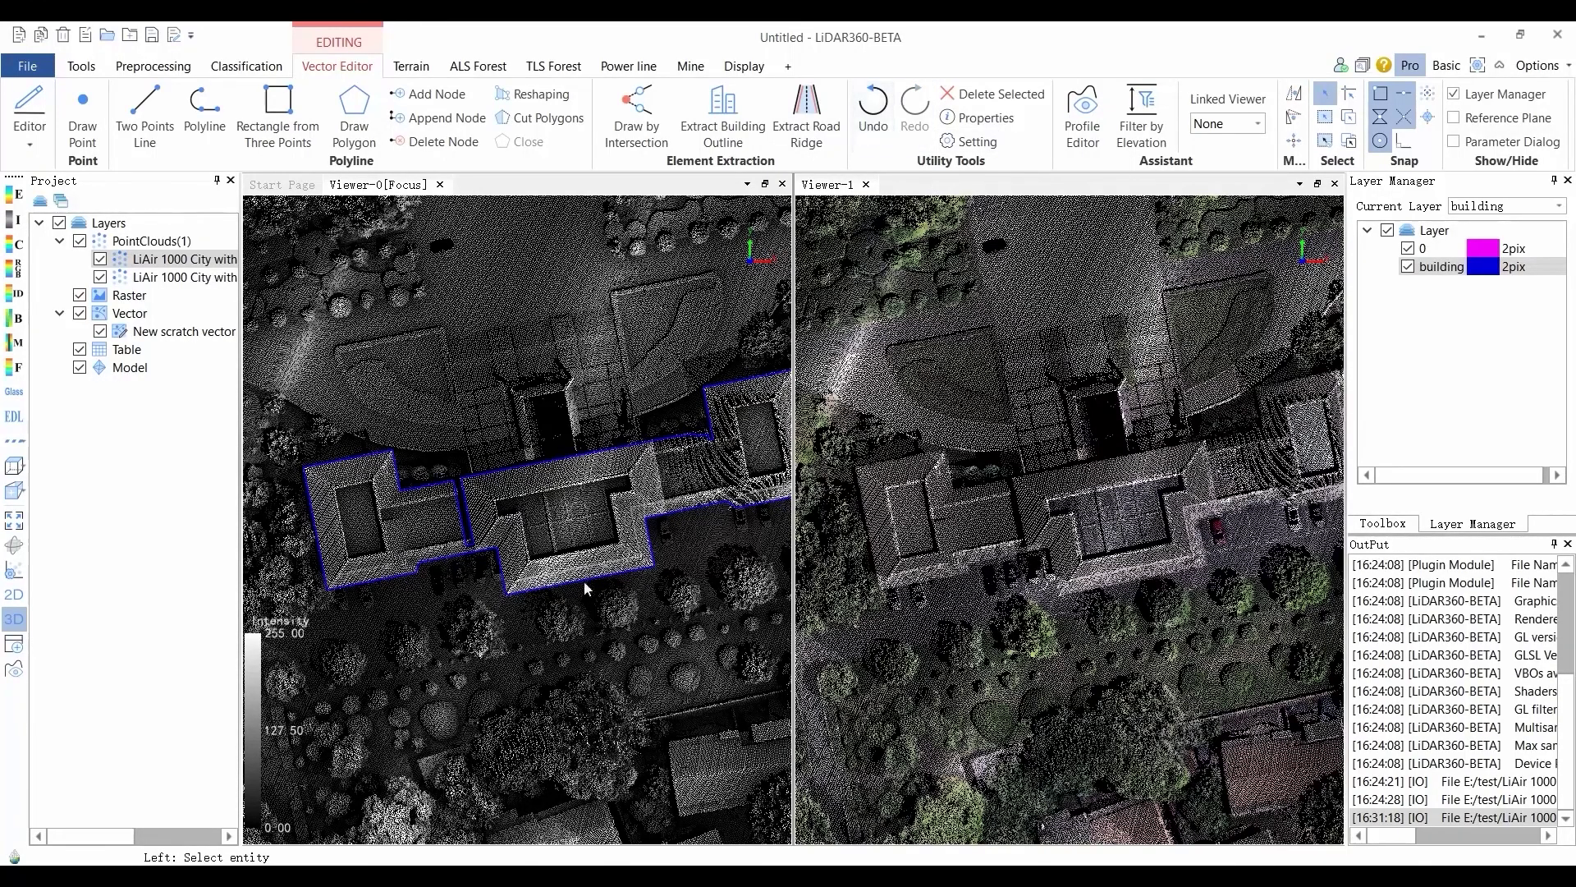
# Save layers 0 and building of the scratch vector as a DXF file and end the vector editing session.
pyautogui.click(31, 141)
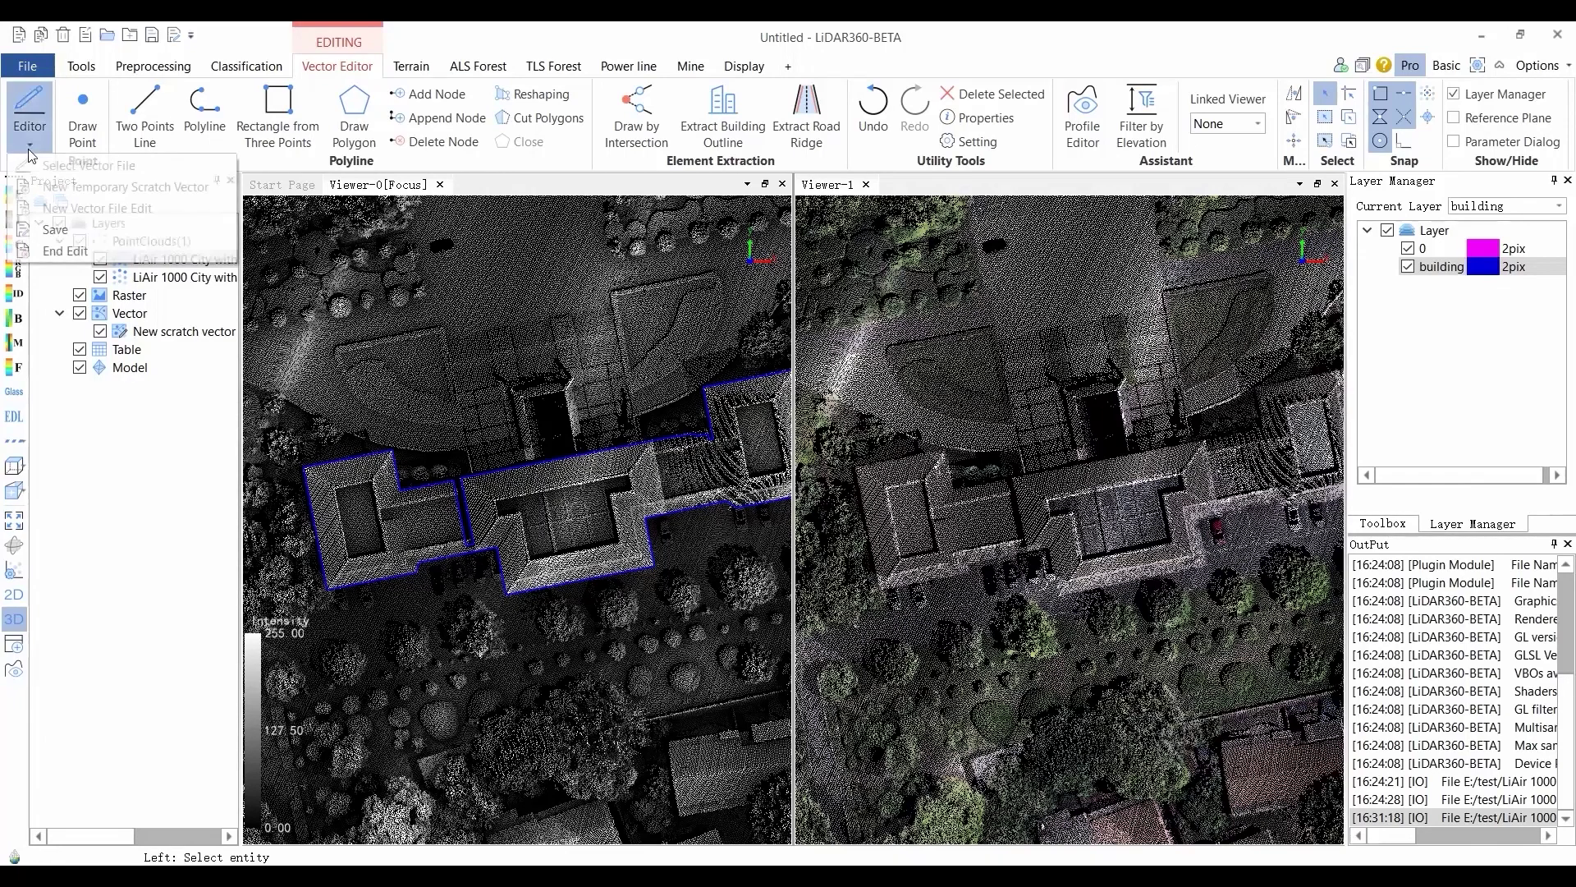
pyautogui.click(91, 237)
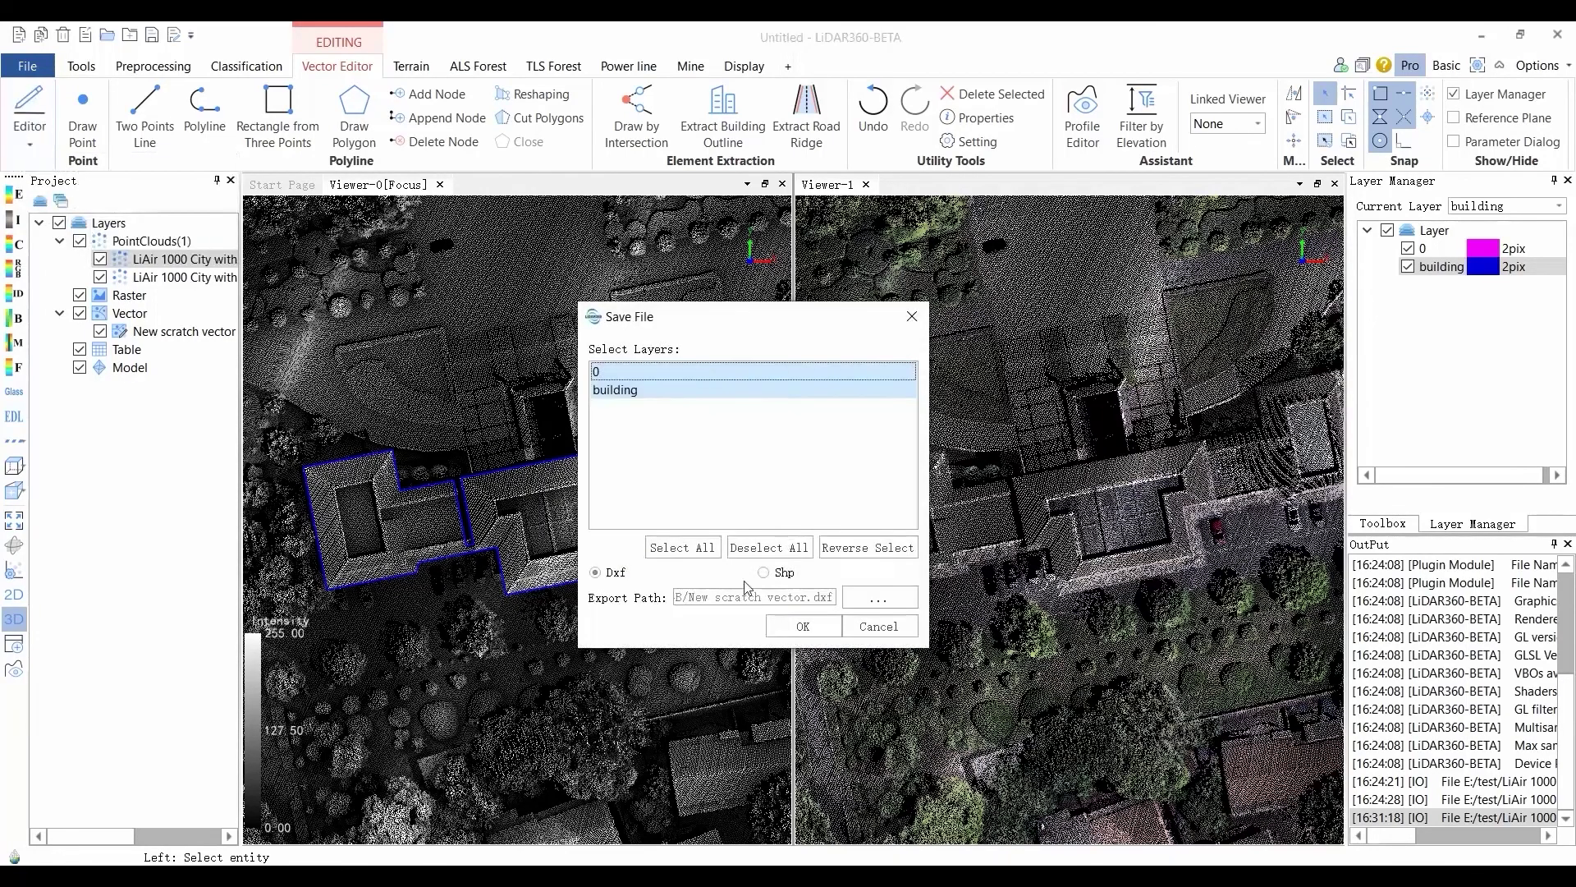
pyautogui.click(800, 628)
pyautogui.click(31, 141)
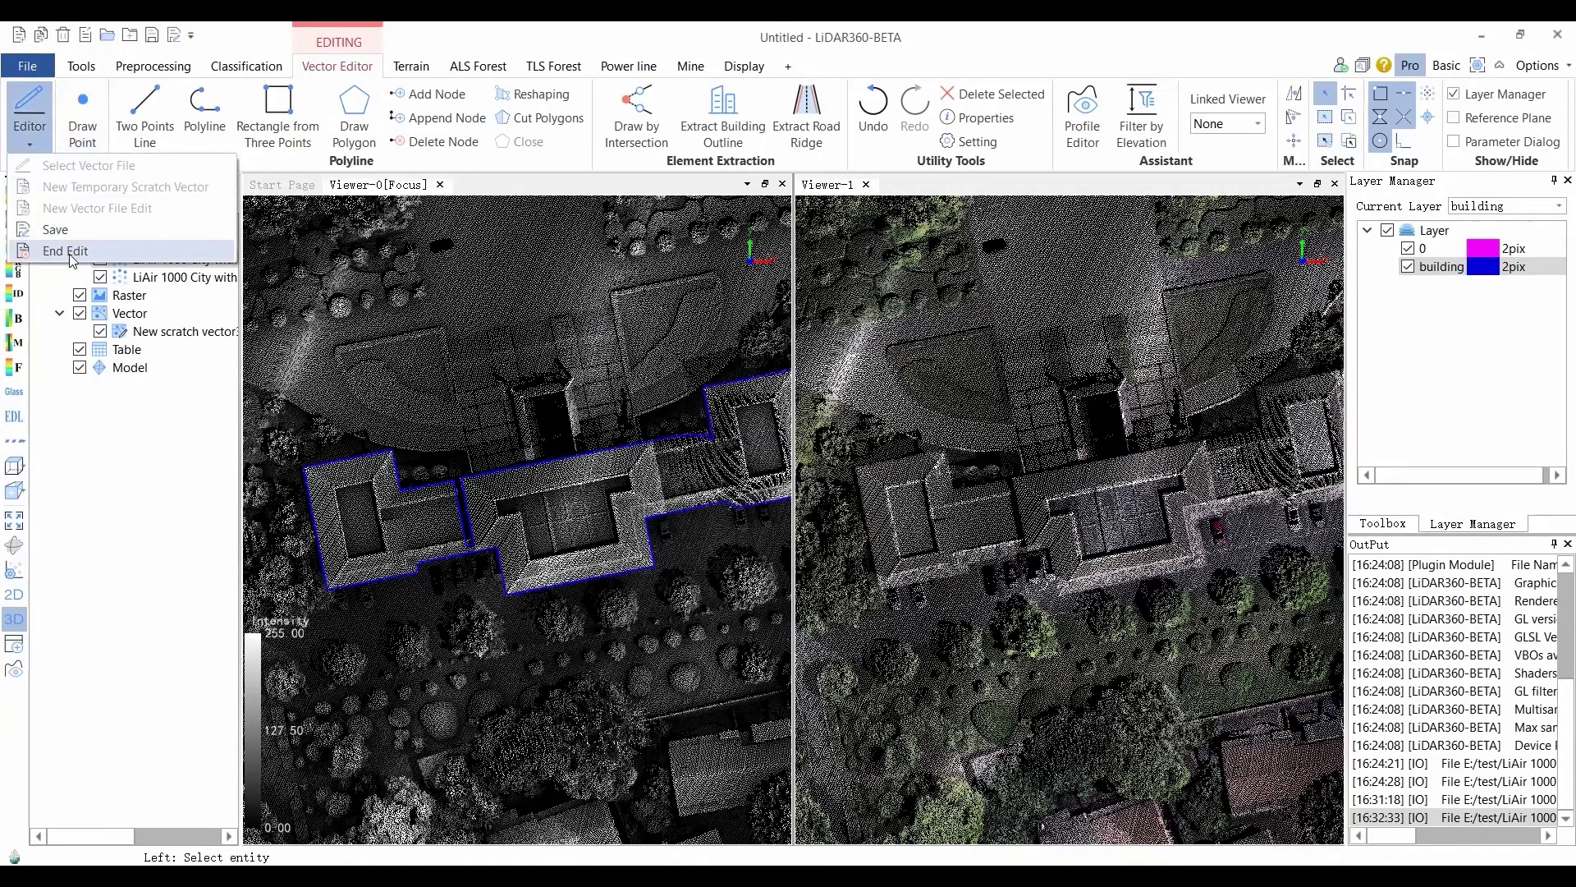
pyautogui.click(69, 252)
# Remove all vectors and point clouds from the project and close the second viewer.
pyautogui.scroll(-4, 529, 570)
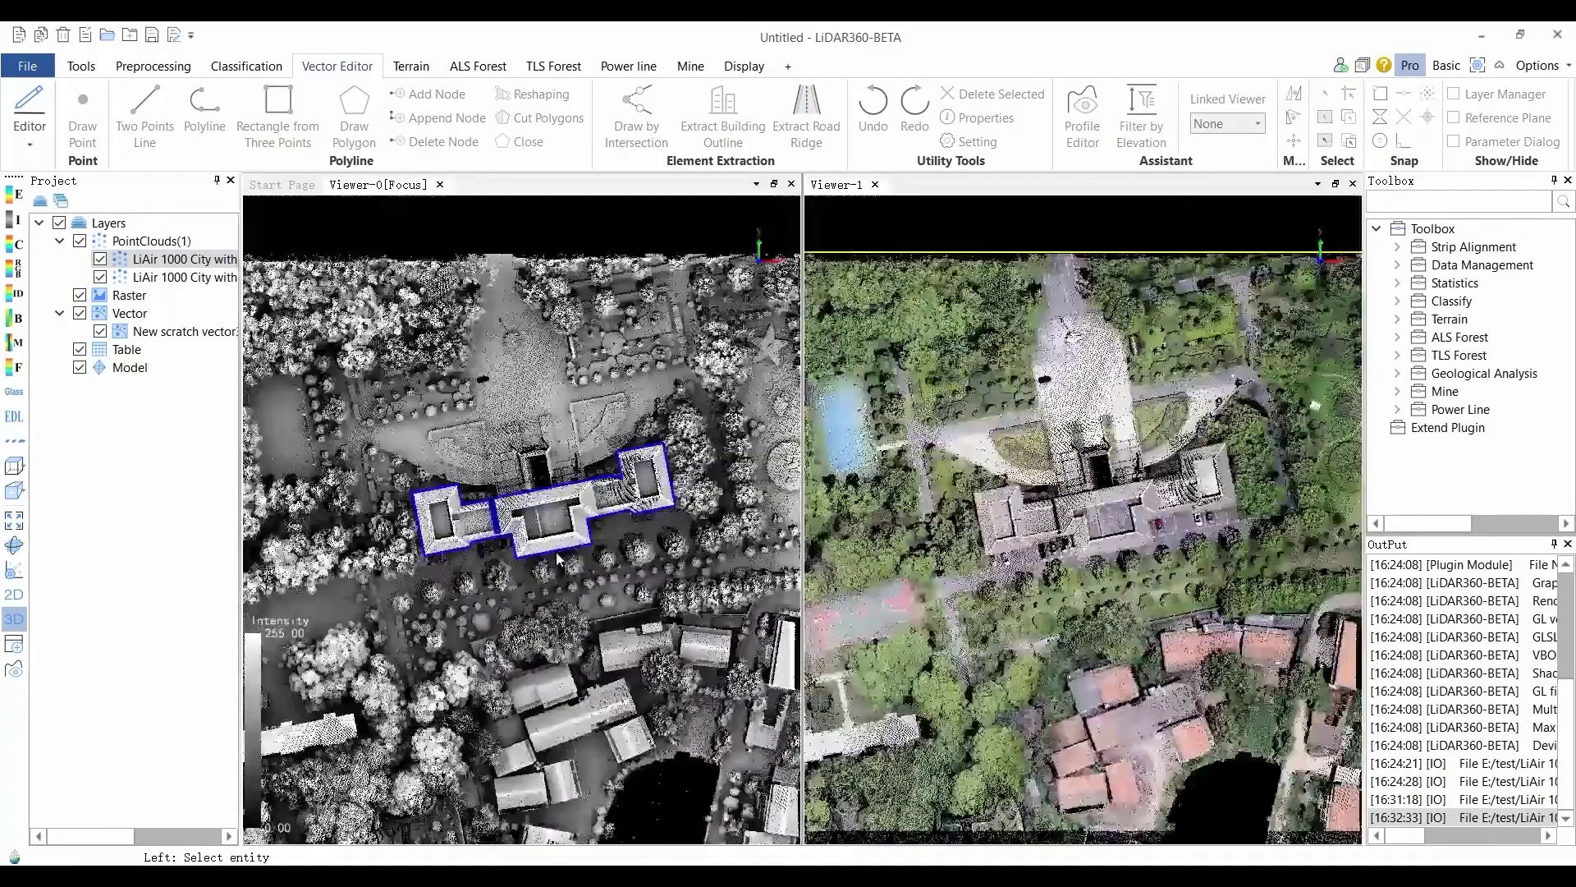
pyautogui.rightClick(145, 315)
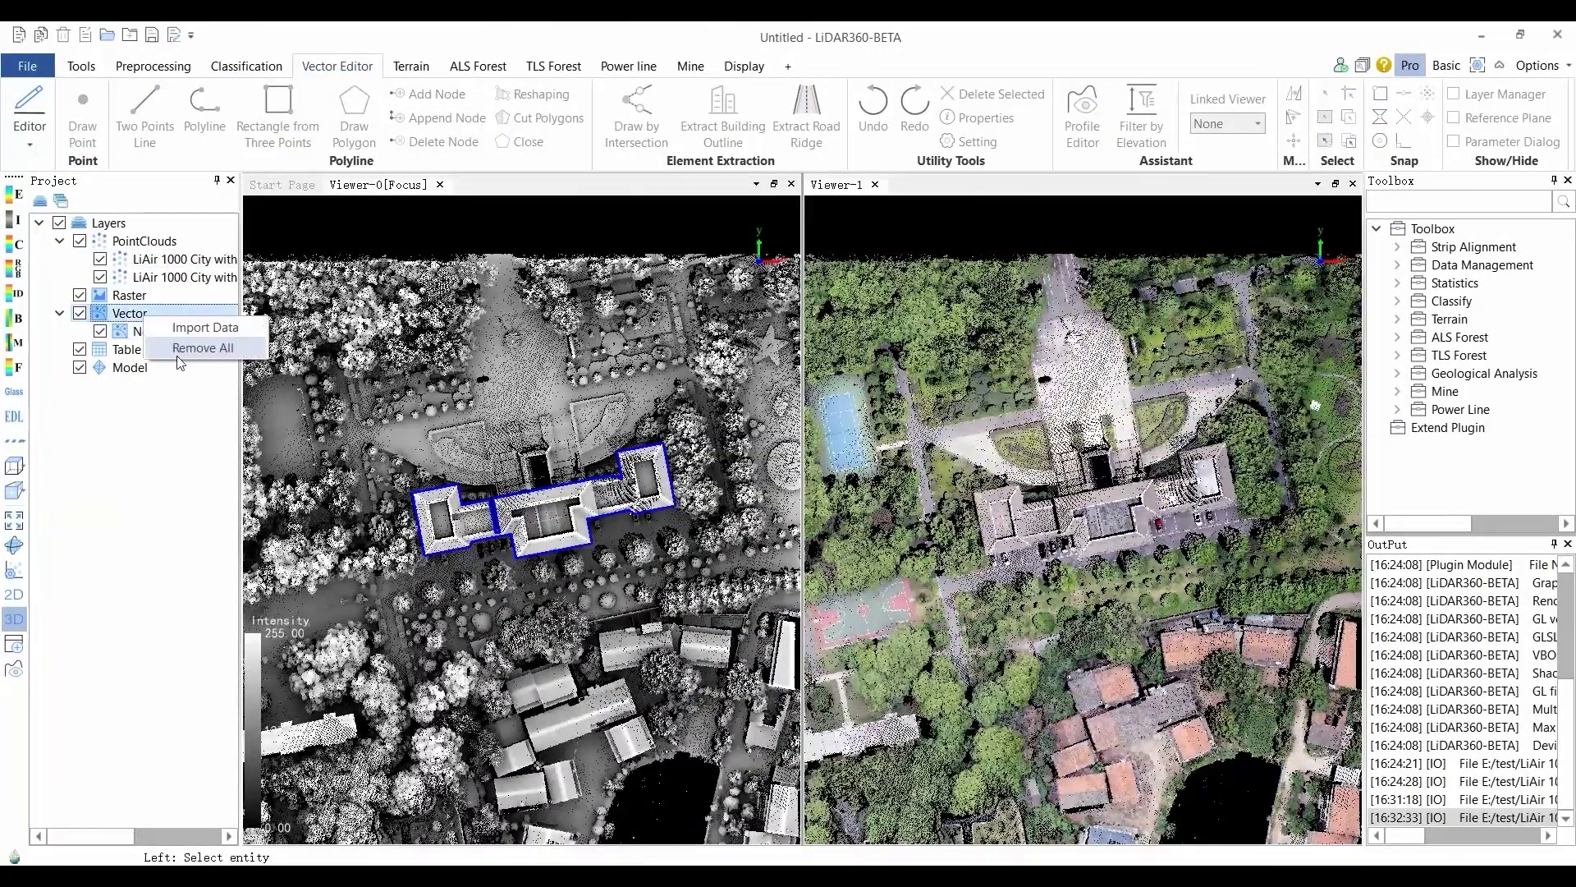
pyautogui.click(179, 353)
pyautogui.click(148, 243)
pyautogui.rightClick(149, 243)
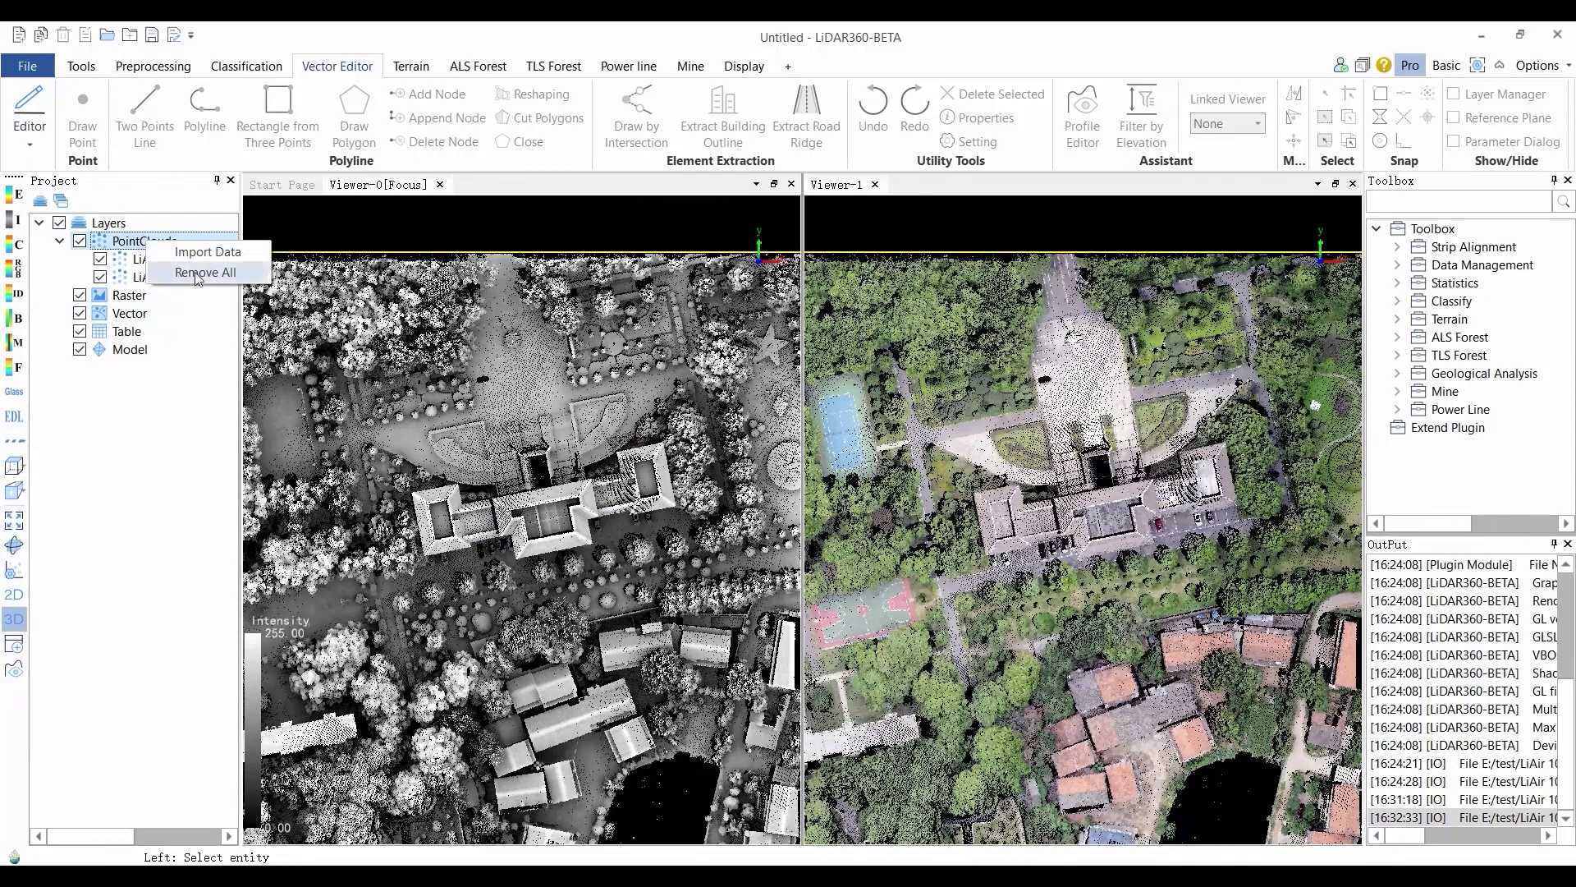
pyautogui.click(190, 272)
pyautogui.click(1353, 184)
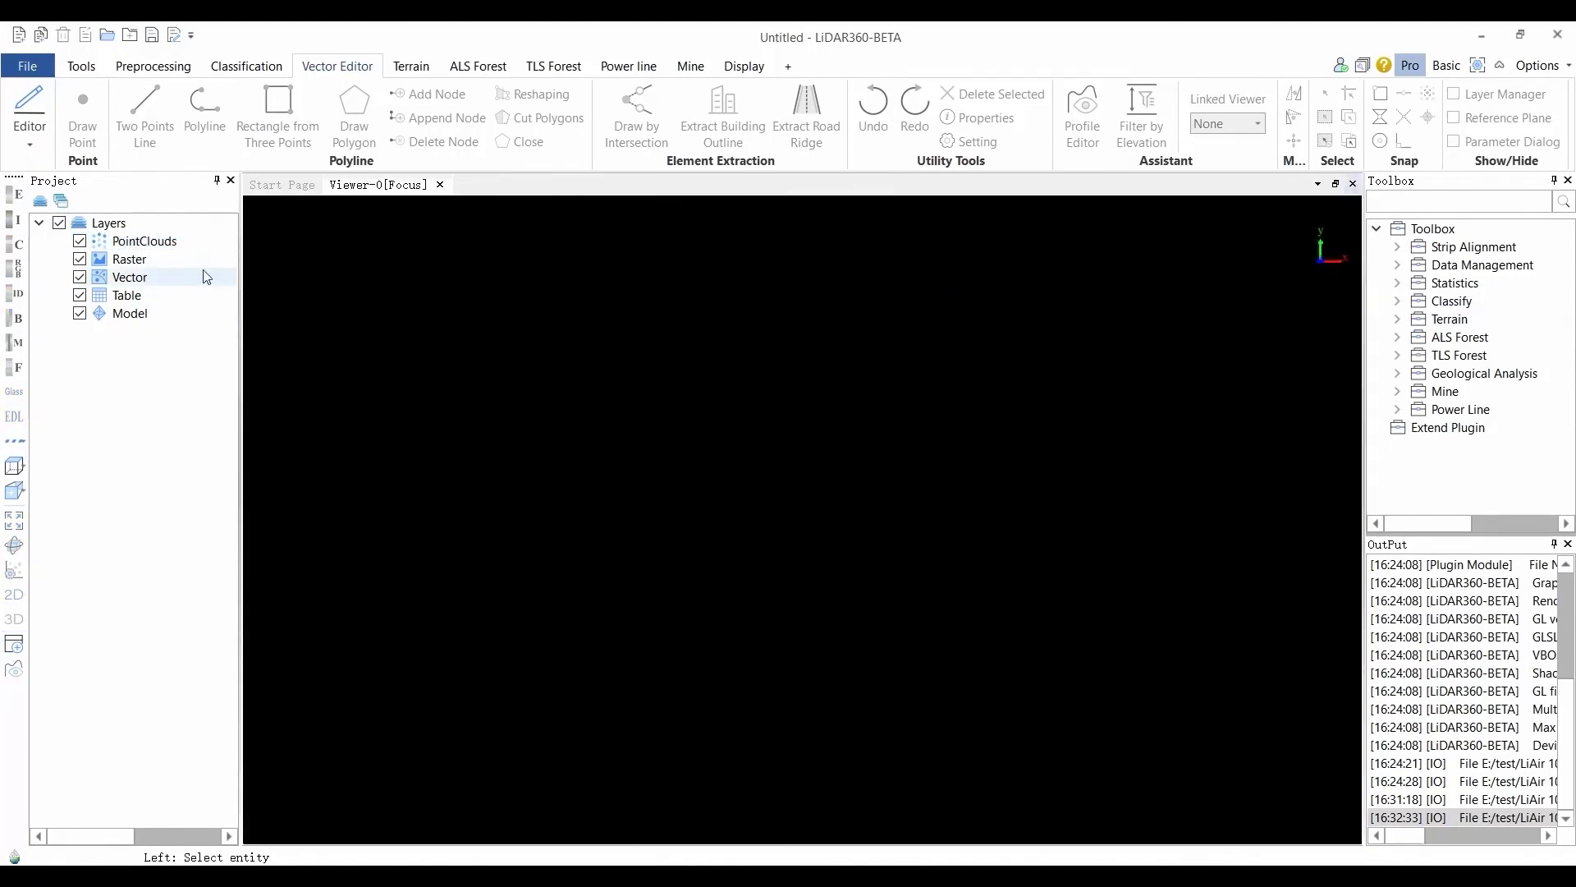
# Import the point cloud 000014-00005.LiData from the Road folder into the project.
pyautogui.click(144, 241)
pyautogui.rightClick(153, 243)
pyautogui.click(190, 255)
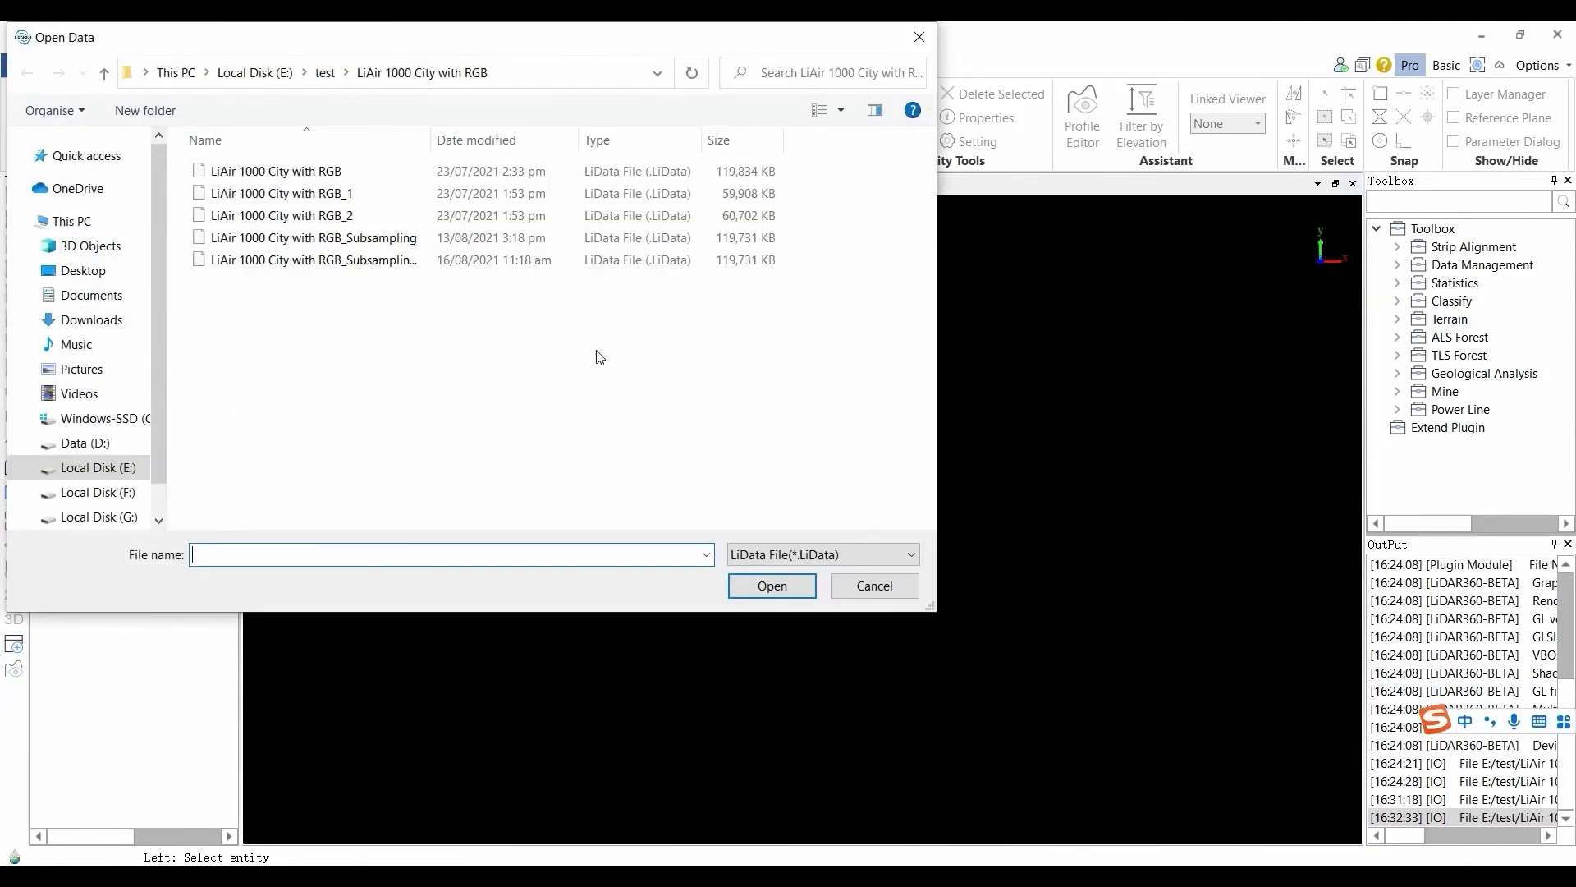
pyautogui.click(105, 74)
pyautogui.doubleClick(372, 167)
pyautogui.doubleClick(372, 165)
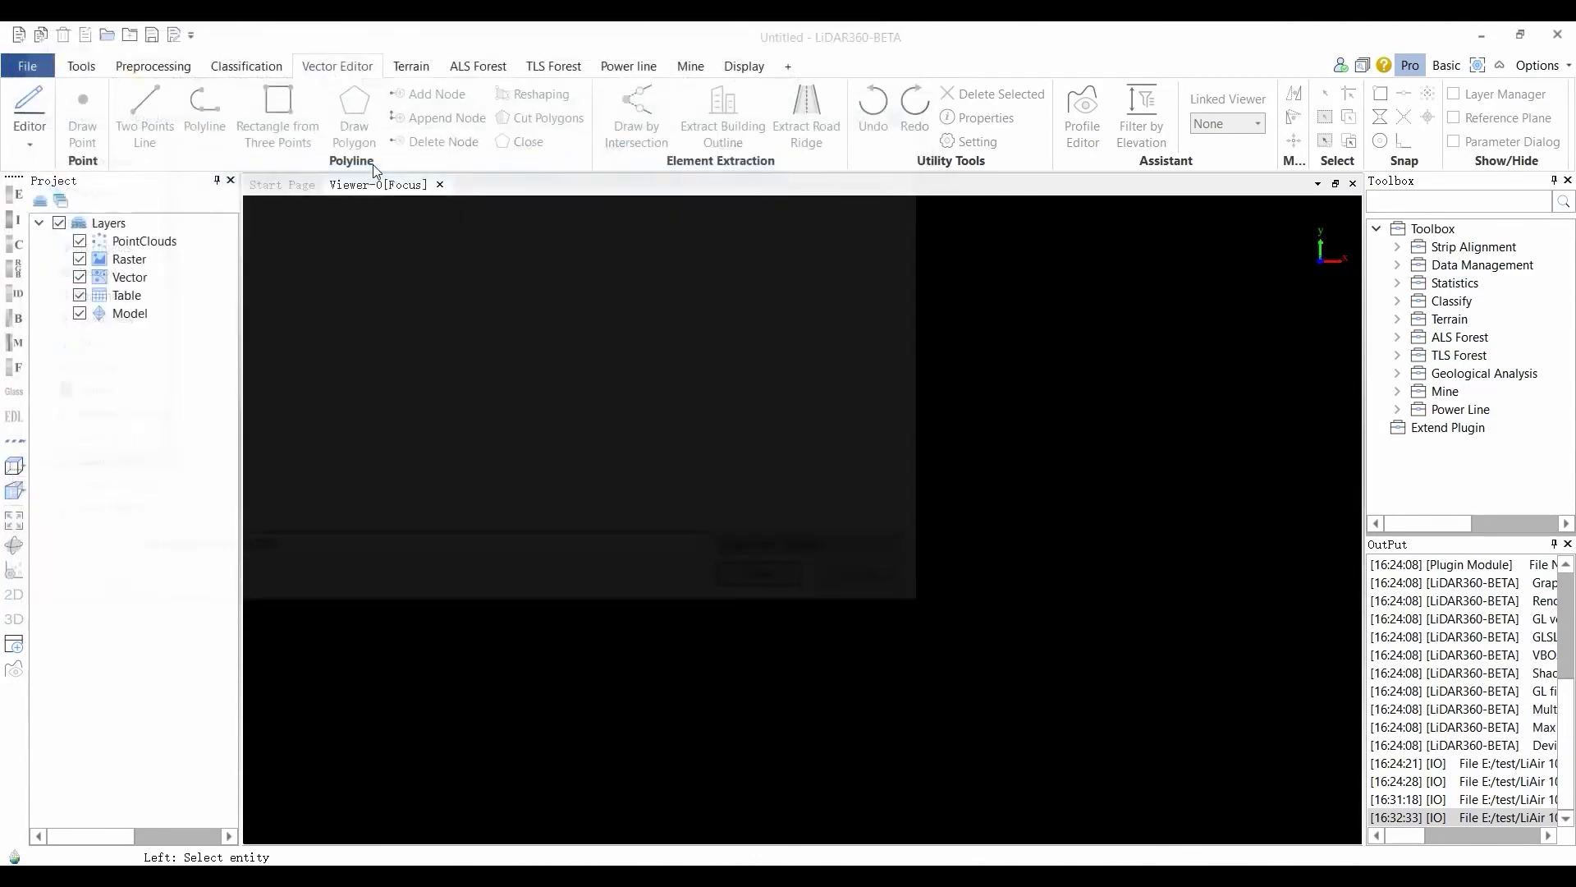
# Display the road point cloud by height with EDL shading and create a new temporary scratch vector.
pyautogui.click(16, 197)
pyautogui.click(730, 496)
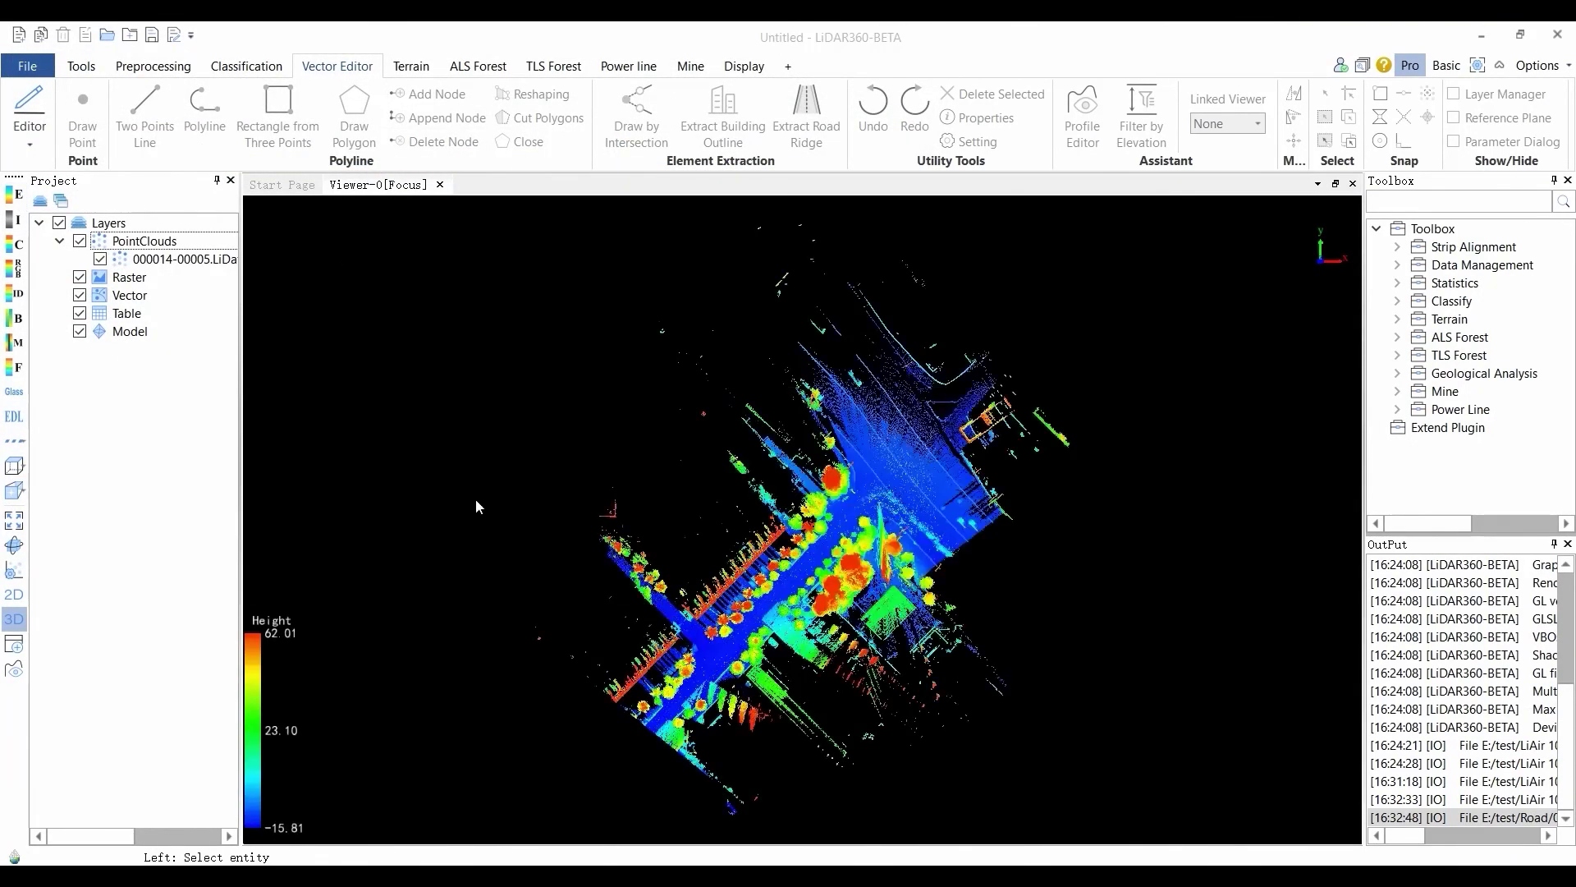
pyautogui.click(14, 416)
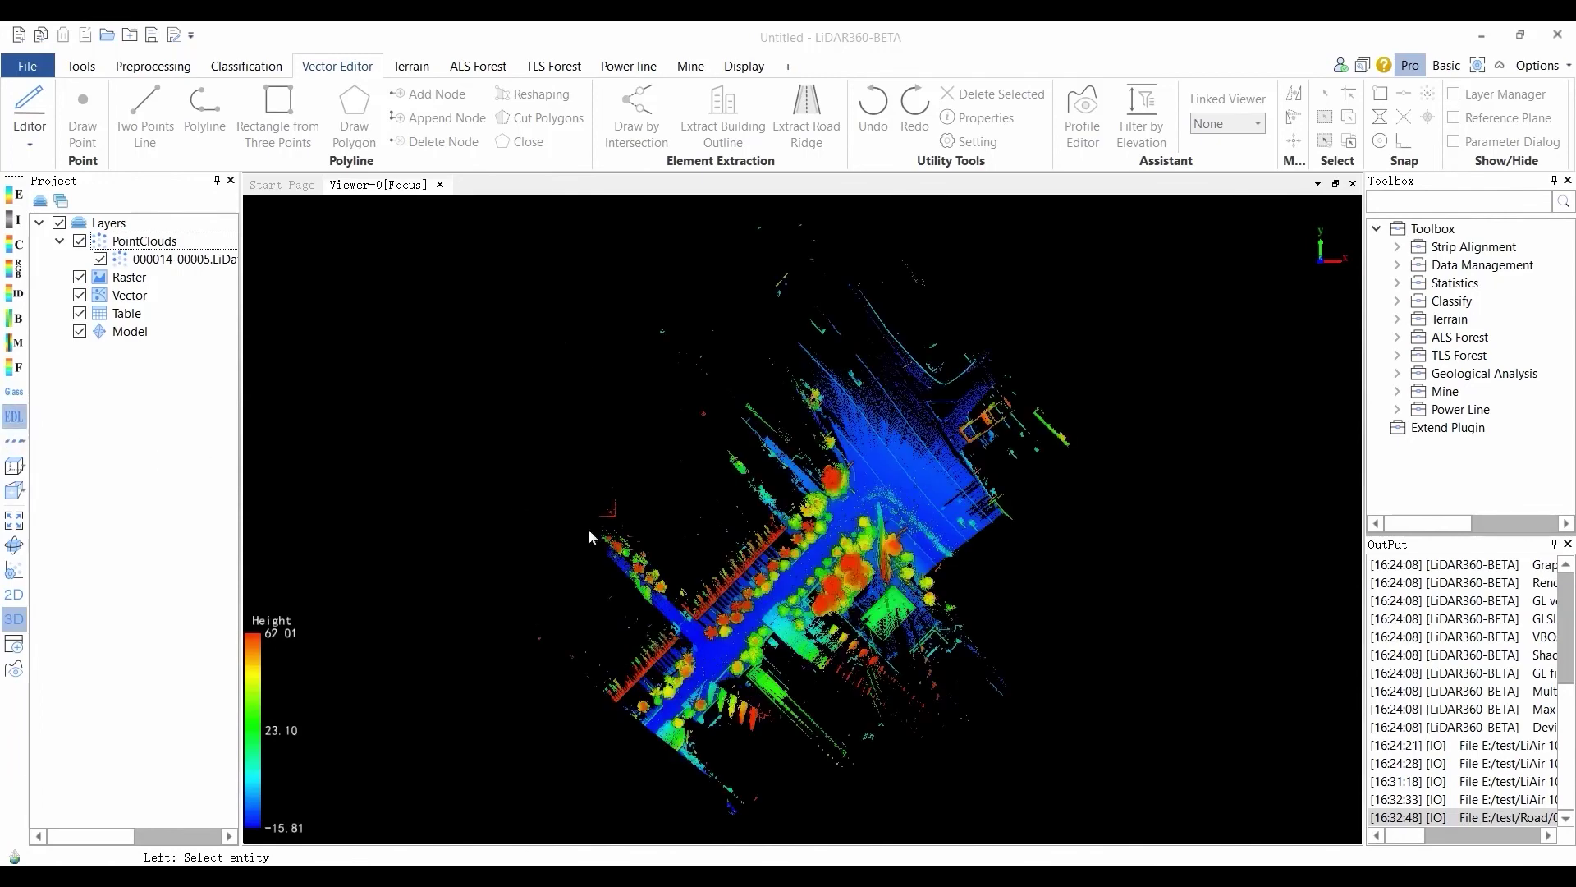
pyautogui.click(29, 131)
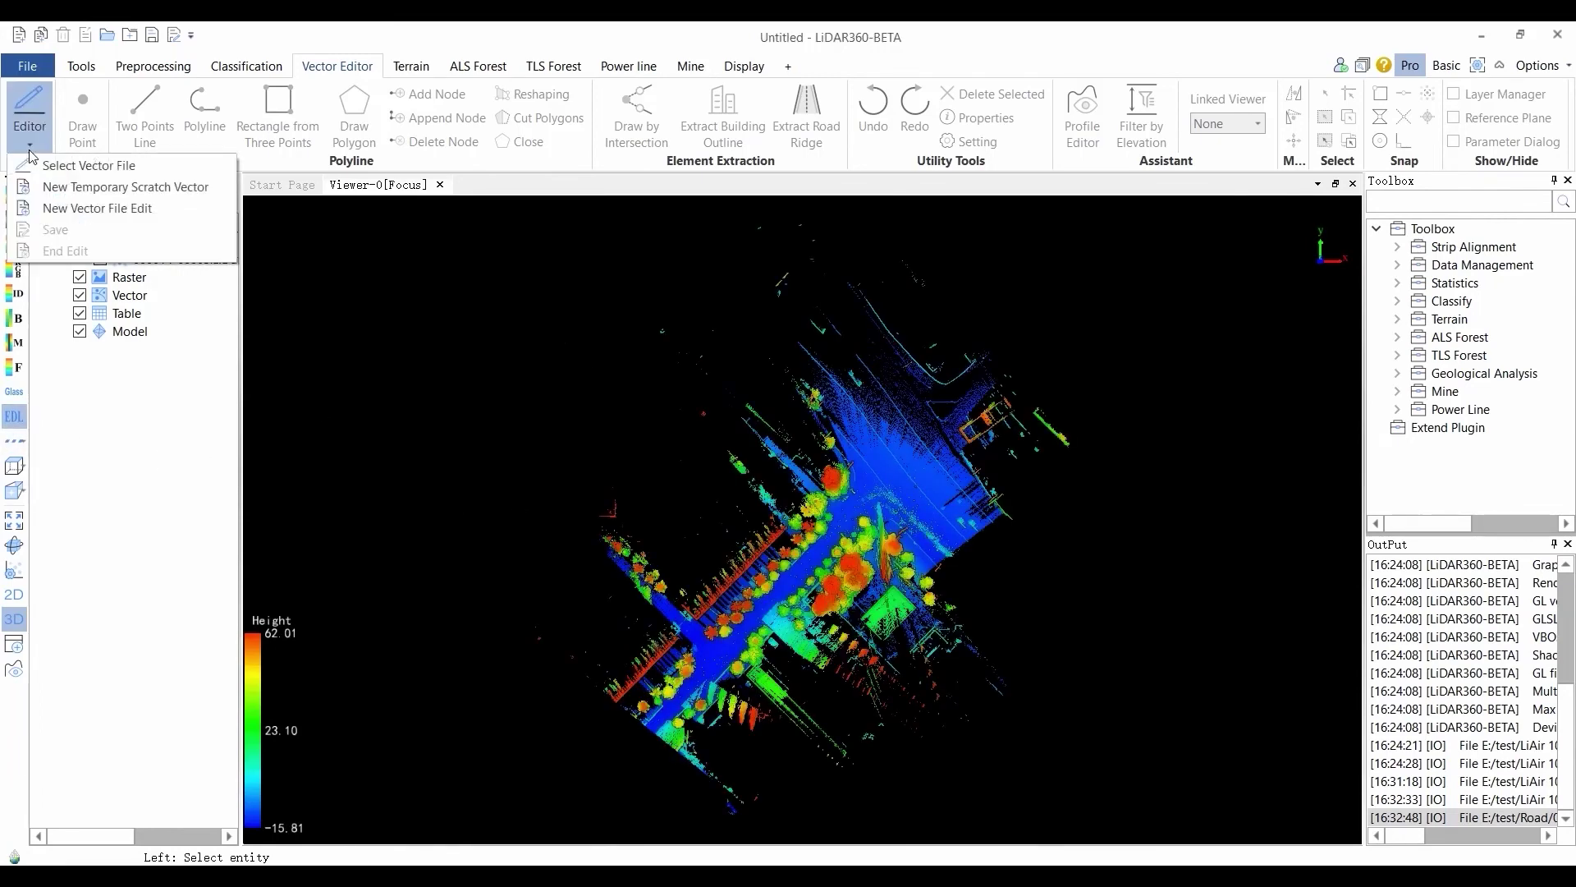
pyautogui.click(49, 190)
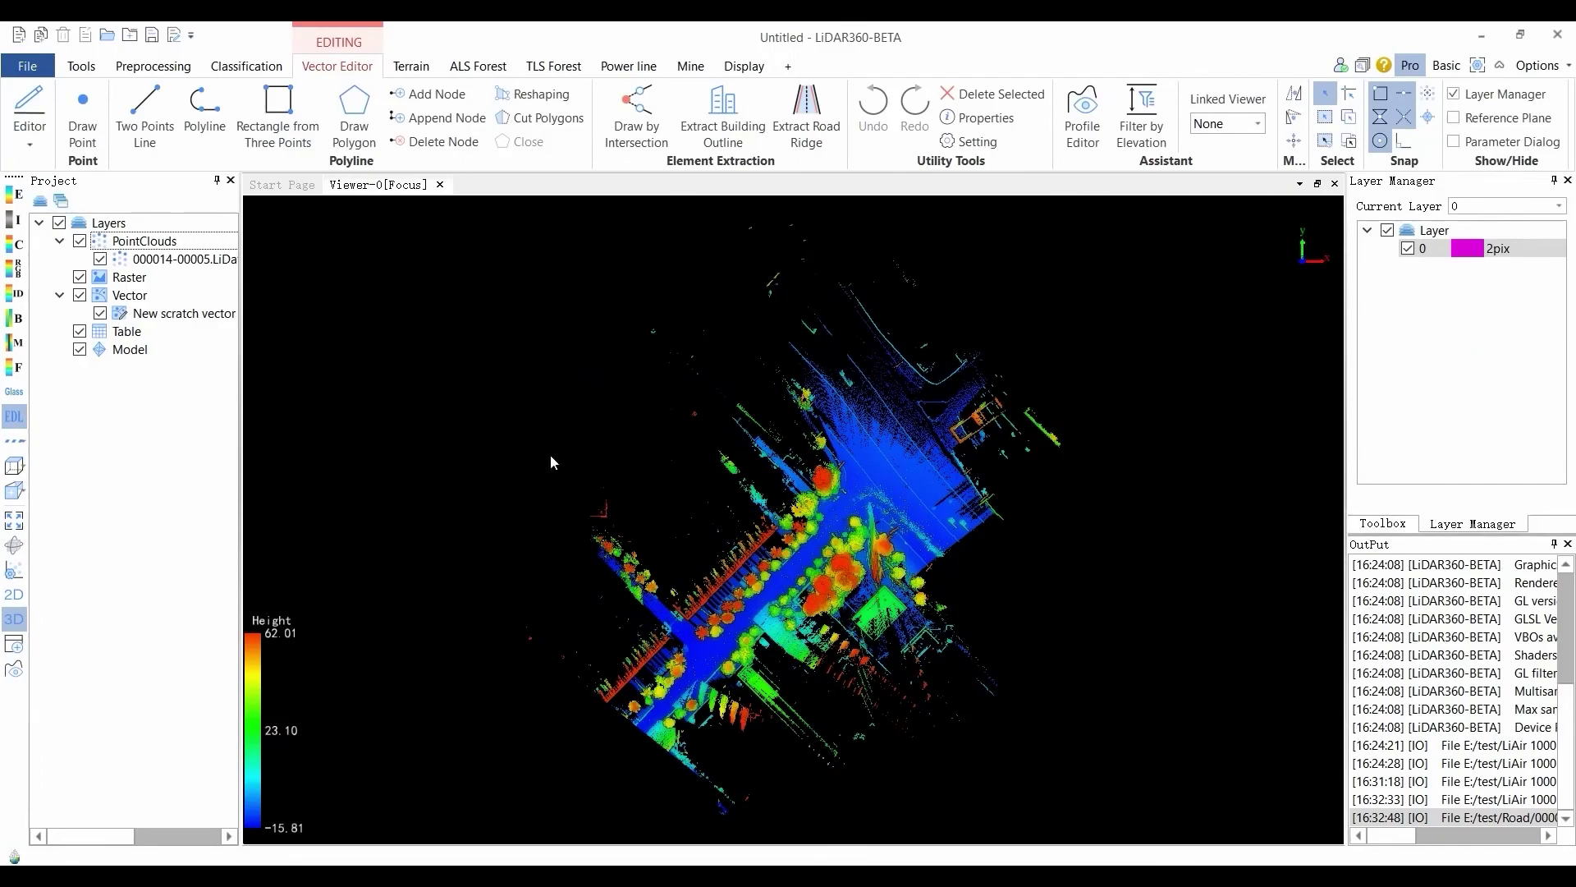
# Extract the road ridge along the curb by the roadside tree, placing the search rectangle on the curb and aiming it along the edge.
pyautogui.scroll(5, 774, 529)
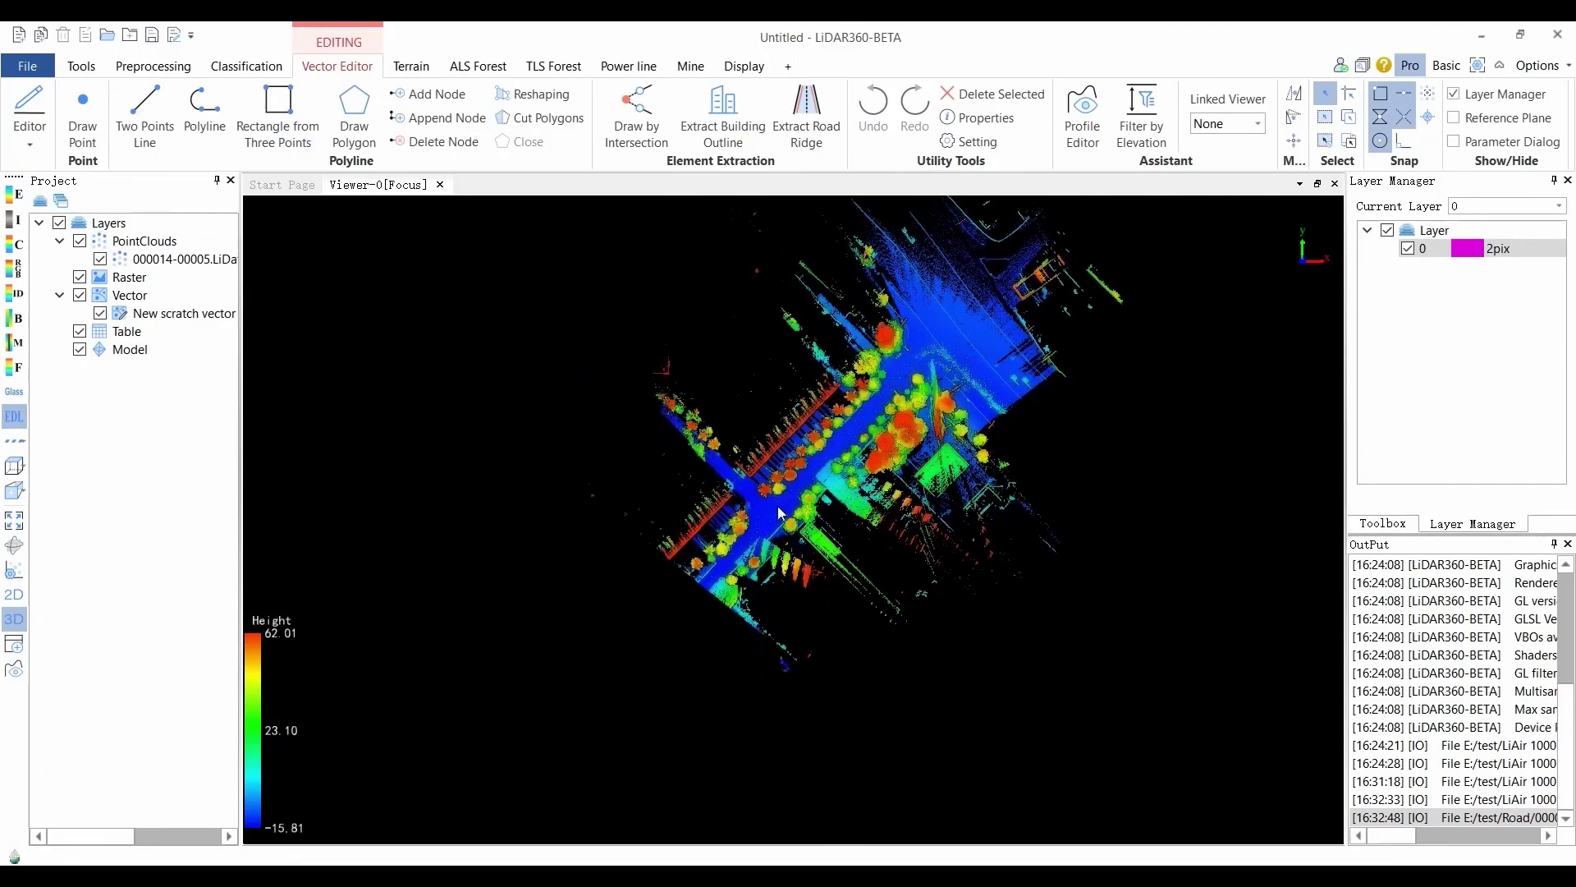
pyautogui.scroll(8, 783, 509)
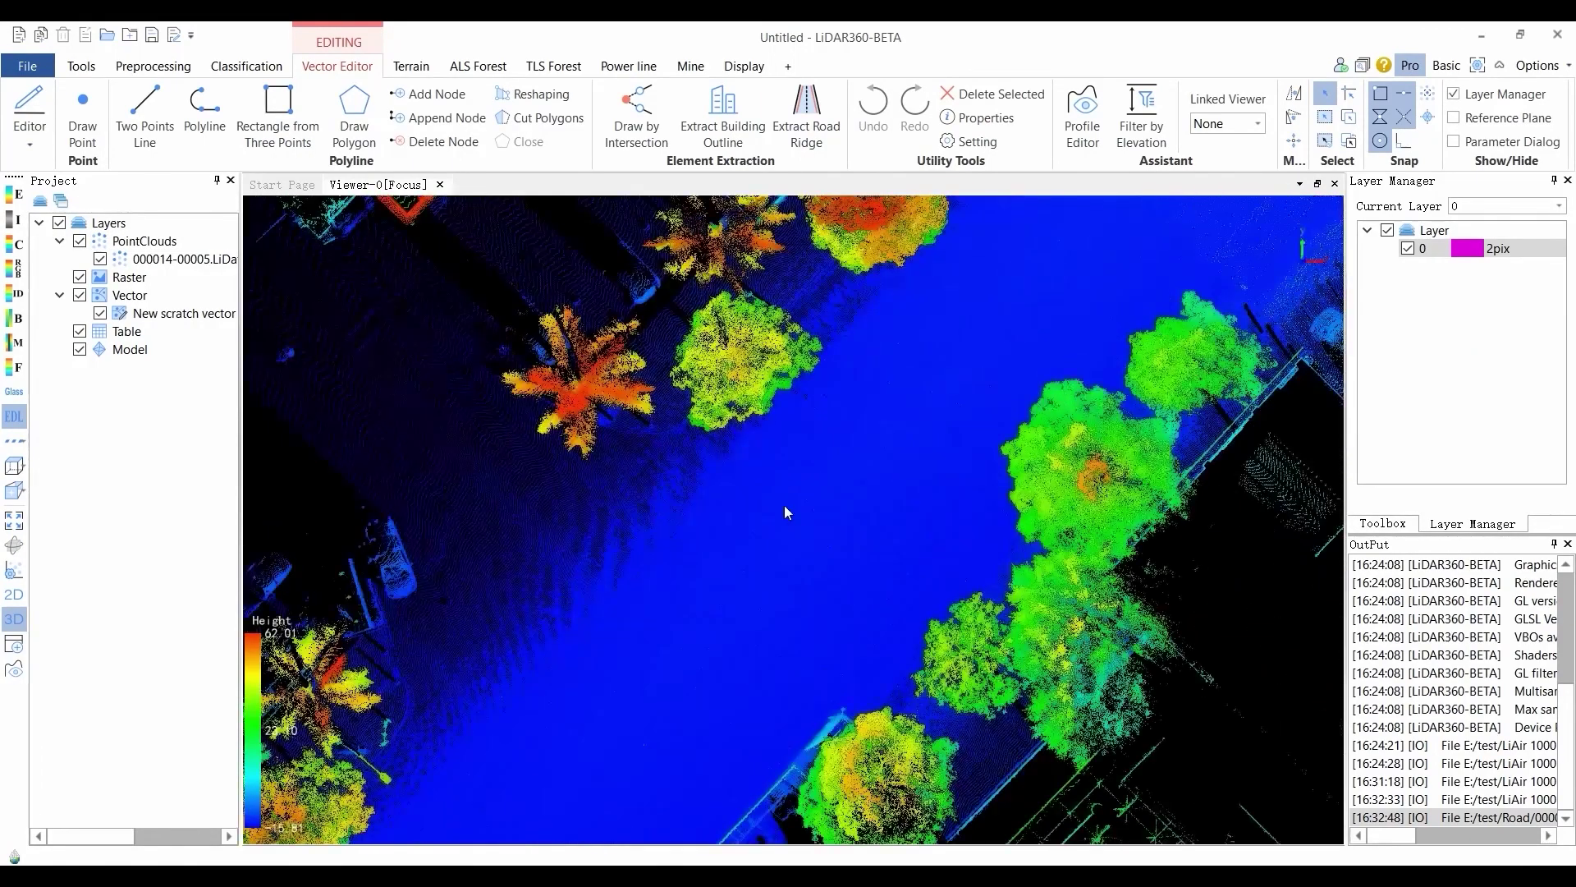
pyautogui.scroll(3, 775, 402)
pyautogui.moveTo(775, 403); pyautogui.dragTo(761, 574, button='middle')
pyautogui.scroll(6, 761, 558)
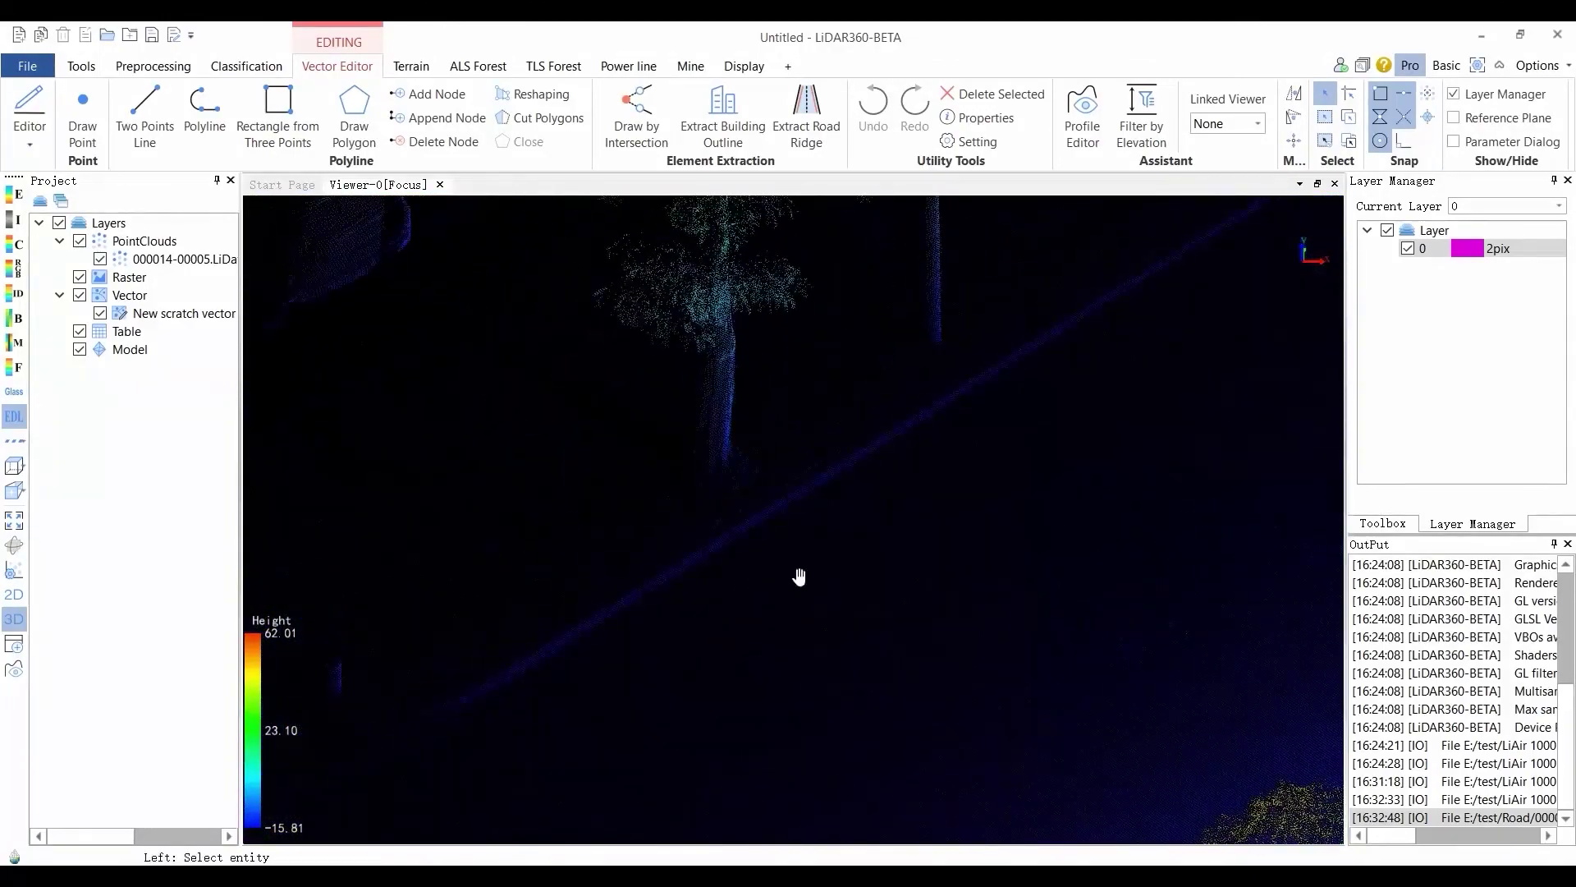
pyautogui.click(820, 136)
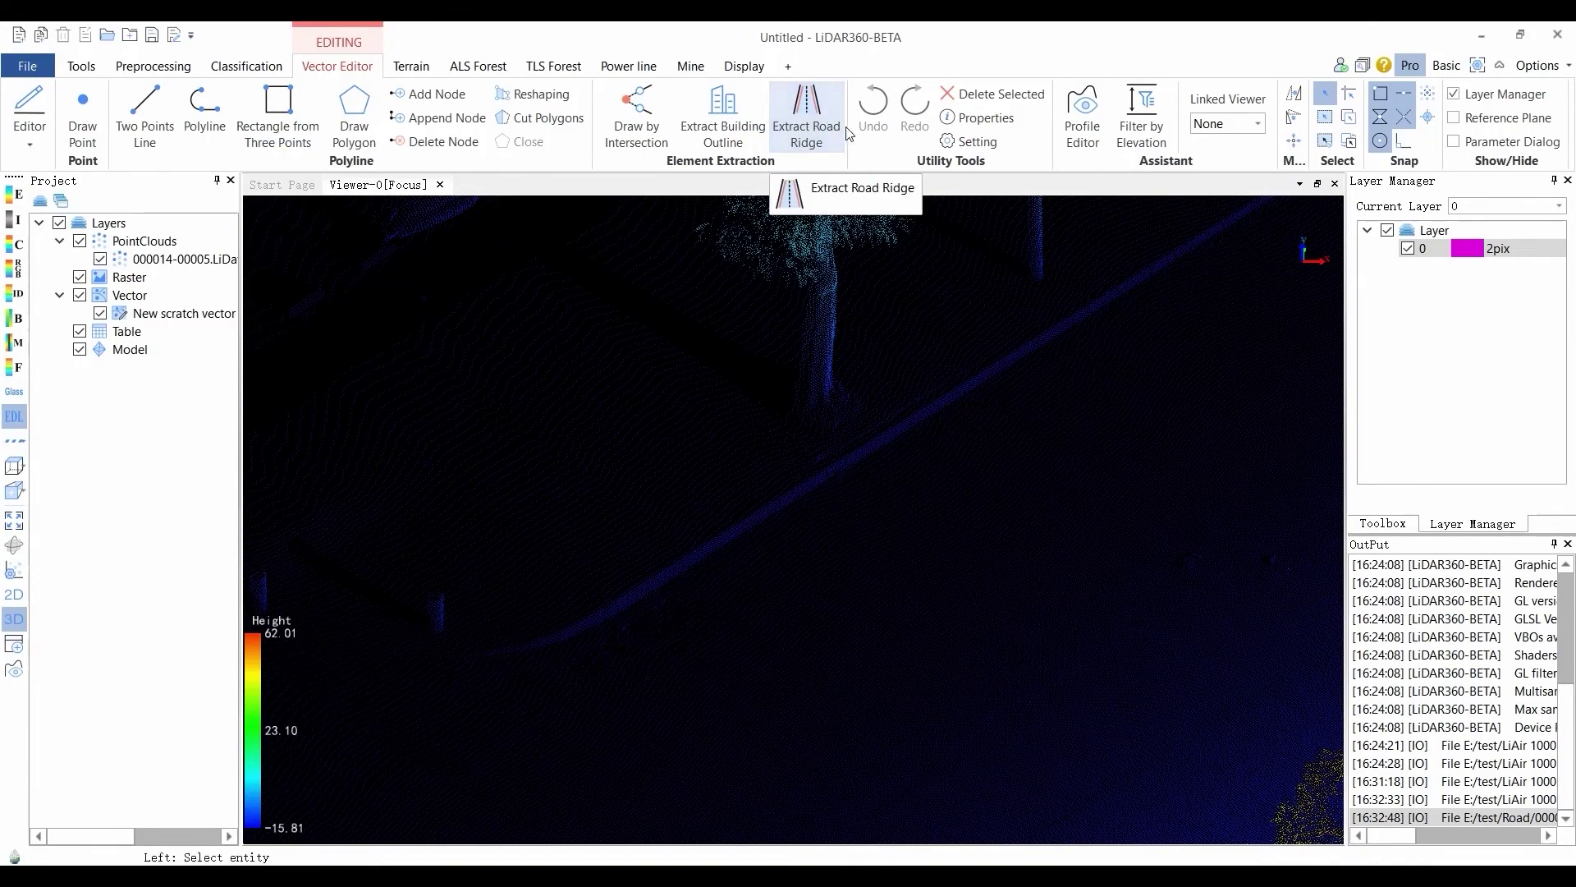
pyautogui.click(811, 144)
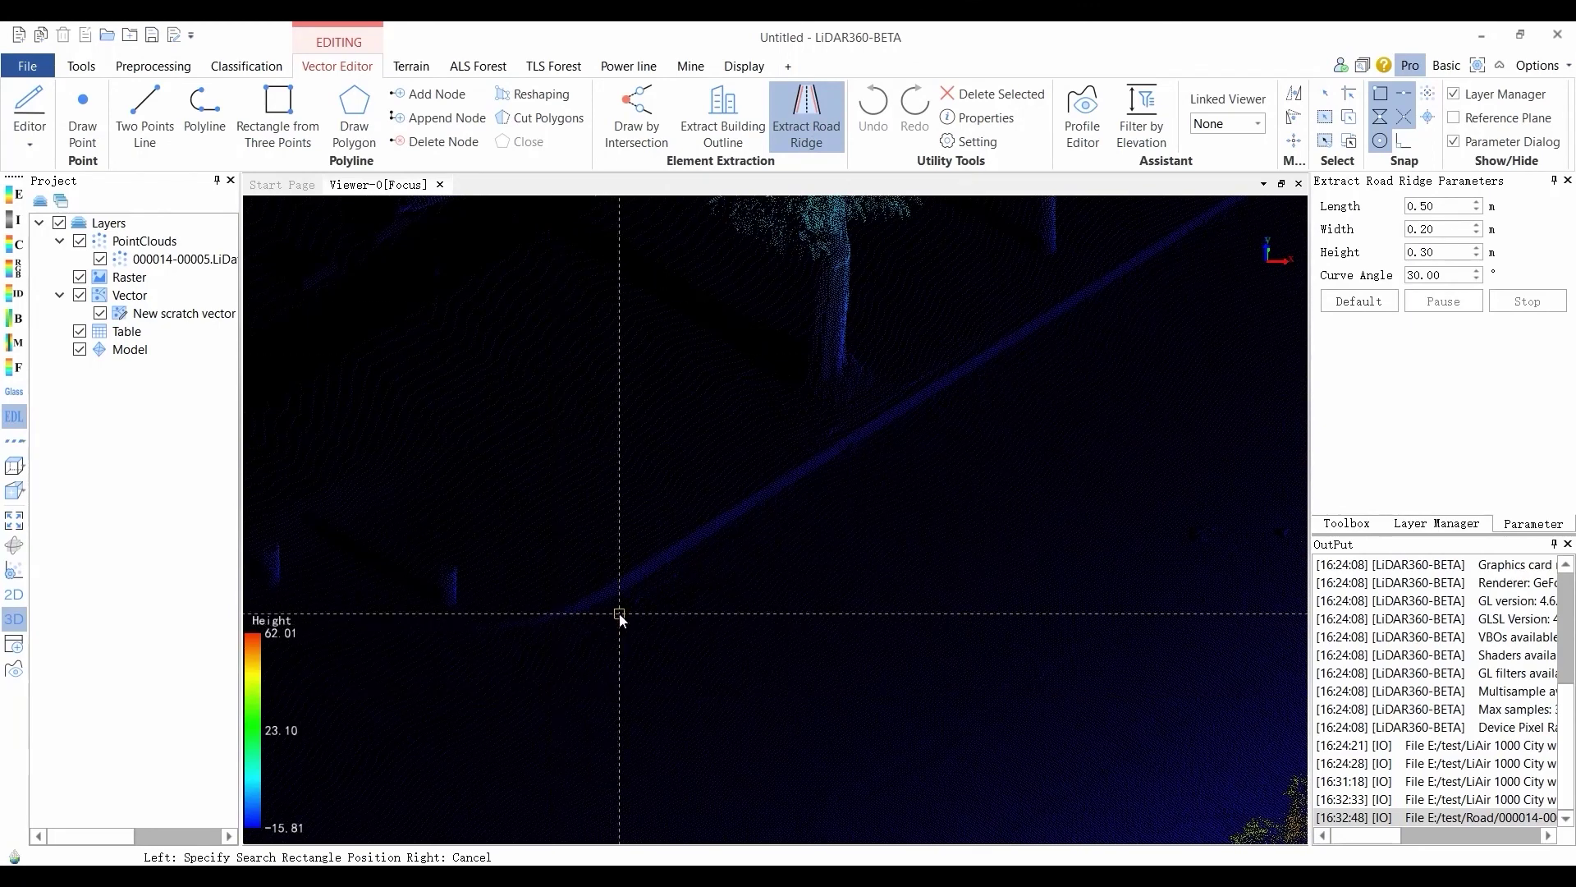
pyautogui.click(591, 604)
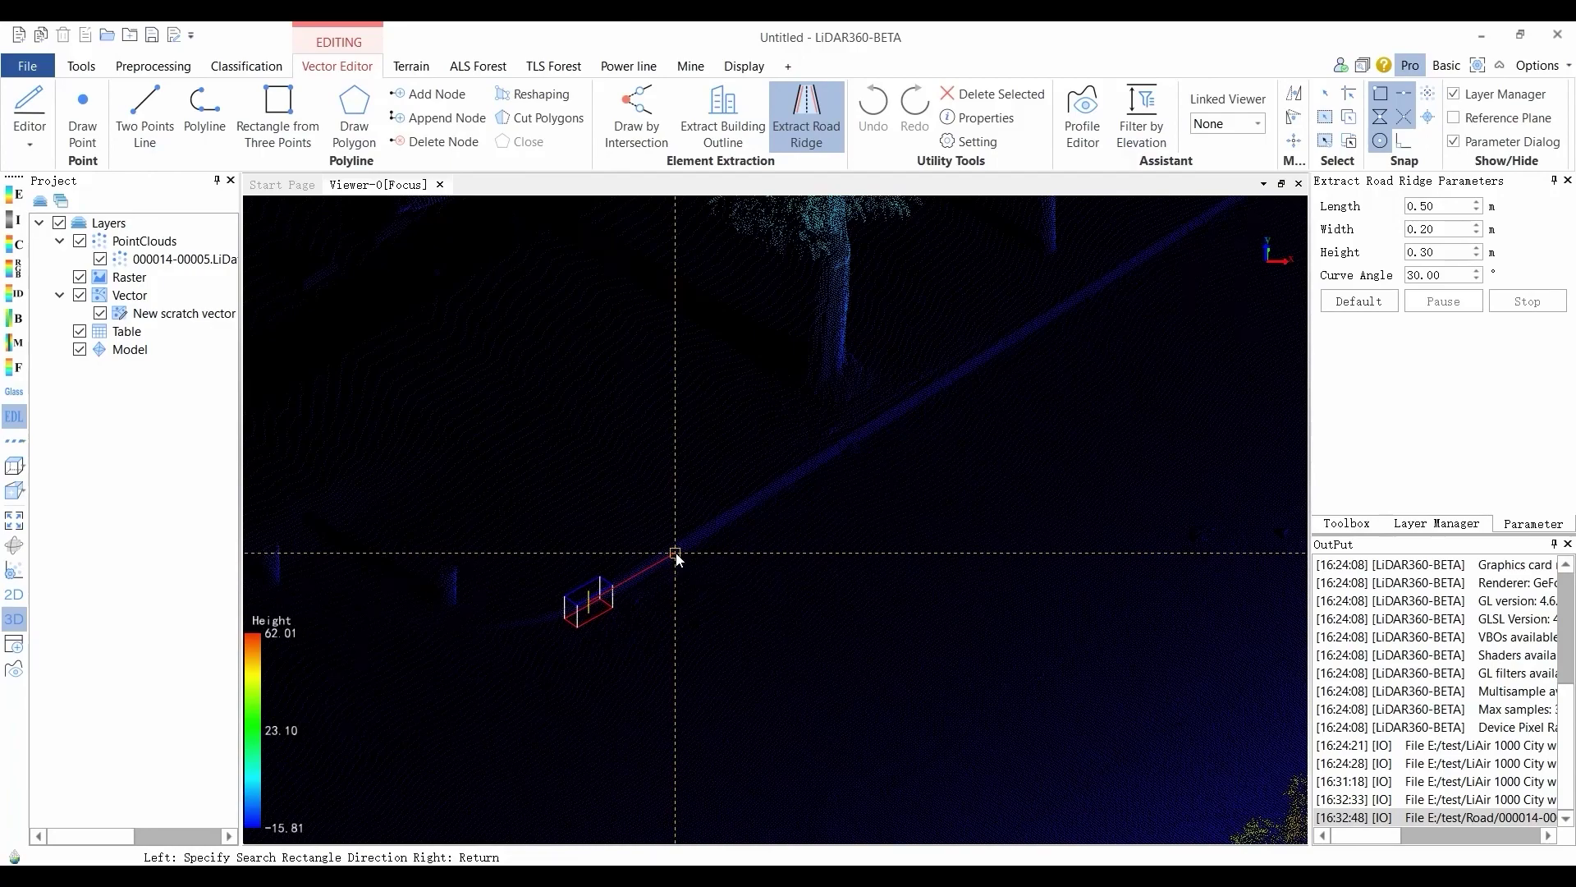
pyautogui.click(675, 554)
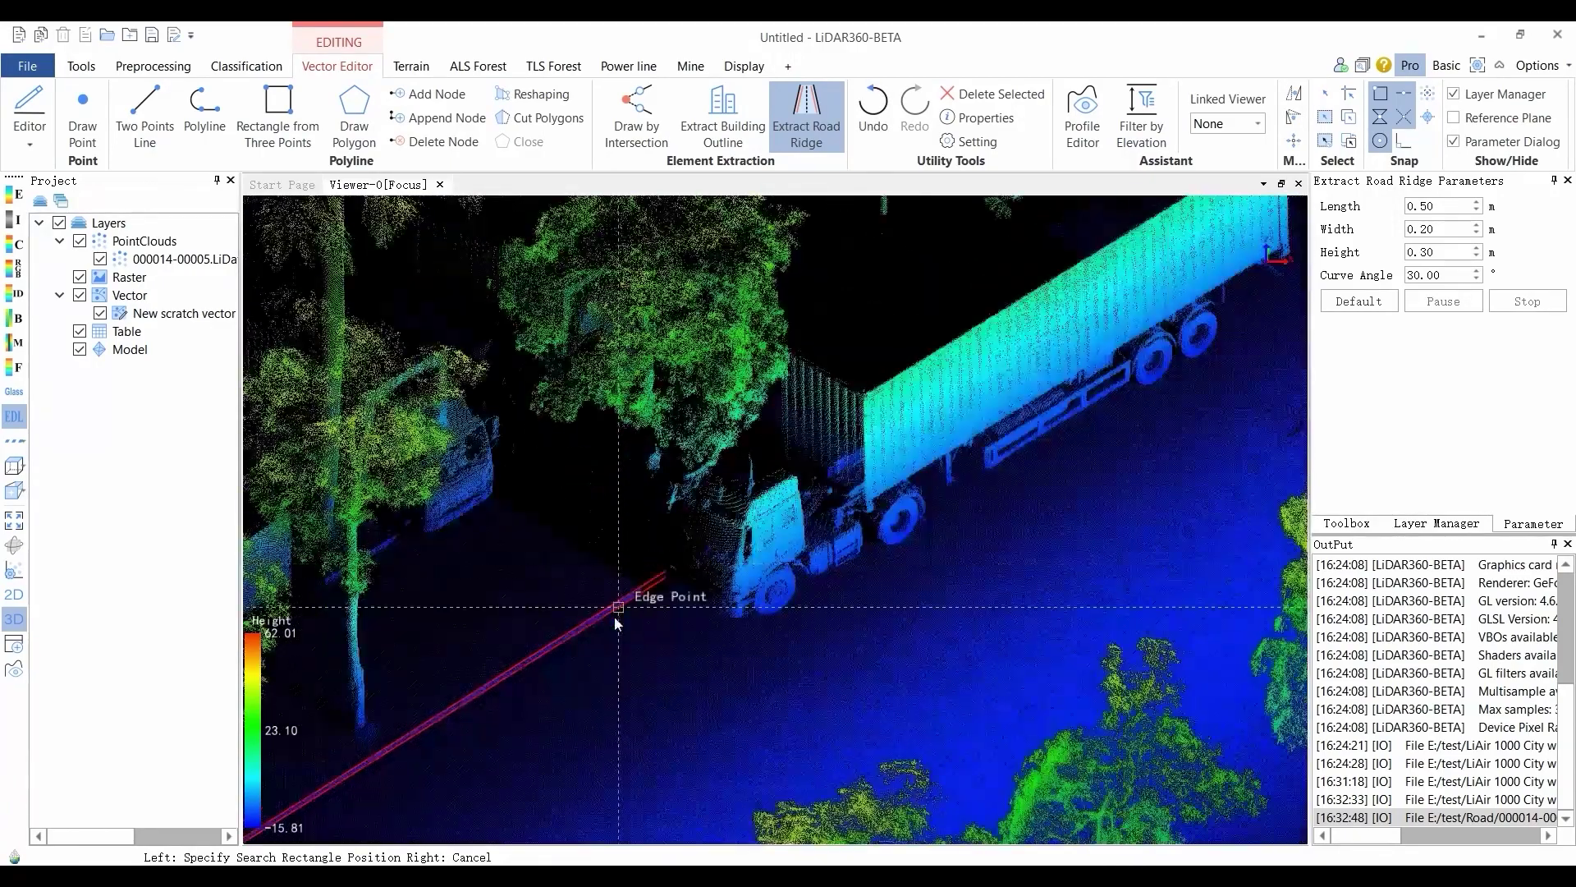
# Examine the extracted road ridge line by following it along the street.
pyautogui.moveTo(614, 617); pyautogui.dragTo(755, 446, button='middle')
pyautogui.moveTo(697, 560); pyautogui.dragTo(838, 491, button='middle')
pyautogui.moveTo(608, 615); pyautogui.dragTo(861, 429, button='middle')
pyautogui.moveTo(631, 572); pyautogui.dragTo(879, 423, button='middle')
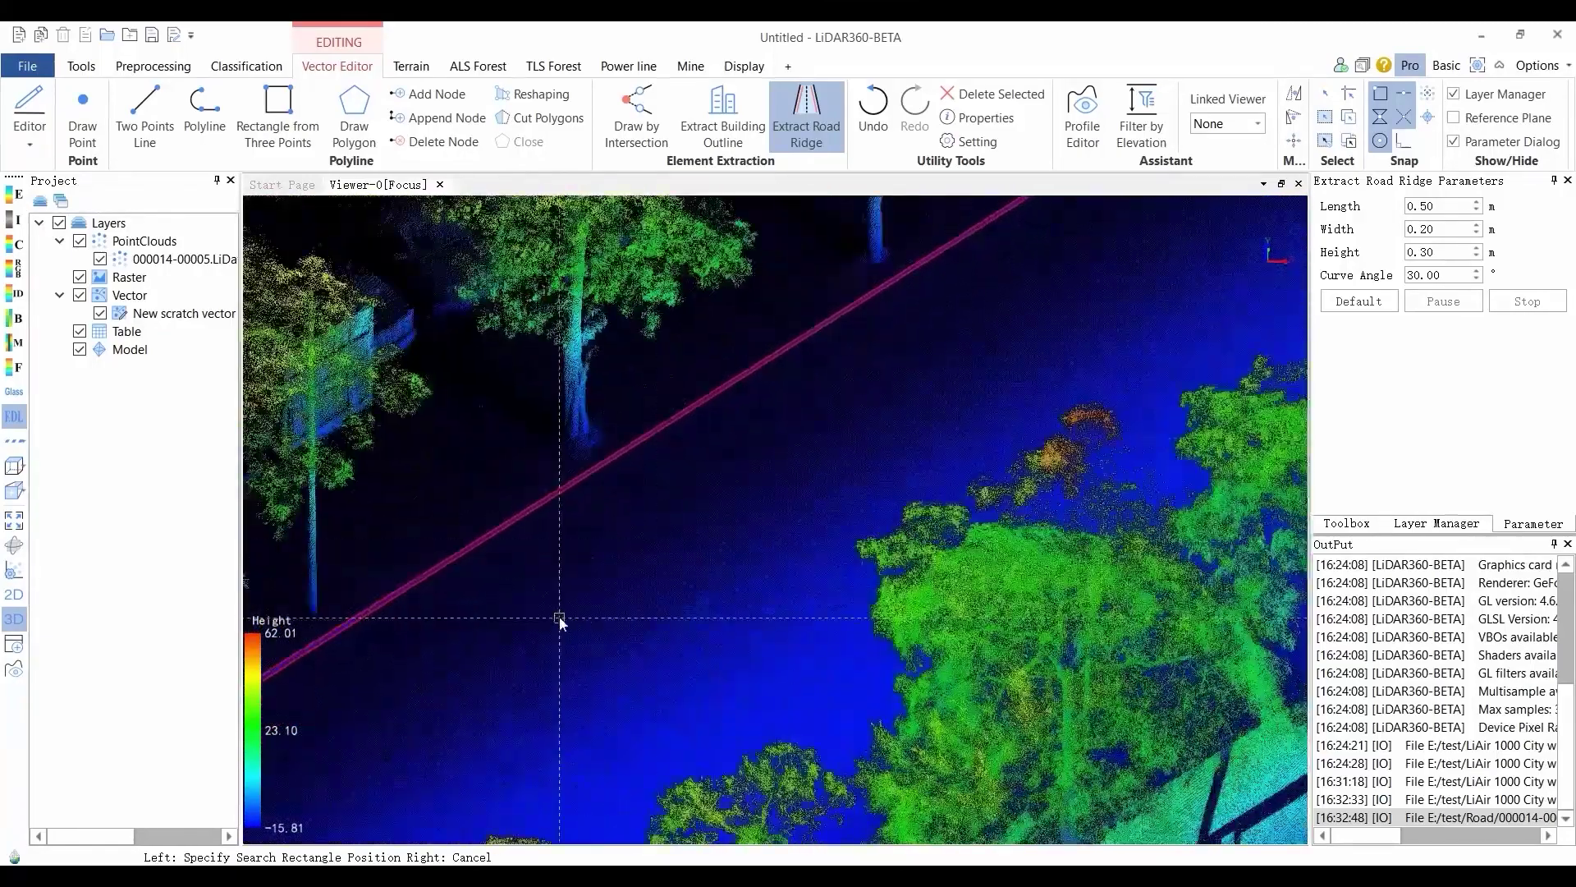